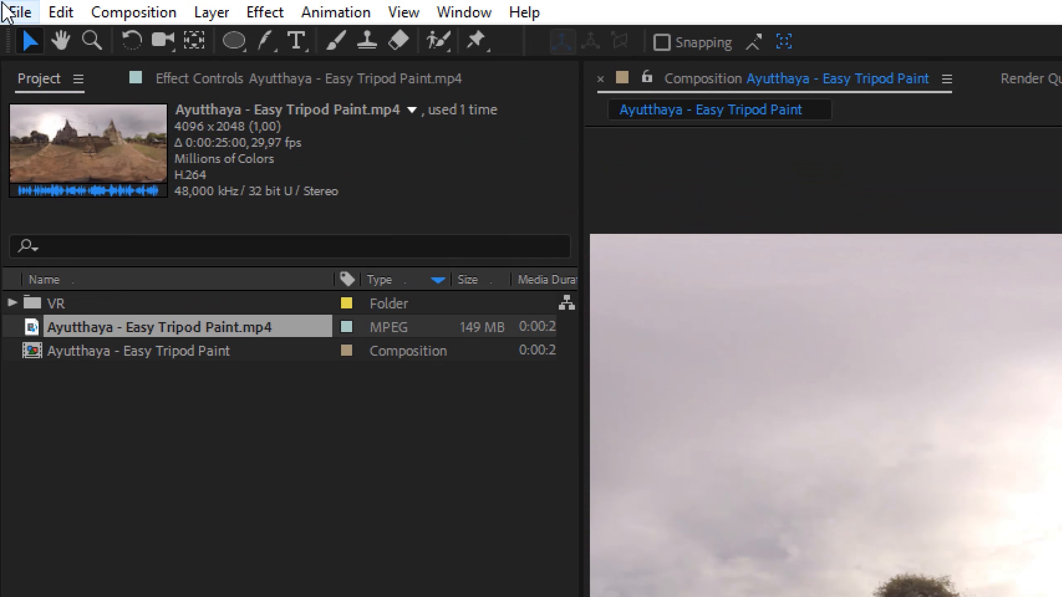
- Set the project's video rendering and effects to use Mercury GPU Acceleration (CUDA)
{"action": "left_click", "coordinate": [6, 5]}
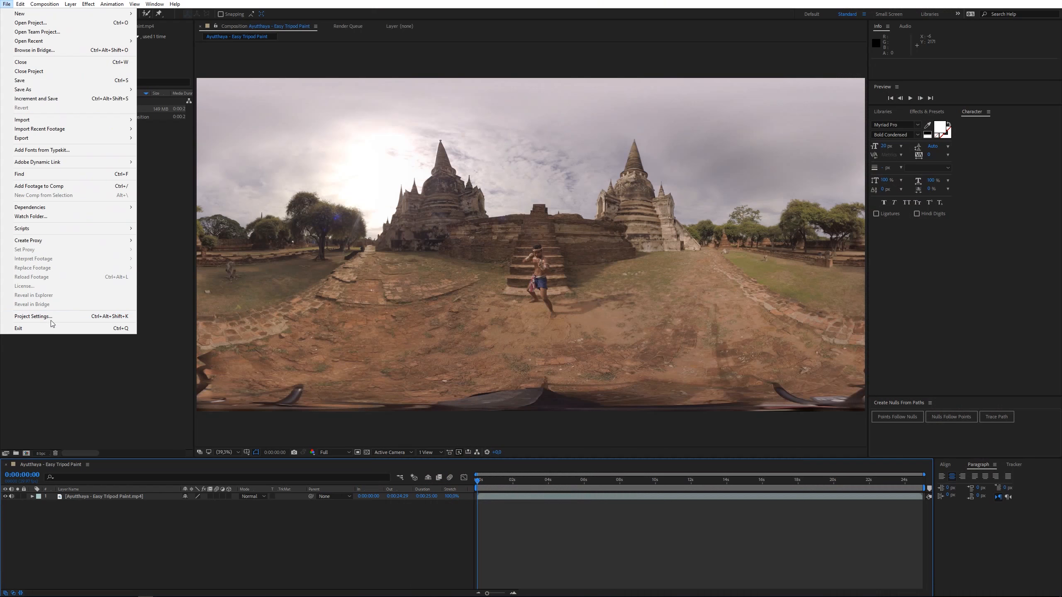
{"action": "left_click", "coordinate": [36, 315]}
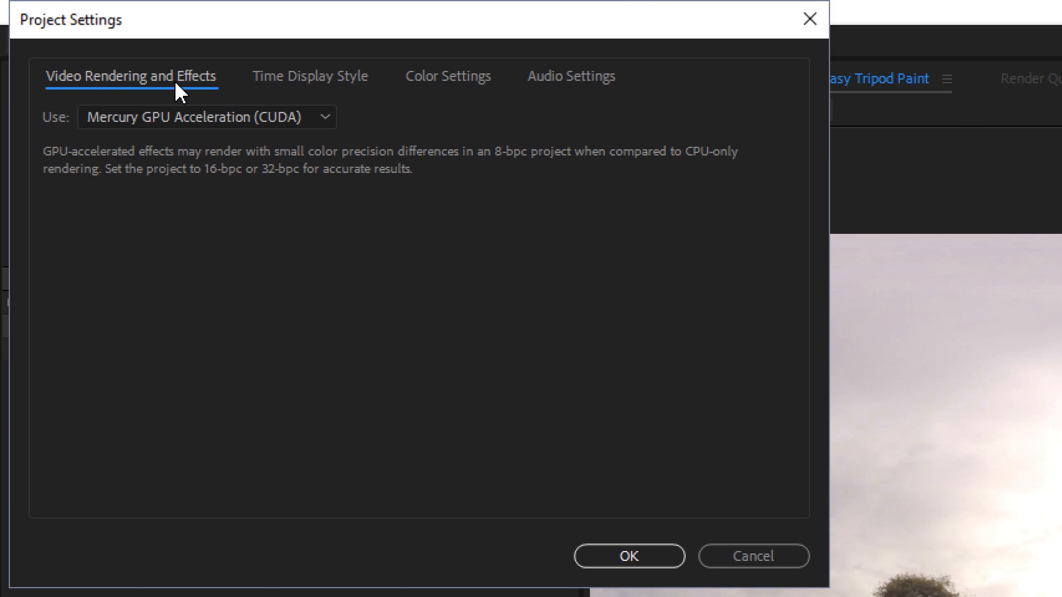
{"action": "left_click", "coordinate": [107, 122]}
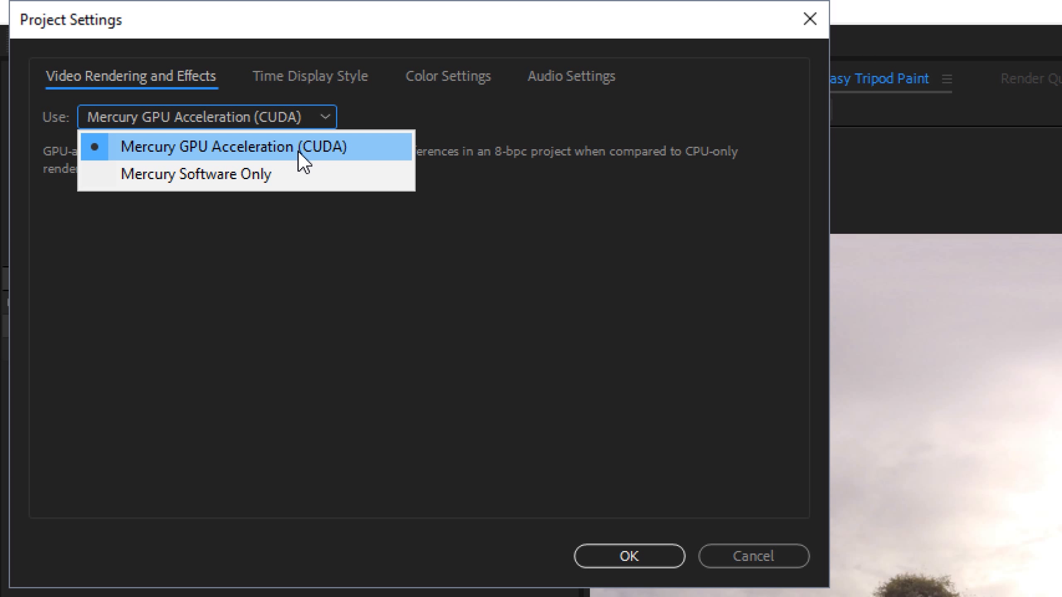
{"action": "left_click", "coordinate": [323, 153]}
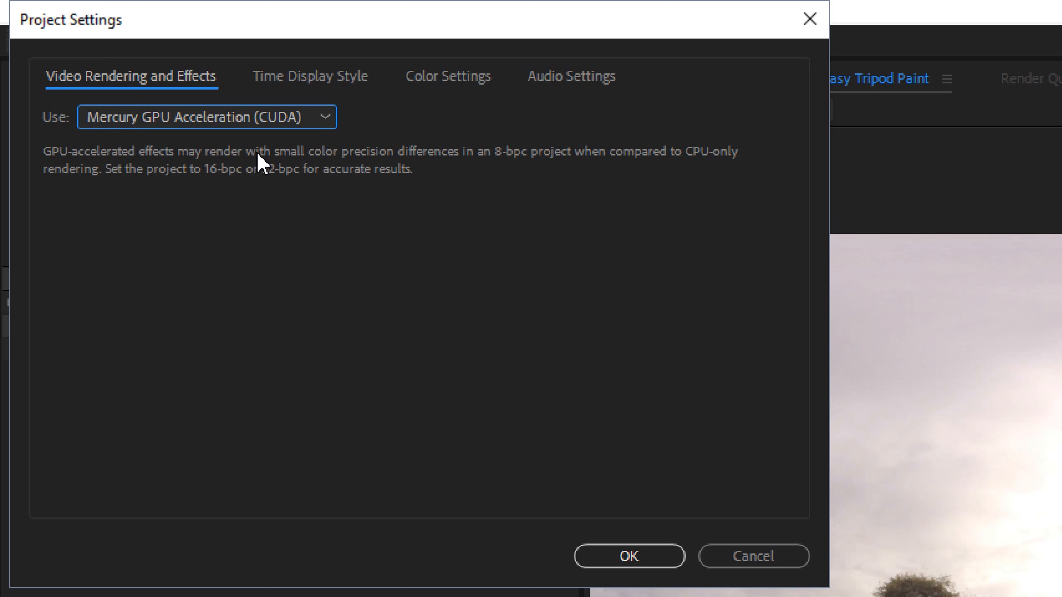
{"action": "left_click", "coordinate": [629, 556]}
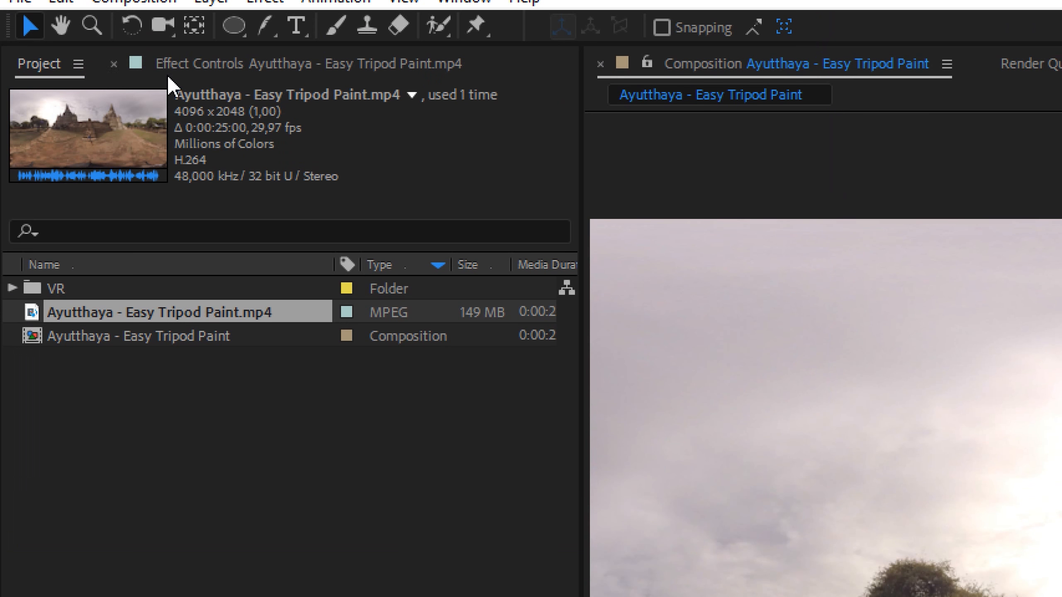
- Open the Previews preferences to check the preview settings
{"action": "left_click", "coordinate": [60, 12]}
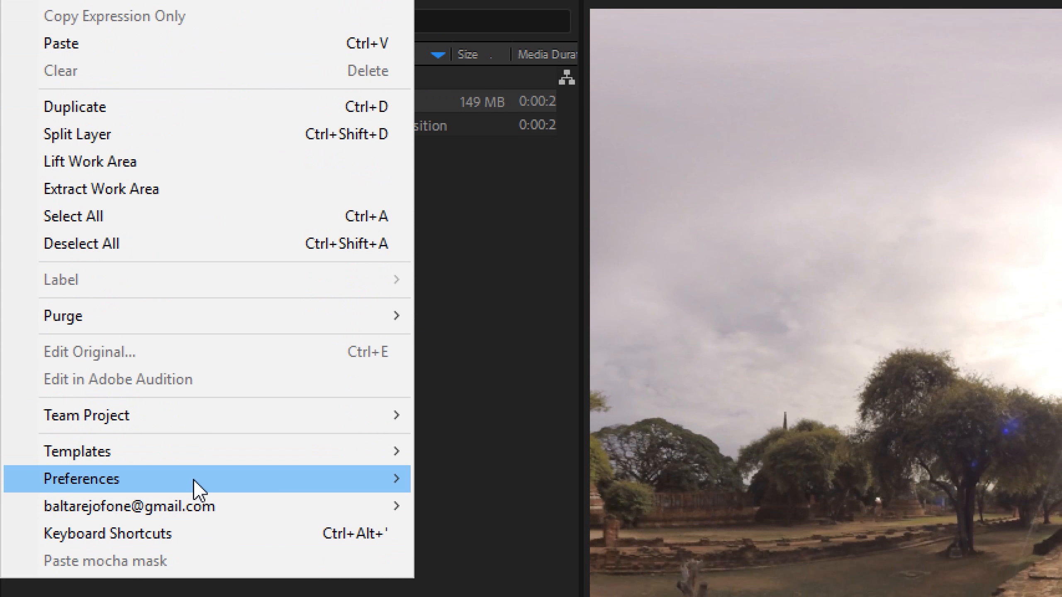
{"action": "mouse_move", "coordinate": [204, 479]}
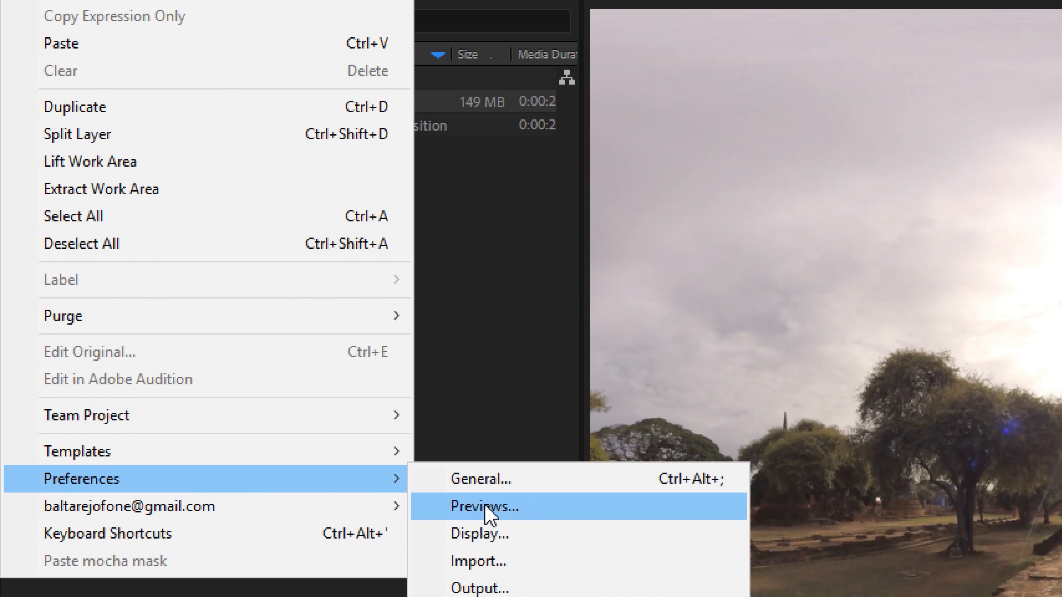
{"action": "left_click", "coordinate": [501, 504]}
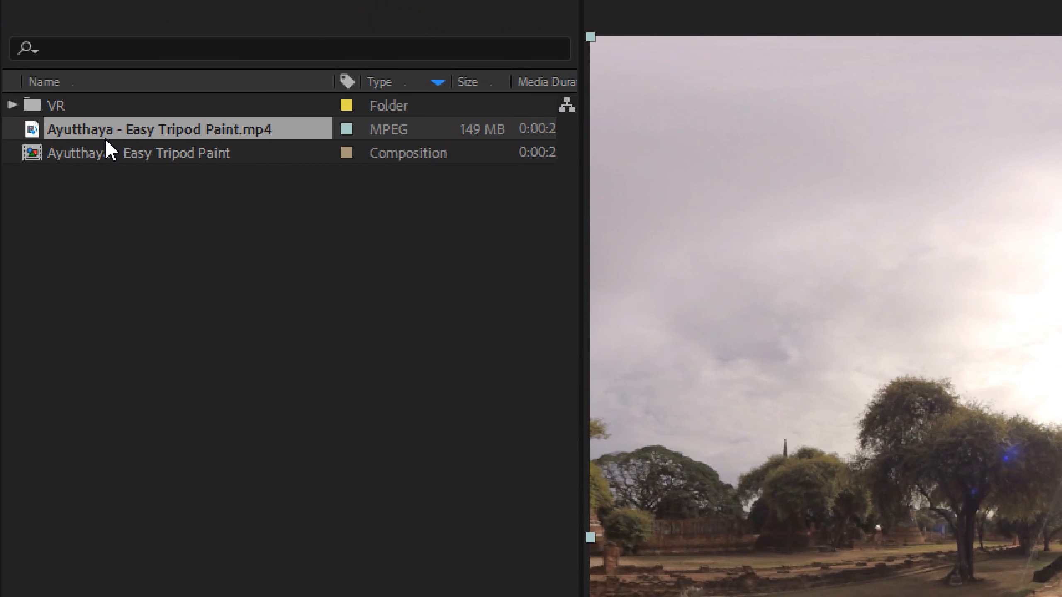
- Extract a VR cubemap from the Ayutthaya - Easy Tripod Paint composition at Medium resolution with the 3D plugins option enabled
{"action": "left_click", "coordinate": [118, 157]}
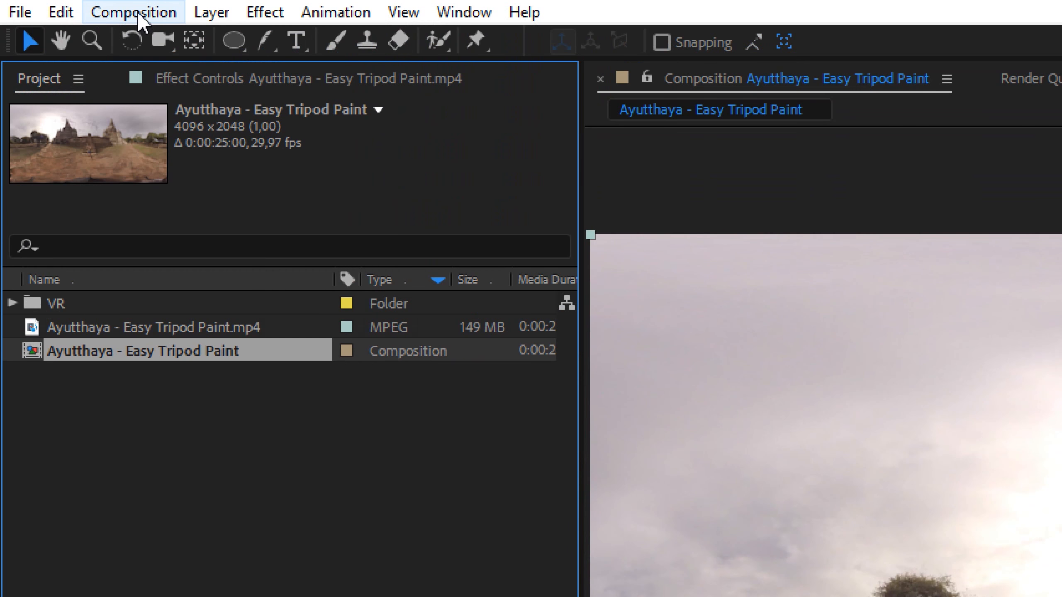
{"action": "left_click", "coordinate": [138, 13]}
{"action": "mouse_move", "coordinate": [366, 505]}
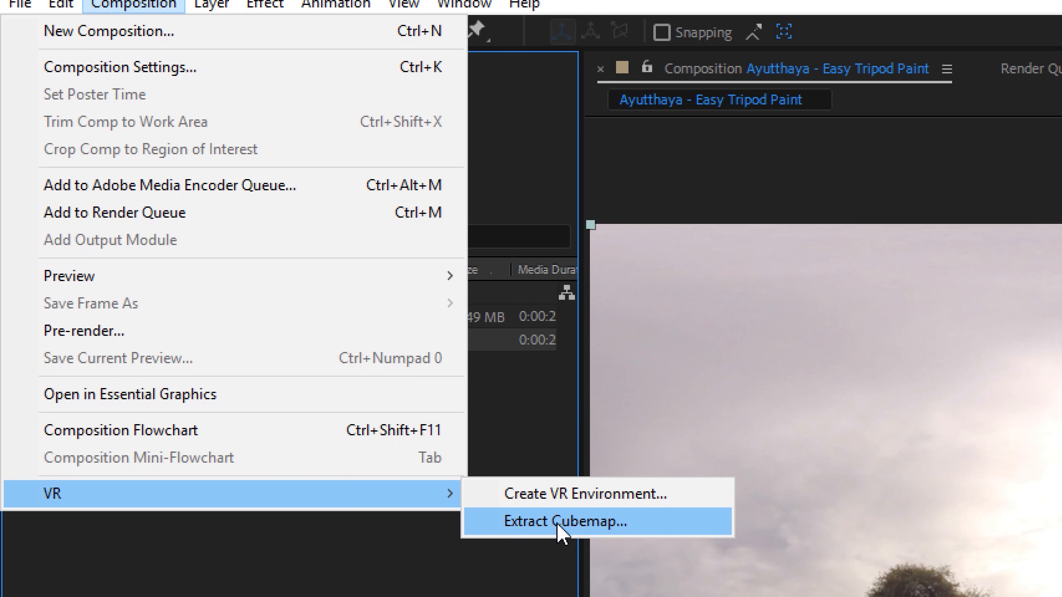
{"action": "left_click", "coordinate": [622, 524]}
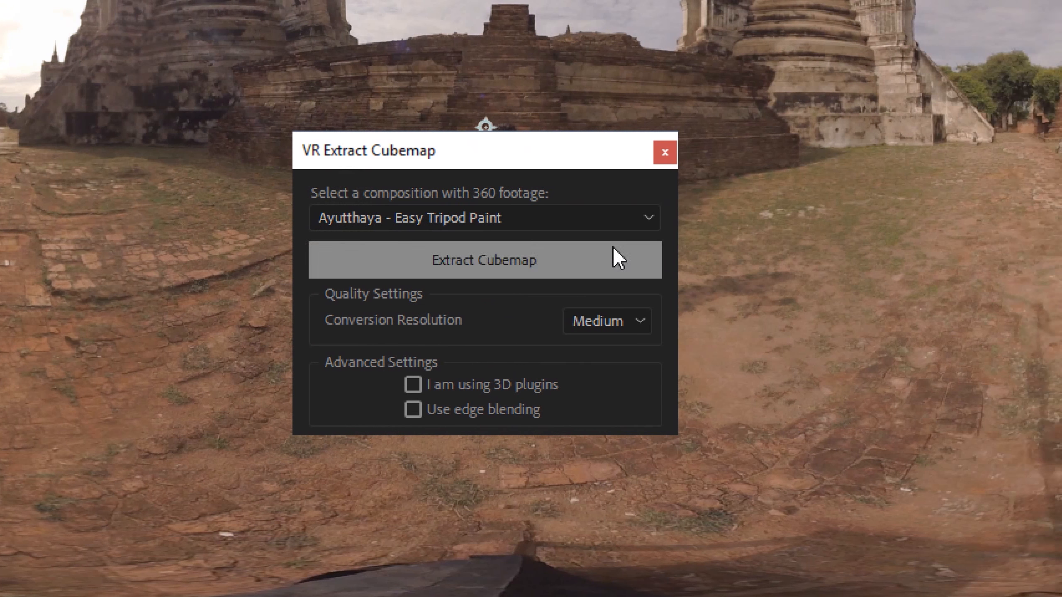
{"action": "left_click", "coordinate": [622, 218]}
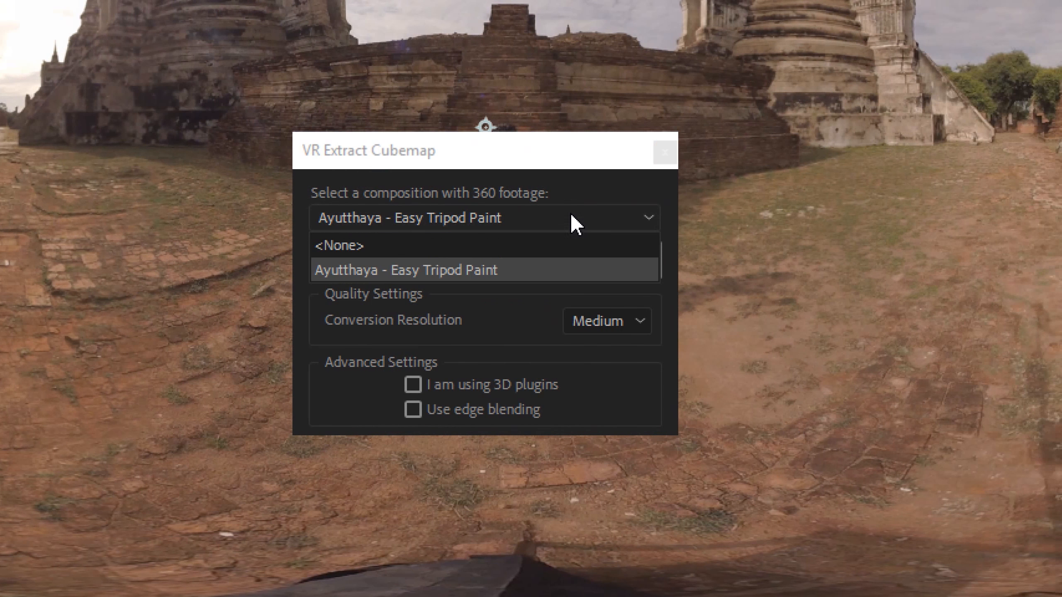
{"action": "left_click", "coordinate": [518, 270]}
{"action": "left_click", "coordinate": [414, 385]}
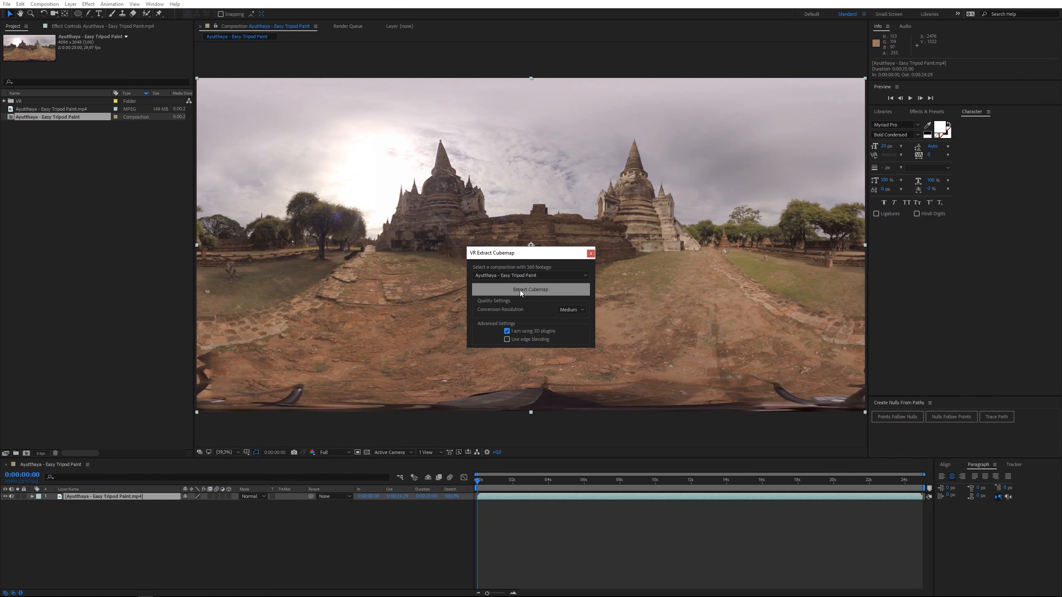
{"action": "left_click", "coordinate": [522, 290]}
{"action": "left_click_drag", "start_coordinate": [561, 257], "coordinate": [984, 282]}
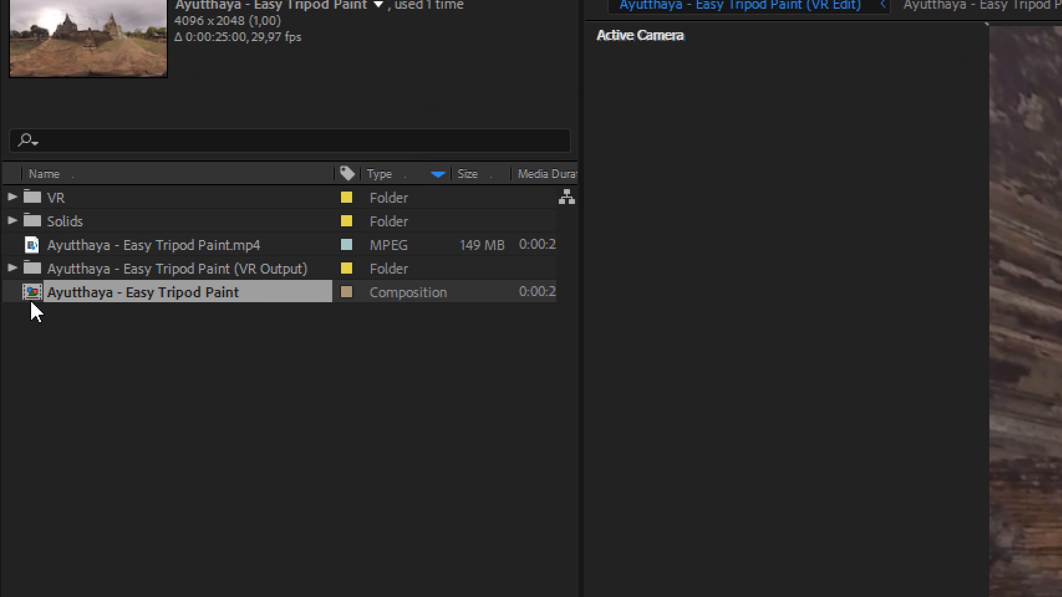
- Open the Ayutthaya - Easy Tripod Paint (conversion) composition and scrub to 0:00:05:07 to examine the unfolded cubemap
{"action": "left_click", "coordinate": [378, 4]}
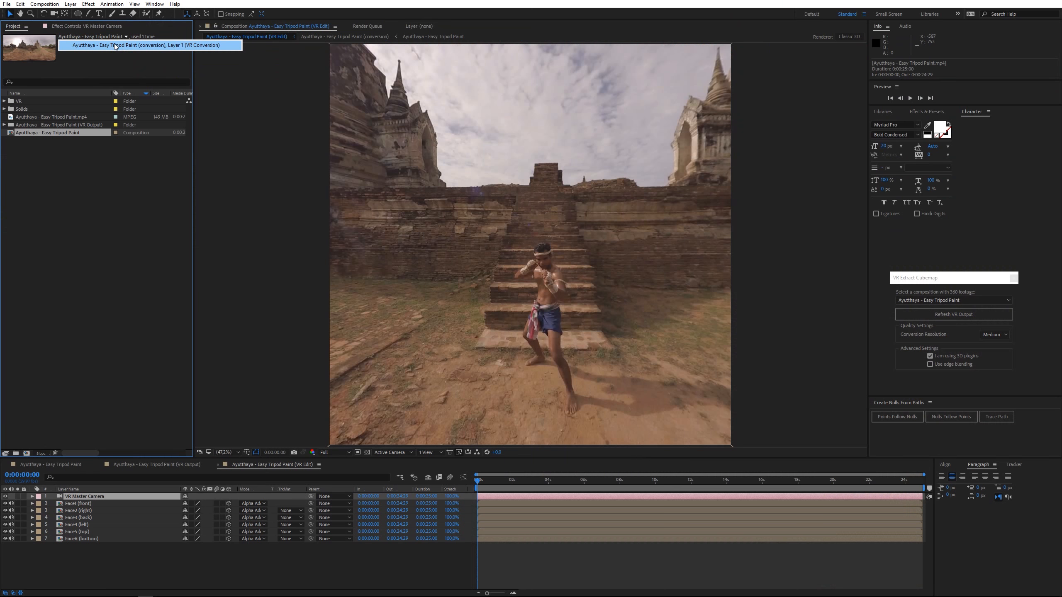
{"action": "left_click", "coordinate": [348, 107]}
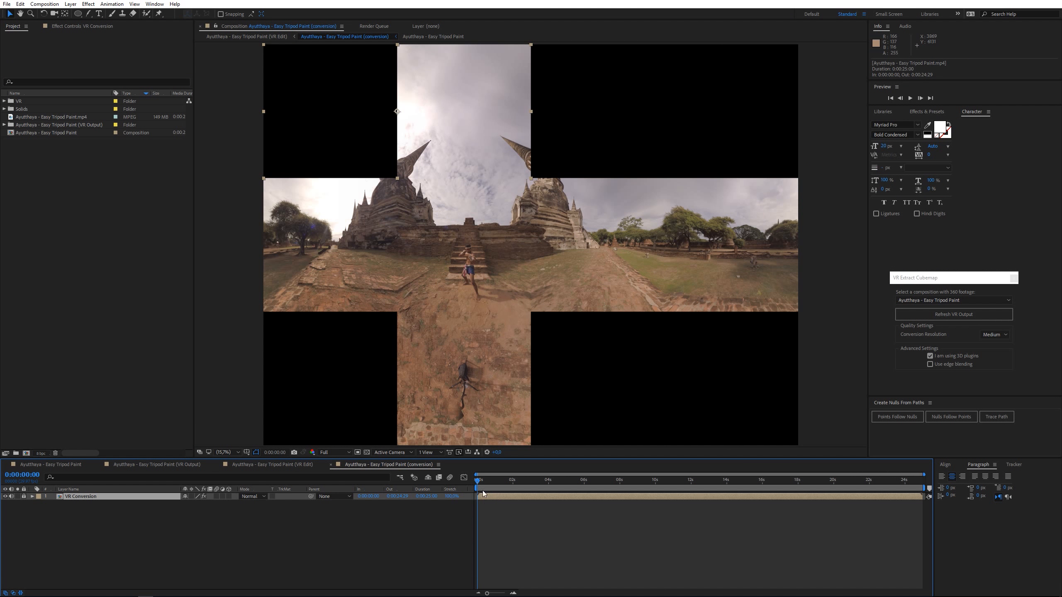
{"action": "left_click_drag", "start_coordinate": [479, 484], "coordinate": [513, 481]}
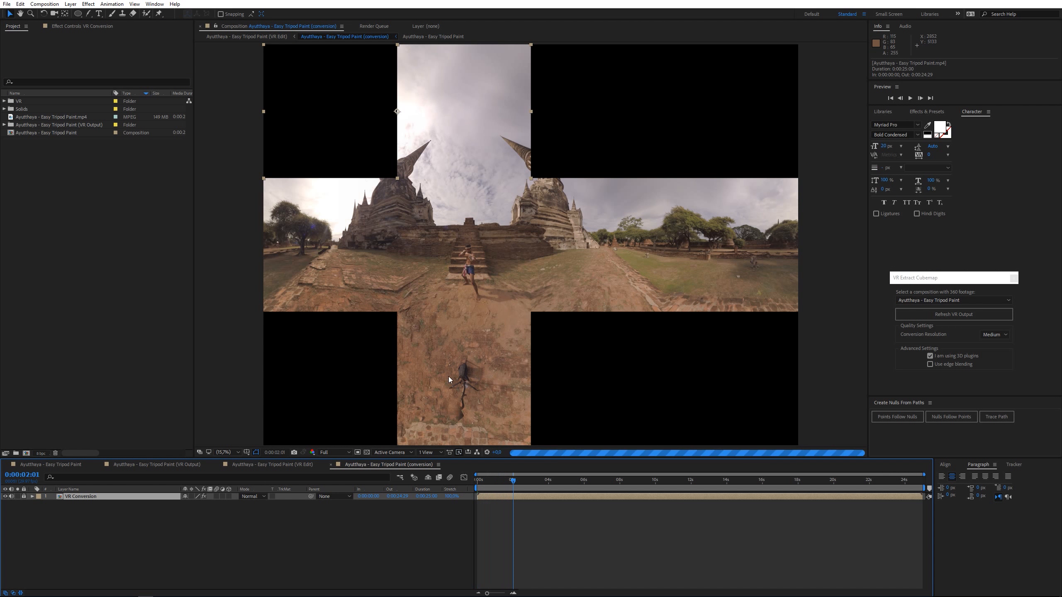
{"action": "left_click_drag", "start_coordinate": [545, 484], "coordinate": [571, 481]}
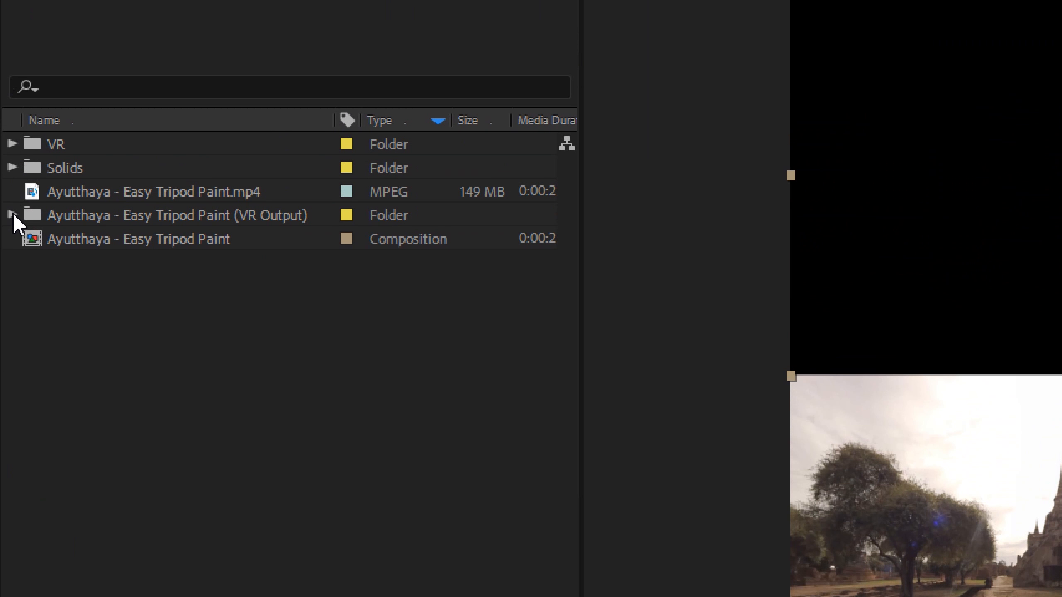
- Expand the Ayutthaya - Easy Tripod Paint (VR Output) folder and open its VR Edit composition
{"action": "left_click", "coordinate": [12, 215]}
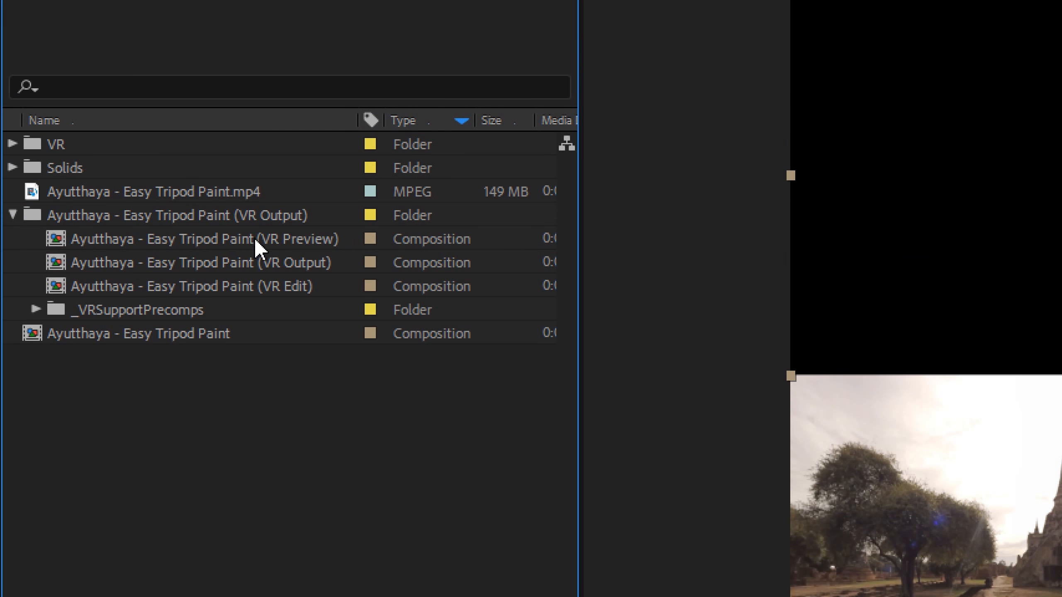
{"action": "left_click", "coordinate": [201, 240]}
{"action": "left_click", "coordinate": [193, 267]}
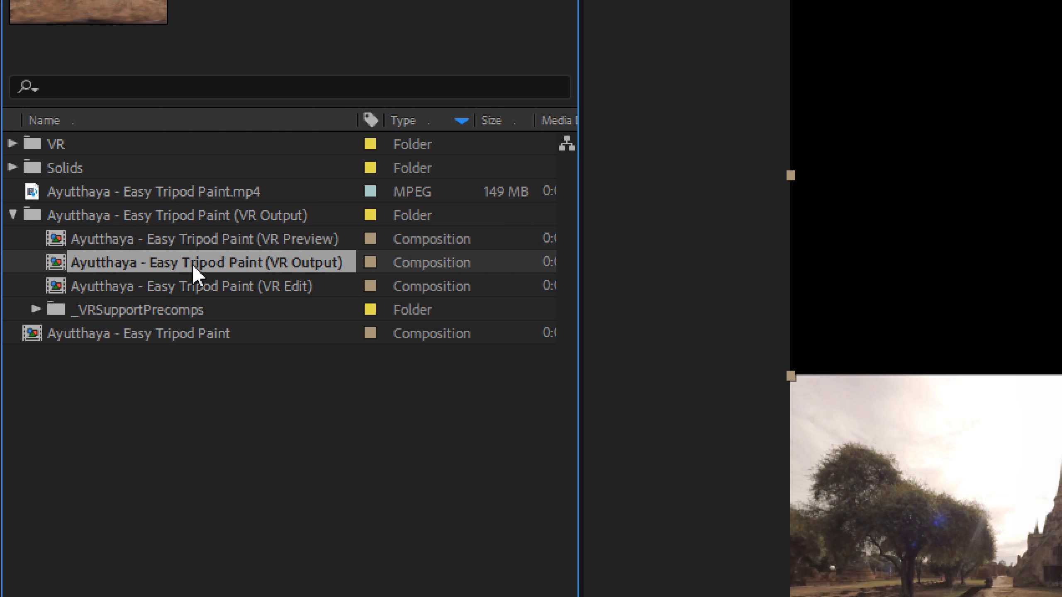
{"action": "left_click", "coordinate": [196, 290]}
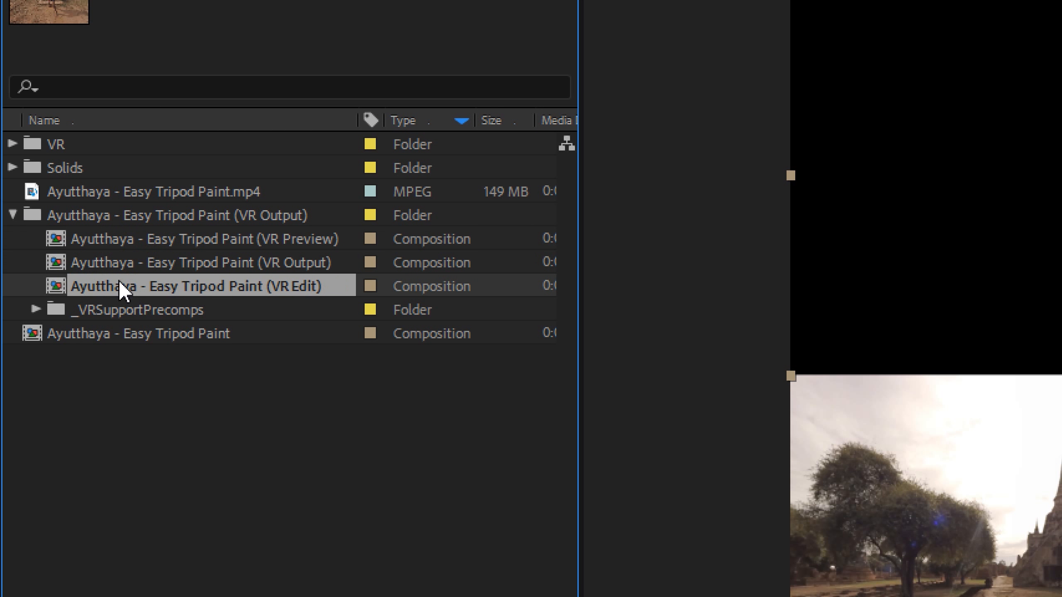
{"action": "double_click", "coordinate": [58, 283]}
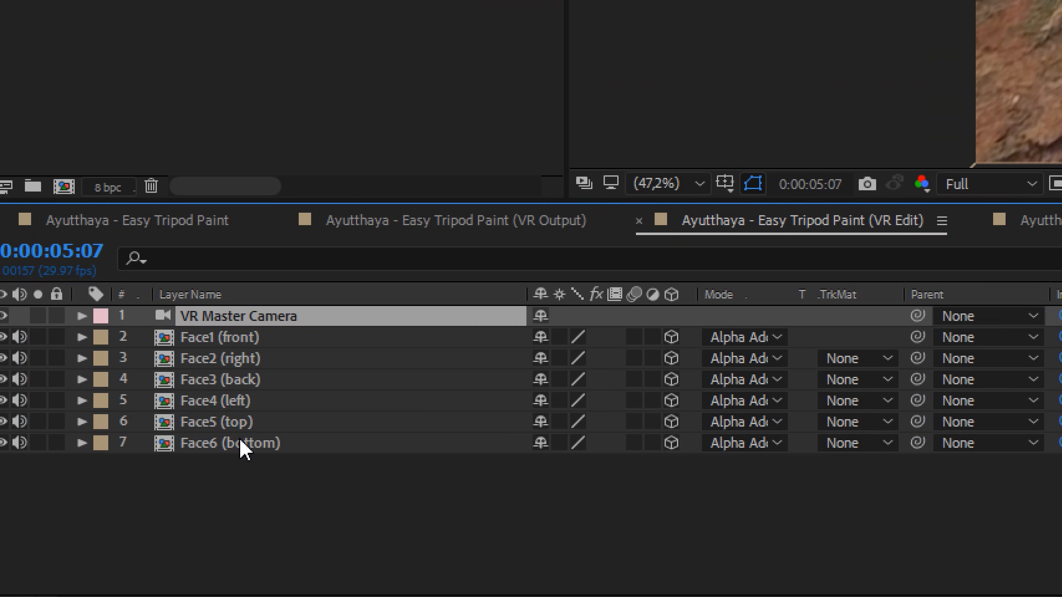
- Open the Face6 (bottom) layer, which contains the tripod, in its own layer view
{"action": "left_click", "coordinate": [205, 448]}
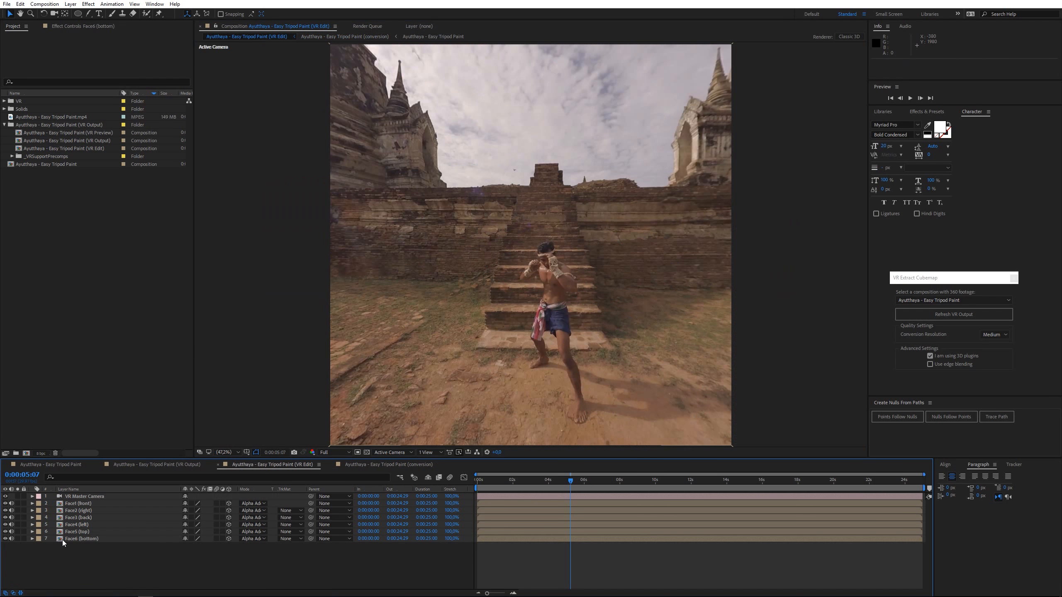
{"action": "double_click", "coordinate": [59, 540]}
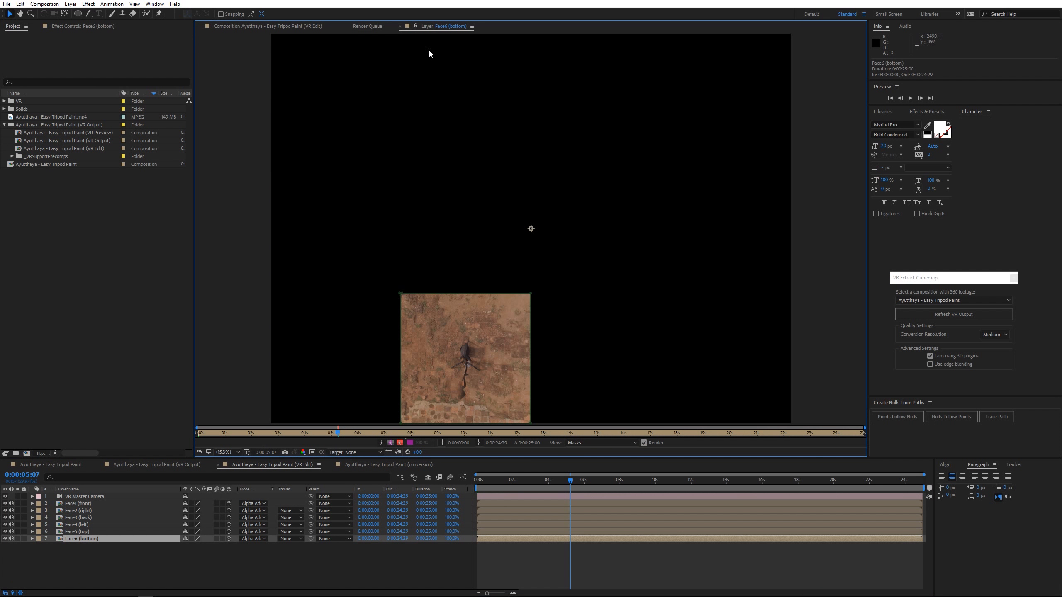
{"action": "scroll", "coordinate": [513, 376], "scroll_direction": "up", "scroll_amount": 1}
{"action": "left_click_drag", "start_coordinate": [455, 393], "coordinate": [516, 256]}
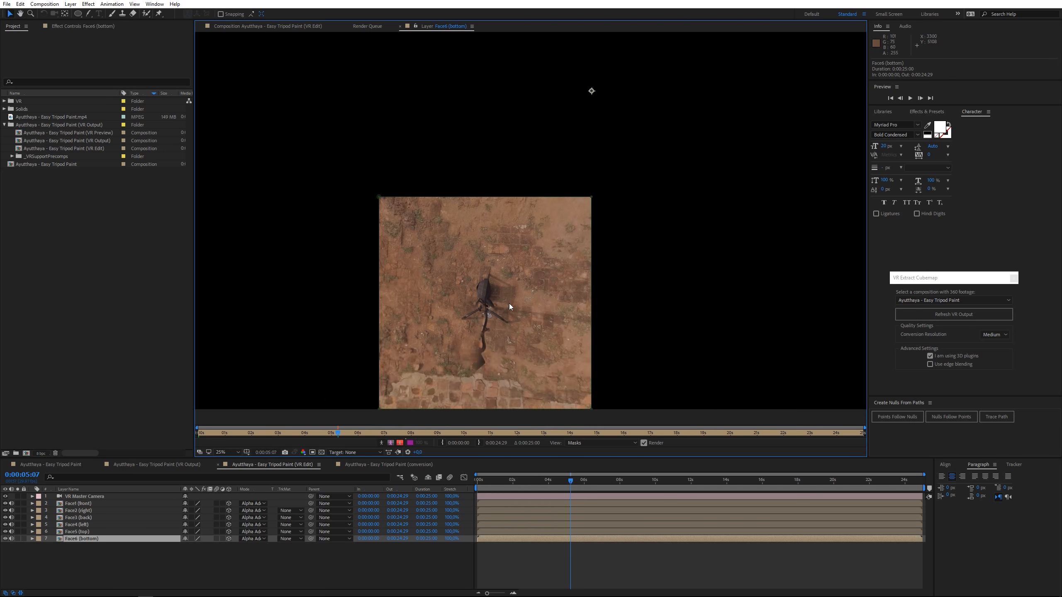
{"action": "scroll", "coordinate": [479, 338], "scroll_direction": "up", "scroll_amount": 2}
{"action": "left_click_drag", "start_coordinate": [480, 338], "coordinate": [577, 183]}
{"action": "scroll", "coordinate": [492, 293], "scroll_direction": "down", "scroll_amount": 1}
{"action": "left_click_drag", "start_coordinate": [508, 272], "coordinate": [565, 176]}
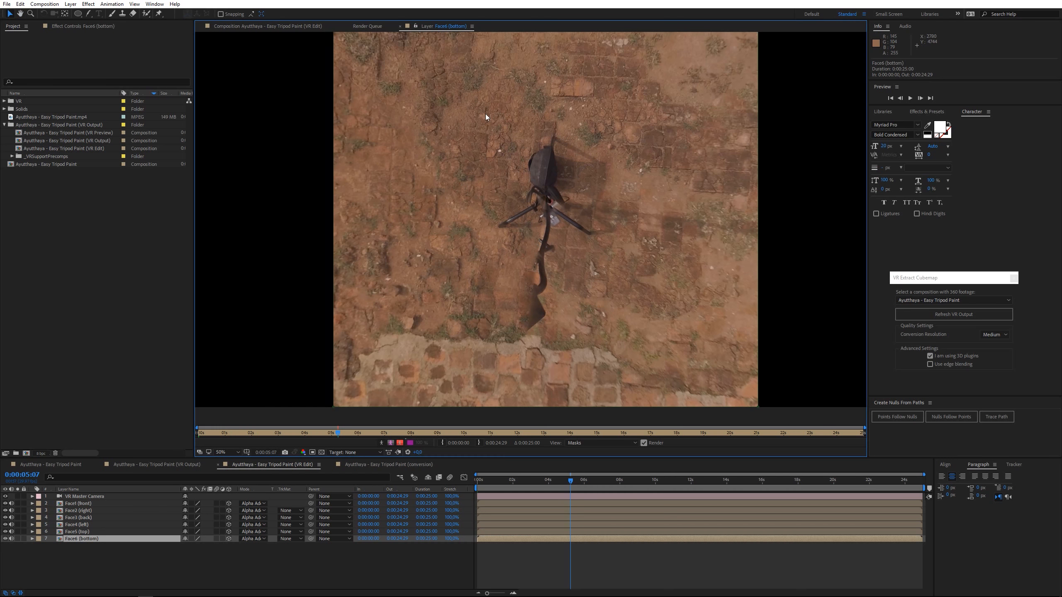
- Set up the Clone Stamp tool with an enlarged brush and 26% hardness, moving the VR Extract Cubemap window off the brush settings
{"action": "left_click", "coordinate": [121, 14]}
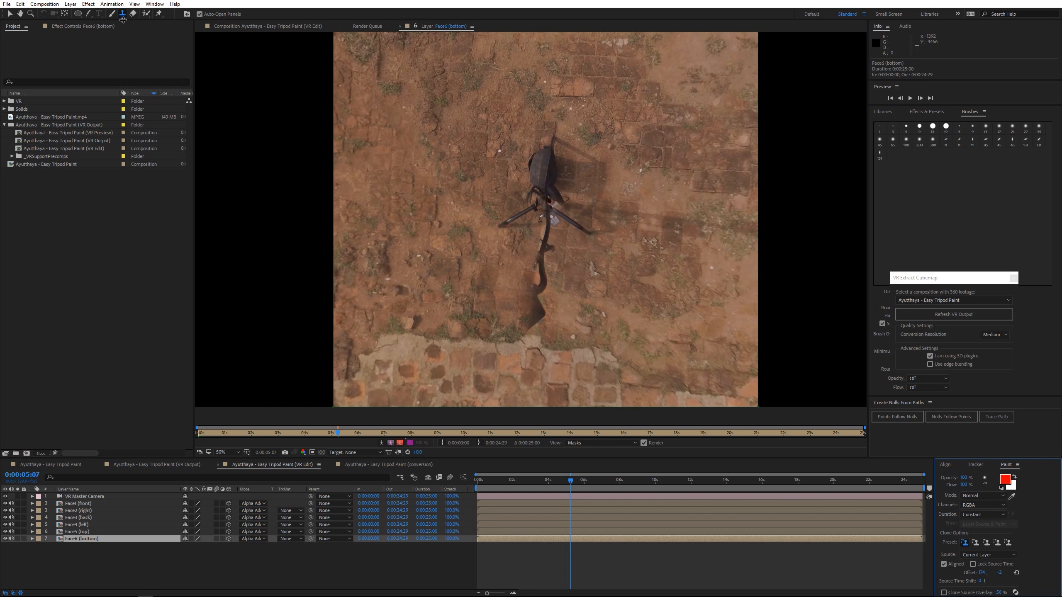
{"action": "left_click", "coordinate": [491, 255]}
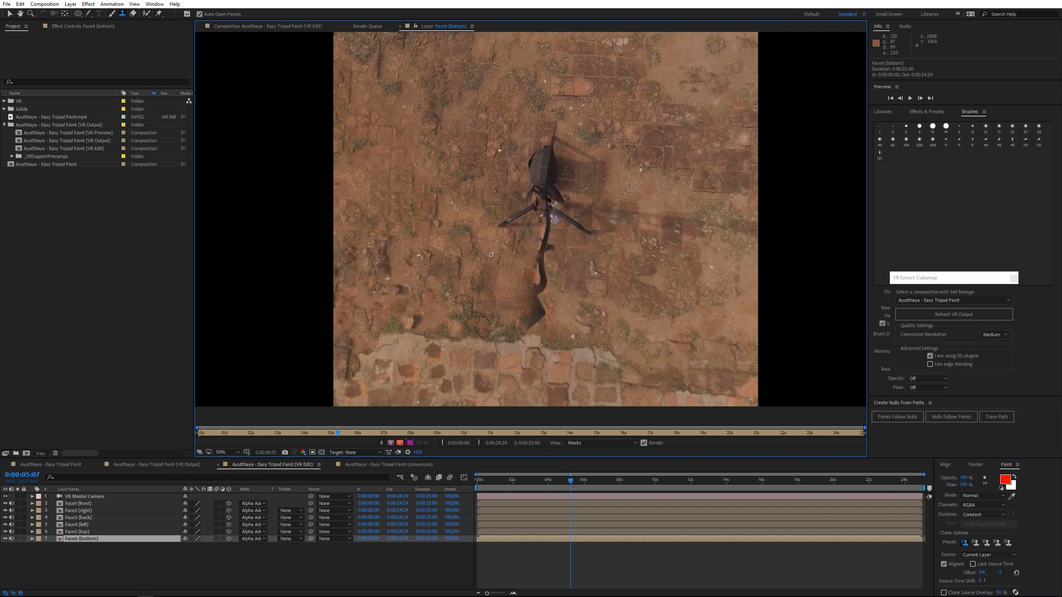
{"action": "left_click_drag", "start_coordinate": [491, 255], "coordinate": [539, 262], "text": "ctrl"}
{"action": "left_click_drag", "start_coordinate": [937, 278], "coordinate": [839, 170]}
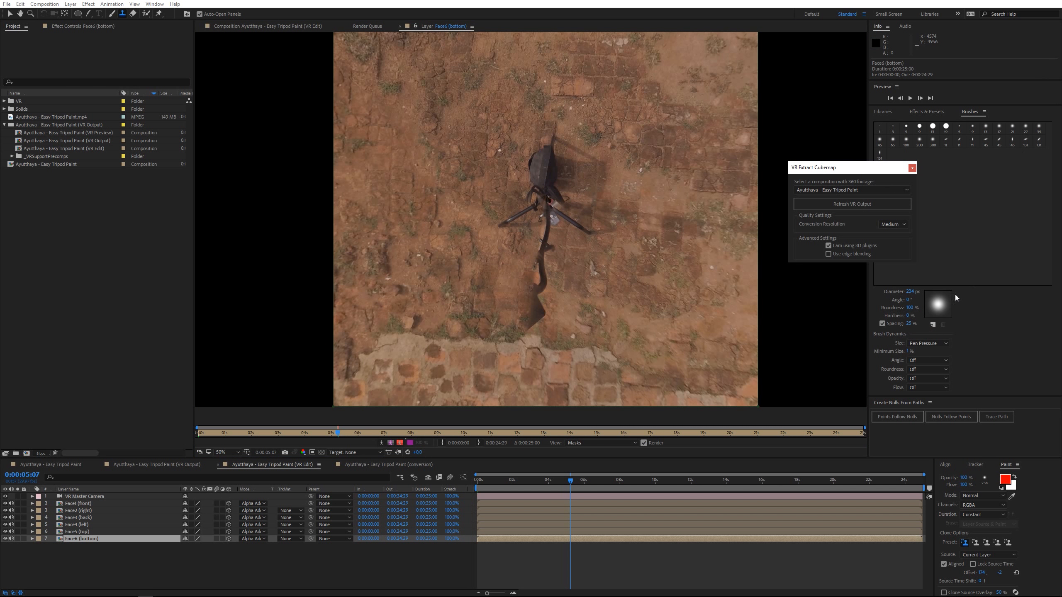
{"action": "mouse_move", "coordinate": [909, 316]}
{"action": "left_mouse_down"}
{"action": "mouse_move", "coordinate": [929, 319]}
{"action": "mouse_move", "coordinate": [914, 318]}
{"action": "left_mouse_up"}
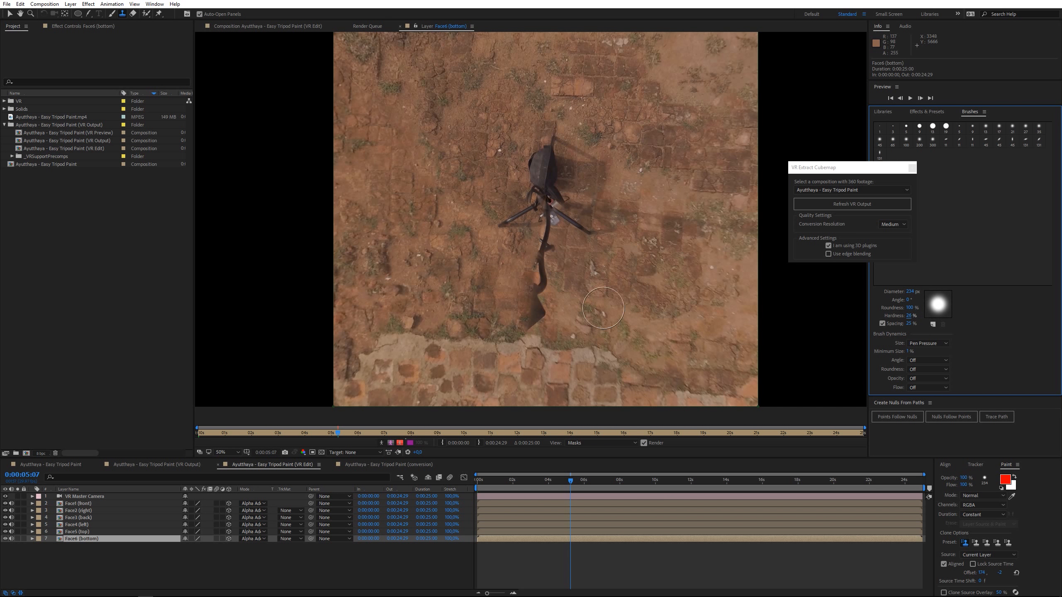
- Clone nearby ground texture over the tripod, its legs and the adjoining shadow on the Face6 (bottom) layer
{"action": "left_click", "coordinate": [617, 271], "text": "alt"}
{"action": "mouse_move", "coordinate": [543, 259]}
{"action": "left_mouse_down"}
{"action": "mouse_move", "coordinate": [552, 293]}
{"action": "mouse_move", "coordinate": [533, 312]}
{"action": "left_mouse_up"}
{"action": "mouse_move", "coordinate": [596, 230]}
{"action": "left_mouse_down"}
{"action": "mouse_move", "coordinate": [547, 212]}
{"action": "mouse_move", "coordinate": [517, 225]}
{"action": "mouse_move", "coordinate": [584, 259]}
{"action": "mouse_move", "coordinate": [536, 187]}
{"action": "mouse_move", "coordinate": [530, 213]}
{"action": "left_mouse_up"}
{"action": "left_click", "coordinate": [521, 244], "text": "alt"}
{"action": "left_click", "coordinate": [493, 170], "text": "alt"}
{"action": "mouse_move", "coordinate": [535, 164]}
{"action": "left_mouse_down"}
{"action": "mouse_move", "coordinate": [537, 138]}
{"action": "mouse_move", "coordinate": [550, 153]}
{"action": "mouse_move", "coordinate": [554, 133]}
{"action": "left_mouse_up"}
{"action": "left_click", "coordinate": [547, 125], "text": "alt"}
{"action": "left_click", "coordinate": [561, 114], "text": "alt"}
{"action": "left_click", "coordinate": [570, 149]}
{"action": "left_click", "coordinate": [623, 193], "text": "alt"}
{"action": "left_click_drag", "start_coordinate": [583, 178], "coordinate": [585, 171]}
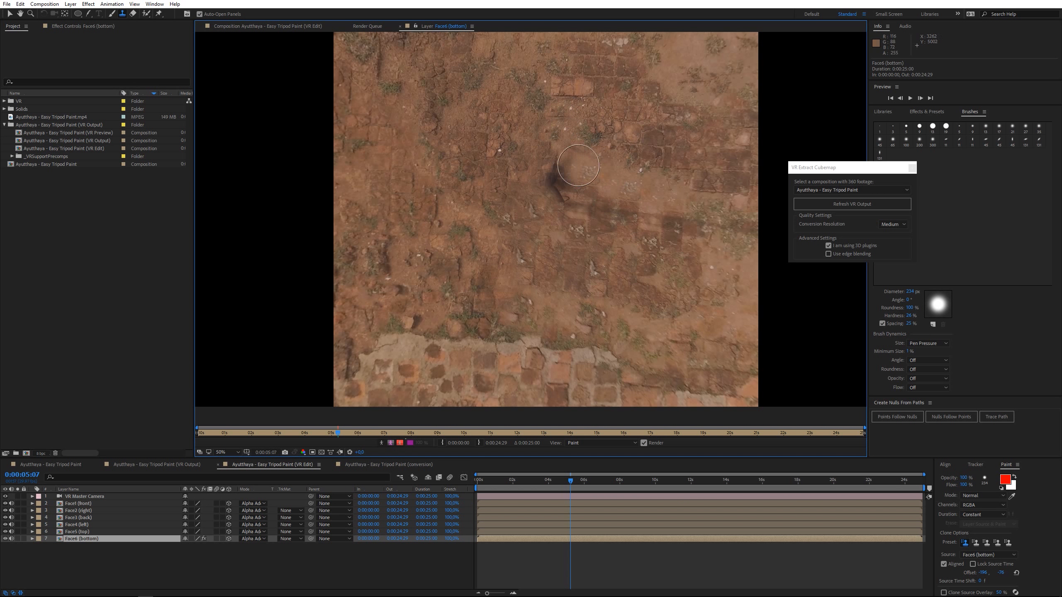
{"action": "left_click", "coordinate": [490, 157], "text": "alt"}
{"action": "mouse_move", "coordinate": [537, 161]}
{"action": "left_mouse_down"}
{"action": "mouse_move", "coordinate": [555, 173]}
{"action": "mouse_move", "coordinate": [552, 196]}
{"action": "mouse_move", "coordinate": [538, 177]}
{"action": "left_mouse_up"}
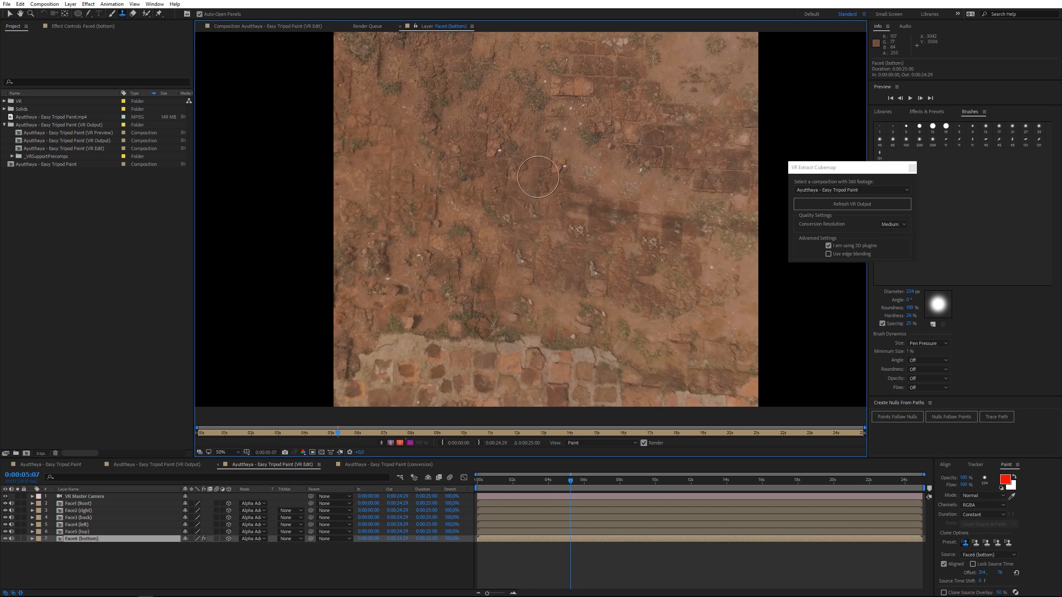
{"action": "left_click", "coordinate": [627, 241], "text": "alt"}
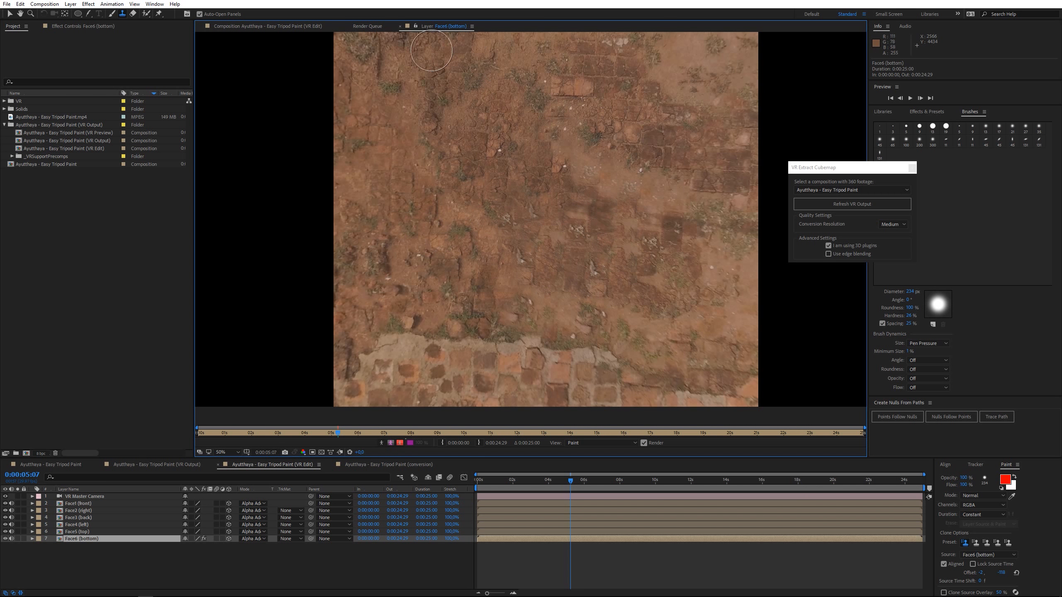
- Switch the VR Edit composition to Custom View 1 and orbit around the cubemap to inspect the painted bottom face
{"action": "left_click", "coordinate": [247, 26]}
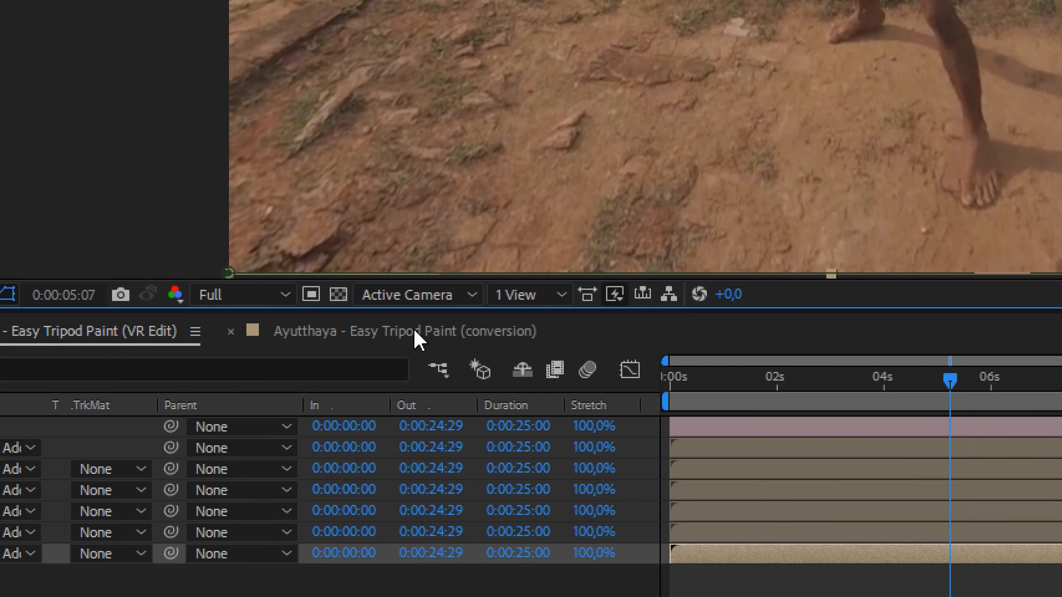
{"action": "left_click", "coordinate": [393, 453]}
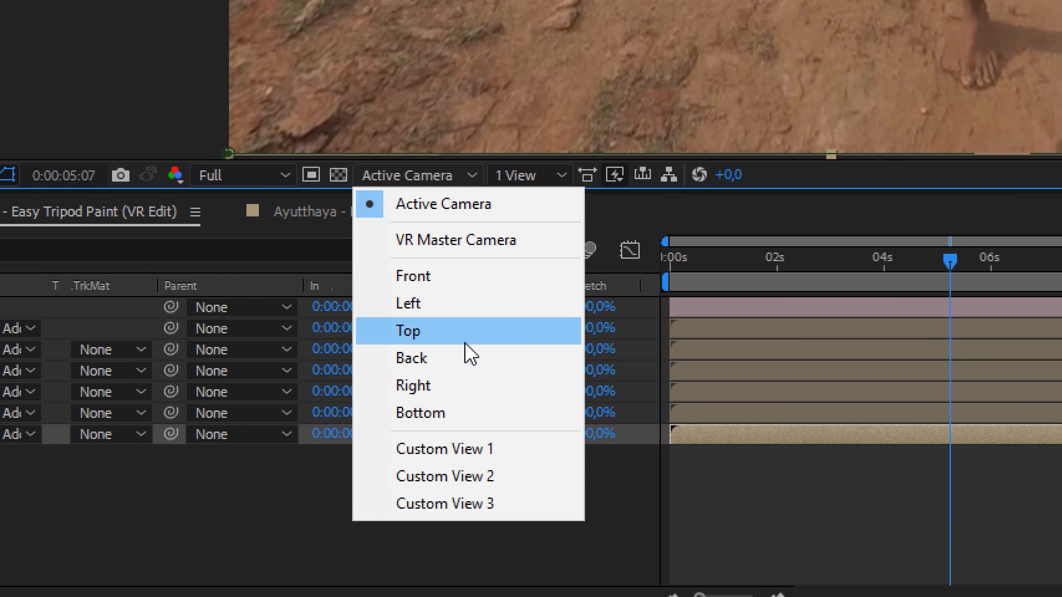
{"action": "left_click", "coordinate": [444, 448]}
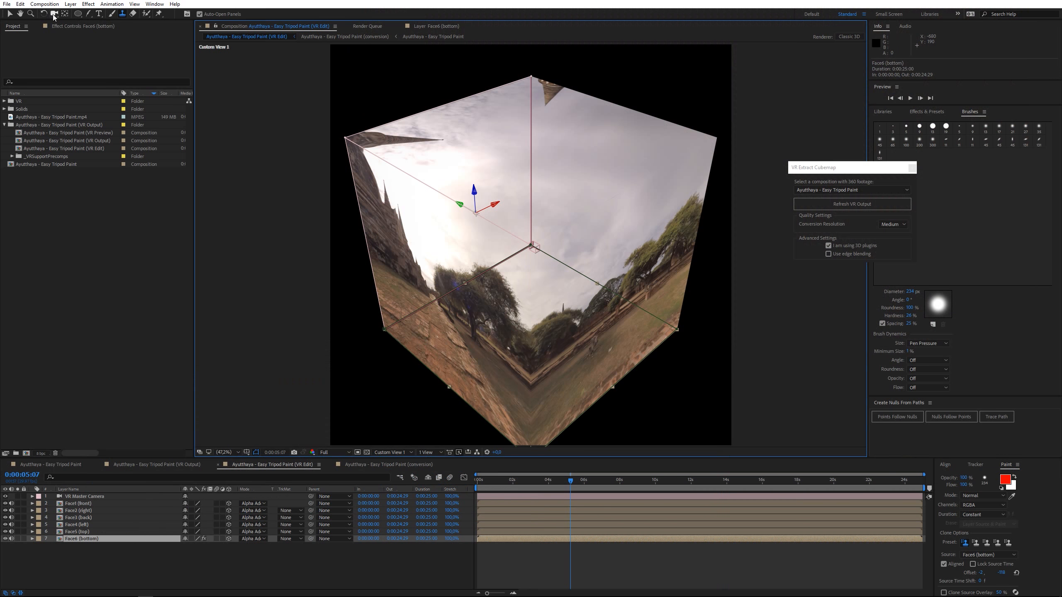
{"action": "left_click_drag", "start_coordinate": [55, 15], "coordinate": [84, 25]}
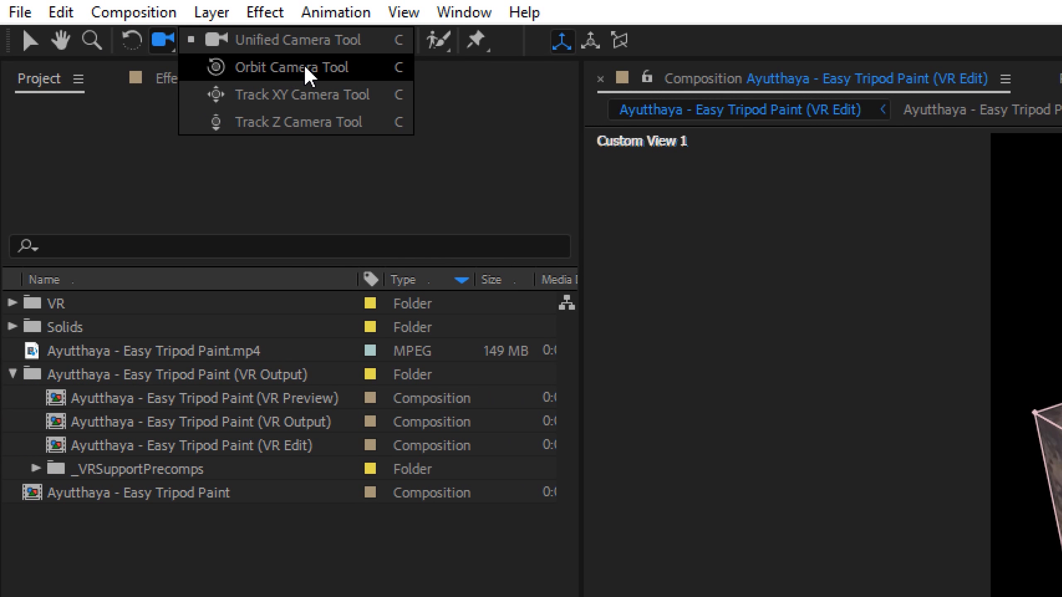
{"action": "left_click", "coordinate": [289, 71]}
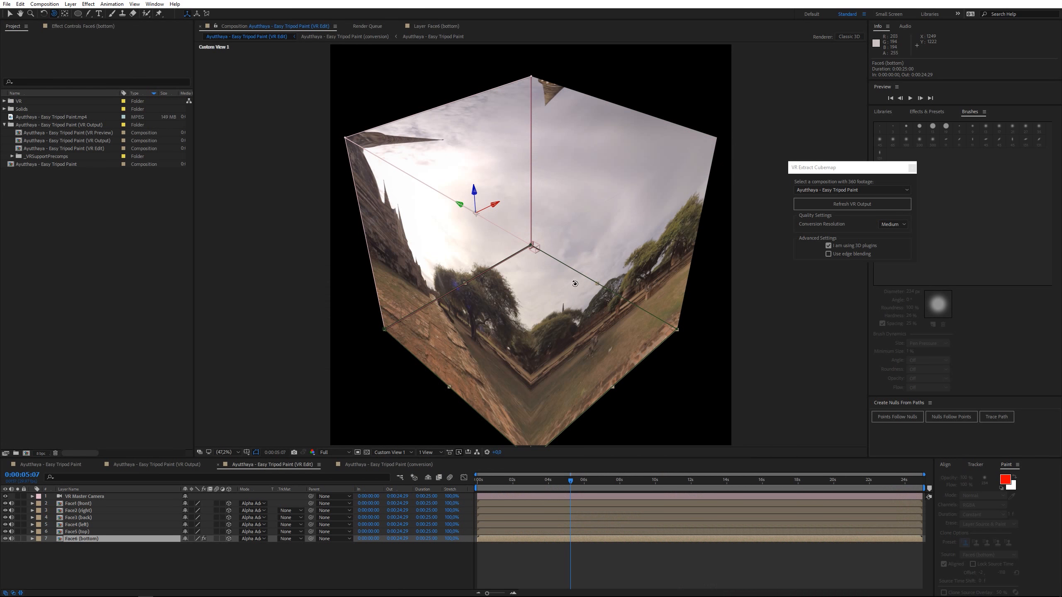
{"action": "left_click_drag", "start_coordinate": [575, 283], "coordinate": [541, 289]}
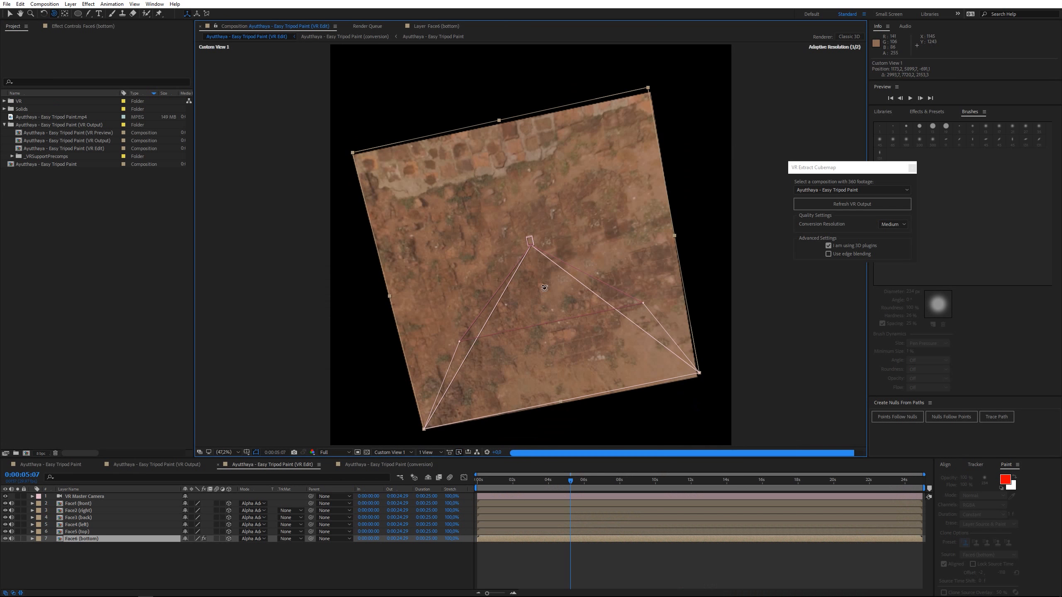
{"action": "left_click_drag", "start_coordinate": [628, 279], "coordinate": [589, 262]}
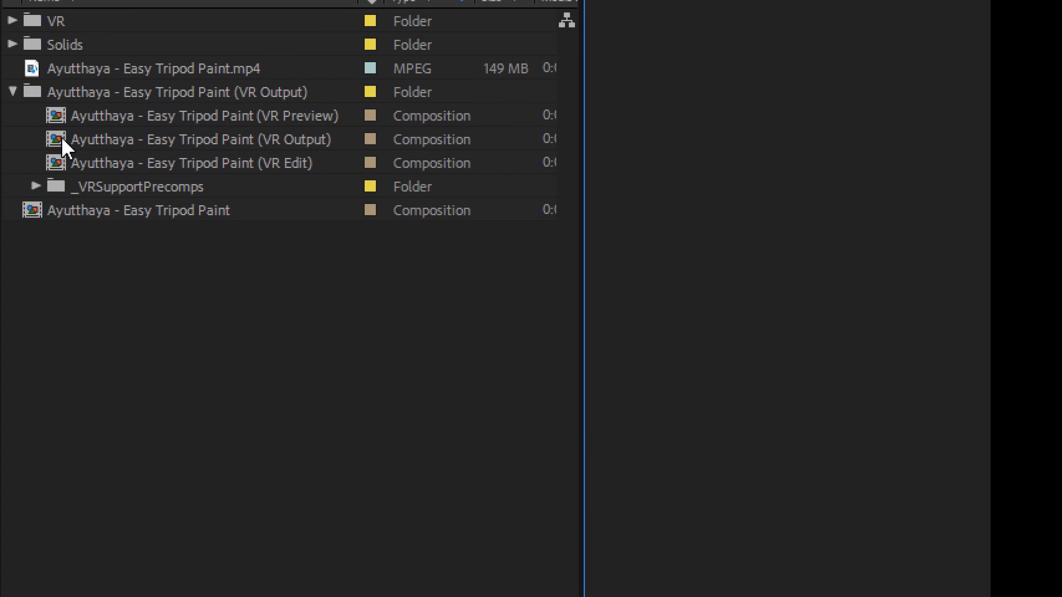
- Open the Ayutthaya - Easy Tripod Paint (VR Output) composition and refresh the VR output
{"action": "double_click", "coordinate": [18, 141]}
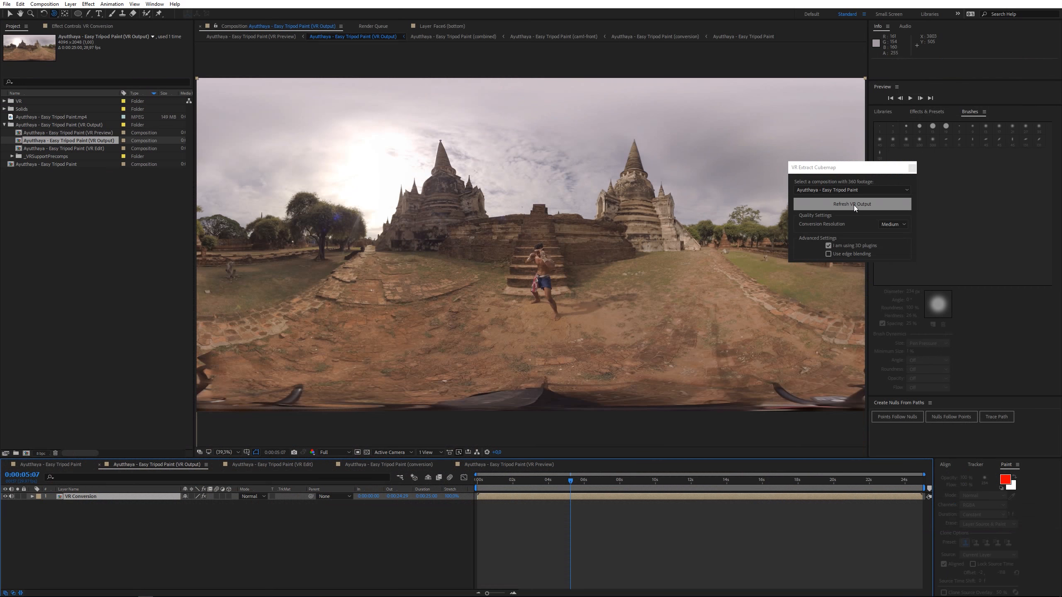
{"action": "left_click", "coordinate": [562, 228]}
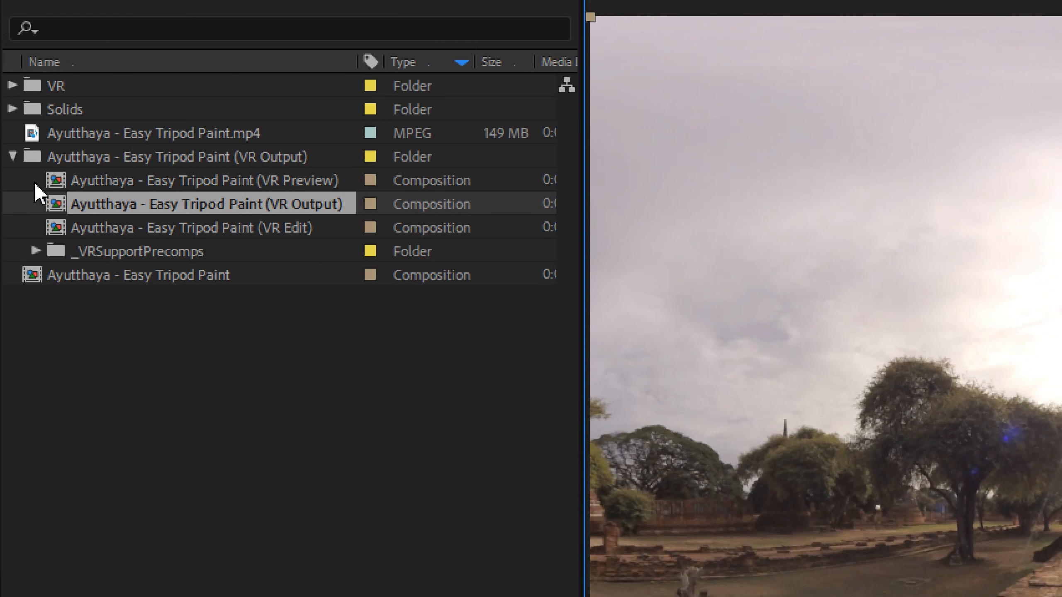
- Open the VR Preview composition, view the VR Viewer layer's effects, and look around the scene by orbiting its camera
{"action": "double_click", "coordinate": [58, 180]}
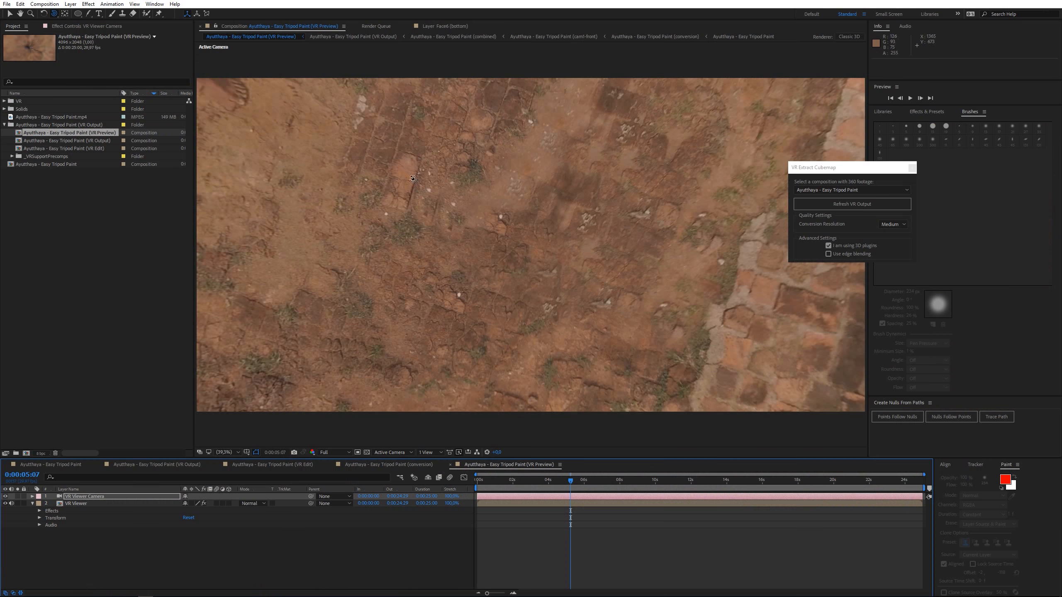
{"action": "left_click_drag", "start_coordinate": [507, 215], "coordinate": [460, 252]}
{"action": "left_click", "coordinate": [62, 27]}
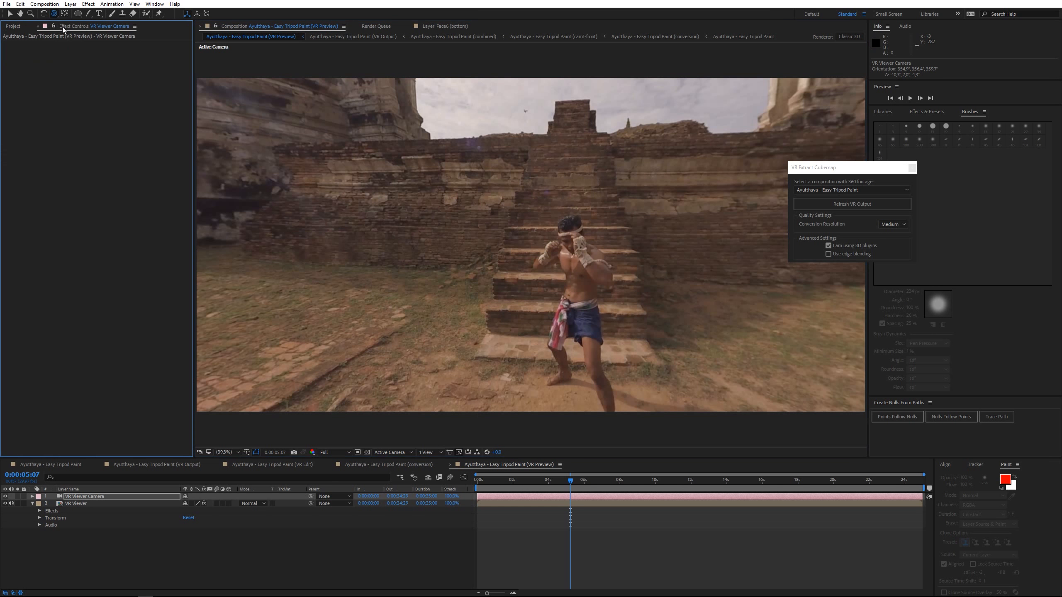
{"action": "left_click", "coordinate": [85, 504]}
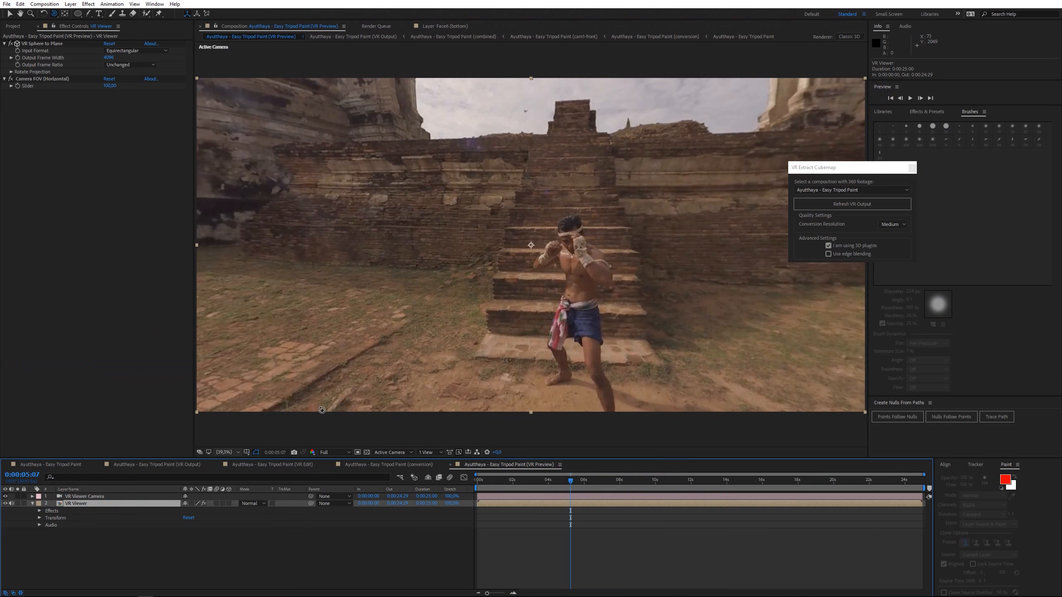
{"action": "left_click_drag", "start_coordinate": [551, 295], "coordinate": [614, 244]}
{"action": "left_click_drag", "start_coordinate": [541, 190], "coordinate": [489, 242]}
{"action": "left_click", "coordinate": [19, 28]}
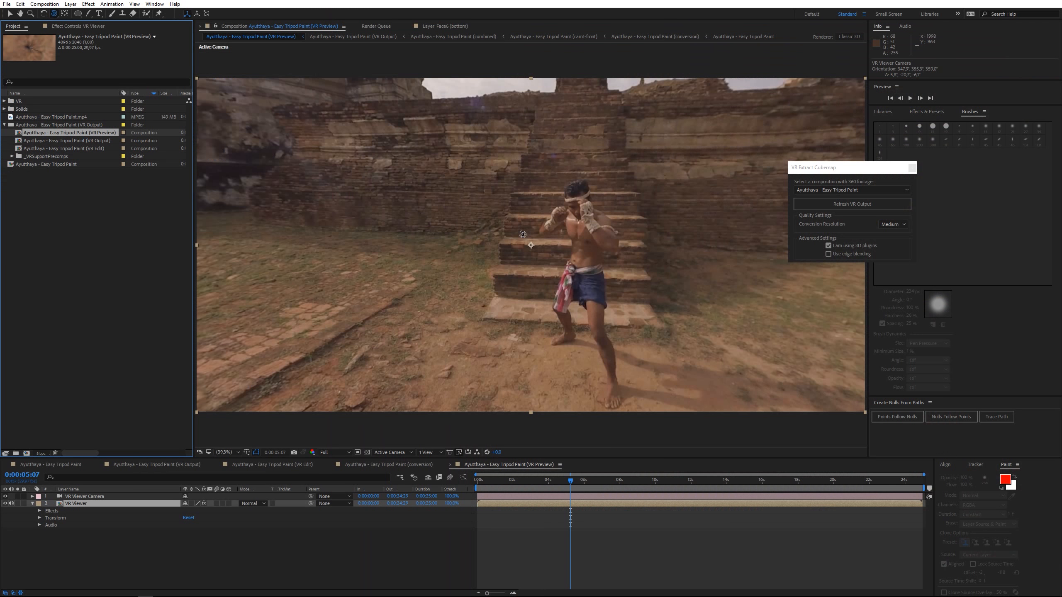
{"action": "left_click_drag", "start_coordinate": [522, 234], "coordinate": [534, 186]}
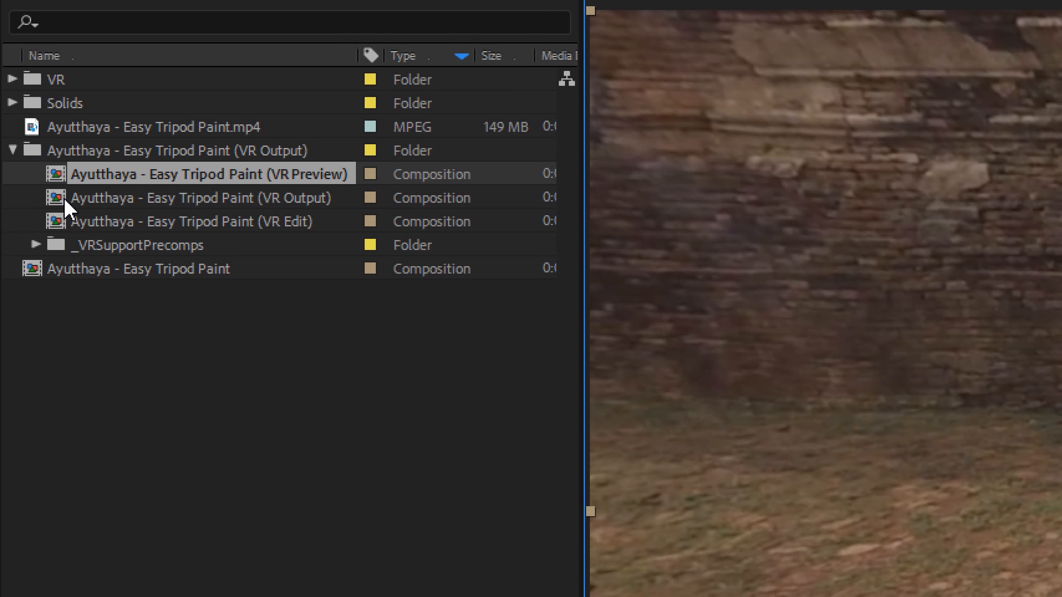
- Reopen the VR Output composition and then the VR Edit composition to review them
{"action": "left_click", "coordinate": [19, 141]}
{"action": "double_click", "coordinate": [58, 196]}
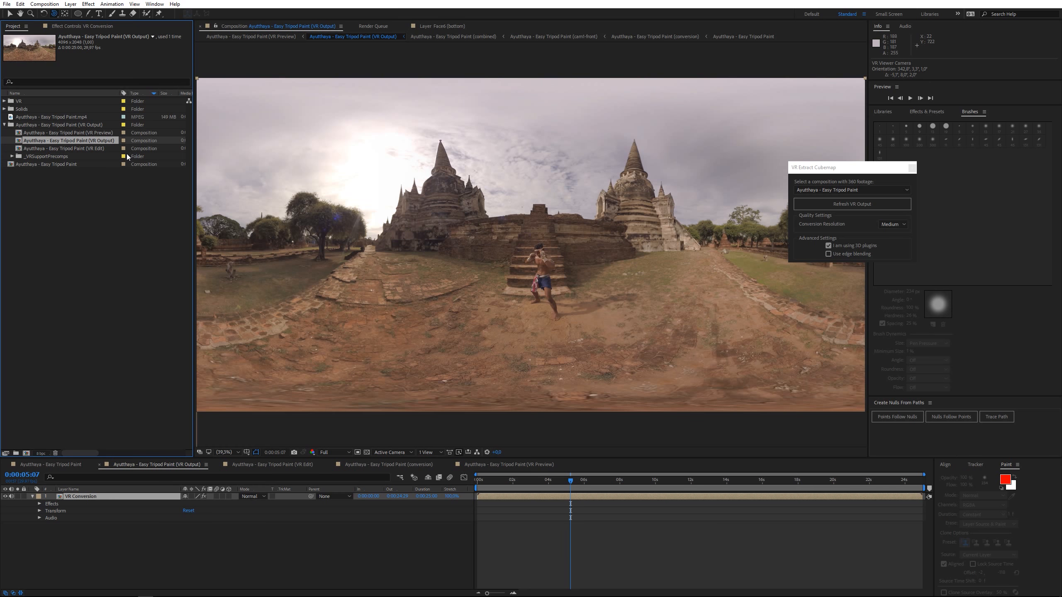
{"action": "double_click", "coordinate": [17, 149]}
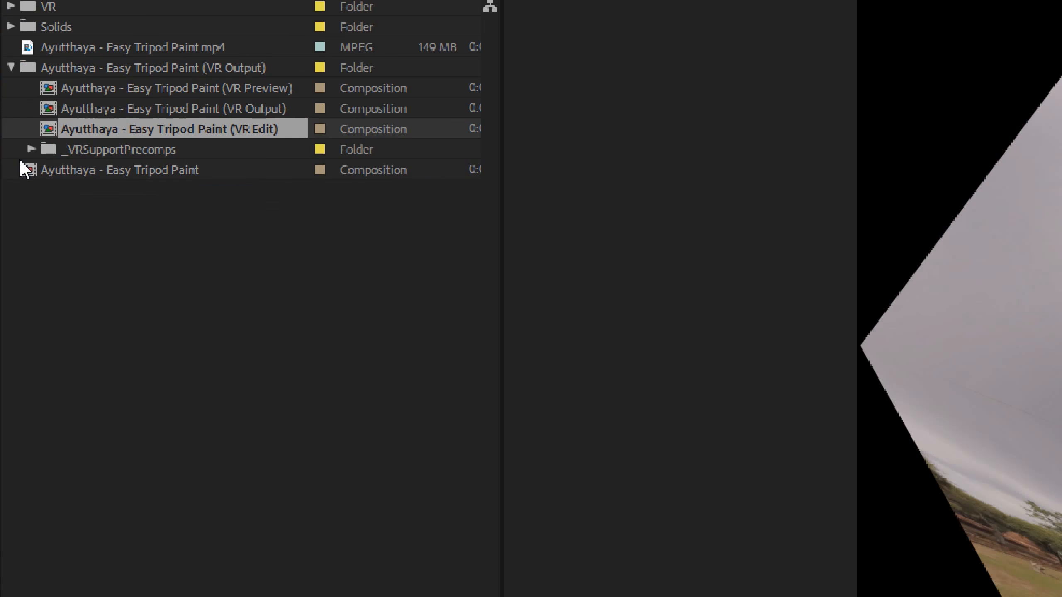
- Expand the _VRSupportPrecomps folder and open its conversion composition to view the unfolded cube faces
{"action": "left_click", "coordinate": [17, 156]}
{"action": "left_click", "coordinate": [12, 156]}
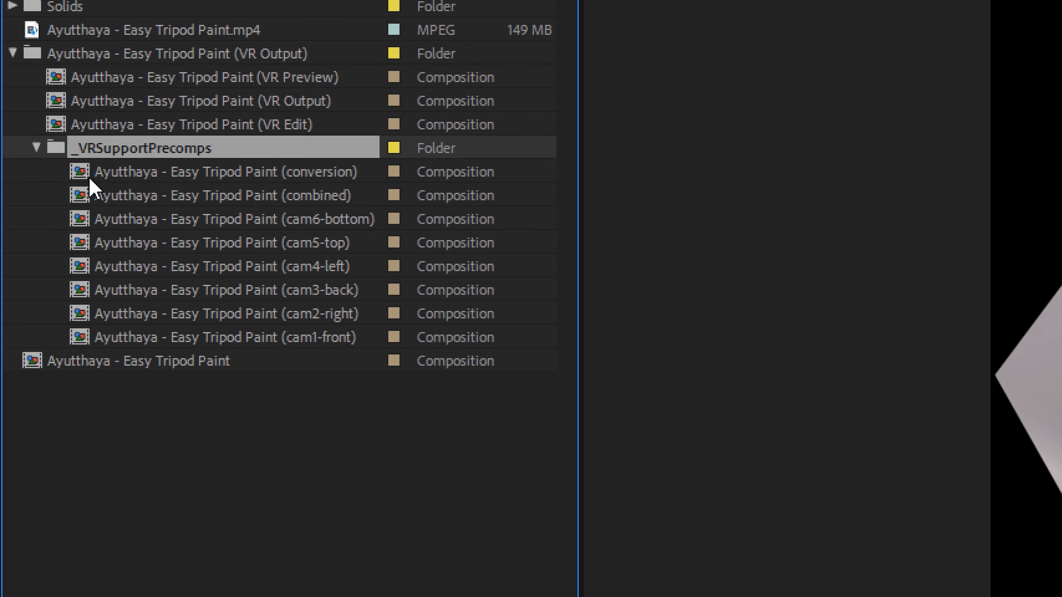
{"action": "left_click", "coordinate": [74, 170]}
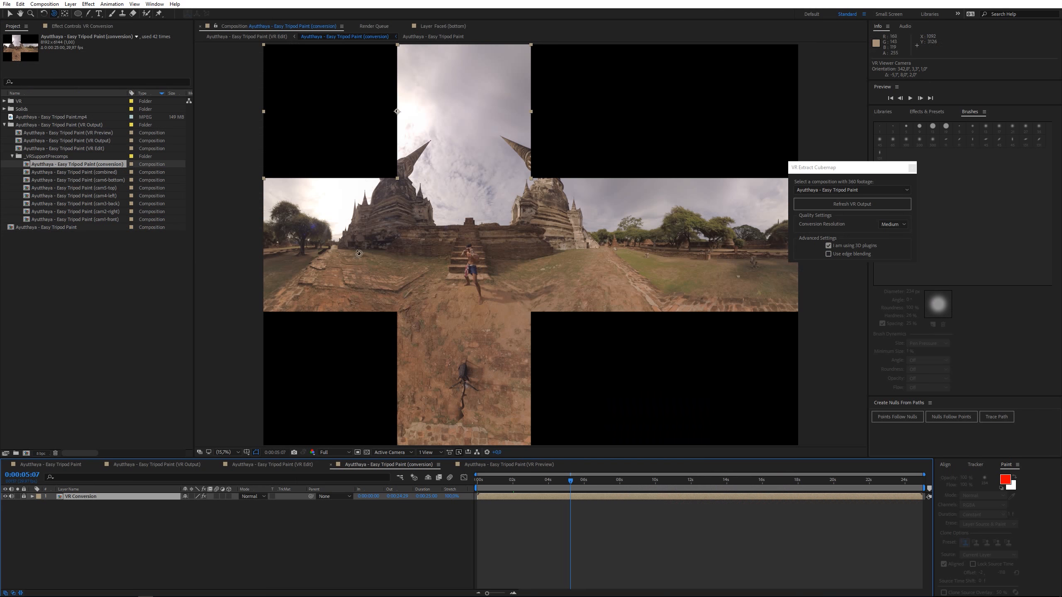
{"action": "left_click_drag", "start_coordinate": [564, 483], "coordinate": [528, 489]}
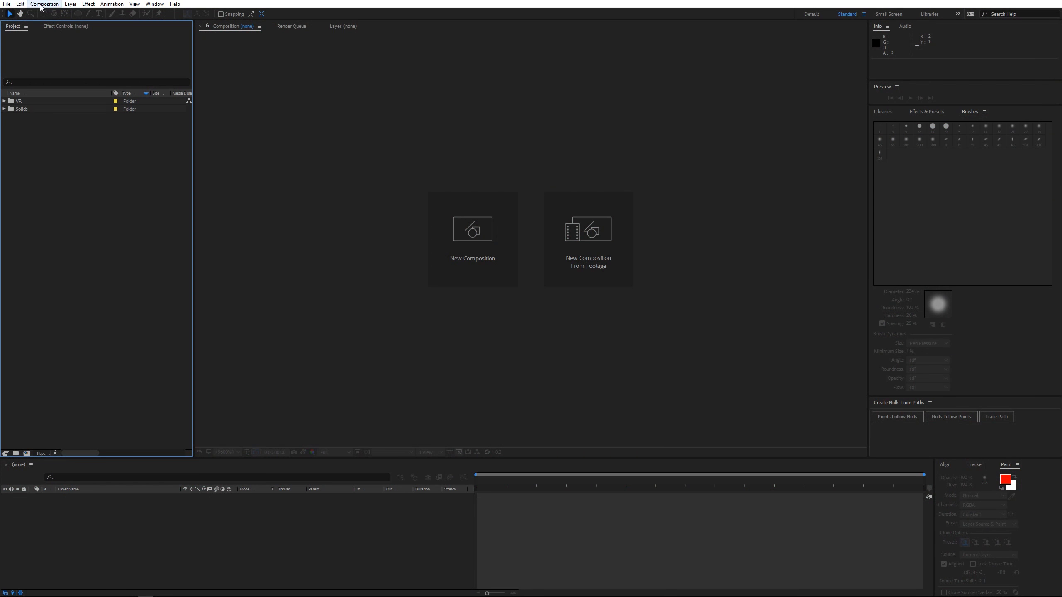
- Open the Create VR Environment window and move it clear of the composition view
{"action": "left_click", "coordinate": [41, 5]}
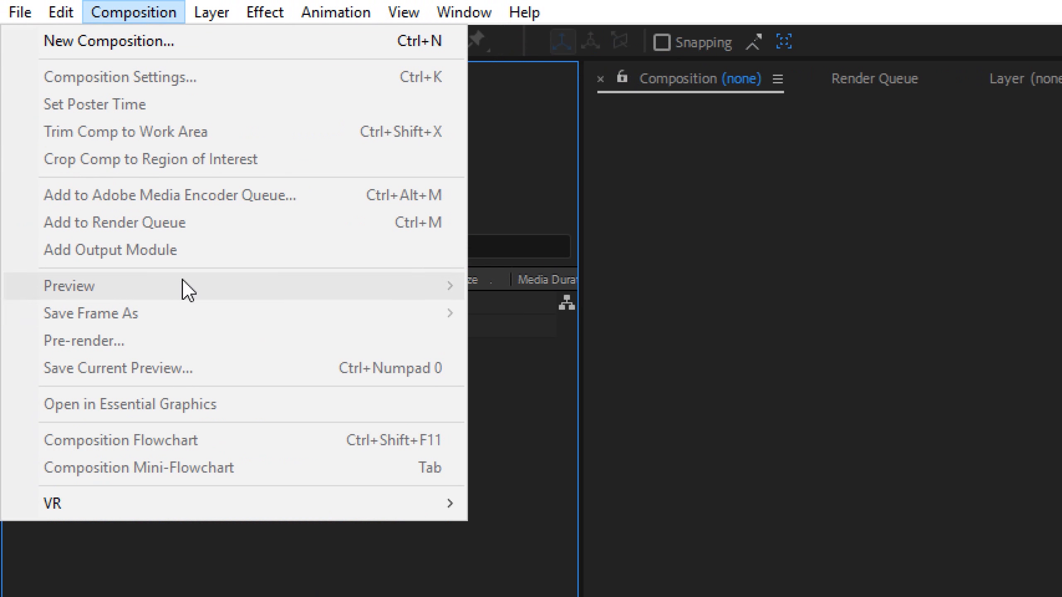
{"action": "mouse_move", "coordinate": [219, 512]}
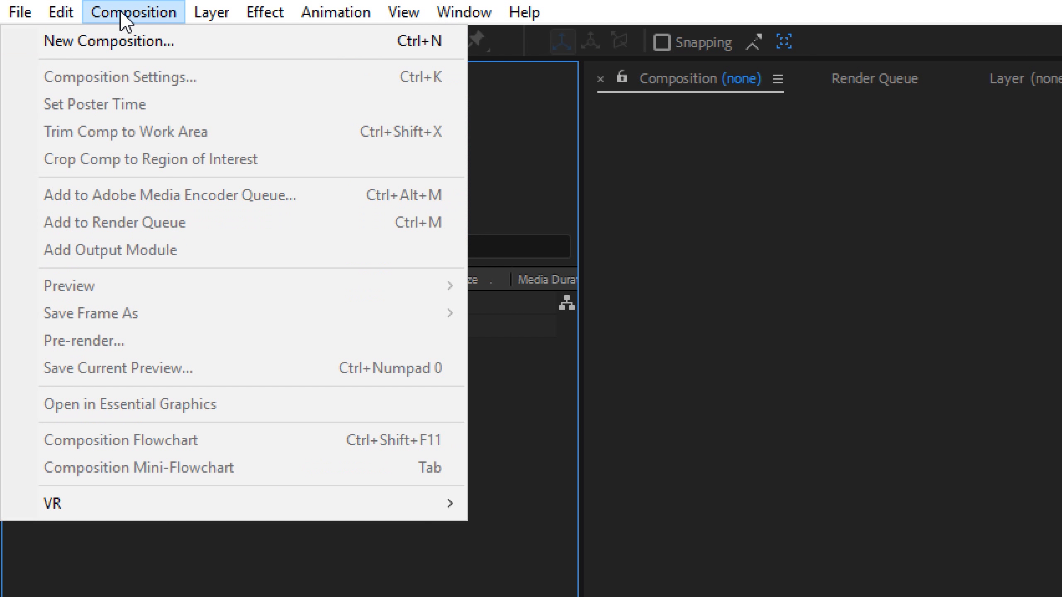
{"action": "mouse_move", "coordinate": [220, 510]}
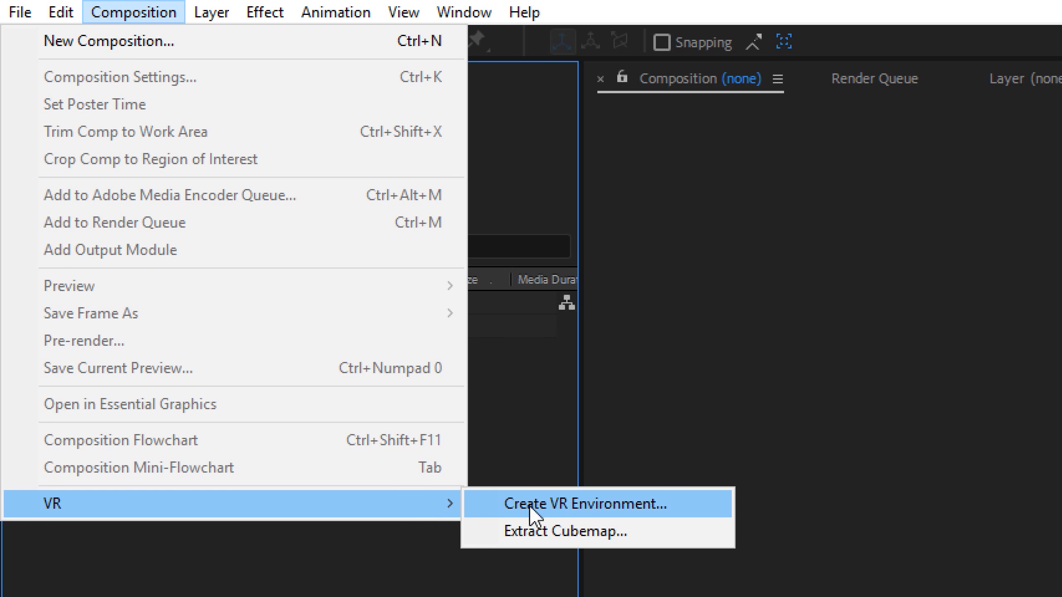
{"action": "left_click", "coordinate": [647, 513]}
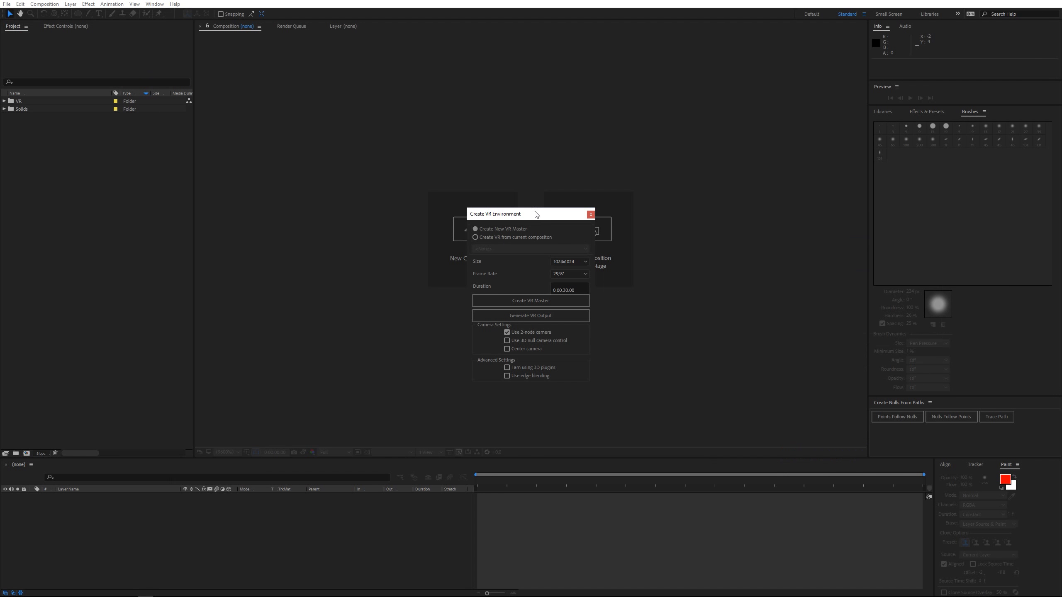
{"action": "left_click_drag", "start_coordinate": [537, 215], "coordinate": [794, 161]}
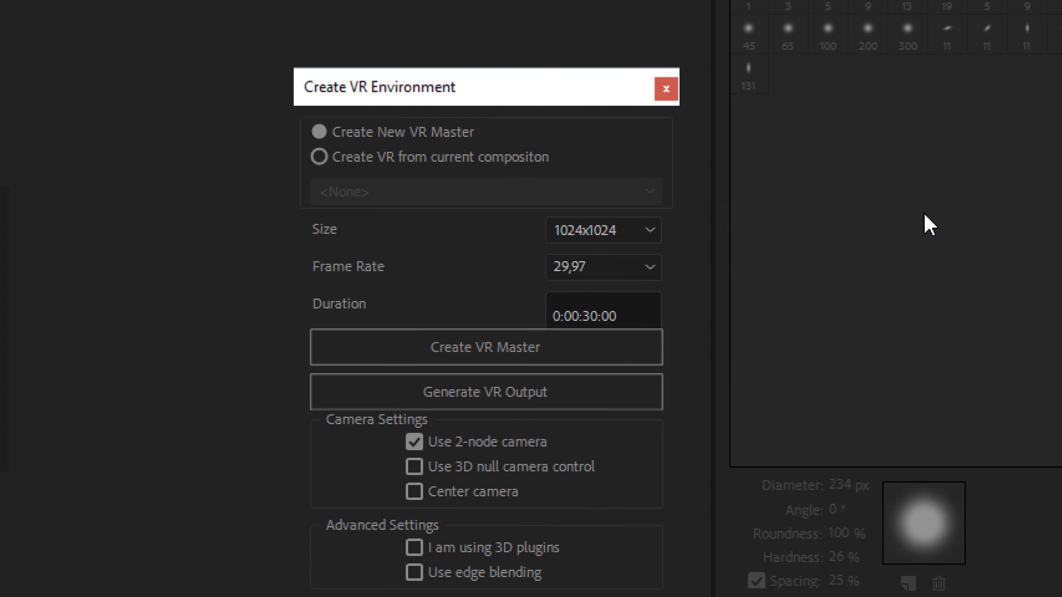
{"action": "left_click_drag", "start_coordinate": [454, 85], "coordinate": [419, 76]}
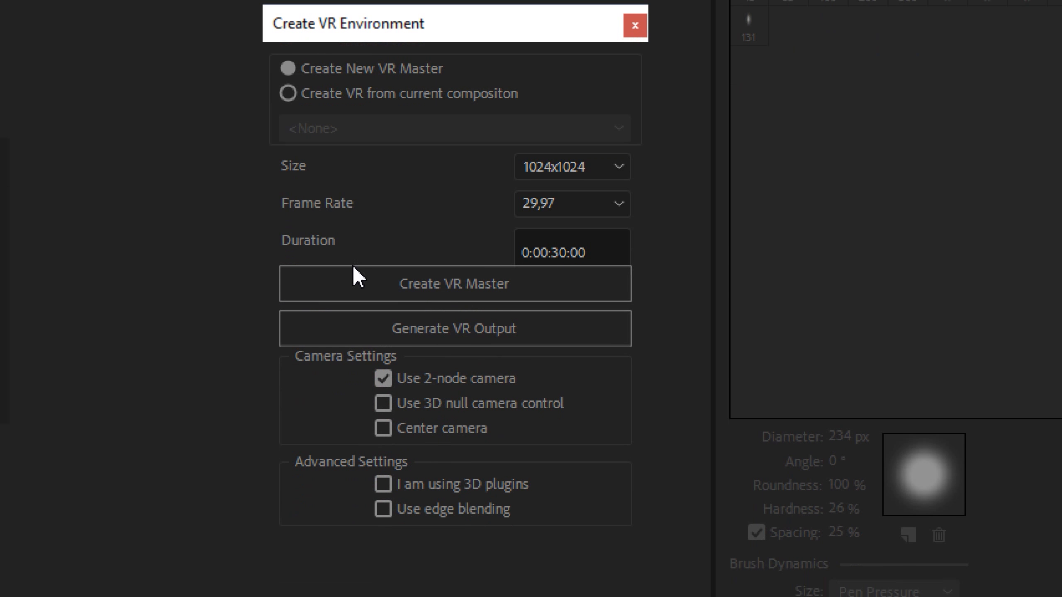
- Configure the new VR master with frame rate 23,976, duration 0:00:10:00, 3D null camera control, a centered camera and the 3D plugins option
{"action": "left_click", "coordinate": [618, 204]}
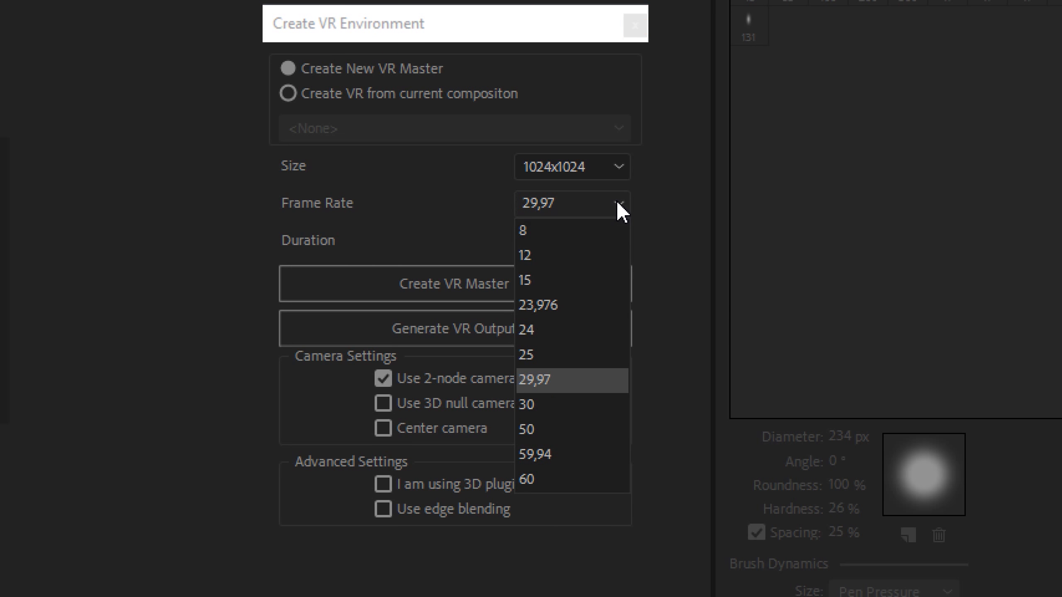
{"action": "left_click", "coordinate": [569, 304]}
{"action": "left_click", "coordinate": [562, 248]}
{"action": "left_click_drag", "start_coordinate": [560, 252], "coordinate": [551, 252]}
{"action": "type", "text": "10:00"}
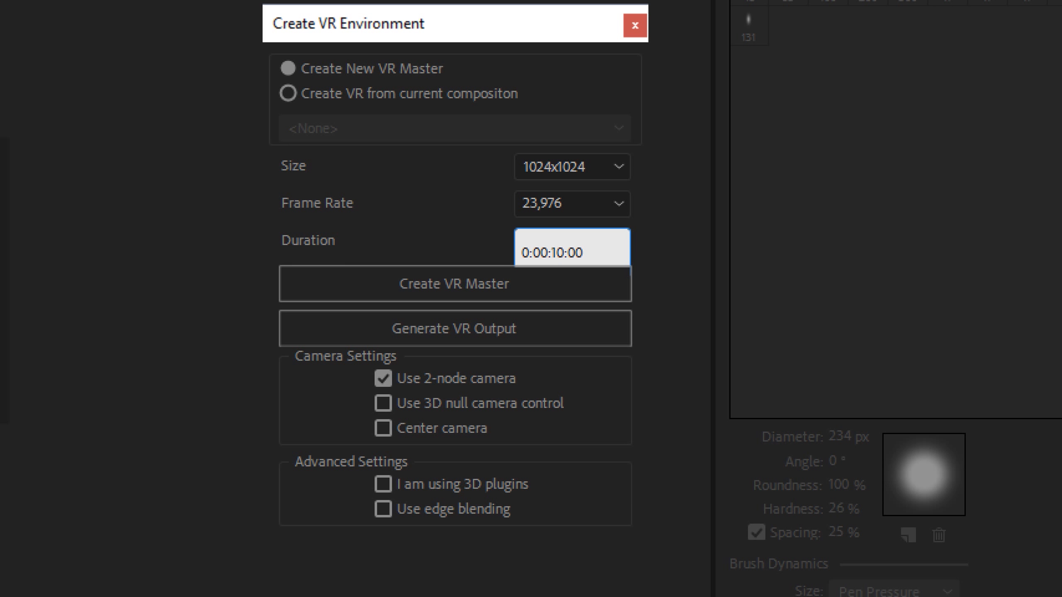
{"action": "left_click", "coordinate": [485, 240]}
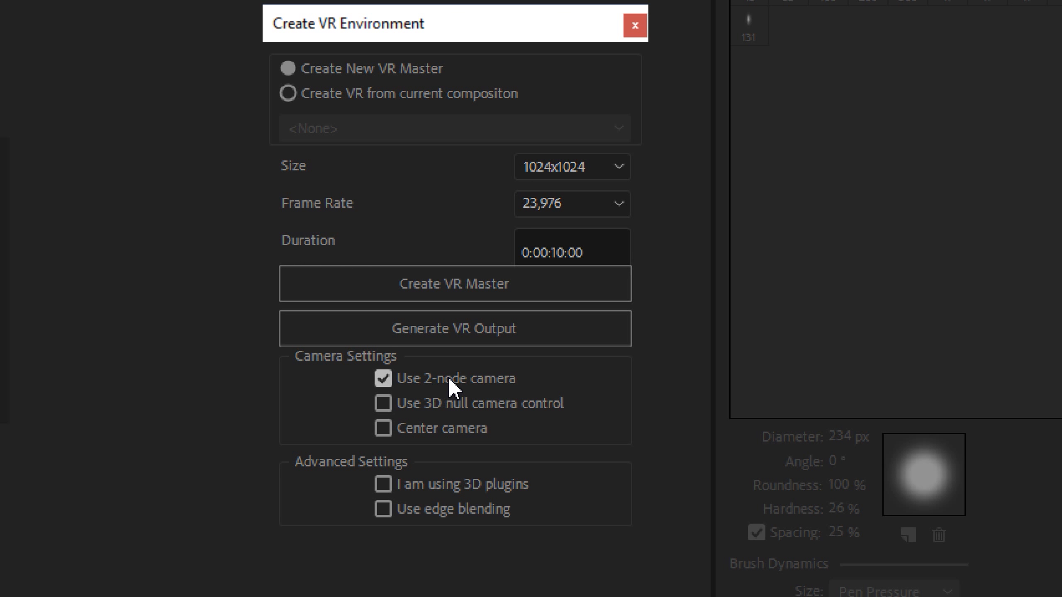
{"action": "left_click", "coordinate": [383, 404]}
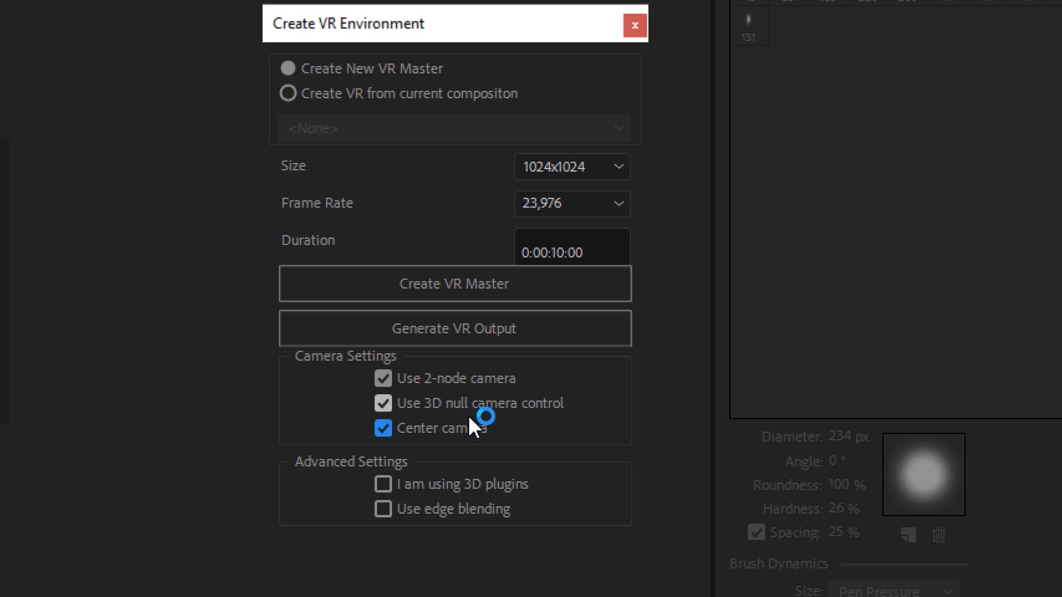
{"action": "left_click", "coordinate": [382, 486]}
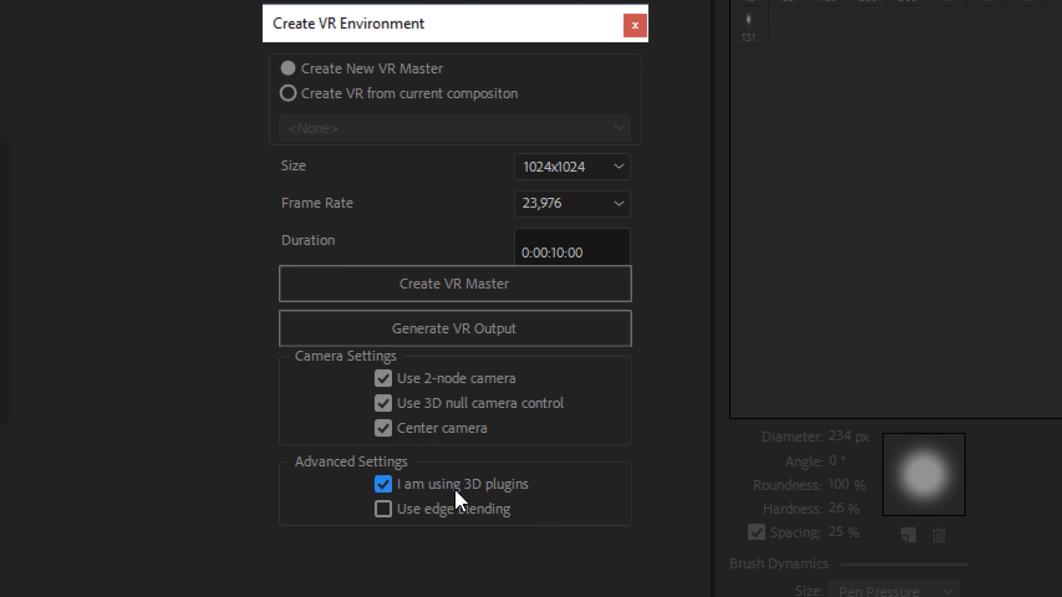
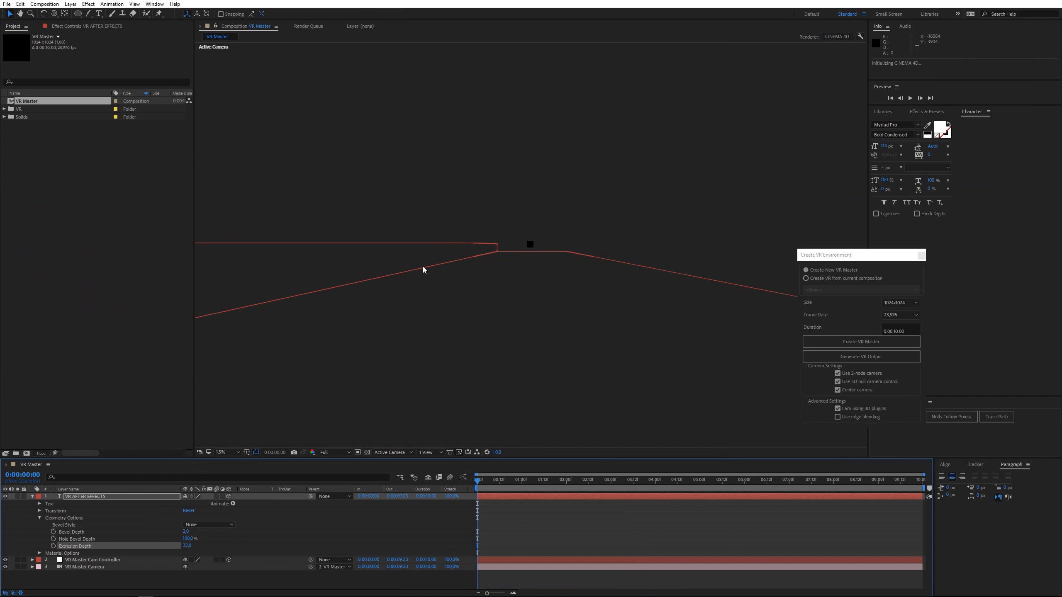
- Set the VR AFTER EFFECTS text layer's Z position to 475 so the text sits closer to the camera
{"action": "scroll", "coordinate": [424, 266], "scroll_direction": "up", "scroll_amount": 6}
{"action": "scroll", "coordinate": [423, 266], "scroll_direction": "down", "scroll_amount": 6}
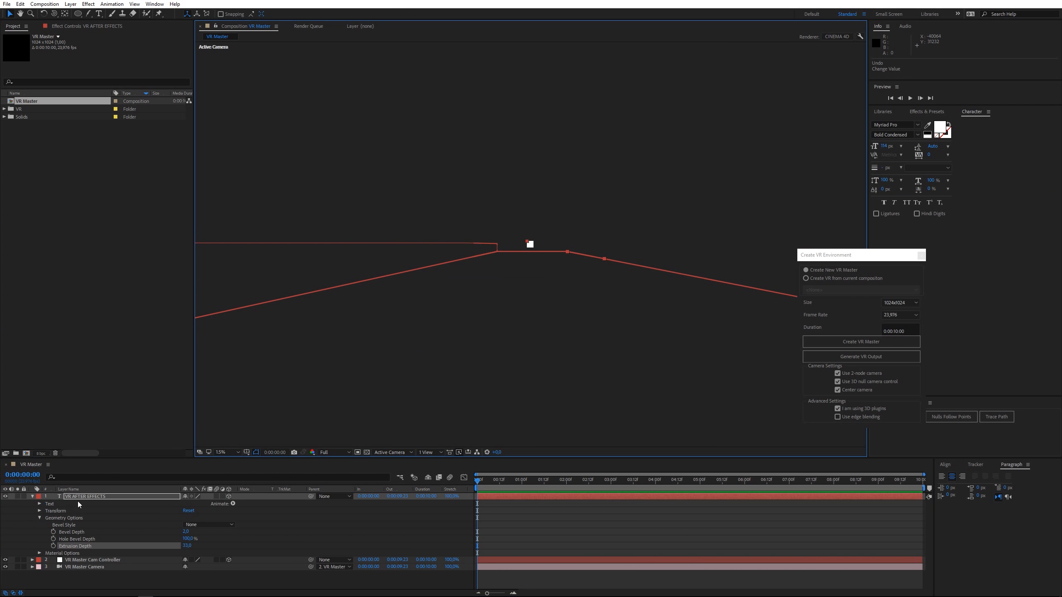
{"action": "key", "text": "p"}
{"action": "left_click_drag", "start_coordinate": [208, 506], "coordinate": [200, 507]}
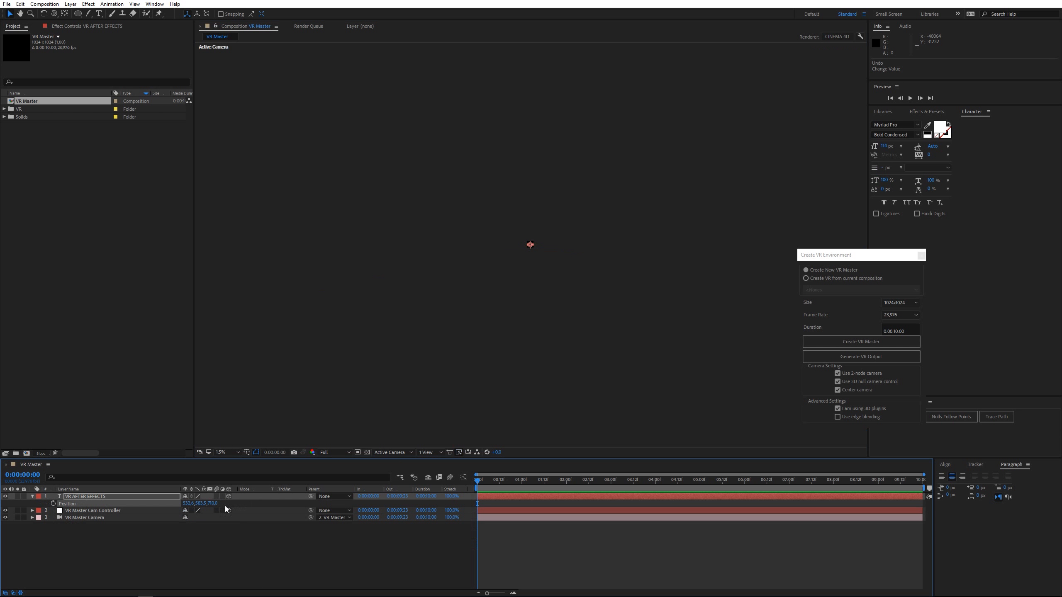
{"action": "scroll", "coordinate": [598, 251], "scroll_direction": "up", "scroll_amount": 8}
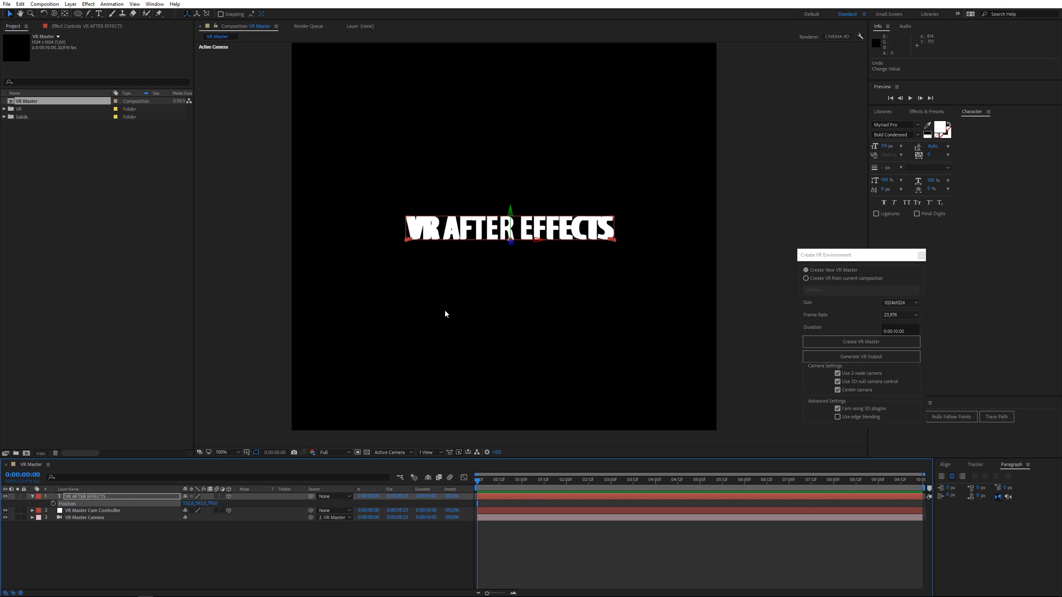
{"action": "left_click_drag", "start_coordinate": [213, 505], "coordinate": [127, 514]}
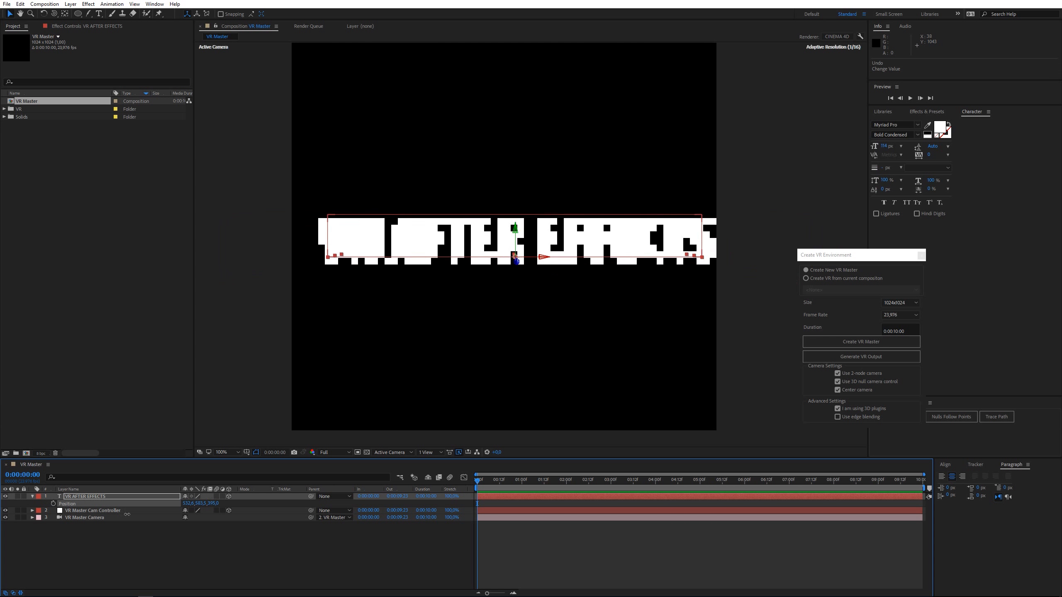
{"action": "left_click", "coordinate": [143, 556]}
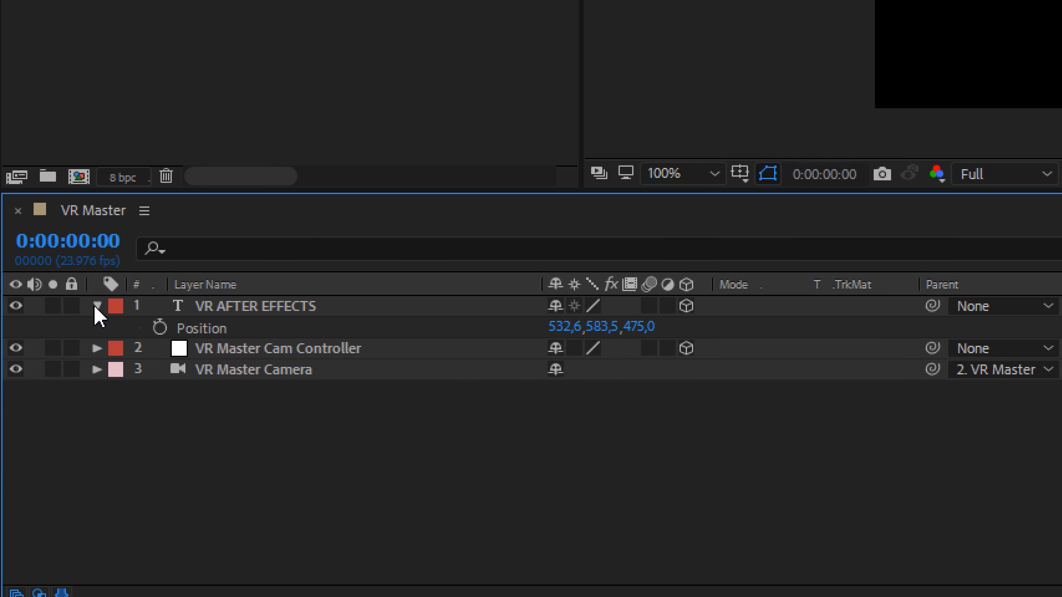
- Set the text layer's geometry bevel style to Concave and adjust its bevel depth
{"action": "left_click", "coordinate": [33, 497]}
{"action": "left_click", "coordinate": [33, 497]}
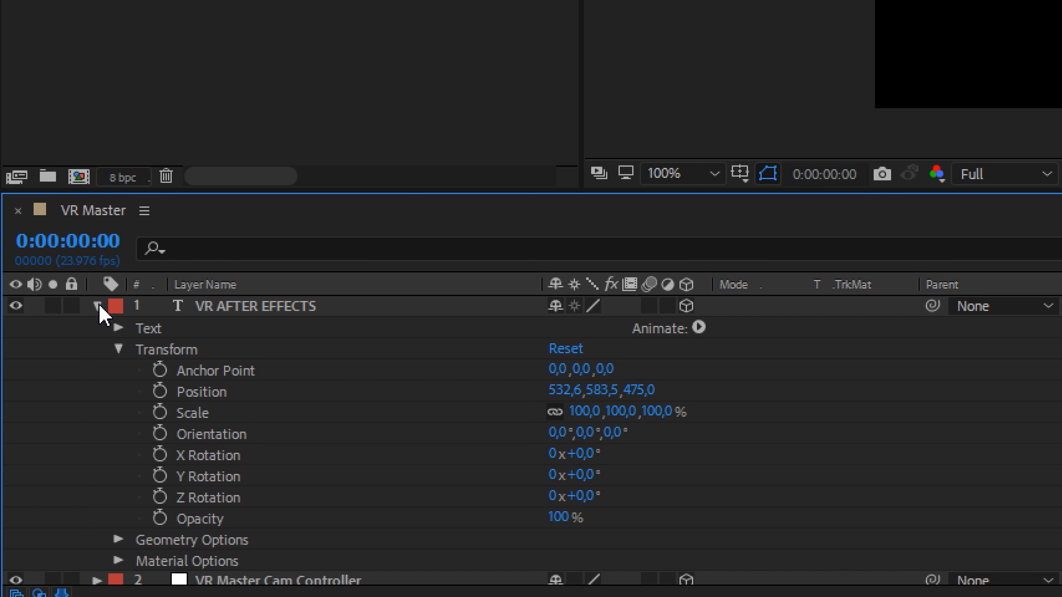
{"action": "left_click", "coordinate": [120, 350]}
{"action": "left_click", "coordinate": [119, 371]}
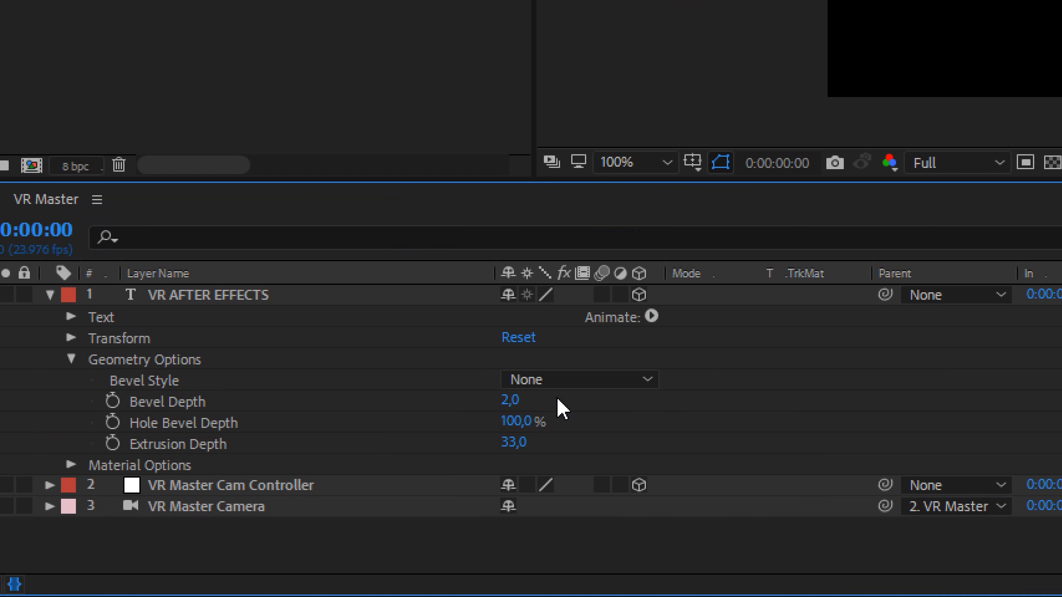
{"action": "left_click", "coordinate": [196, 525]}
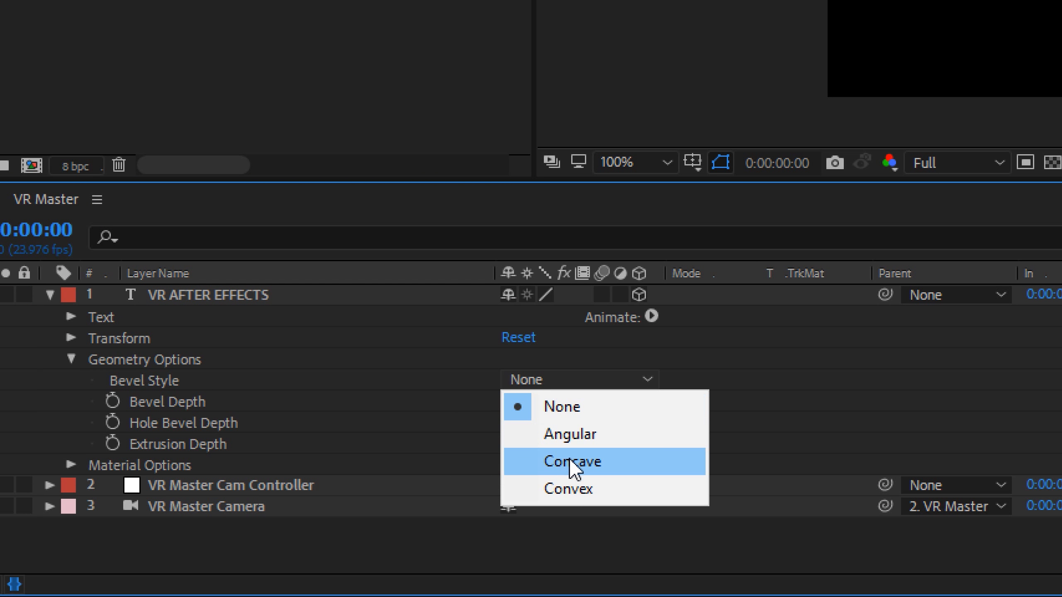
{"action": "left_click", "coordinate": [570, 461]}
{"action": "left_click", "coordinate": [532, 381]}
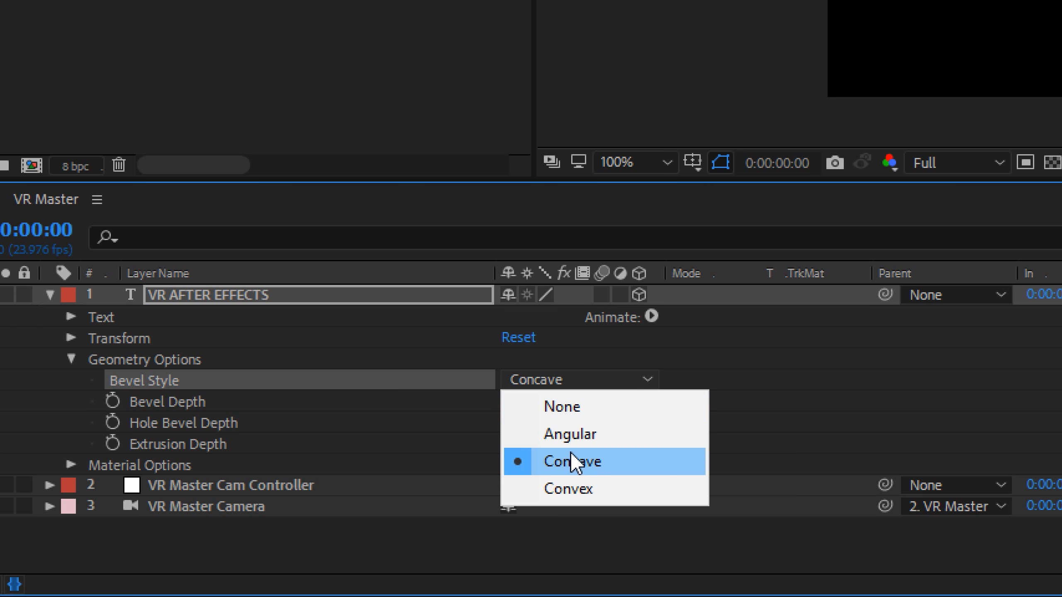
{"action": "left_click", "coordinate": [261, 388]}
{"action": "left_click_drag", "start_coordinate": [519, 410], "coordinate": [526, 410]}
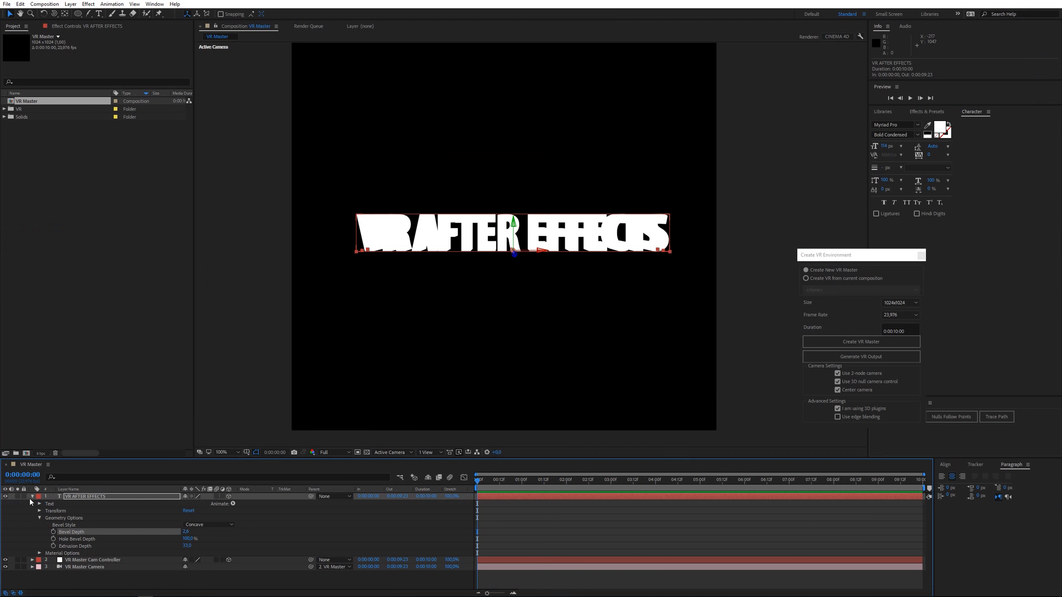
{"action": "left_click", "coordinate": [32, 497]}
- Create a white Spot light with shadows enabled in the VR Master composition
{"action": "right_click", "coordinate": [101, 533]}
{"action": "mouse_move", "coordinate": [131, 441]}
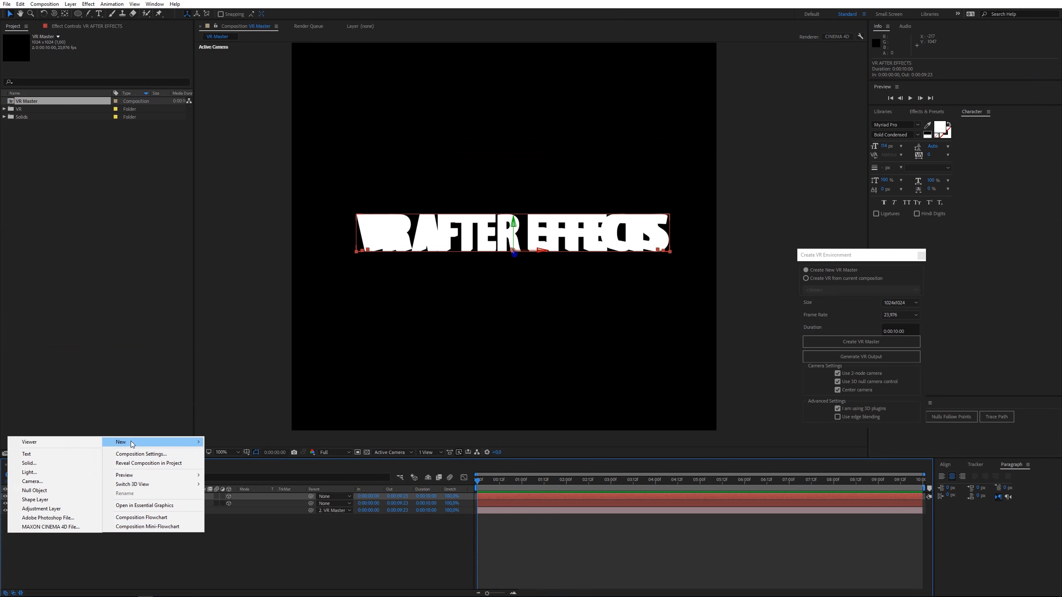
{"action": "left_click", "coordinate": [51, 473]}
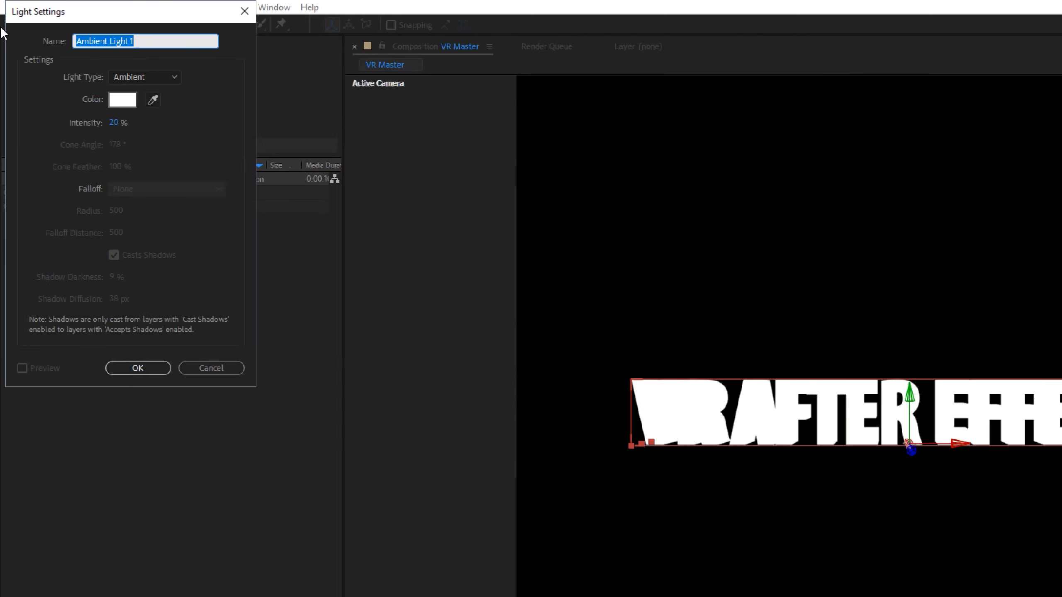
{"action": "left_click", "coordinate": [137, 75]}
{"action": "left_click", "coordinate": [154, 118]}
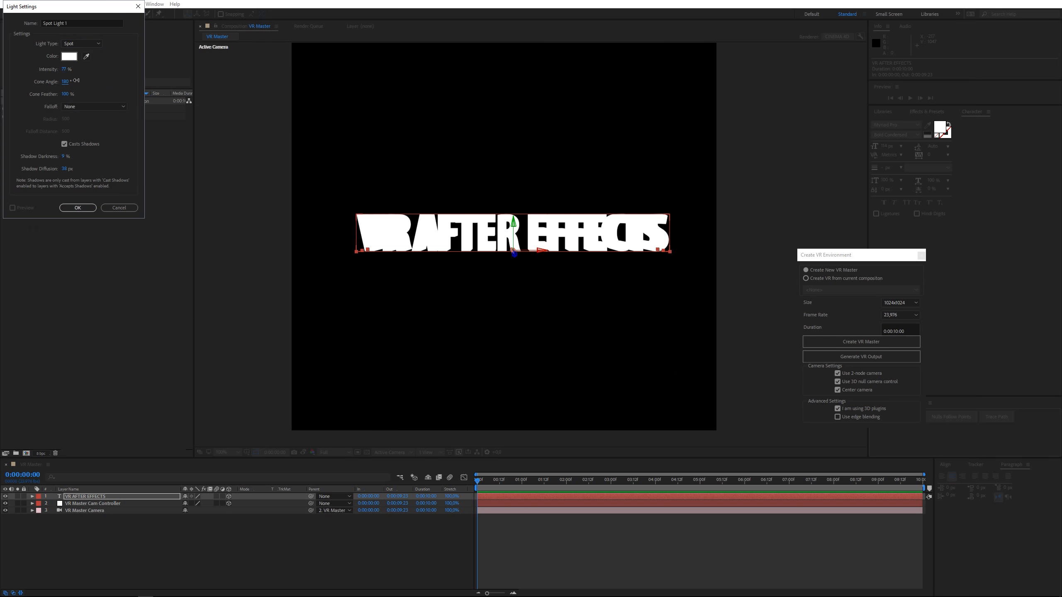
{"action": "left_click", "coordinate": [77, 208]}
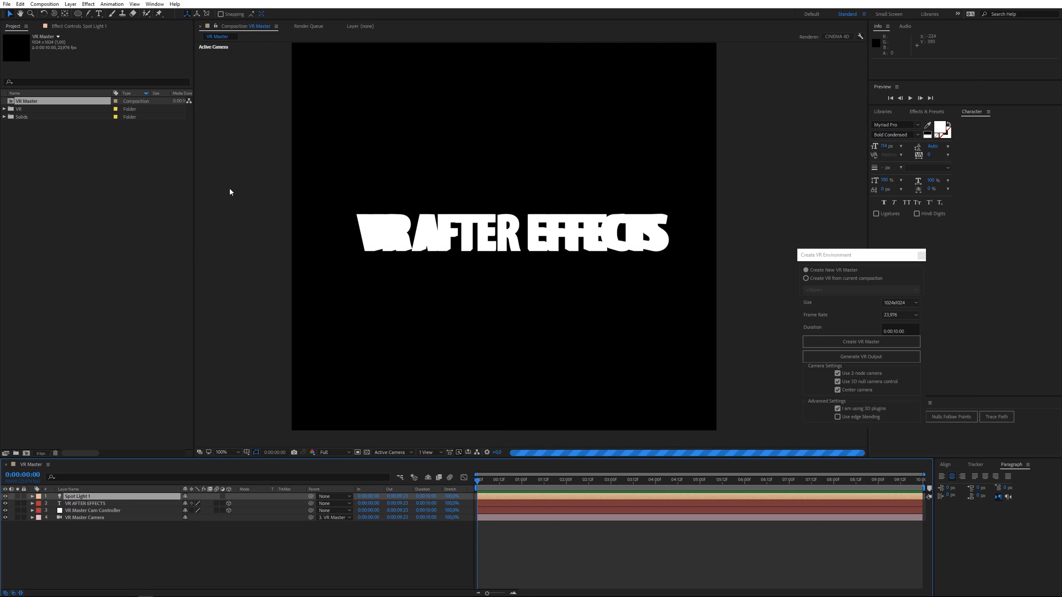
- Inspect how the spot light illuminates the text and adjust the light's Z position
{"action": "scroll", "coordinate": [513, 271], "scroll_direction": "down", "scroll_amount": 2}
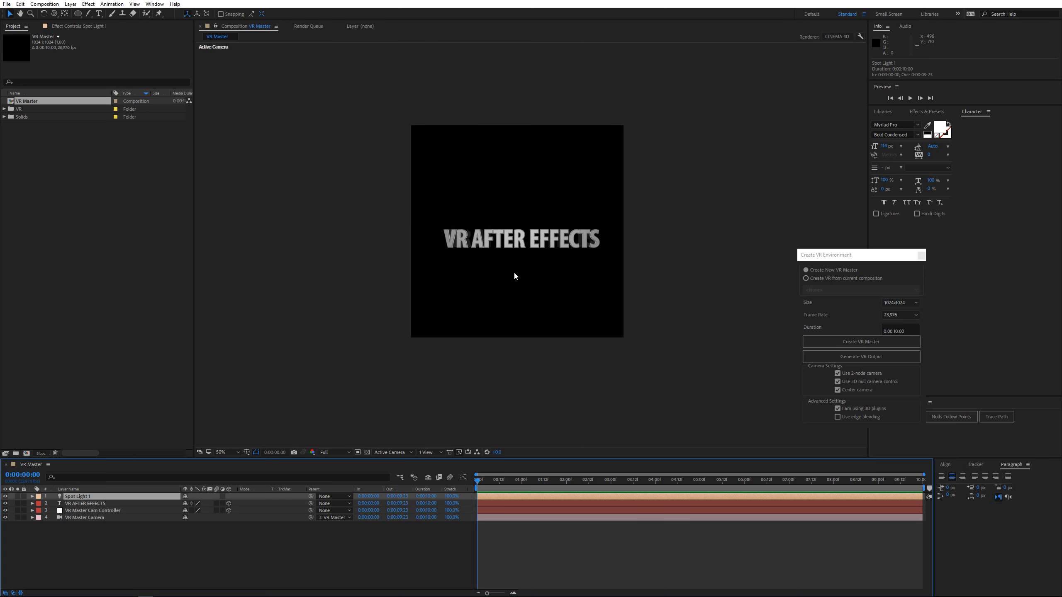
{"action": "scroll", "coordinate": [490, 243], "scroll_direction": "down", "scroll_amount": 6}
{"action": "scroll", "coordinate": [513, 230], "scroll_direction": "down", "scroll_amount": 2}
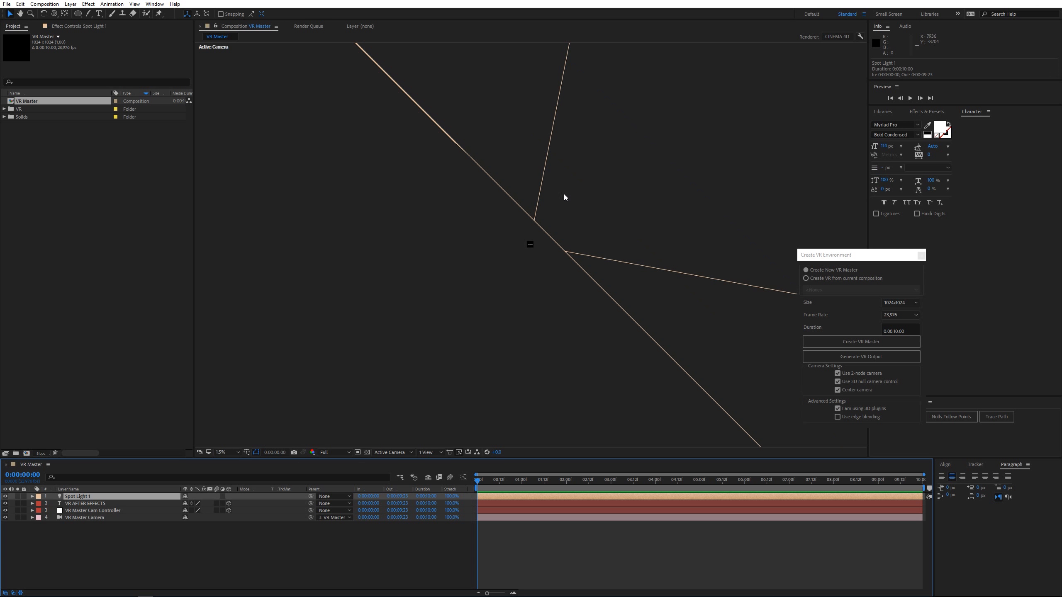
{"action": "scroll", "coordinate": [598, 186], "scroll_direction": "up", "scroll_amount": 7}
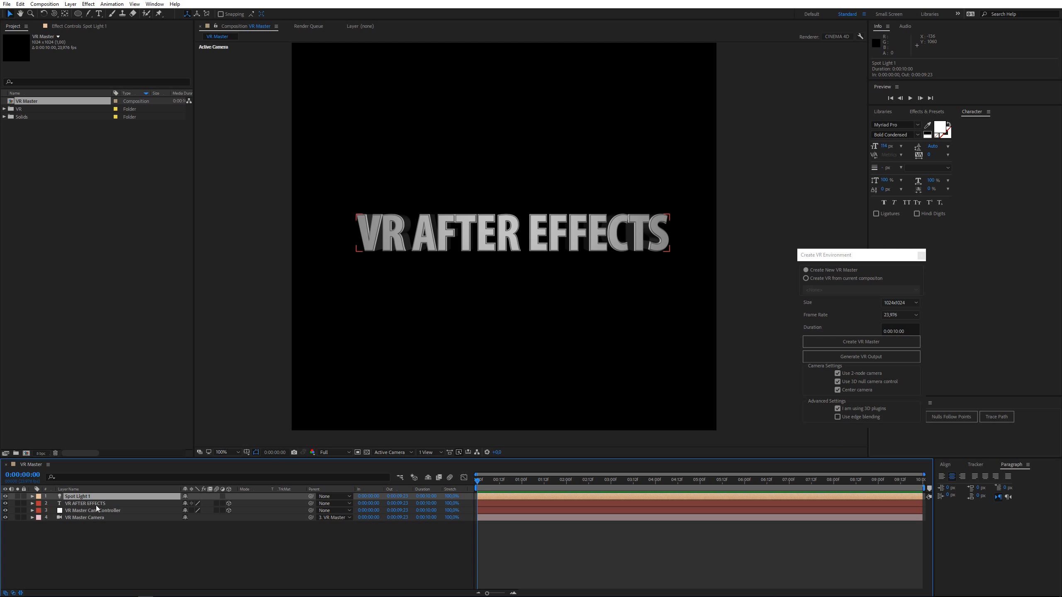
{"action": "key", "text": "p"}
{"action": "mouse_move", "coordinate": [222, 505]}
{"action": "left_mouse_down"}
{"action": "mouse_move", "coordinate": [241, 506]}
{"action": "mouse_move", "coordinate": [225, 503]}
{"action": "left_mouse_up"}
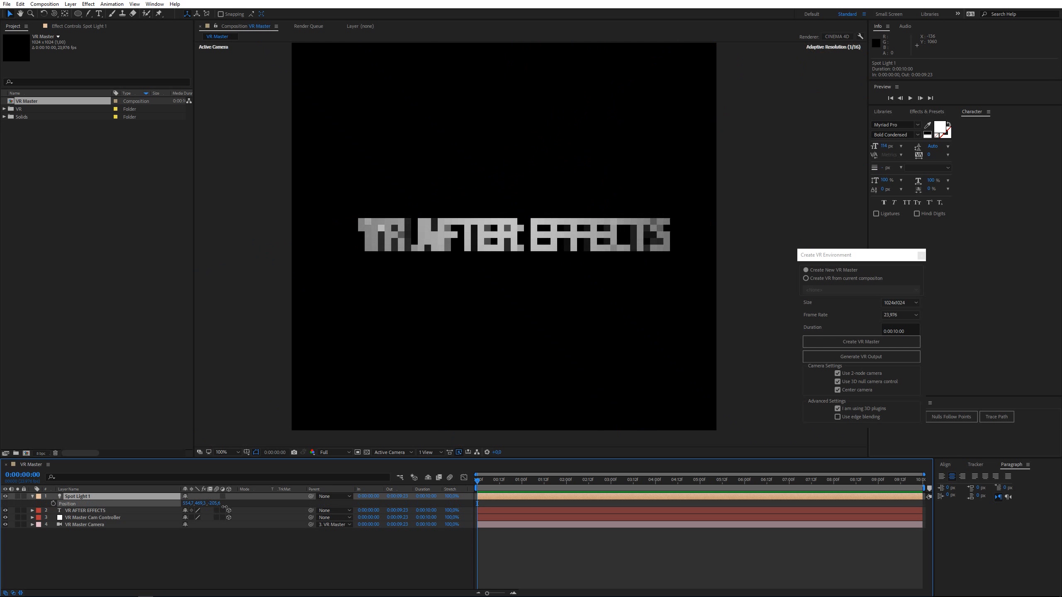
{"action": "left_click", "coordinate": [138, 549]}
- Create a white solid of 1024 × 1024 px in the VR Master composition
{"action": "right_click", "coordinate": [124, 552]}
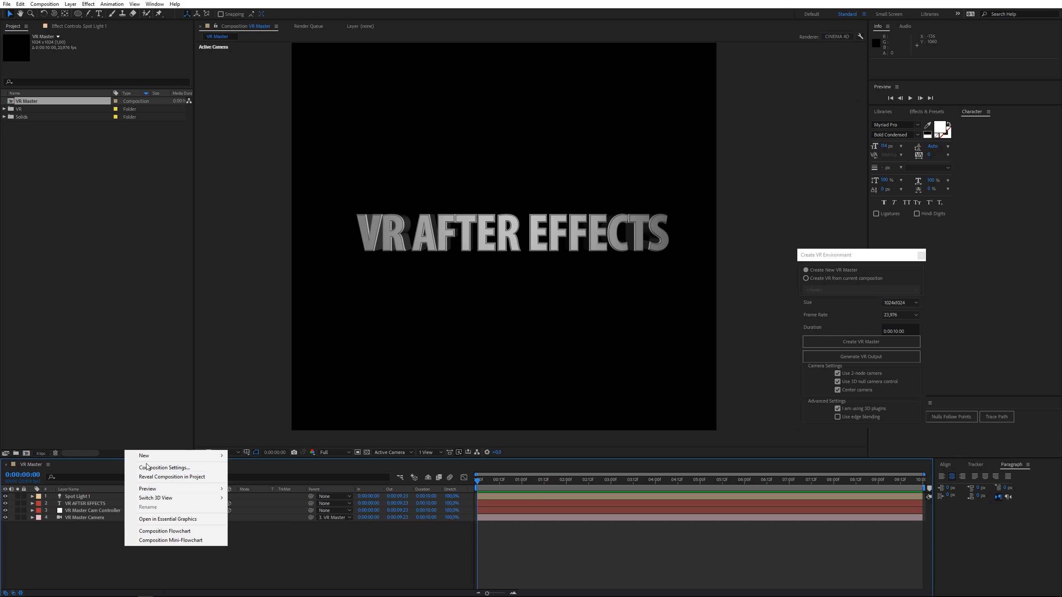
{"action": "mouse_move", "coordinate": [147, 457]}
{"action": "left_click", "coordinate": [69, 474]}
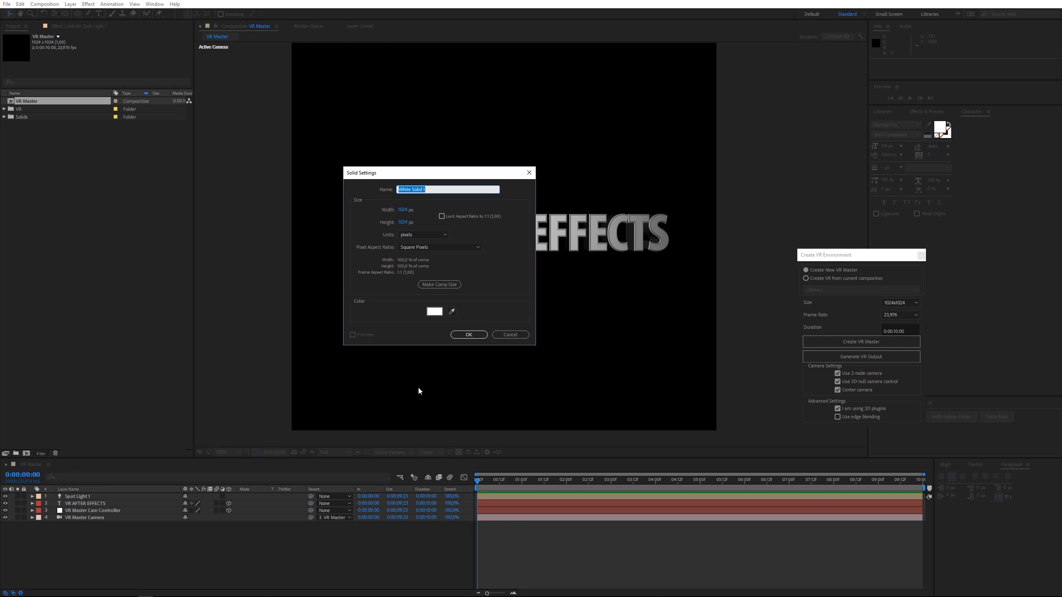
{"action": "left_click", "coordinate": [470, 335]}
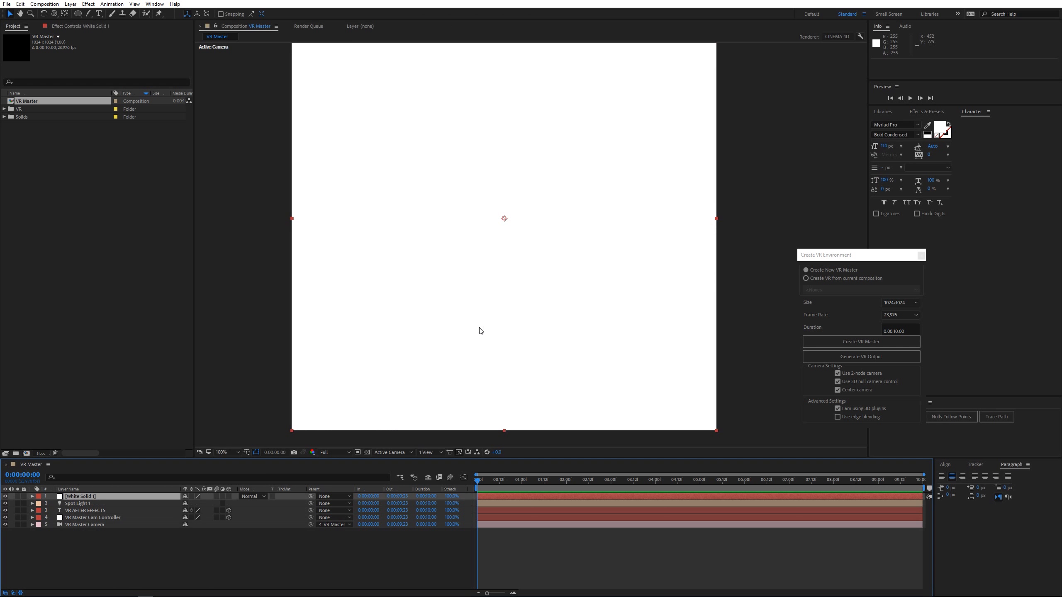
- Mask the white solid with a full-size ellipse and make it a 3D layer
{"action": "double_click", "coordinate": [78, 14]}
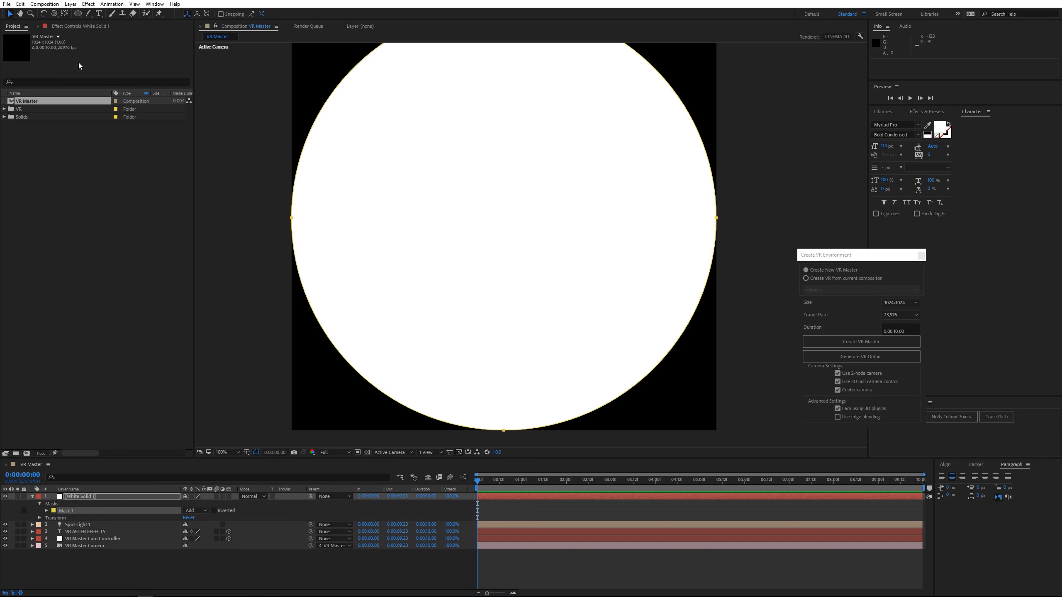
{"action": "left_click", "coordinate": [95, 497]}
{"action": "left_click", "coordinate": [229, 497]}
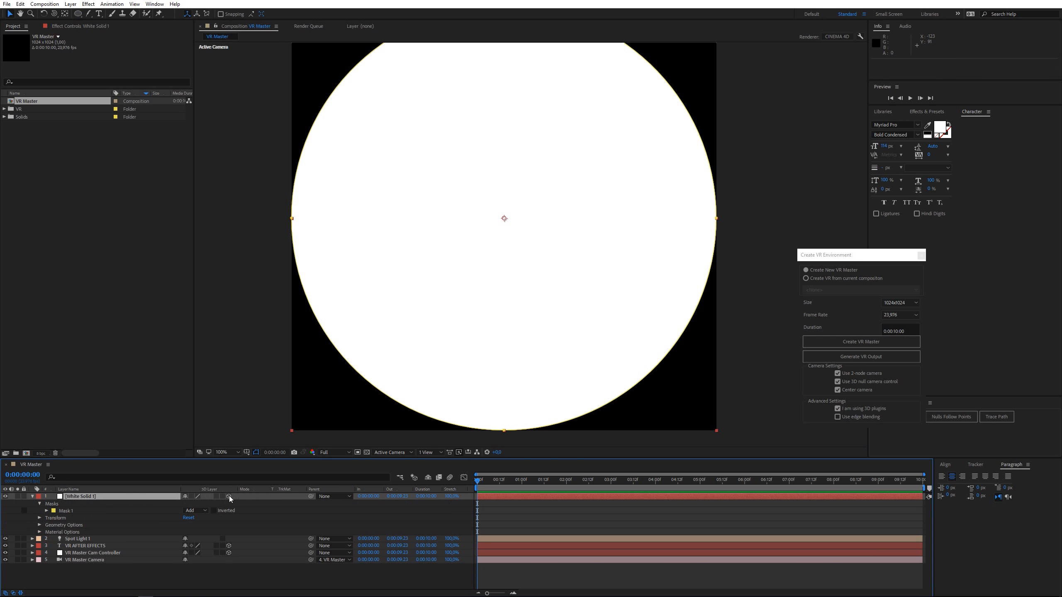
- Set the white solid's X rotation to 90° so it lies flat as a floor
{"action": "left_click", "coordinate": [132, 497]}
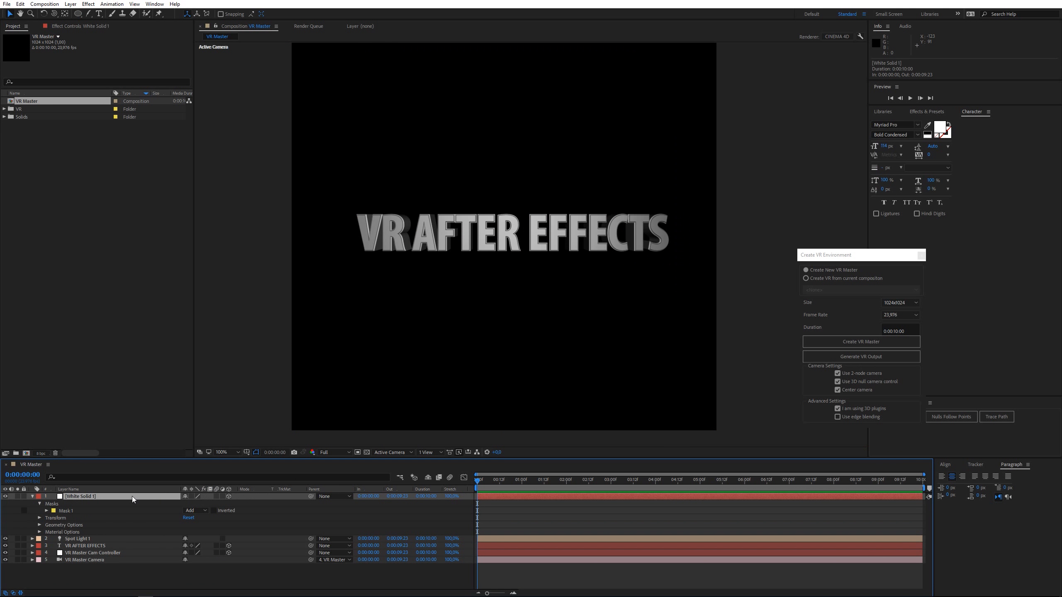
{"action": "key", "text": "r"}
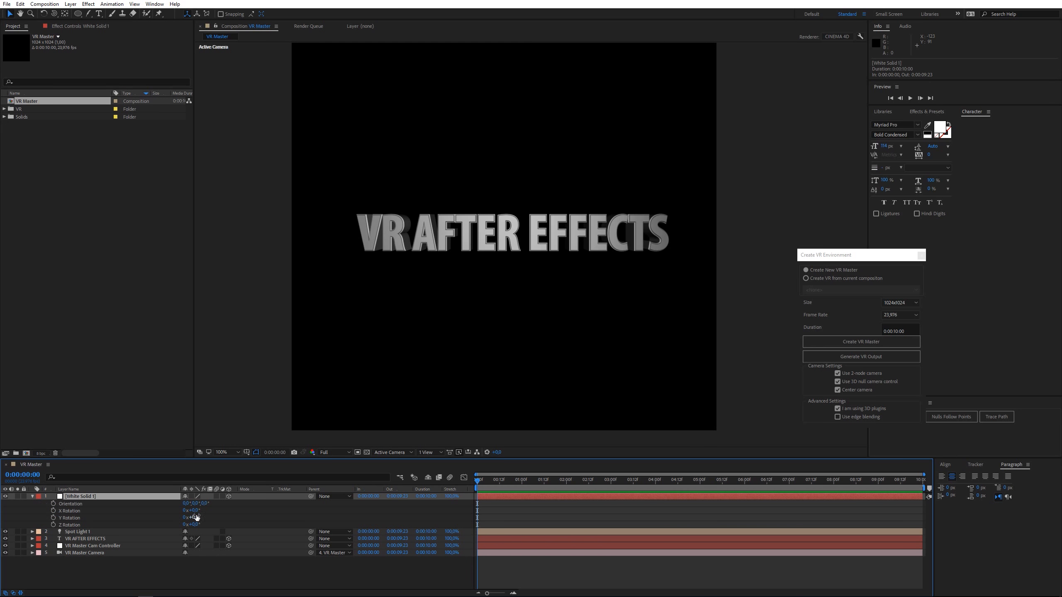
{"action": "type", "text": "90"}
{"action": "key", "text": "Return"}
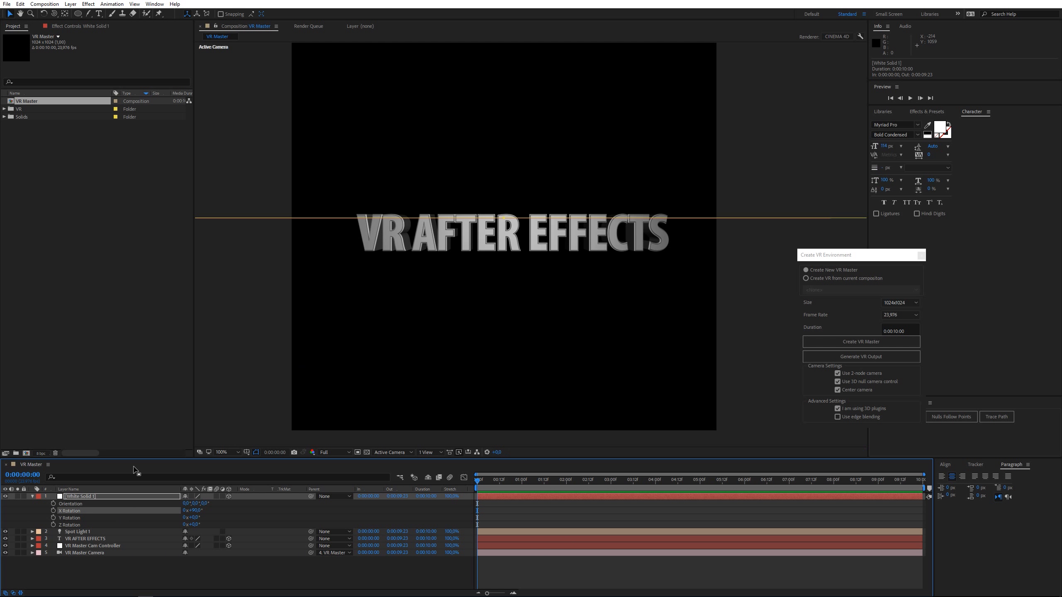
- Lower the white solid along Y to the base of the text
{"action": "left_click", "coordinate": [129, 496]}
{"action": "key", "text": "p"}
{"action": "left_click_drag", "start_coordinate": [200, 508], "coordinate": [225, 510]}
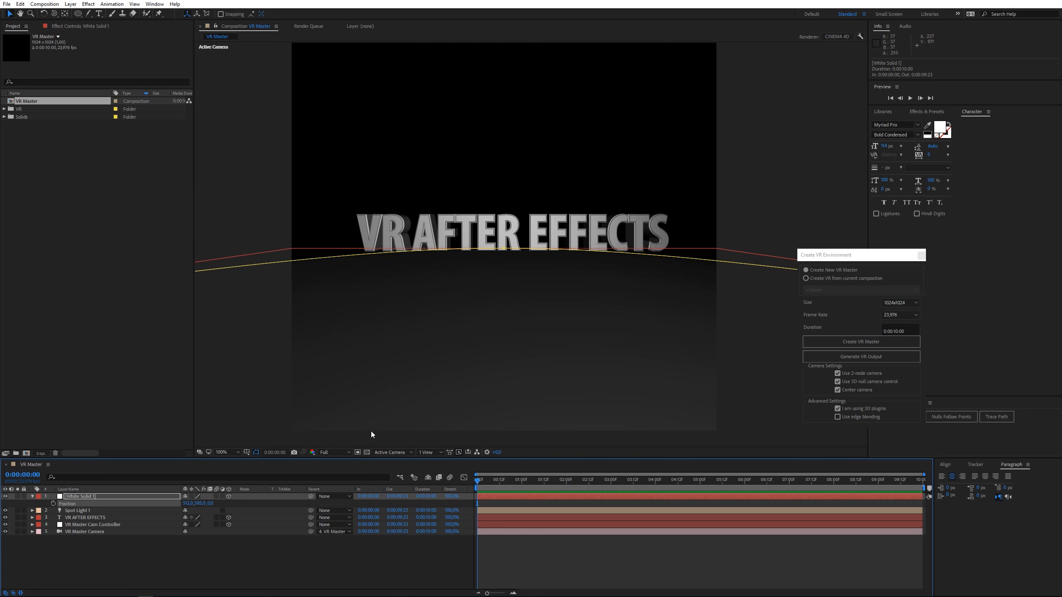
- In Custom View 1, move the circular floor back along Z to center it beneath the text
{"action": "left_click", "coordinate": [395, 452]}
{"action": "left_click", "coordinate": [403, 543]}
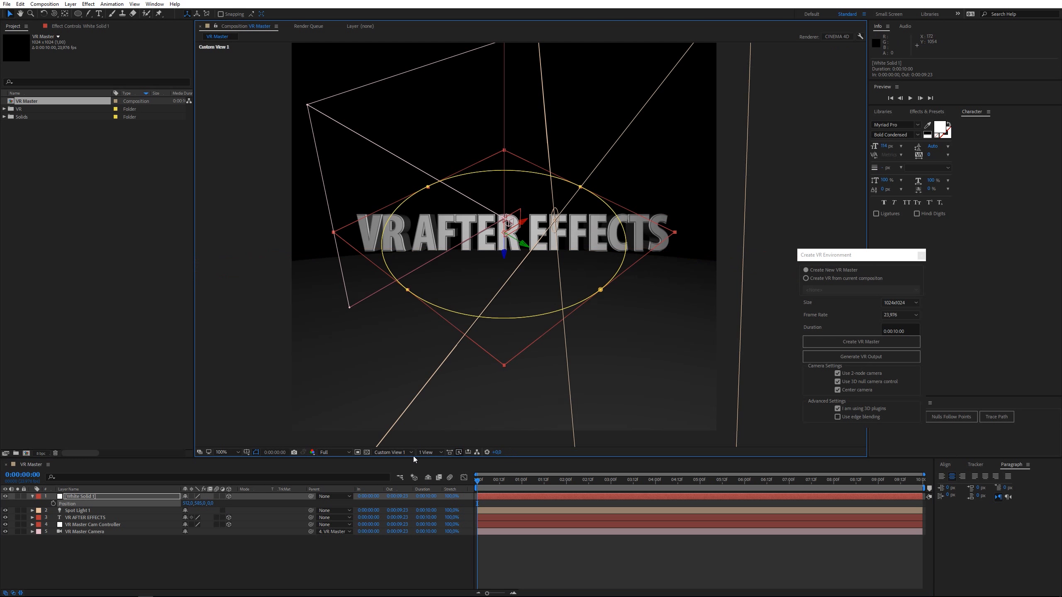
{"action": "left_click_drag", "start_coordinate": [524, 243], "coordinate": [473, 196]}
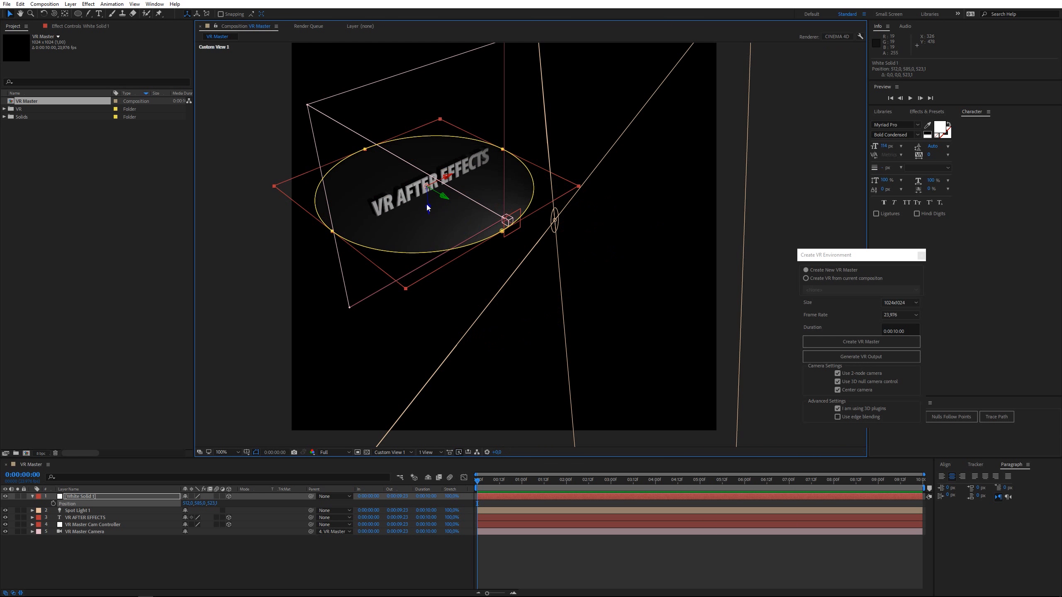
- Fine-tune the floor's height against the base of the text in the Front view, then return to Active Camera
{"action": "left_click", "coordinate": [393, 452]}
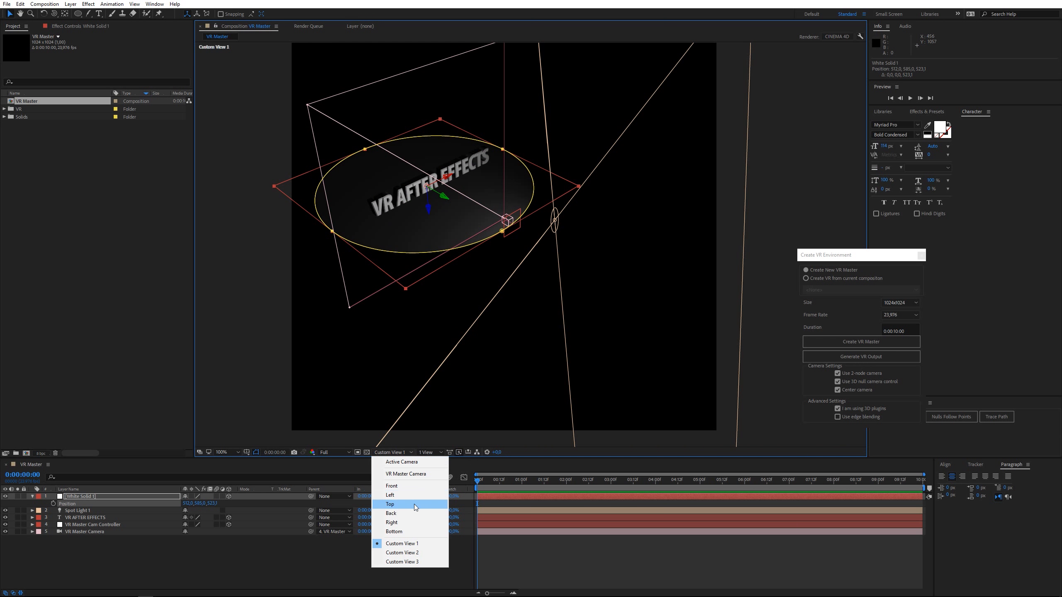
{"action": "left_click", "coordinate": [389, 489]}
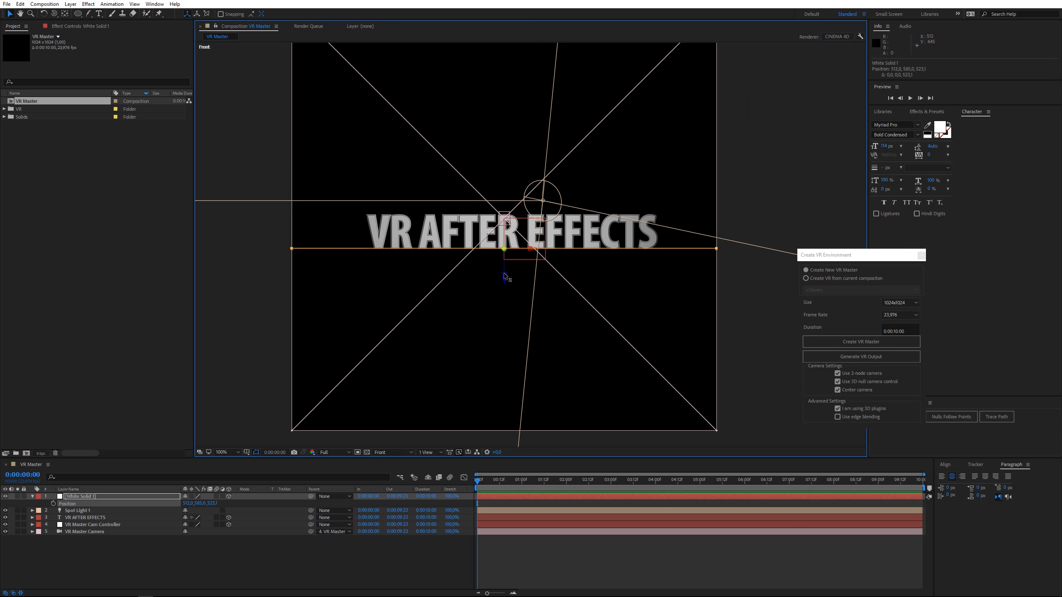
{"action": "left_click_drag", "start_coordinate": [505, 274], "coordinate": [506, 271]}
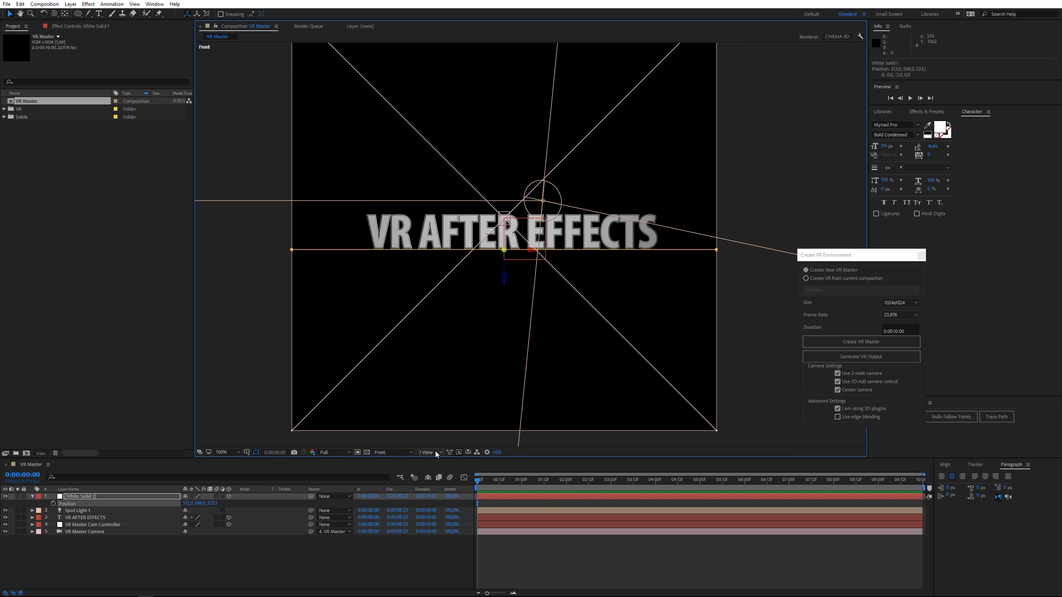
{"action": "left_click", "coordinate": [388, 455]}
{"action": "left_click", "coordinate": [390, 465]}
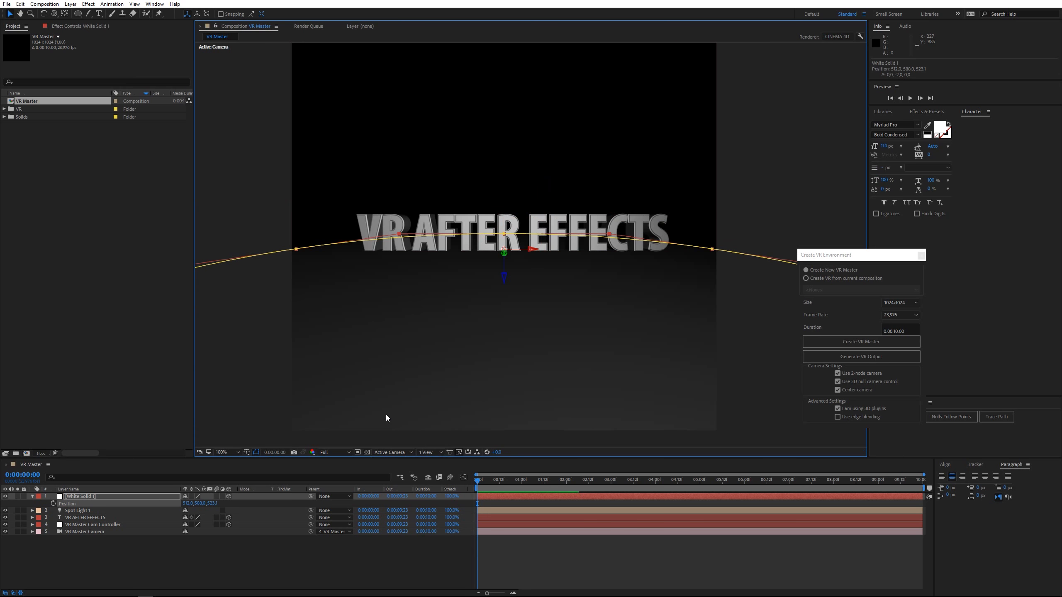
- Open the white solid's Material Options and set its Reflection Intensity to 32%
{"action": "left_click", "coordinate": [136, 556]}
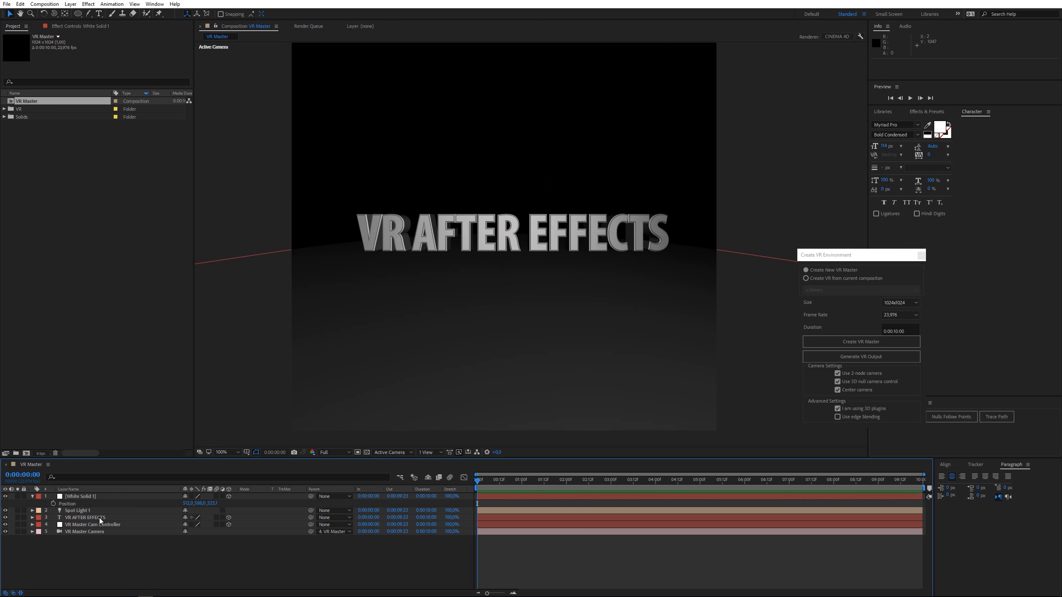
{"action": "left_click", "coordinate": [83, 526]}
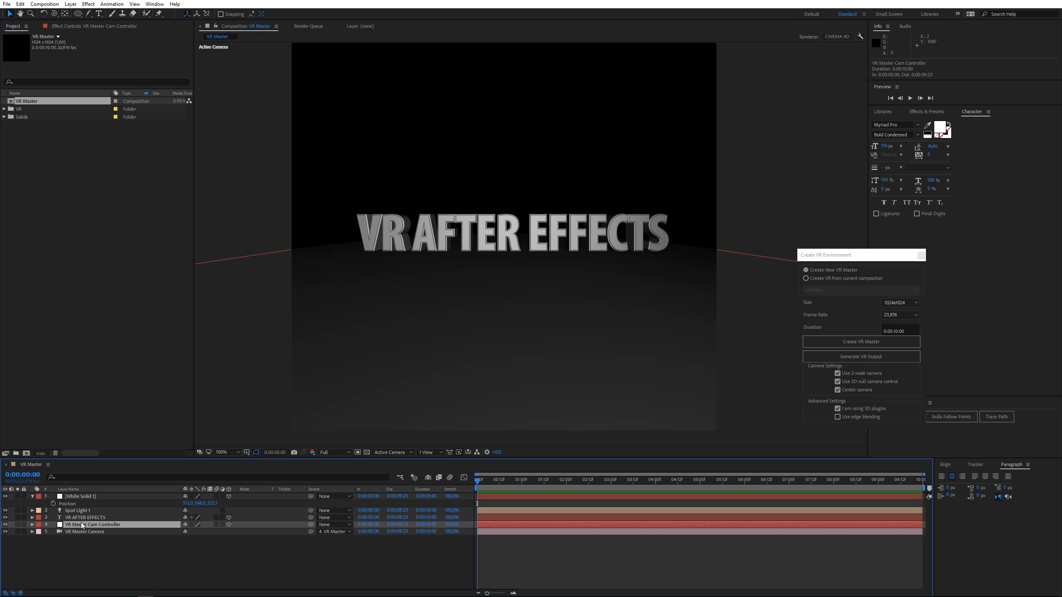
{"action": "left_click", "coordinate": [73, 497]}
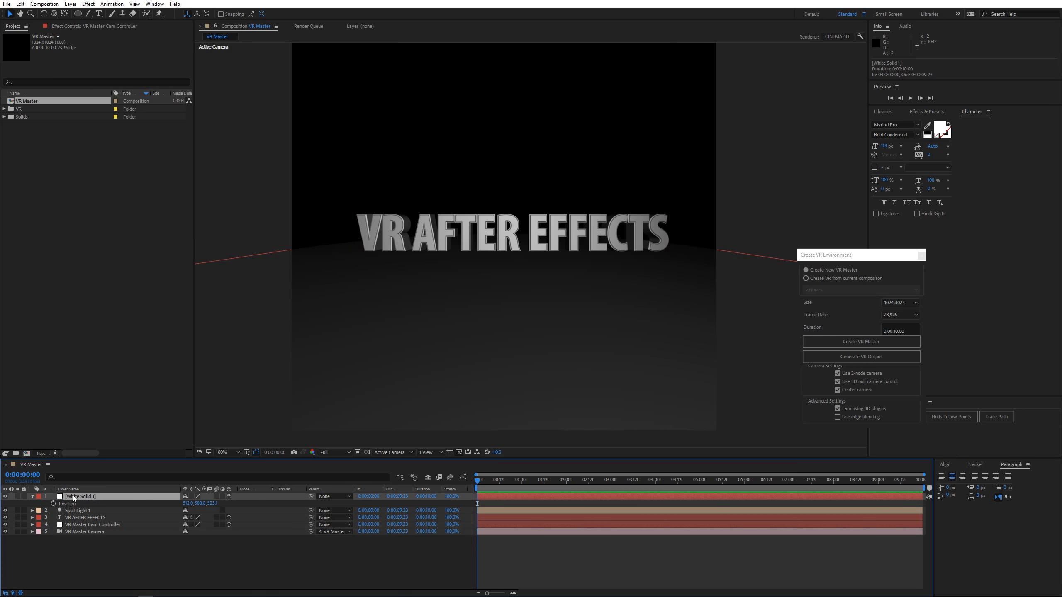
{"action": "left_click", "coordinate": [33, 496]}
{"action": "left_click", "coordinate": [32, 497]}
{"action": "left_click", "coordinate": [40, 511]}
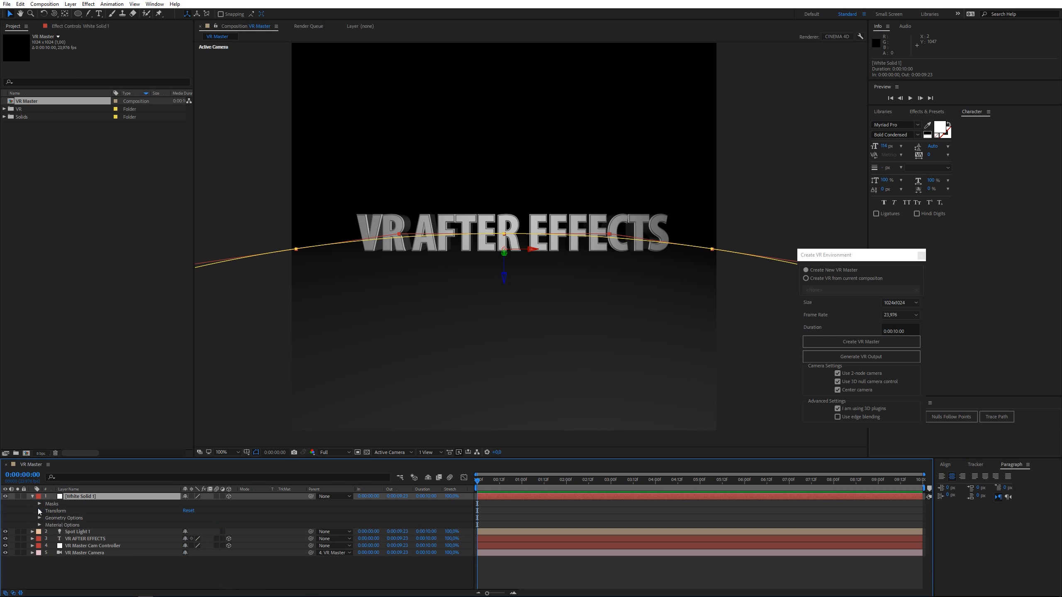
{"action": "left_click", "coordinate": [40, 526]}
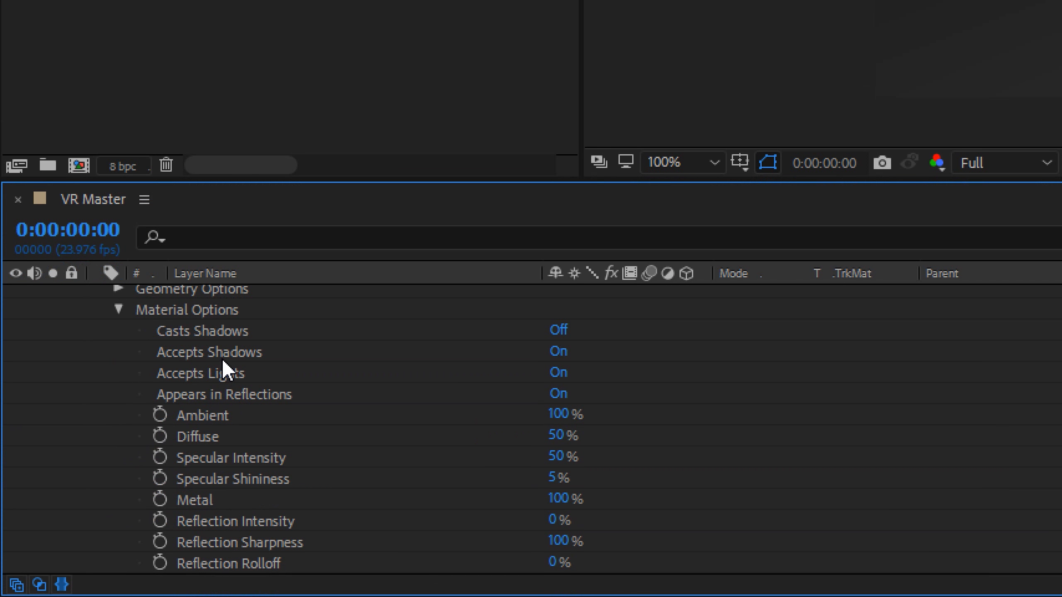
{"action": "scroll", "coordinate": [226, 368], "scroll_direction": "down", "scroll_amount": 2}
{"action": "left_click", "coordinate": [250, 436]}
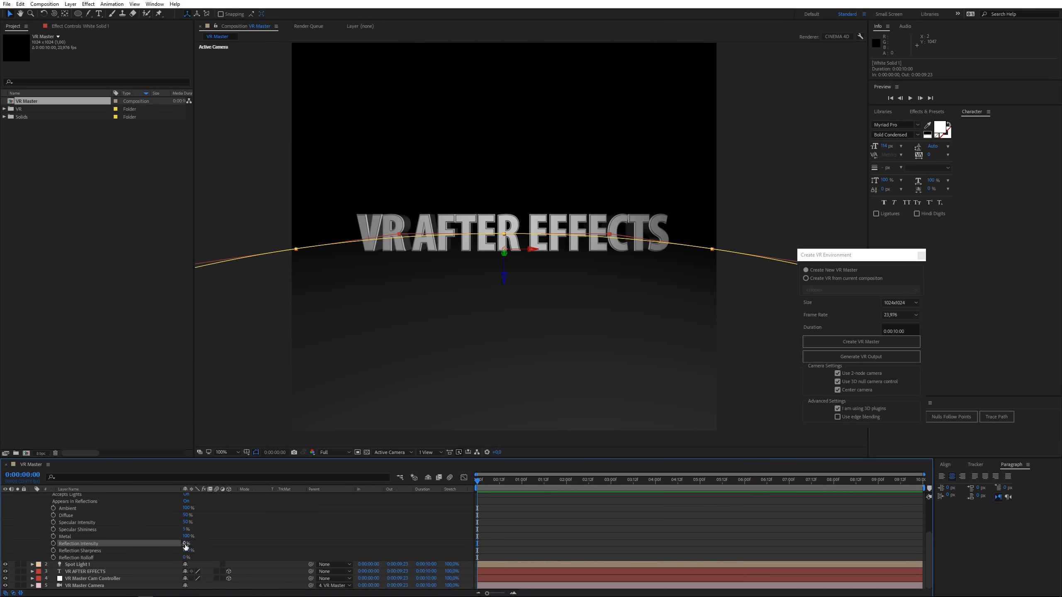
{"action": "left_click_drag", "start_coordinate": [184, 544], "coordinate": [222, 543]}
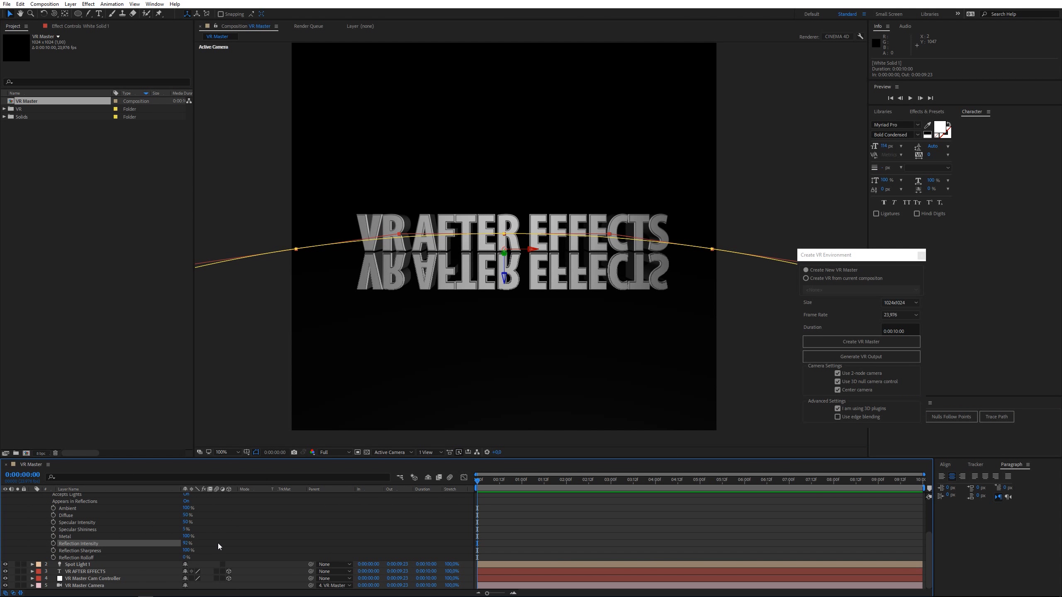
{"action": "left_click_drag", "start_coordinate": [185, 544], "coordinate": [173, 543]}
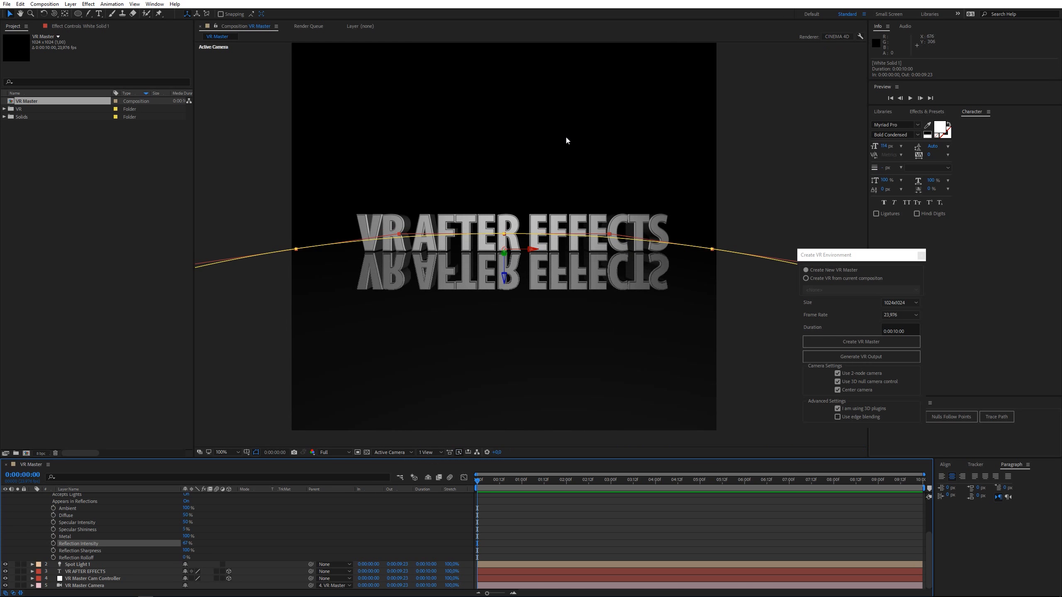
{"action": "left_click_drag", "start_coordinate": [179, 545], "coordinate": [169, 545]}
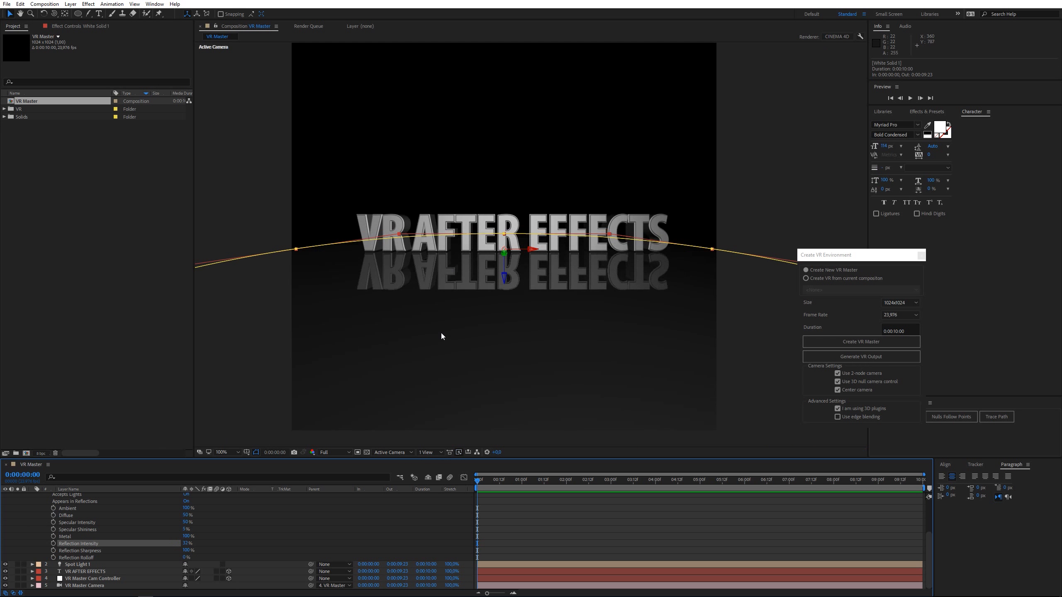
- Lower the white solid's Reflection Sharpness and reduce its Reflection Intensity further for a soft, blurred floor reflection
{"action": "left_click_drag", "start_coordinate": [189, 551], "coordinate": [173, 551]}
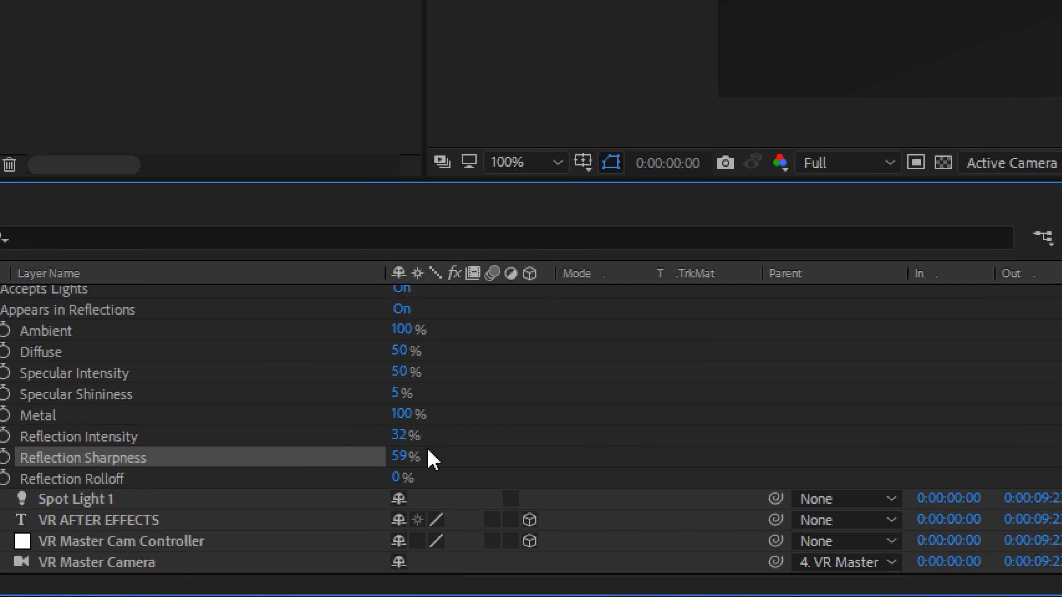
{"action": "left_click_drag", "start_coordinate": [186, 550], "coordinate": [177, 551]}
{"action": "left_click_drag", "start_coordinate": [397, 436], "coordinate": [384, 438]}
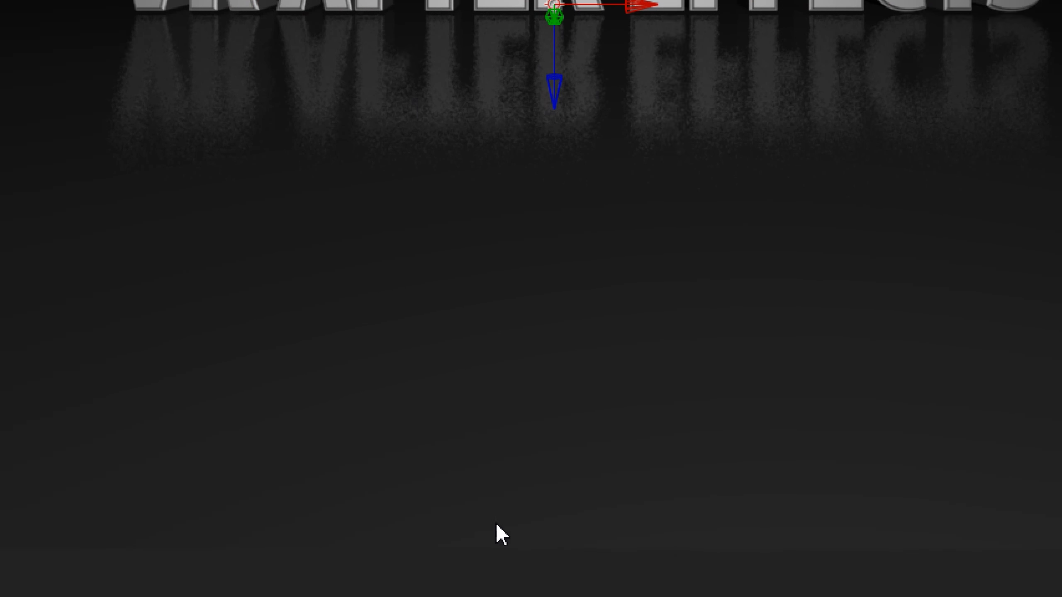
- Try Quality values of 71 and 18 in the CINEMA 4D Renderer Options, and accept a Quality of 25
{"action": "left_click", "coordinate": [417, 349]}
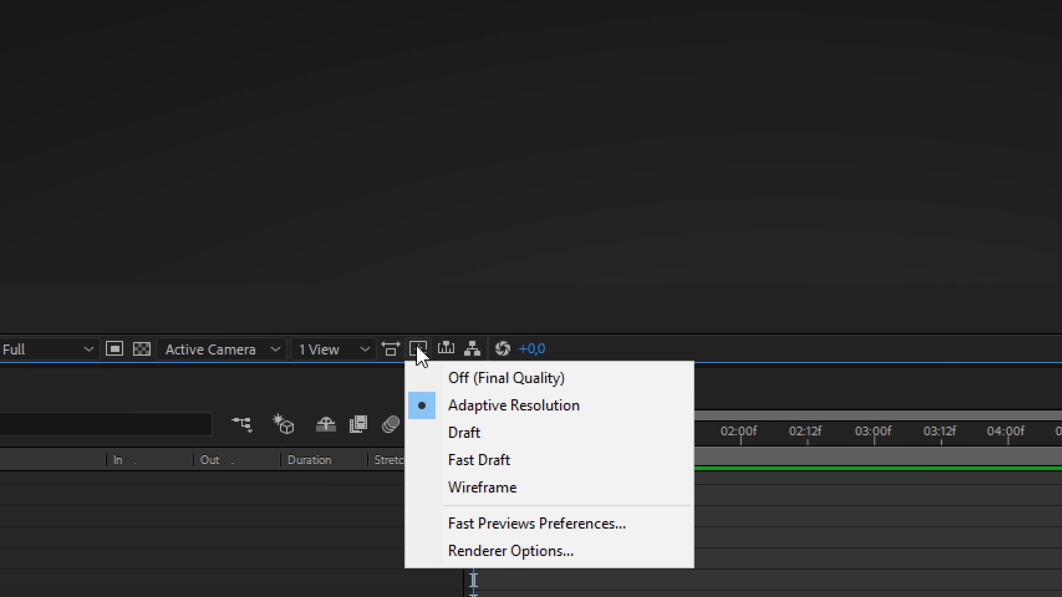
{"action": "left_click", "coordinate": [502, 523]}
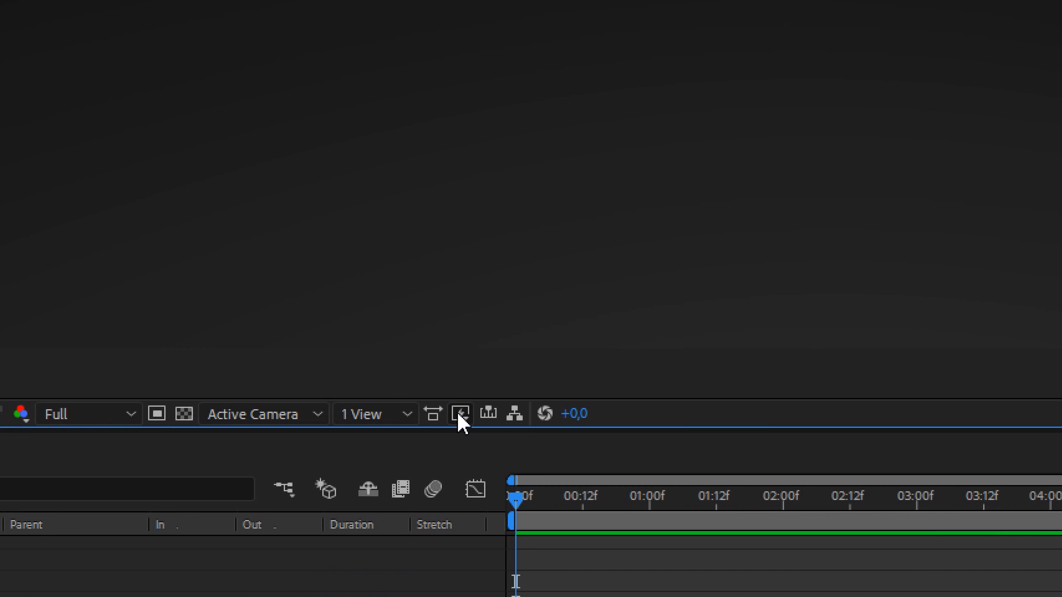
{"action": "left_click", "coordinate": [459, 414]}
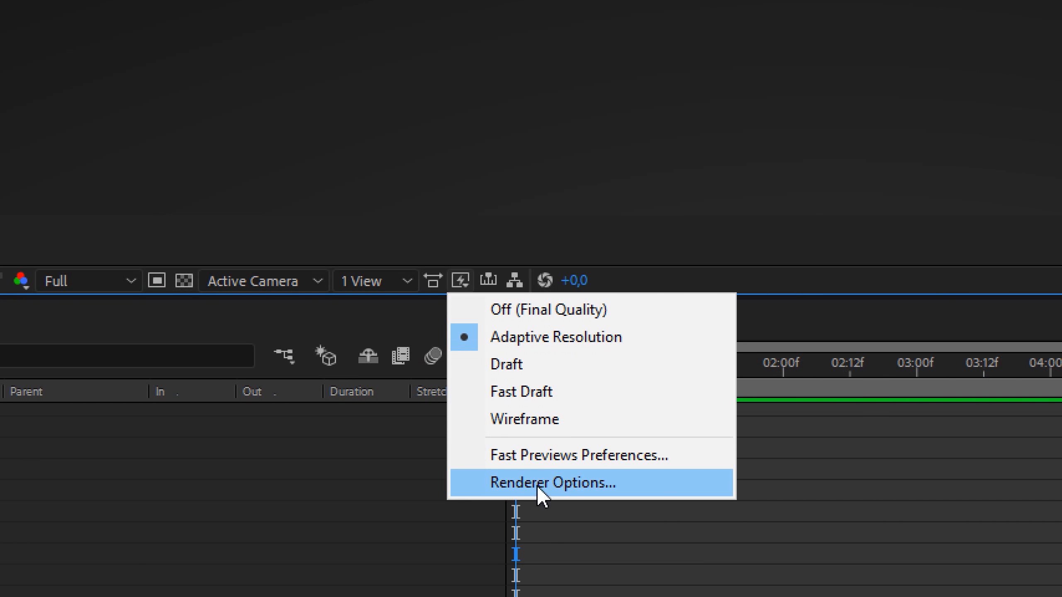
{"action": "left_click", "coordinate": [564, 485]}
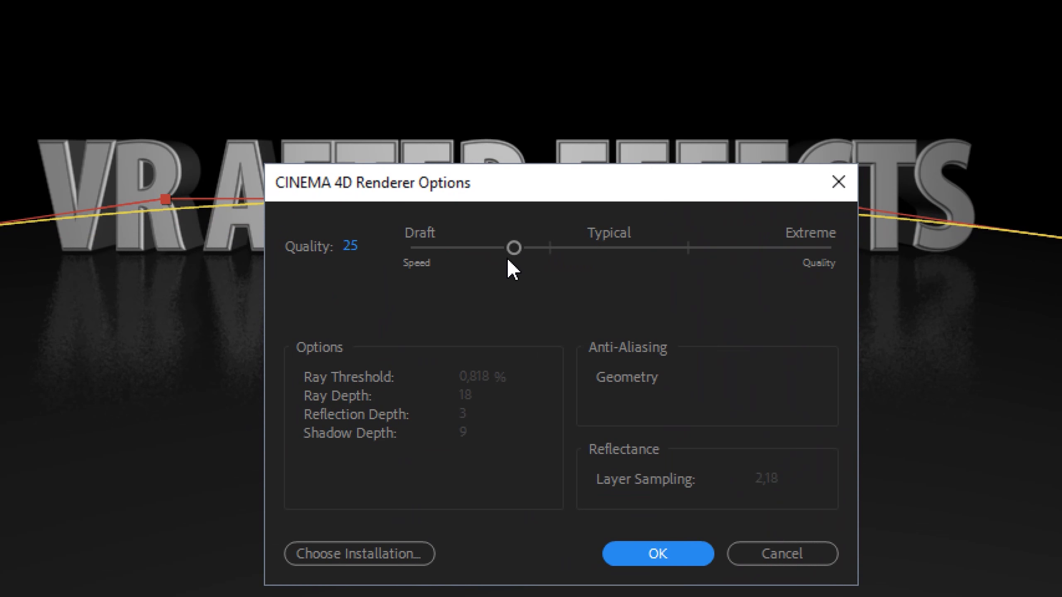
{"action": "left_click_drag", "start_coordinate": [513, 247], "coordinate": [712, 251]}
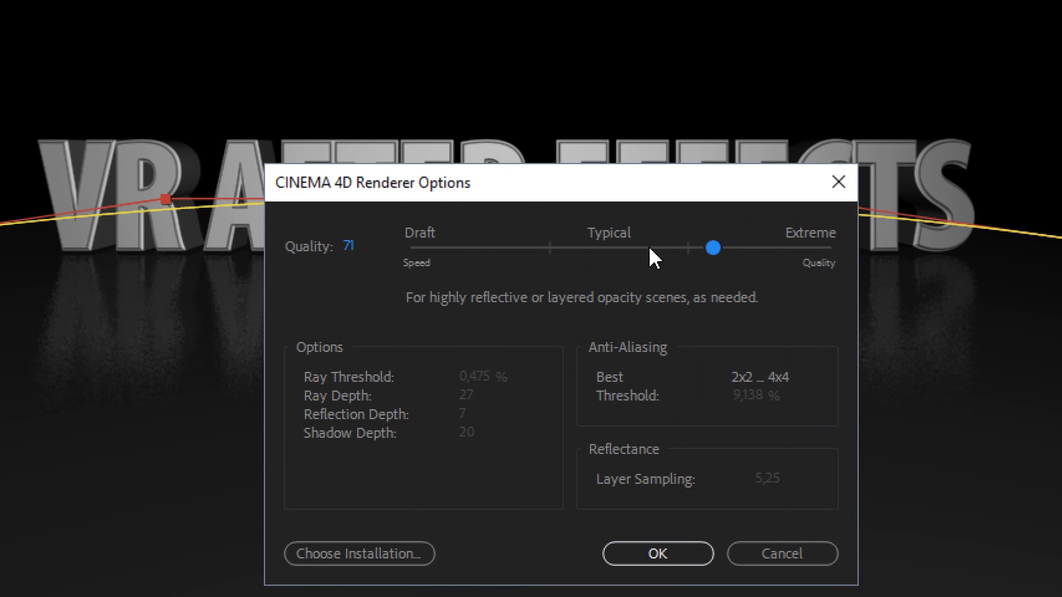
{"action": "left_click_drag", "start_coordinate": [581, 253], "coordinate": [506, 253]}
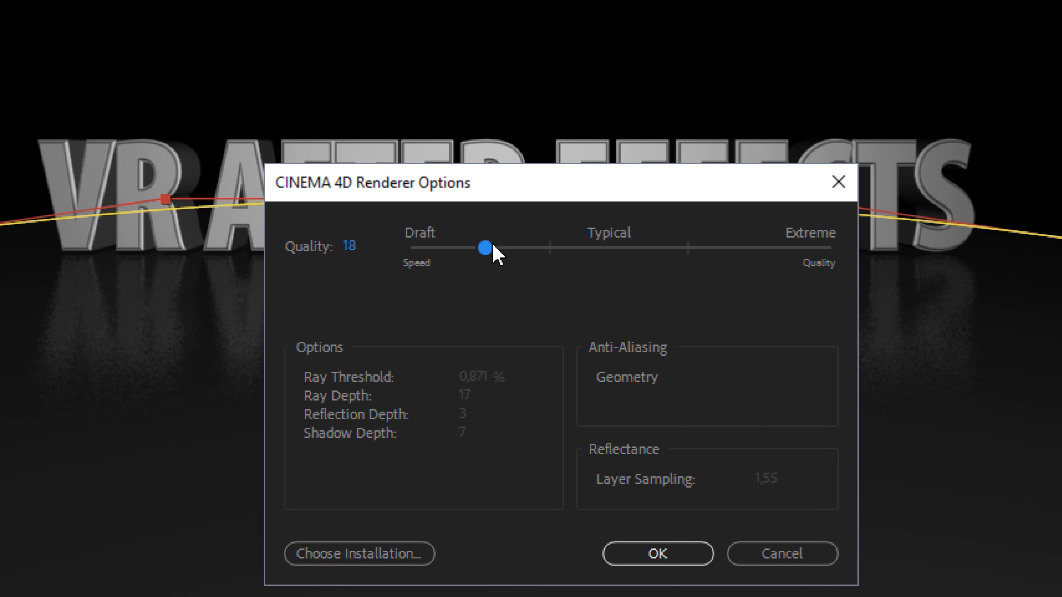
{"action": "left_click_drag", "start_coordinate": [490, 248], "coordinate": [517, 255]}
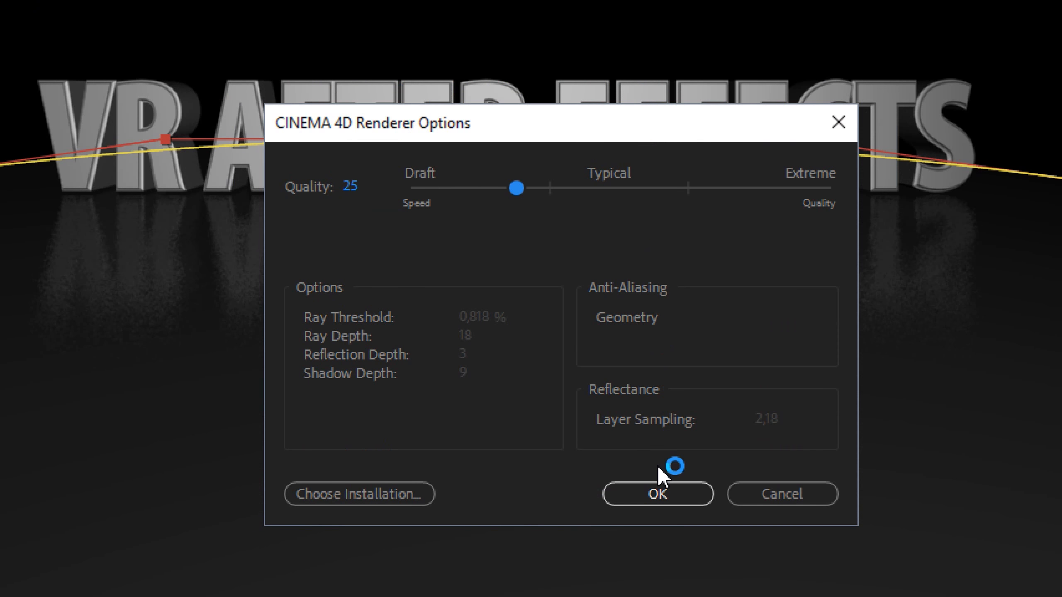
{"action": "left_click", "coordinate": [658, 494]}
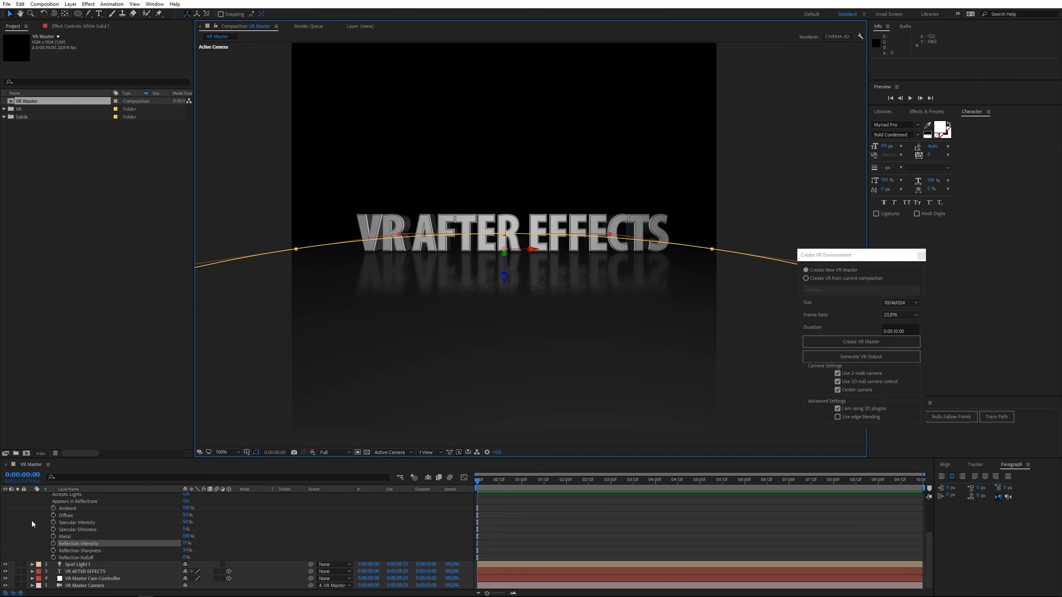
- Duplicate the VR AFTER EFFECTS text layer and change the copy's text to TREINAWEB
{"action": "left_click", "coordinate": [80, 510]}
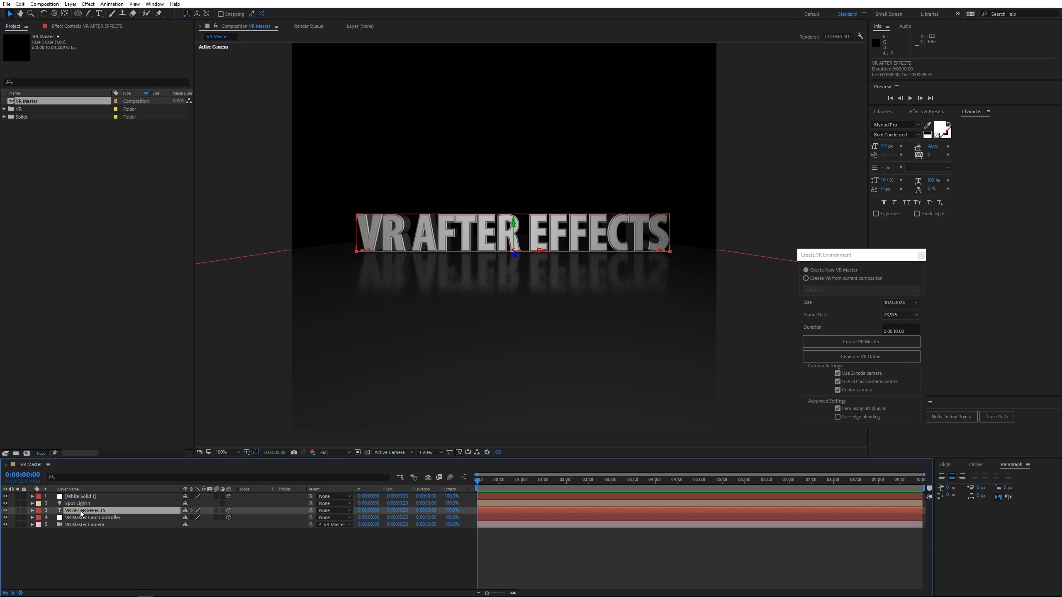
{"action": "key", "text": "ctrl+d"}
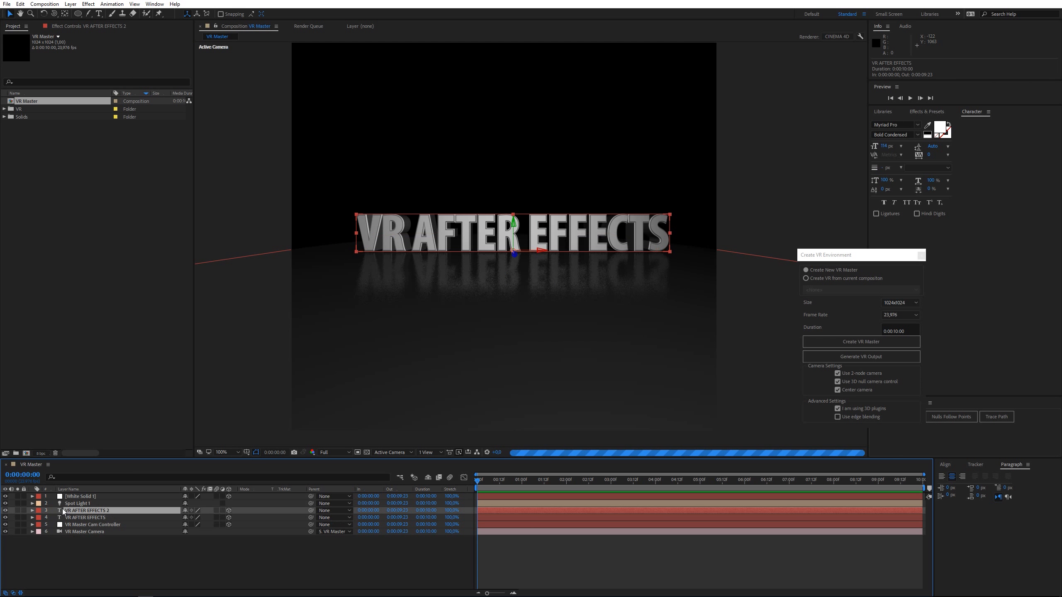
{"action": "double_click", "coordinate": [62, 510]}
{"action": "type", "text": "TREINAWEB"}
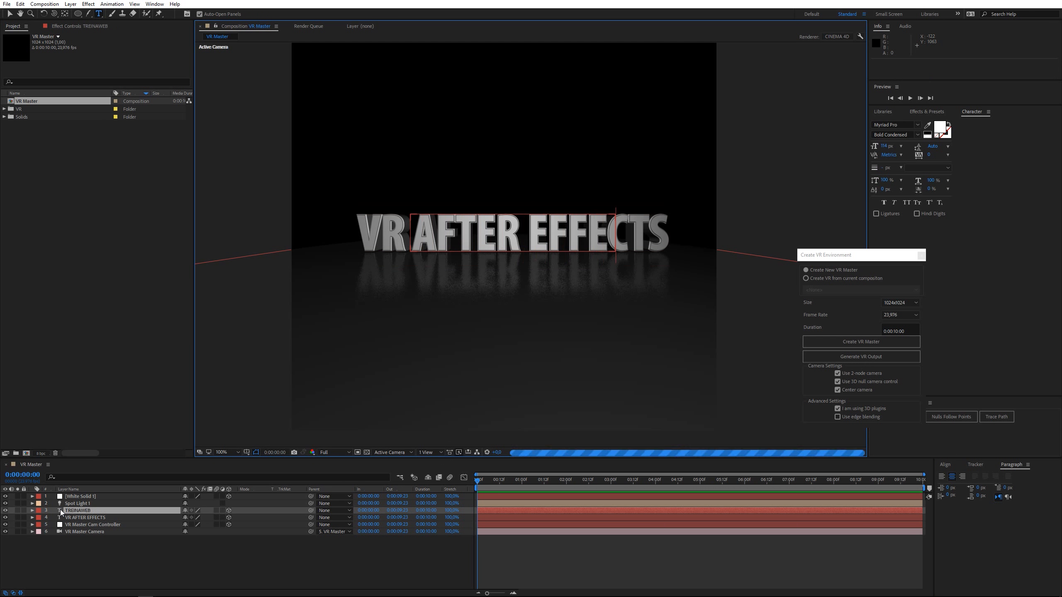
{"action": "left_click", "coordinate": [85, 505]}
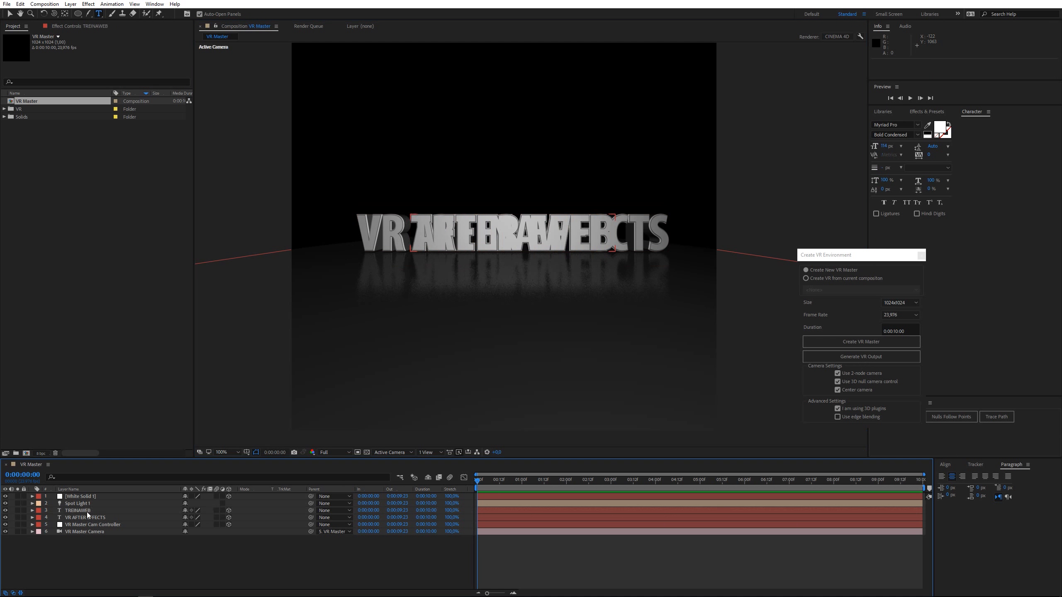
- Move the TREINAWEB text along Z to the opposite side of the camera from the original text
{"action": "left_click", "coordinate": [82, 510]}
{"action": "key", "text": "p"}
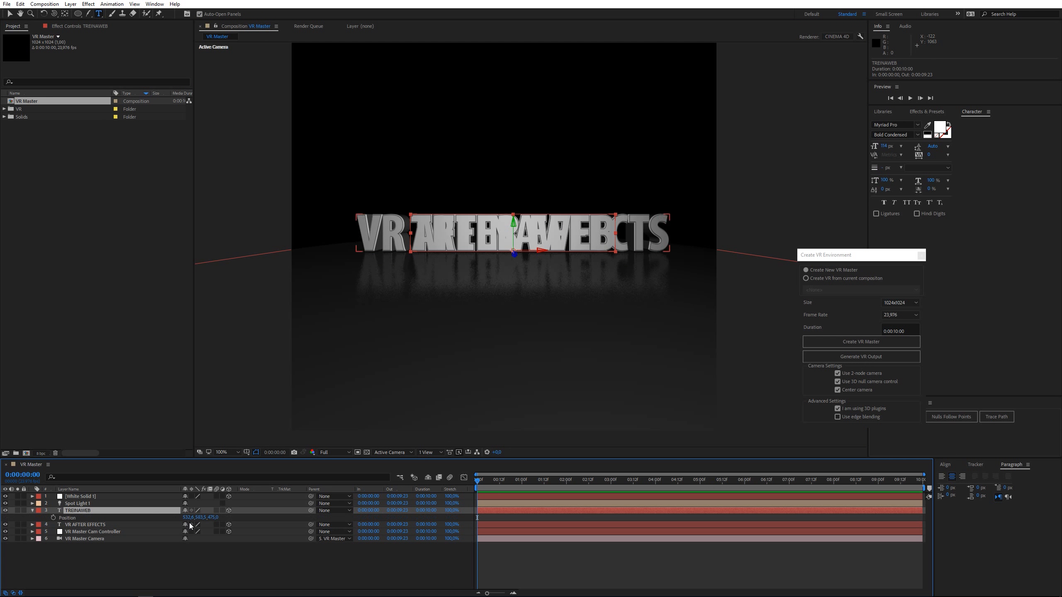
{"action": "left_click_drag", "start_coordinate": [213, 520], "coordinate": [199, 525]}
{"action": "key", "text": "Caps_Lock"}
{"action": "key", "text": "Caps_Lock"}
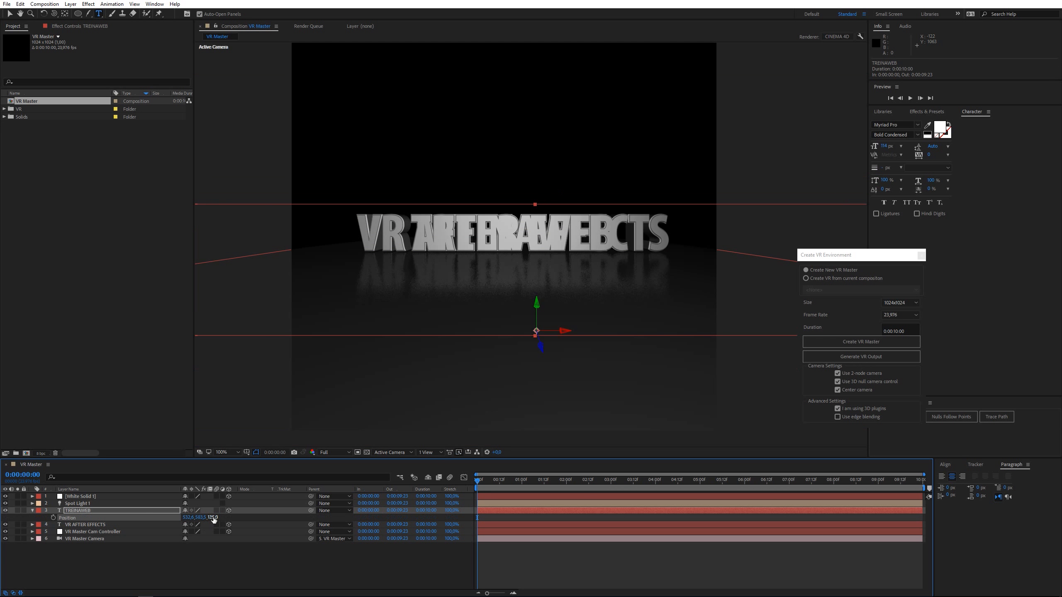
{"action": "mouse_move", "coordinate": [215, 518]}
{"action": "left_mouse_down"}
{"action": "mouse_move", "coordinate": [195, 527]}
{"action": "mouse_move", "coordinate": [220, 519]}
{"action": "left_mouse_up"}
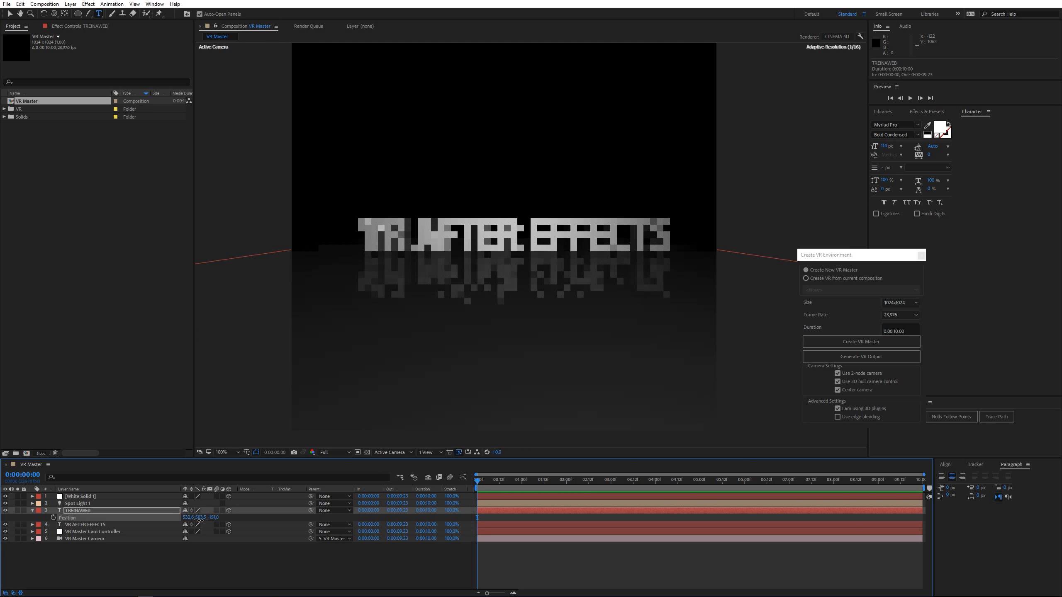
- In Custom View 1, scale up the white solid floor uniformly and shift it toward TREINAWEB so it extends beneath both texts
{"action": "left_click", "coordinate": [389, 453]}
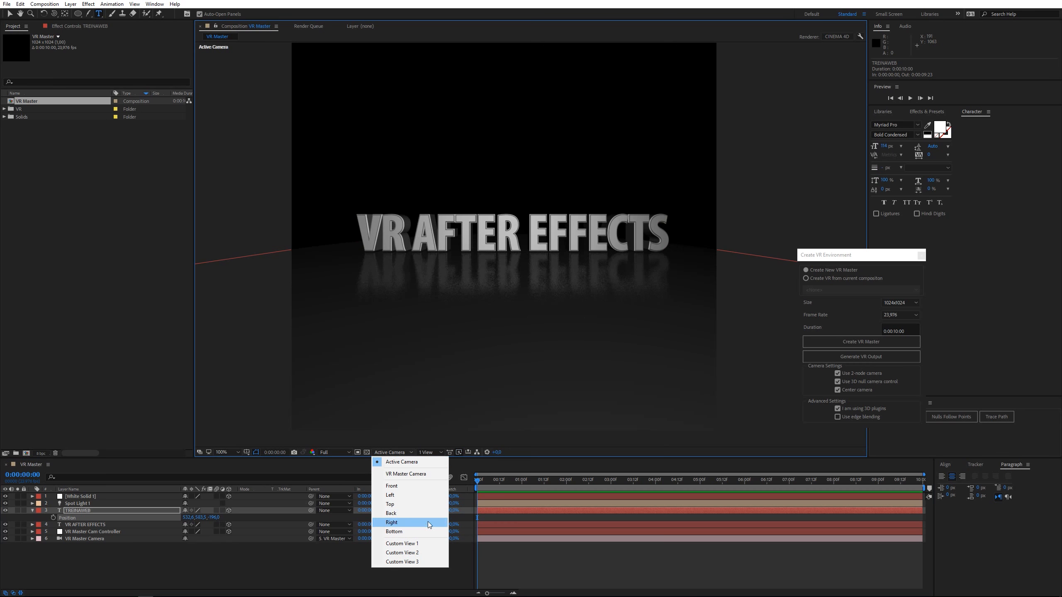
{"action": "left_click", "coordinate": [433, 544]}
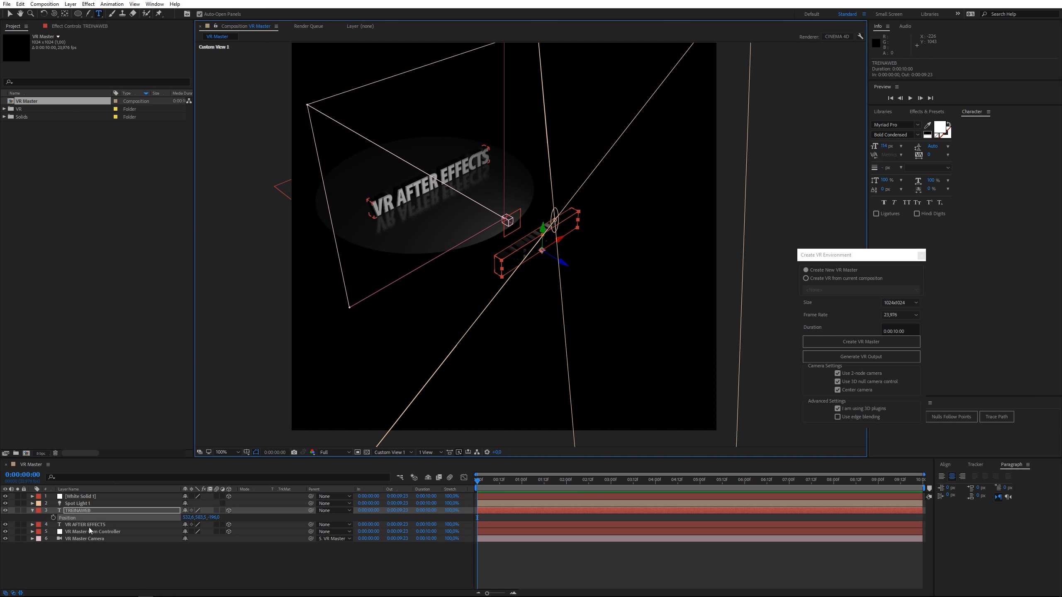
{"action": "left_click", "coordinate": [79, 497]}
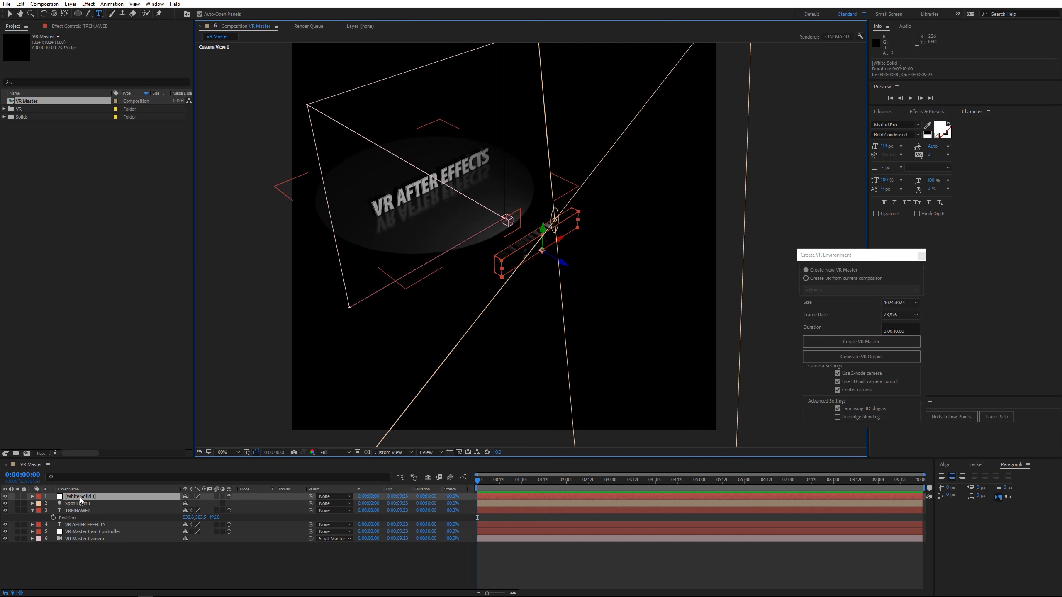
{"action": "key", "text": "s"}
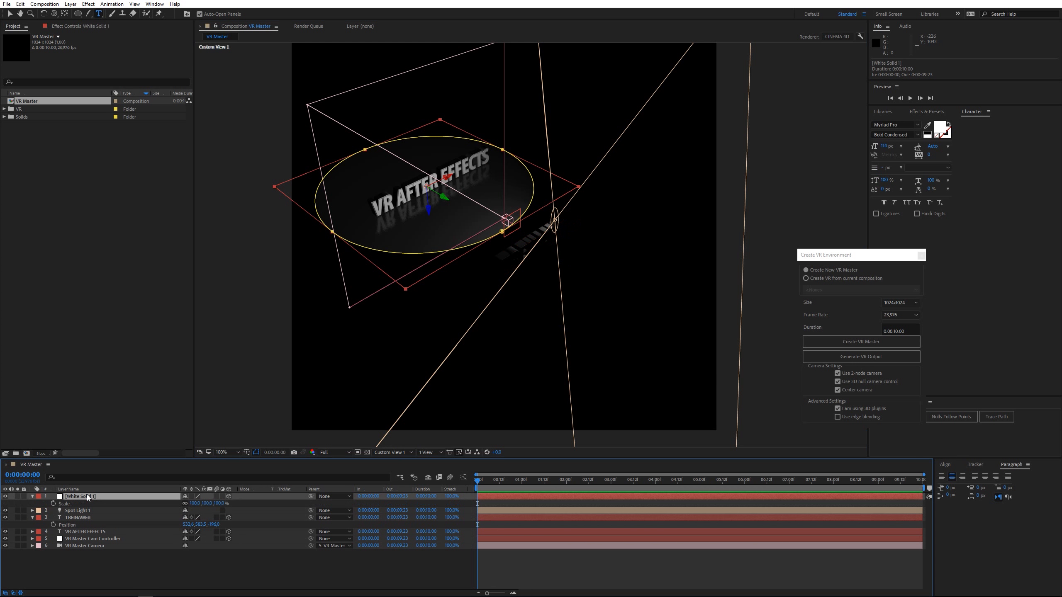
{"action": "left_click_drag", "start_coordinate": [197, 504], "coordinate": [232, 503]}
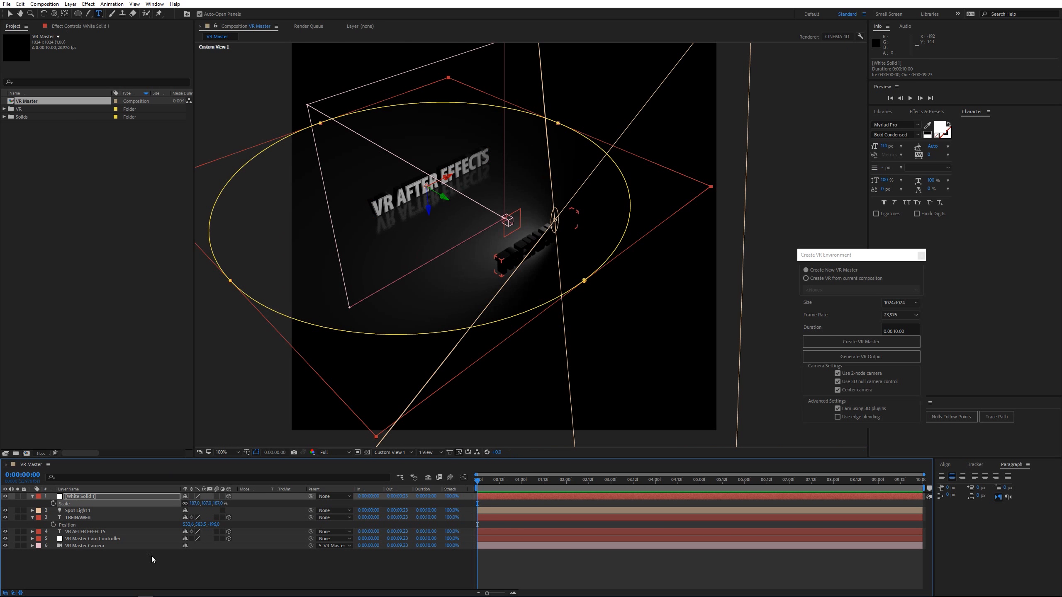
{"action": "left_click_drag", "start_coordinate": [206, 504], "coordinate": [224, 504]}
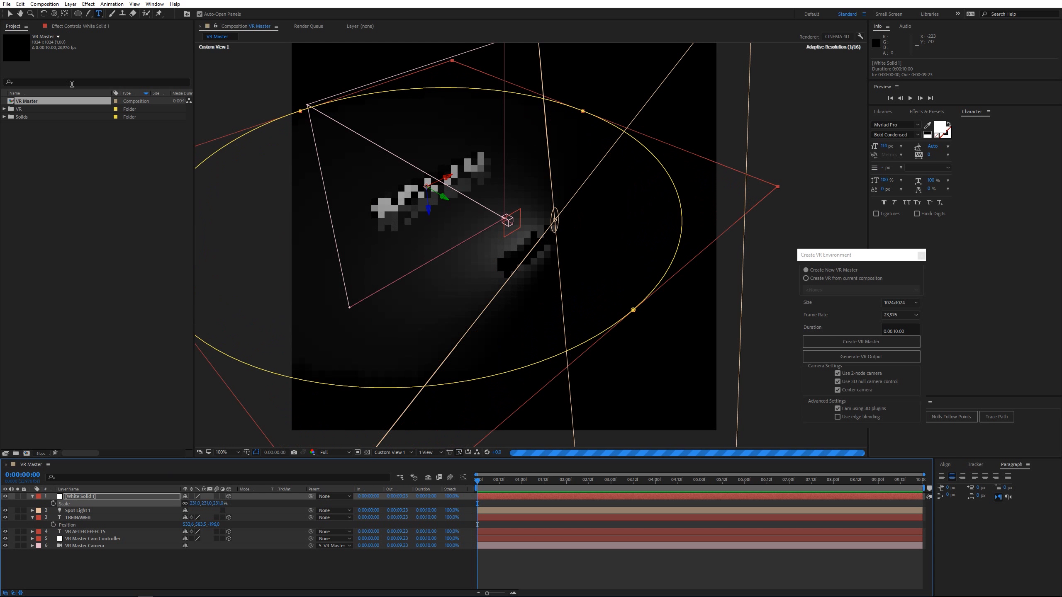
{"action": "key", "text": "v"}
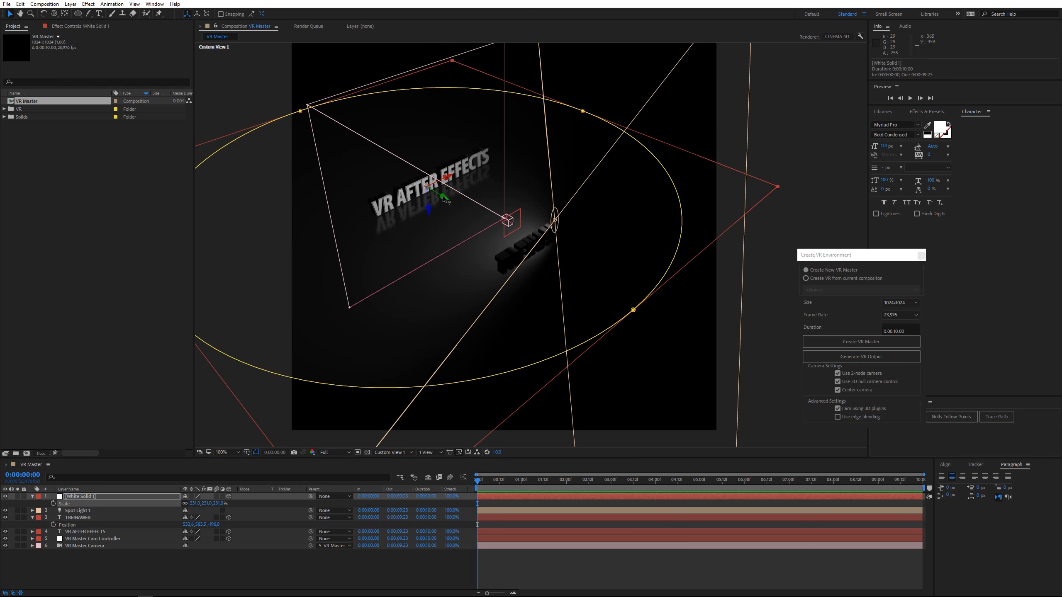
{"action": "left_click_drag", "start_coordinate": [445, 200], "coordinate": [497, 266]}
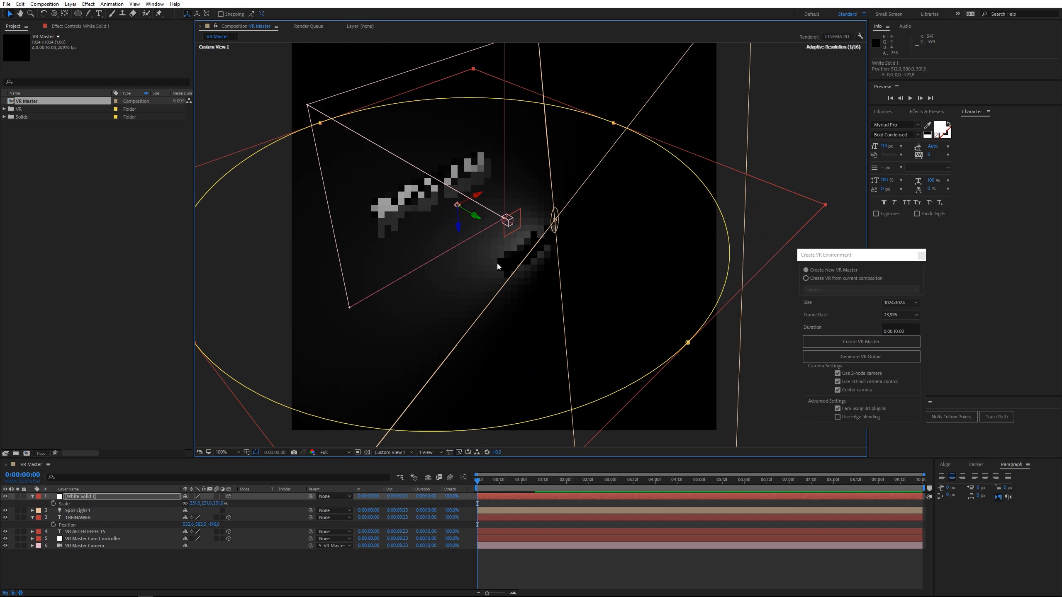
- Duplicate Spot Light 1 and rotate the copy around its X axis to turn it toward the TREINAWEB side
{"action": "left_click", "coordinate": [554, 222]}
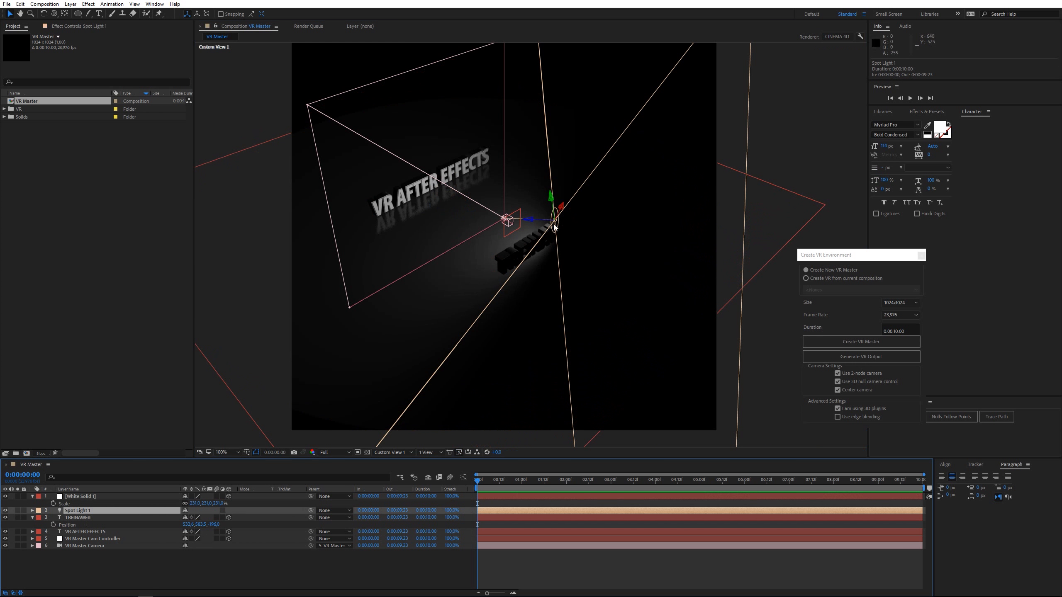
{"action": "left_click_drag", "start_coordinate": [532, 221], "coordinate": [541, 233]}
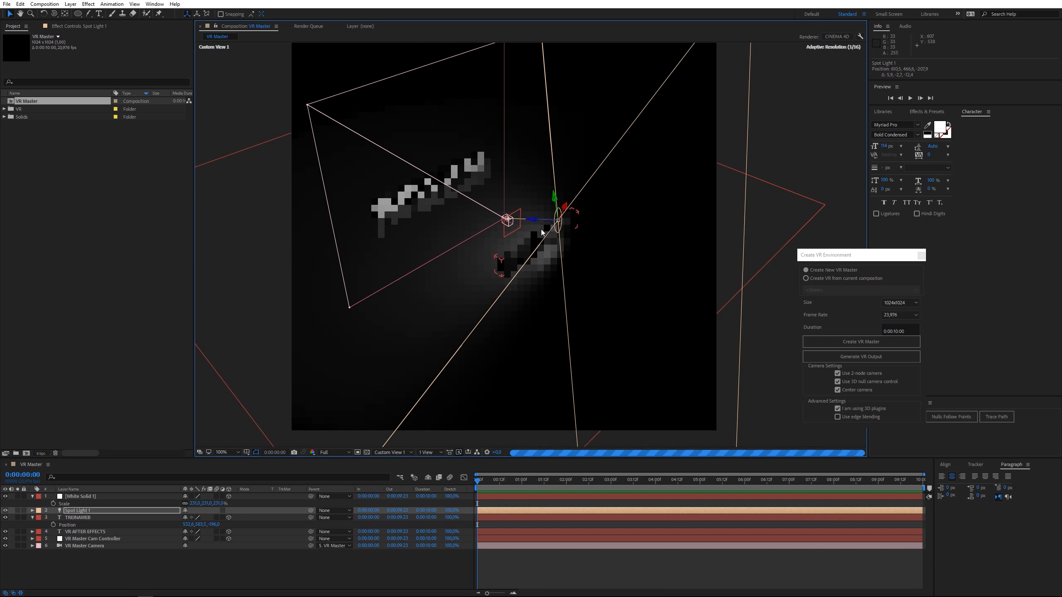
{"action": "left_click", "coordinate": [98, 511]}
{"action": "key", "text": "ctrl+d"}
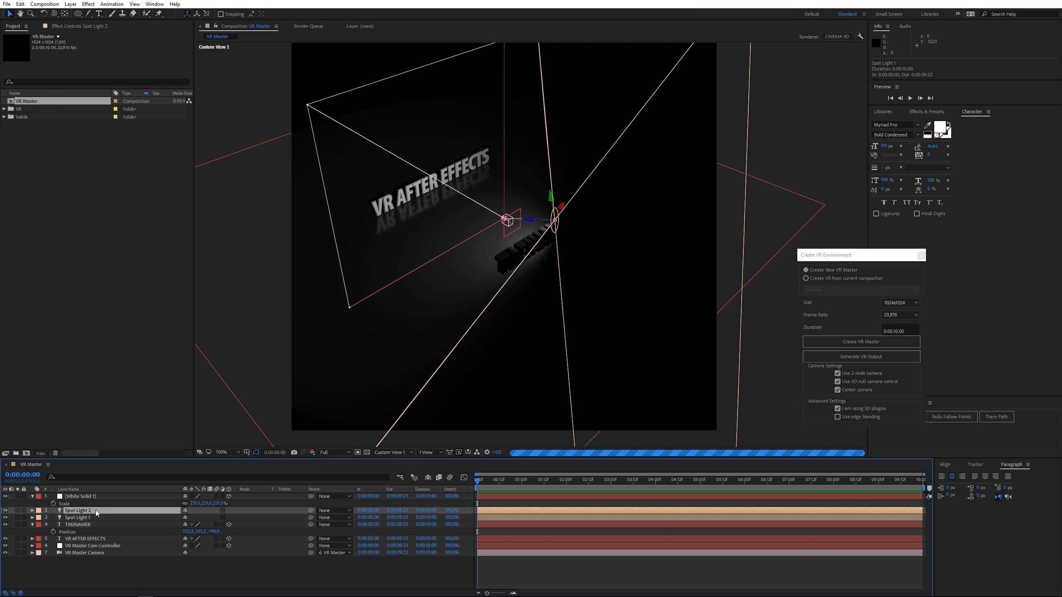
{"action": "key", "text": "r"}
{"action": "left_click_drag", "start_coordinate": [195, 526], "coordinate": [285, 520]}
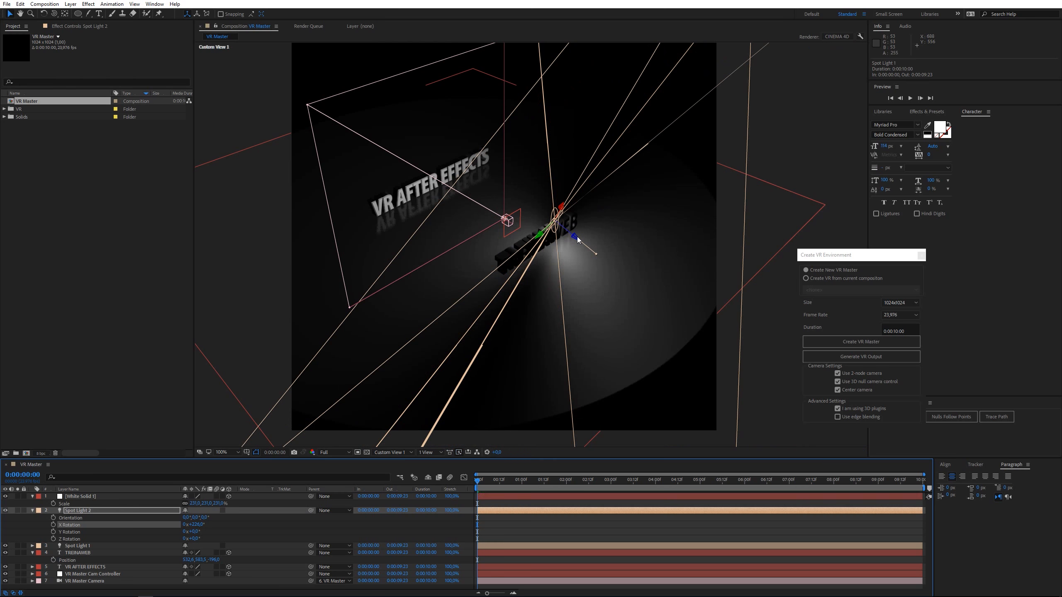
- Move the duplicated spot light toward the VR AFTER EFFECTS text and set its Y Rotation to -12°
{"action": "left_click_drag", "start_coordinate": [577, 240], "coordinate": [395, 167]}
{"action": "left_click_drag", "start_coordinate": [196, 526], "coordinate": [192, 525]}
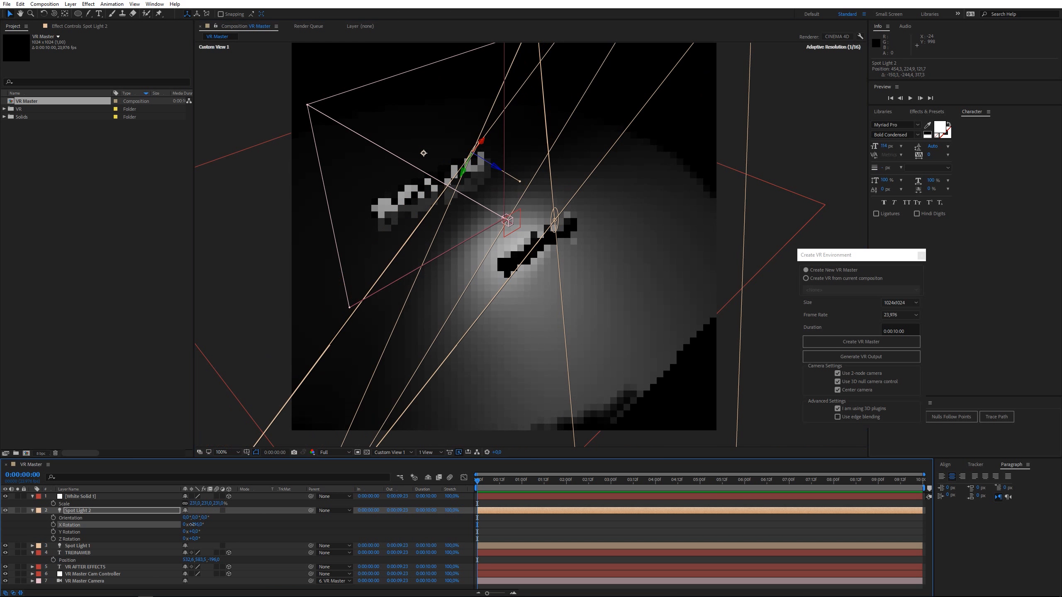
{"action": "key", "text": "ctrl+z"}
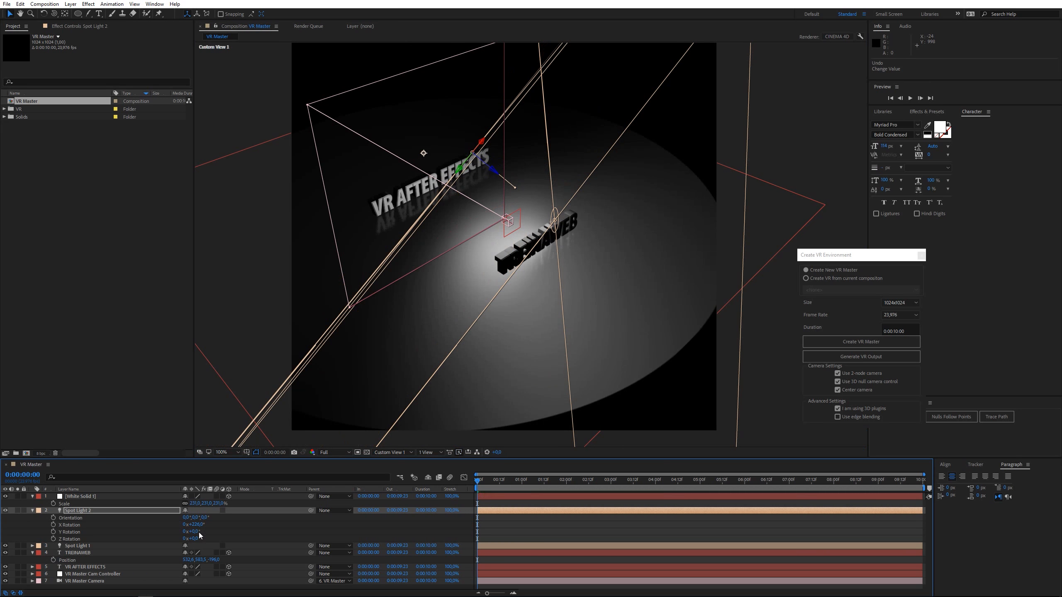
{"action": "left_click_drag", "start_coordinate": [190, 532], "coordinate": [185, 531]}
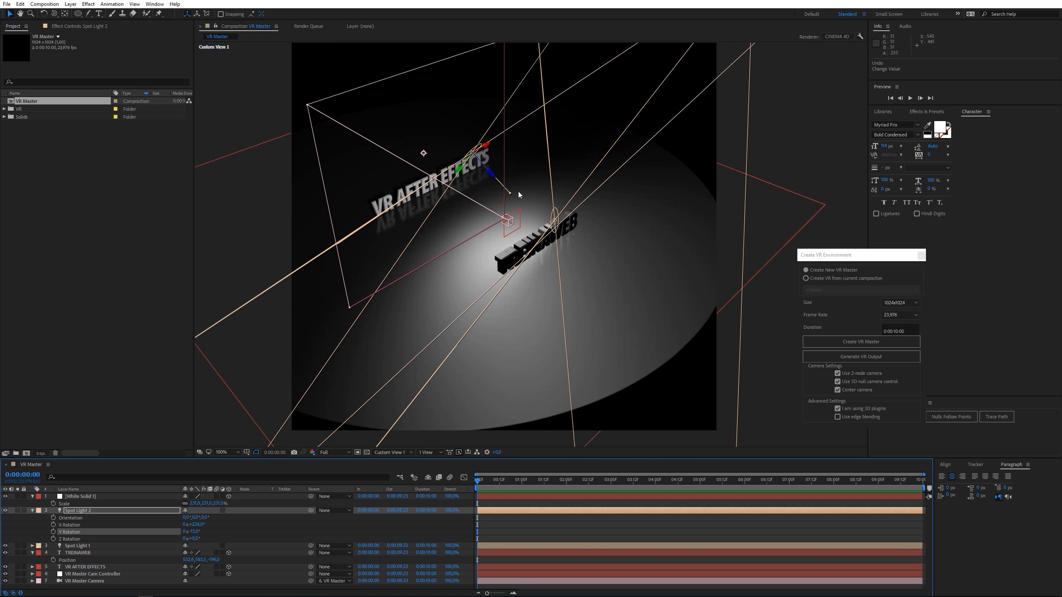
- Reorient the duplicated spot light with the Rotation tool in World Axis Mode to adjust its aim across the floor
{"action": "key", "text": "w"}
{"action": "left_click", "coordinate": [197, 13]}
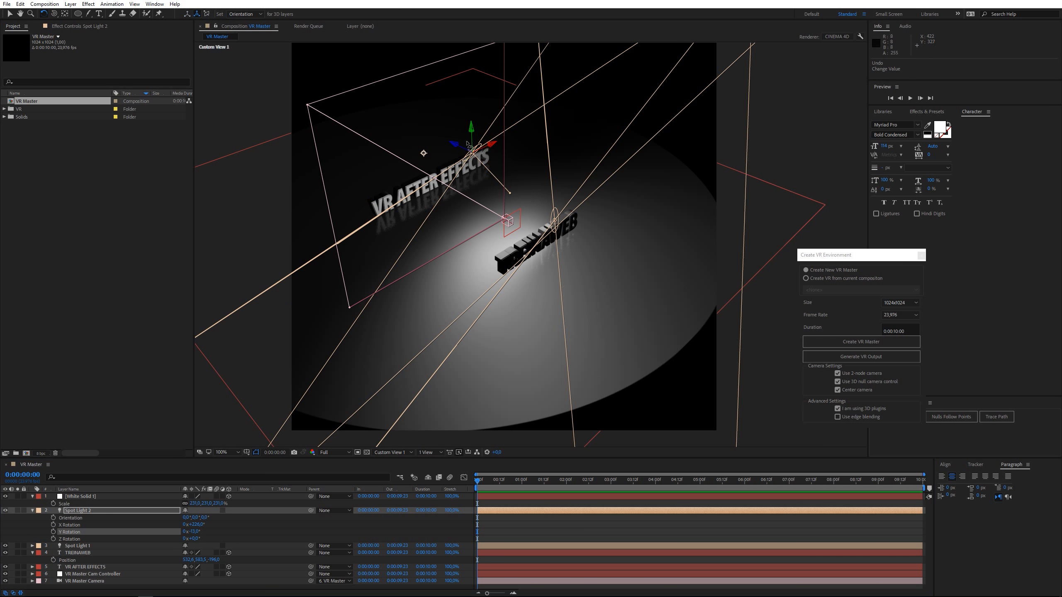
{"action": "left_click", "coordinate": [475, 142]}
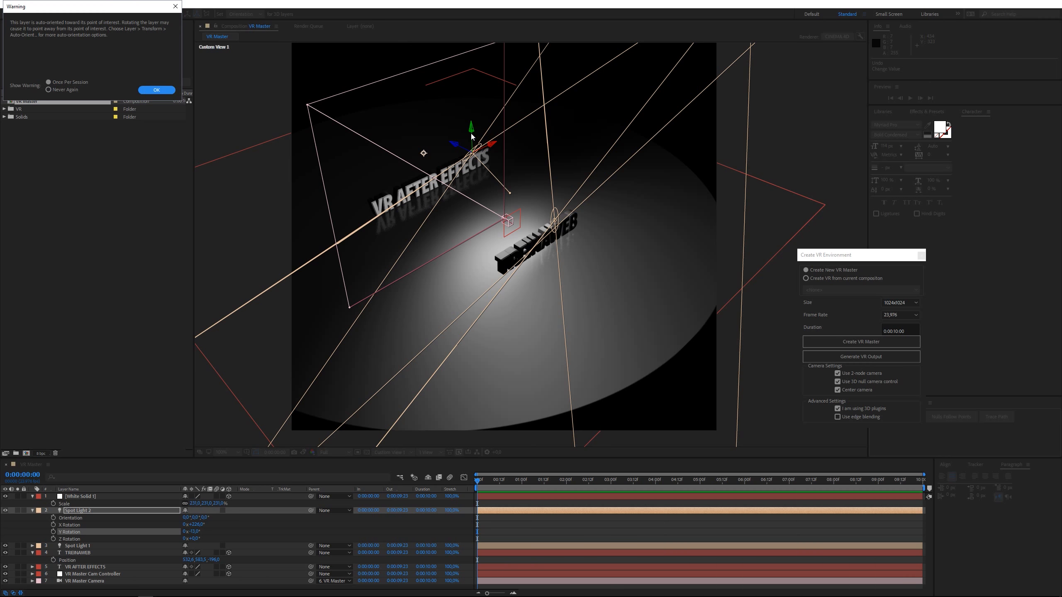
{"action": "key", "text": "Return"}
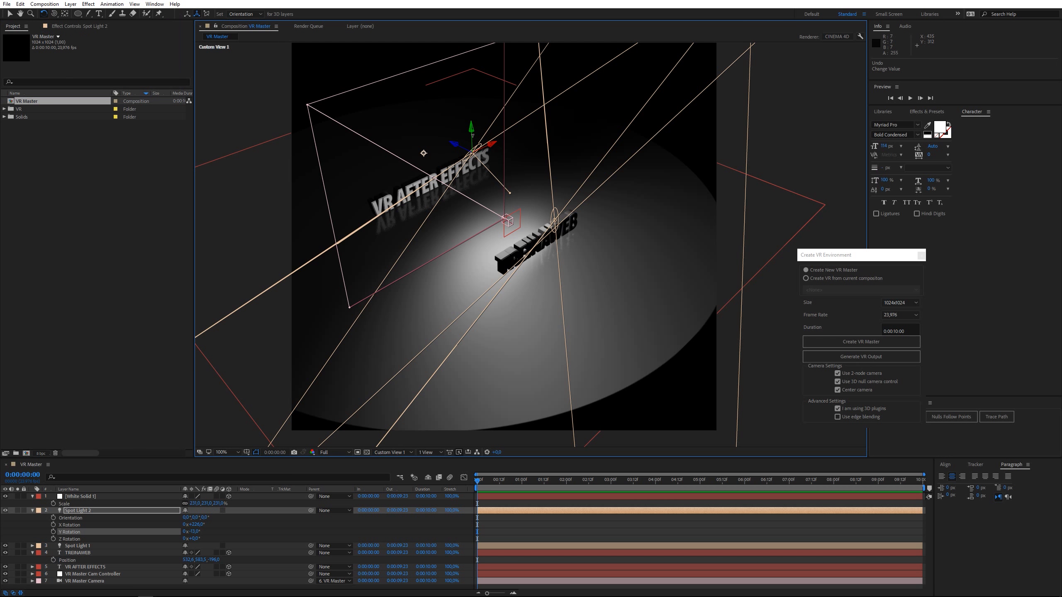
{"action": "left_click_drag", "start_coordinate": [472, 136], "coordinate": [460, 142]}
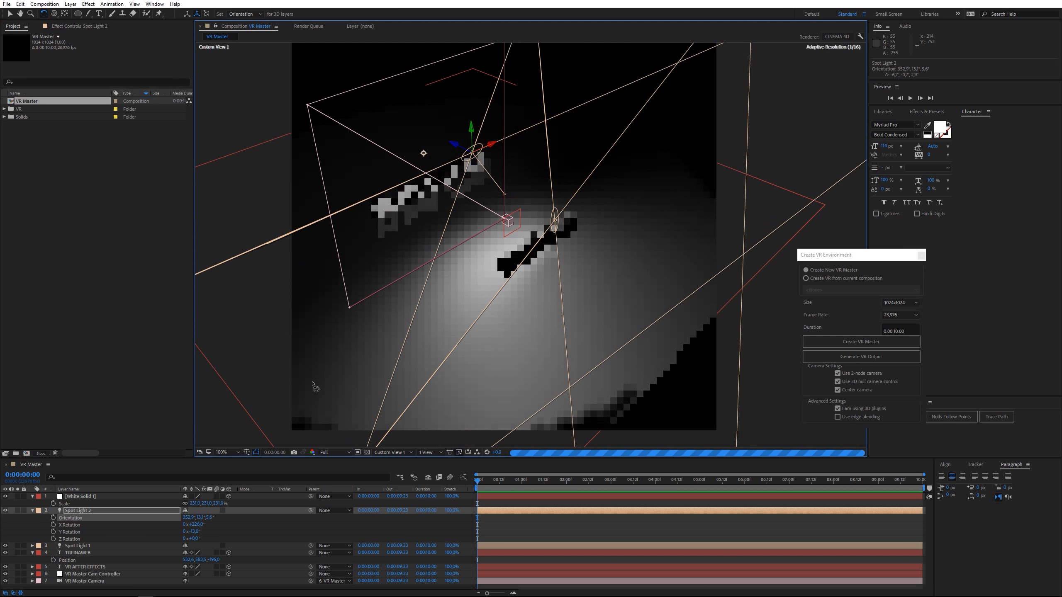
- Lower the intensity of Spot Light 2 in its Light Settings
{"action": "double_click", "coordinate": [90, 510]}
{"action": "left_click_drag", "start_coordinate": [64, 69], "coordinate": [42, 70]}
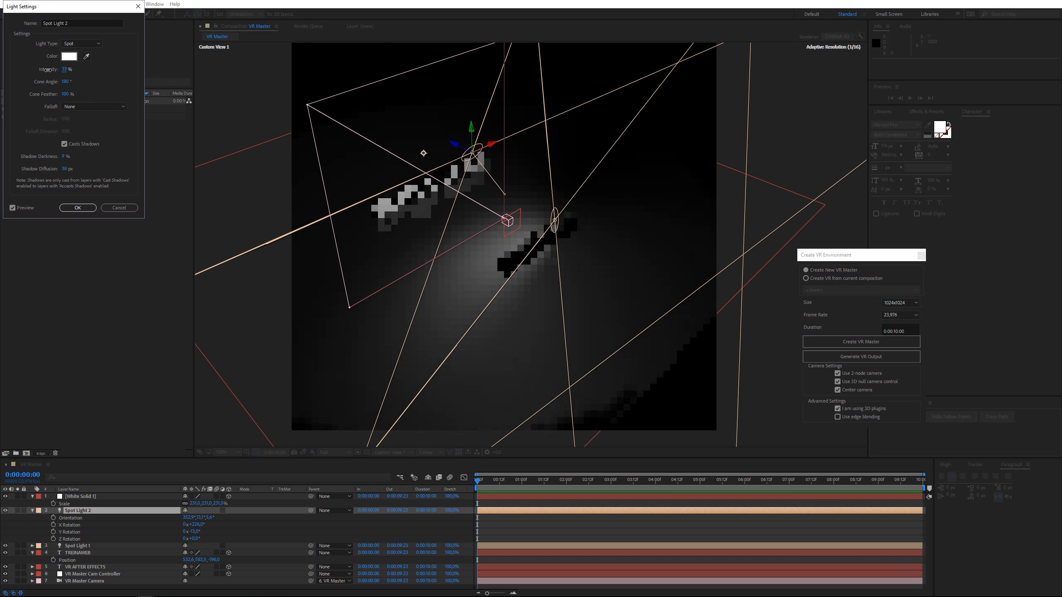
{"action": "left_click", "coordinate": [77, 208]}
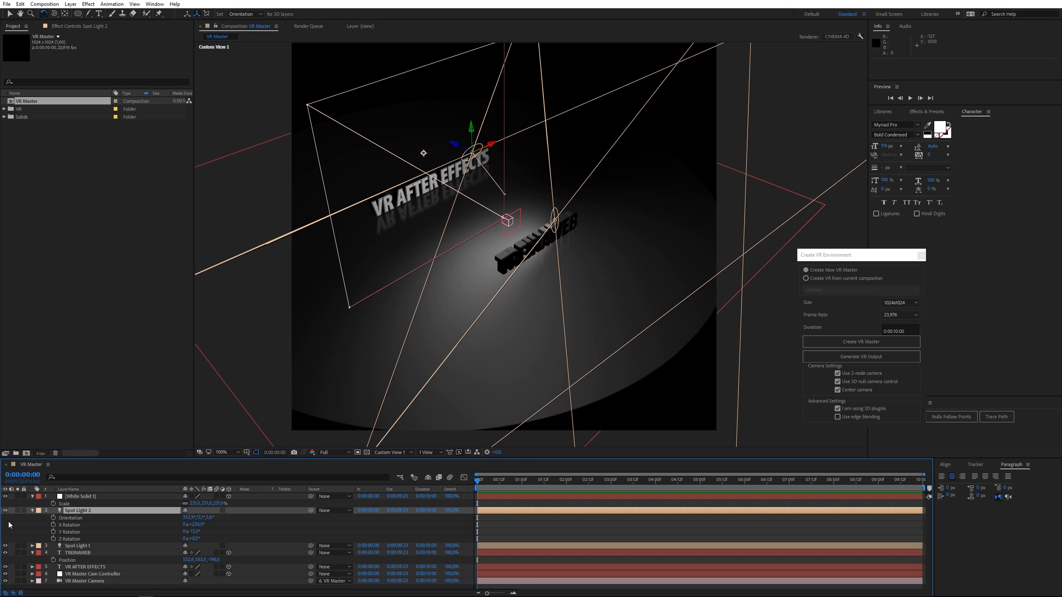
- Switch the viewer back to Active Camera and collapse the open properties of all layers in the timeline
{"action": "left_click", "coordinate": [392, 453]}
{"action": "left_click", "coordinate": [403, 462]}
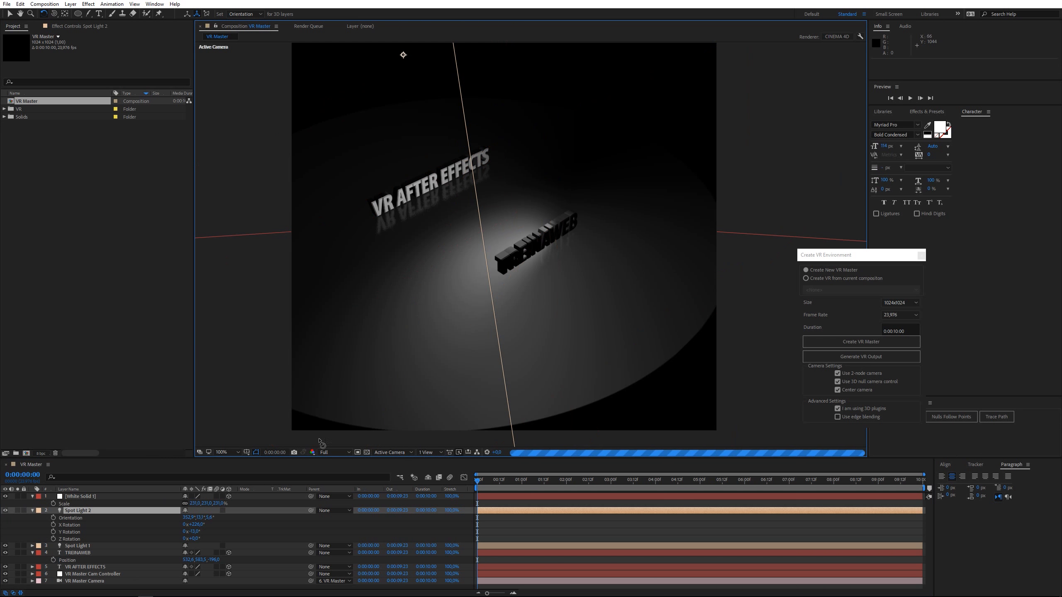
{"action": "left_click", "coordinate": [77, 497]}
{"action": "key", "text": "ctrl+a"}
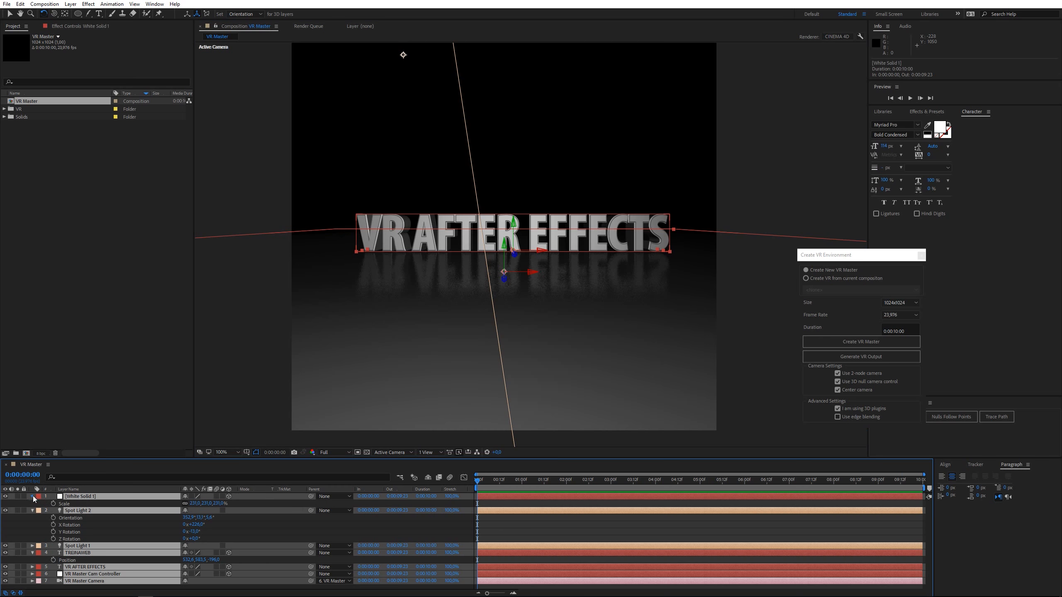
{"action": "left_click", "coordinate": [33, 498]}
{"action": "left_click", "coordinate": [129, 562]}
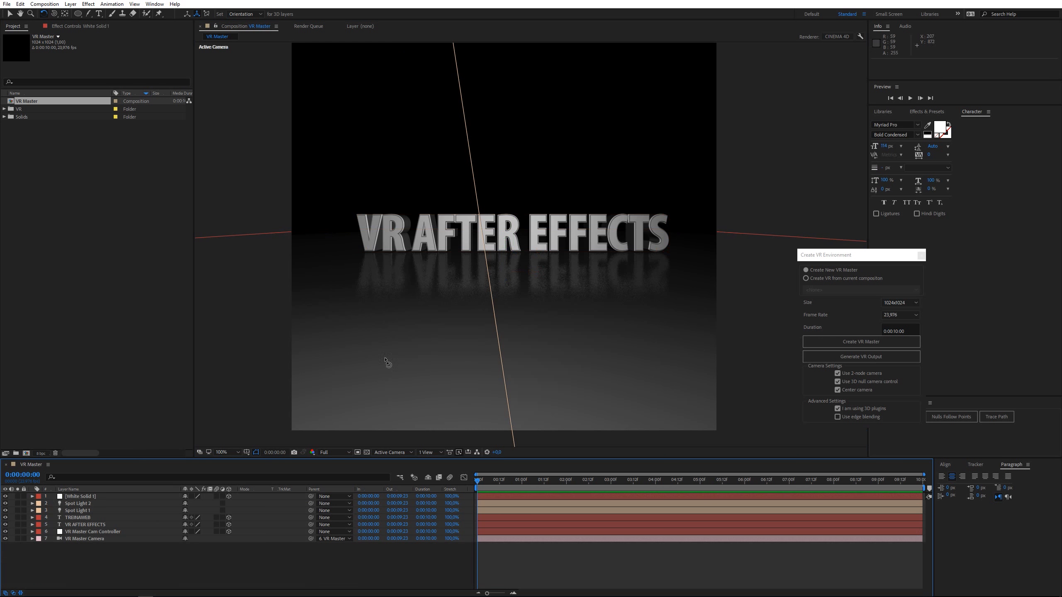
- Add a new white solid layer on top of the VR Master composition
{"action": "right_click", "coordinate": [125, 564]}
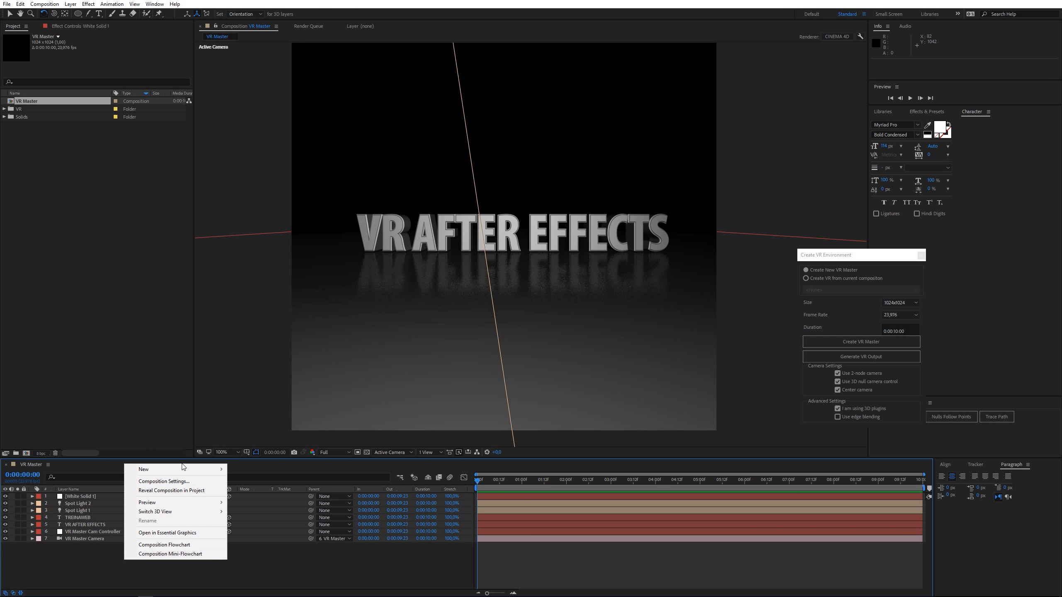
{"action": "mouse_move", "coordinate": [138, 469]}
{"action": "left_click", "coordinate": [71, 493]}
{"action": "left_click", "coordinate": [468, 335]}
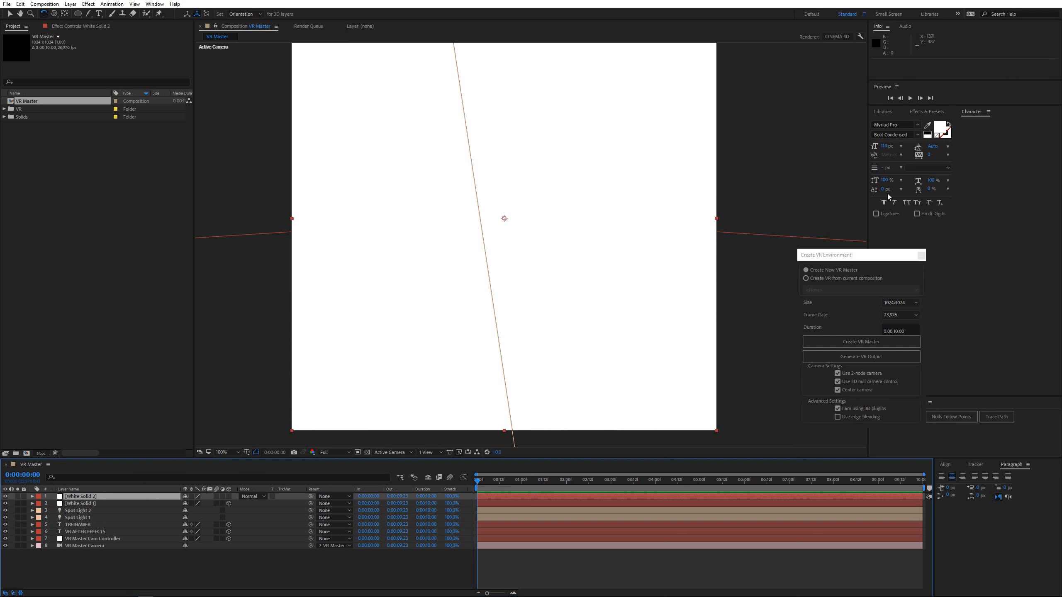
- Search the effects for "part" and apply CC Particle World to the new white solid
{"action": "left_click", "coordinate": [926, 112]}
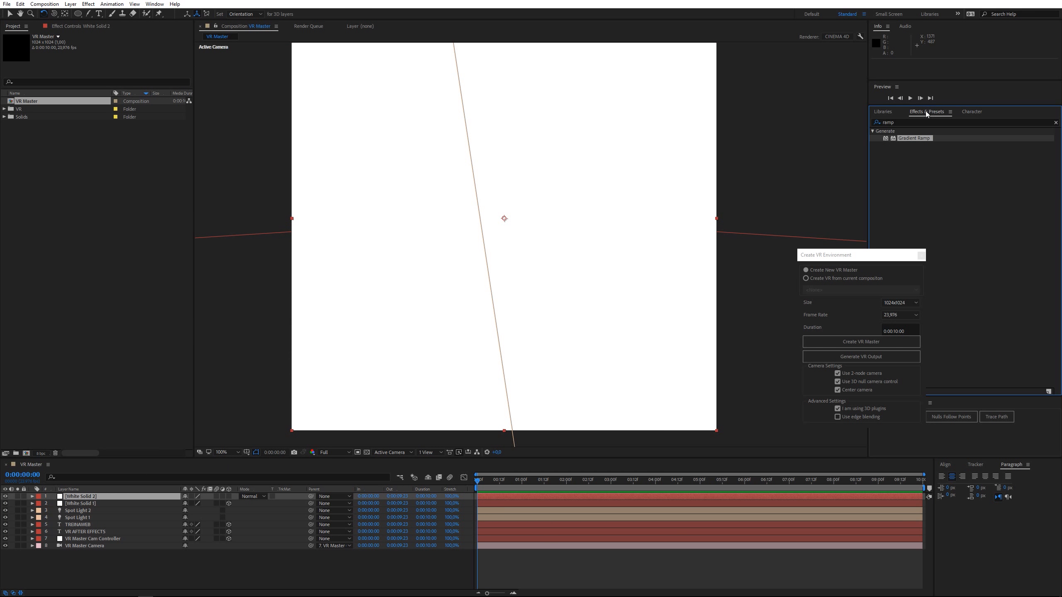
{"action": "double_click", "coordinate": [889, 122]}
{"action": "type", "text": "part"}
{"action": "left_click_drag", "start_coordinate": [909, 145], "coordinate": [516, 149]}
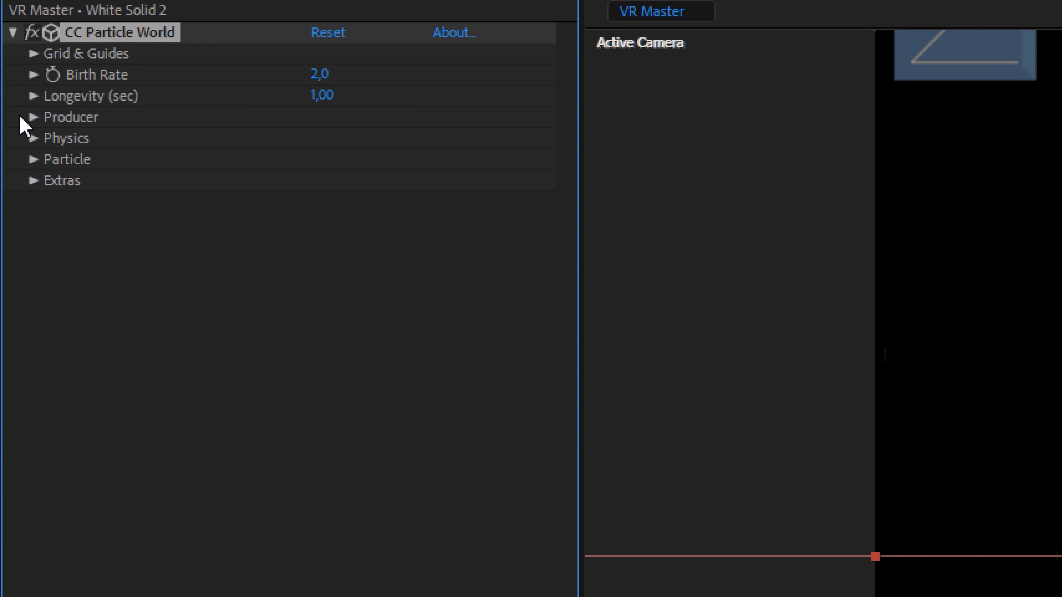
- Enlarge the particle Producer's X, Y and Z radii, keeping its position at 0, and raise the Birth Rate to about 49
{"action": "left_click", "coordinate": [33, 118]}
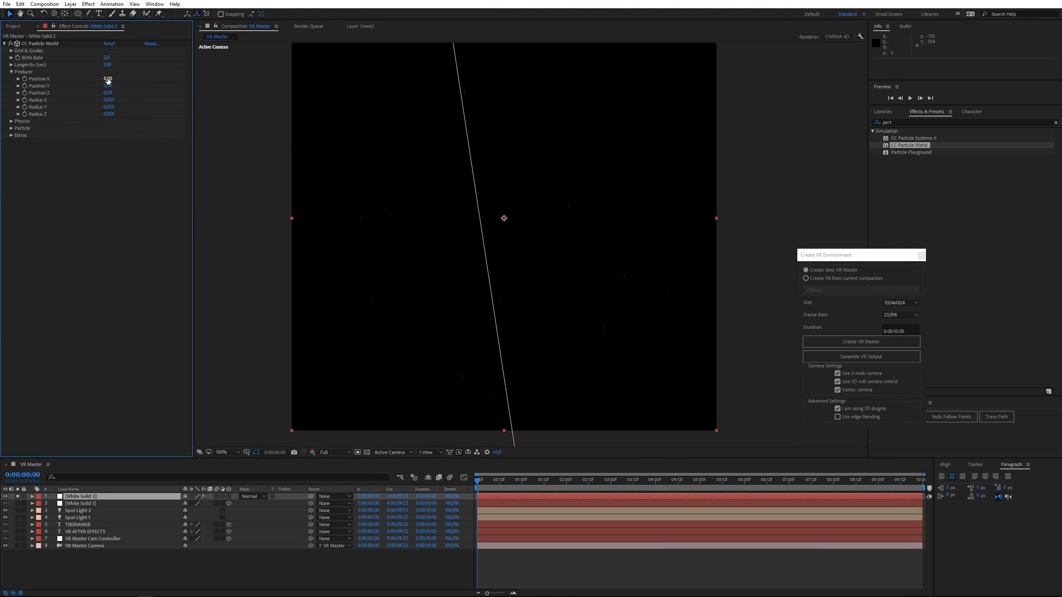
{"action": "left_click_drag", "start_coordinate": [108, 79], "coordinate": [122, 101]}
{"action": "key", "text": "ctrl+z"}
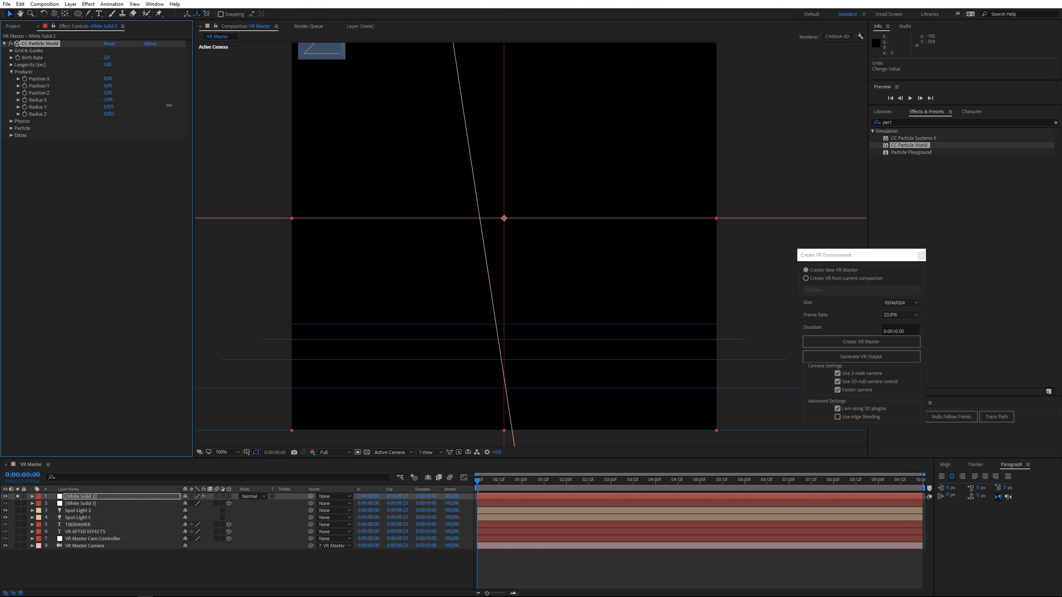
{"action": "scroll", "coordinate": [477, 191], "scroll_direction": "down", "scroll_amount": 4}
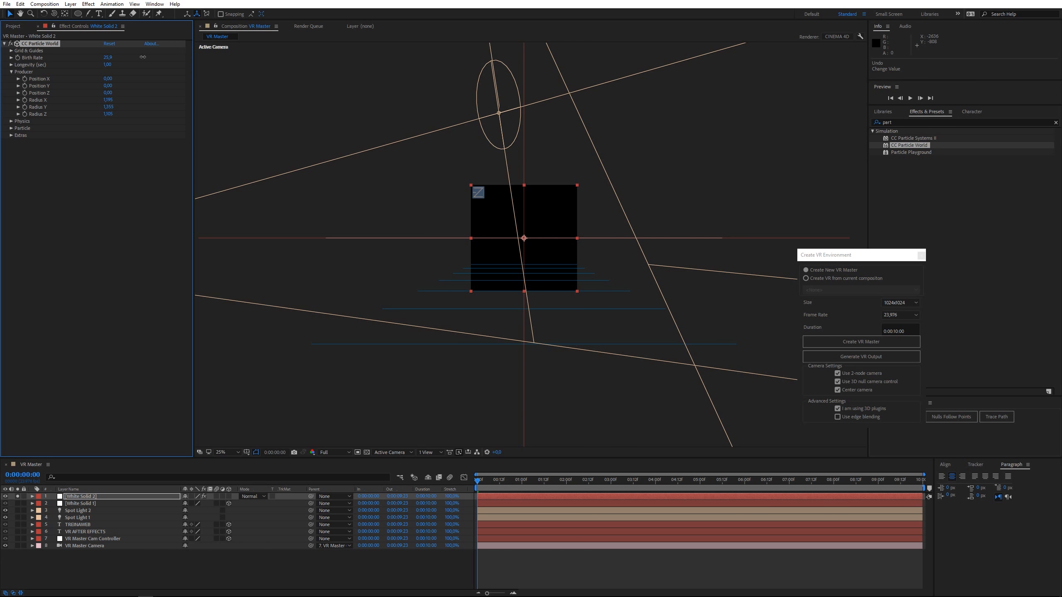
{"action": "scroll", "coordinate": [389, 154], "scroll_direction": "up", "scroll_amount": 4}
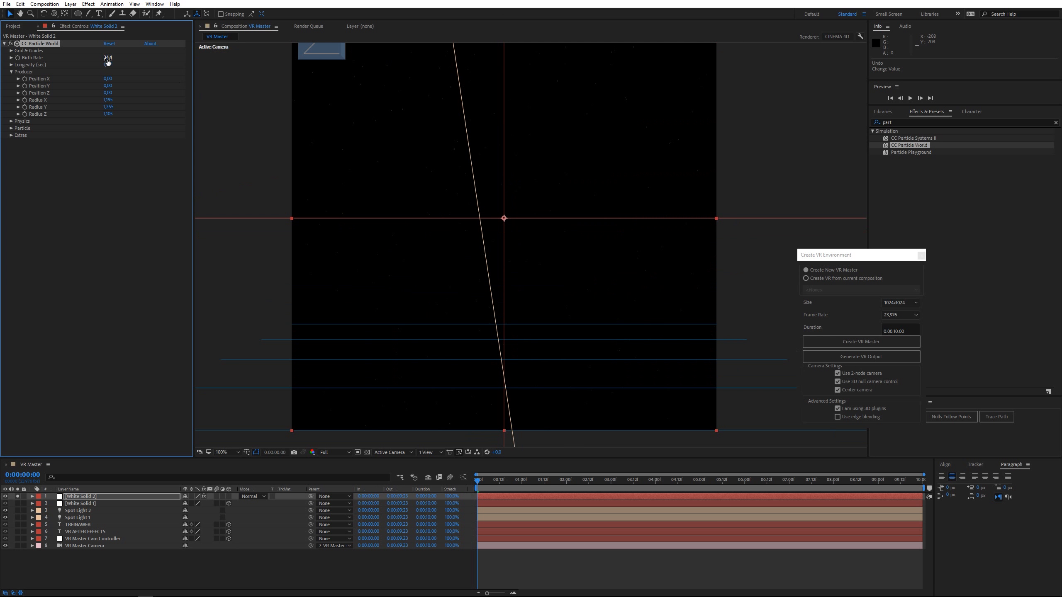
- Set the Particle Type to Shaded Sphere and reduce the particles' birth and death sizes
{"action": "left_click", "coordinate": [11, 129]}
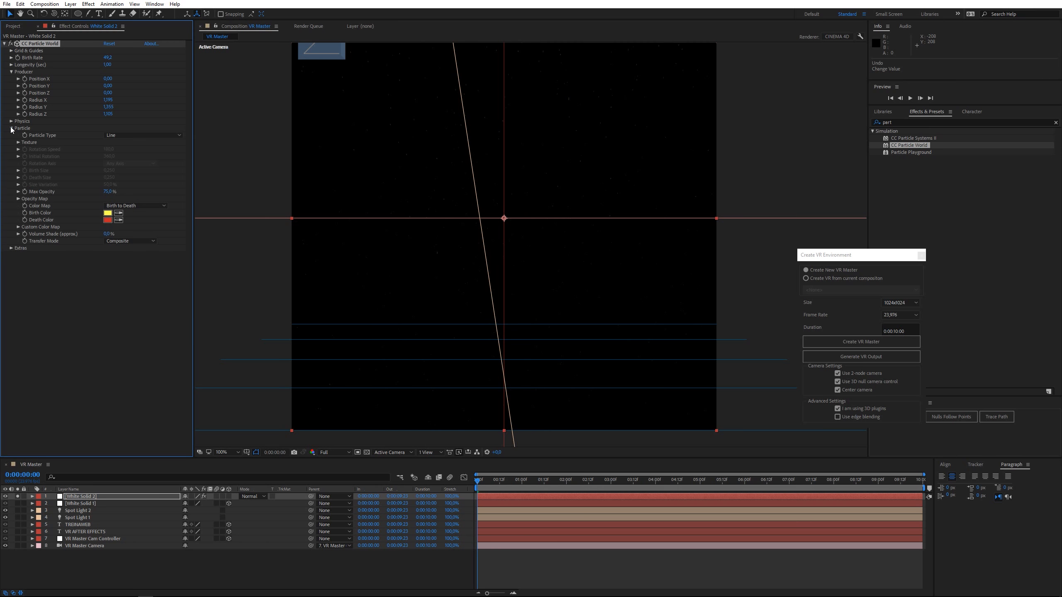
{"action": "left_click", "coordinate": [118, 135]}
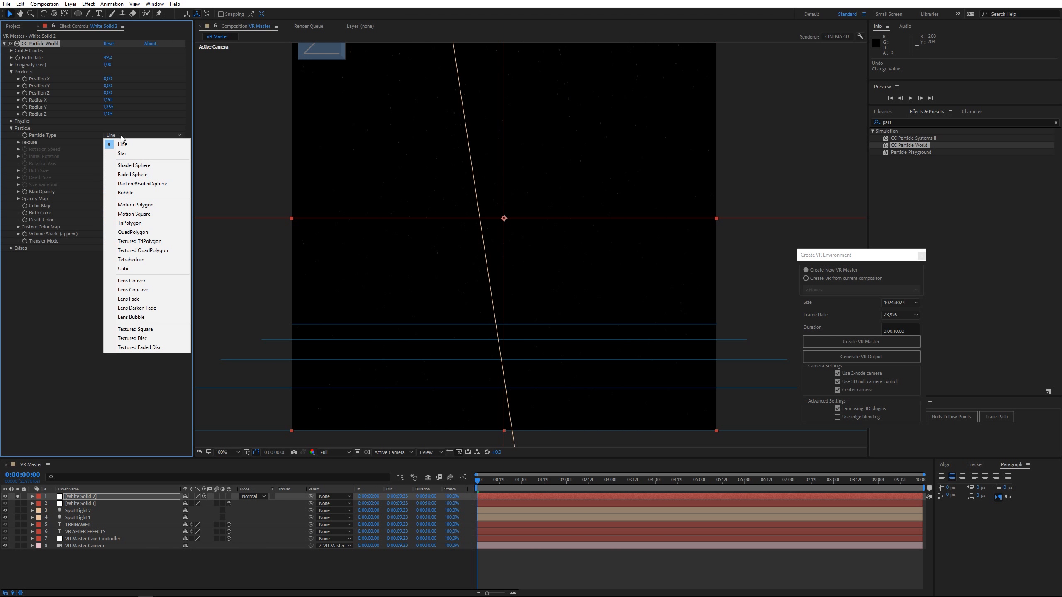
{"action": "left_click", "coordinate": [132, 166]}
{"action": "left_click_drag", "start_coordinate": [108, 170], "coordinate": [99, 170]}
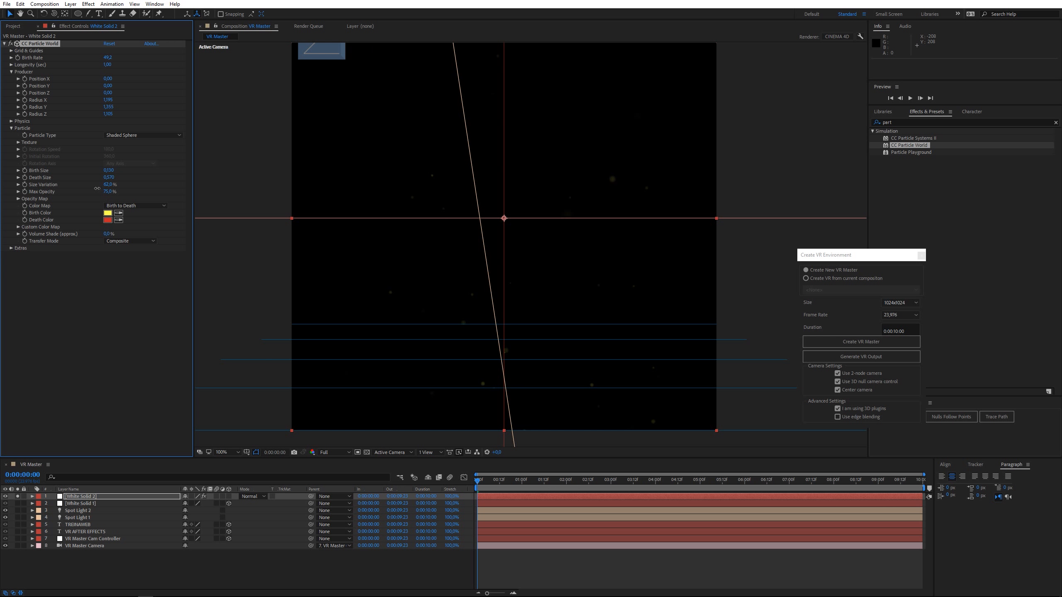
- Set the particles' Birth Color to white and their Death Color to grey 737373
{"action": "left_click", "coordinate": [104, 215]}
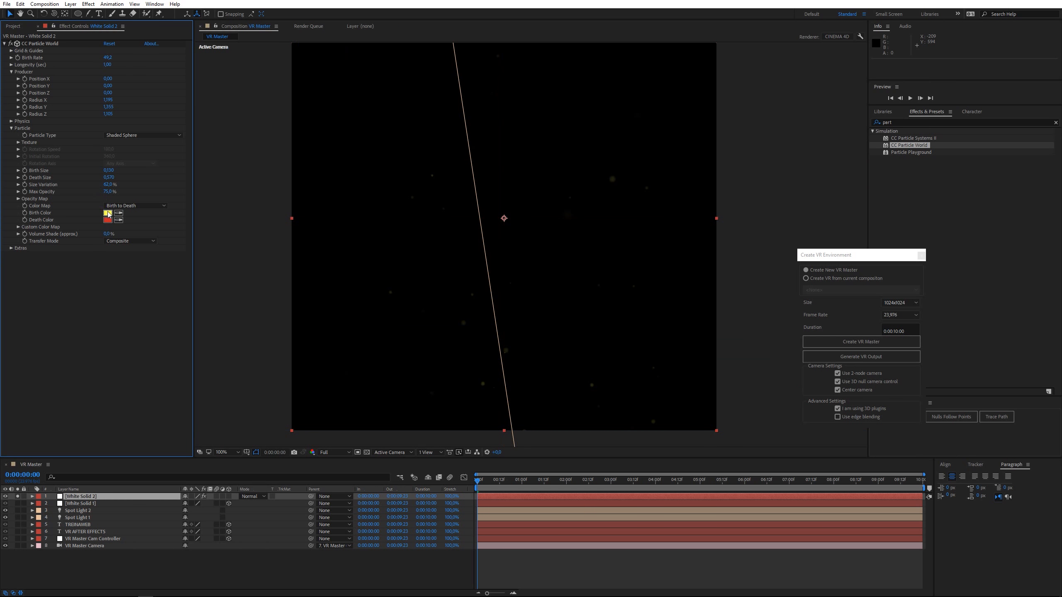
{"action": "left_click", "coordinate": [106, 212]}
{"action": "left_click_drag", "start_coordinate": [29, 36], "coordinate": [1, 5]}
{"action": "left_click", "coordinate": [192, 23]}
{"action": "left_click", "coordinate": [108, 219]}
{"action": "left_click_drag", "start_coordinate": [27, 92], "coordinate": [1, 78]}
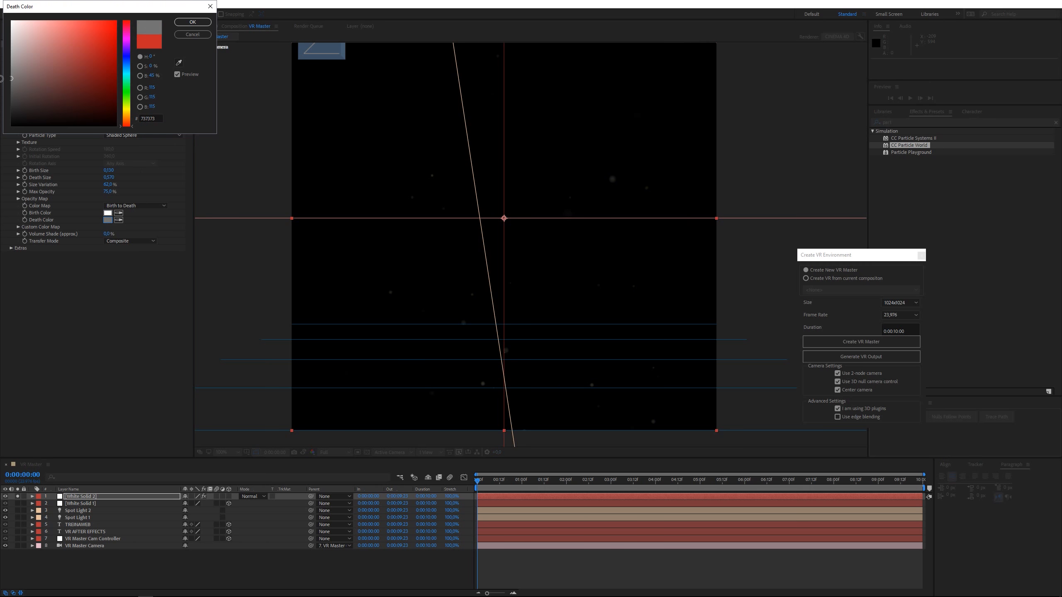
{"action": "left_click", "coordinate": [193, 22]}
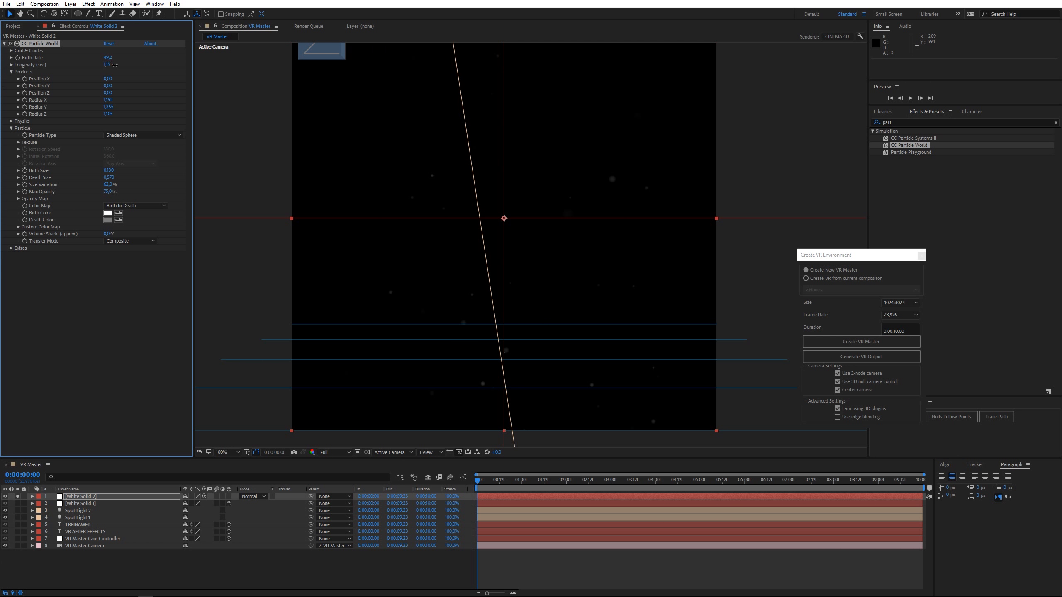
- Increase the particles' Longevity and, at 0:00:04:06, reduce the Birth Rate to about 20
{"action": "left_click_drag", "start_coordinate": [65, 69], "coordinate": [84, 75]}
{"action": "left_click_drag", "start_coordinate": [484, 486], "coordinate": [667, 481]}
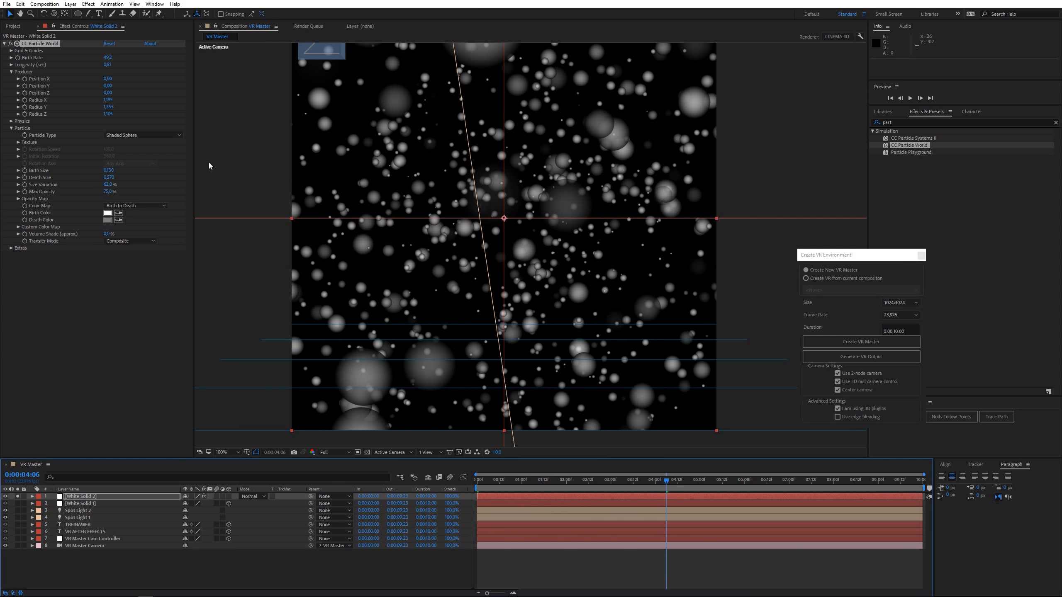
{"action": "left_click_drag", "start_coordinate": [108, 57], "coordinate": [59, 73]}
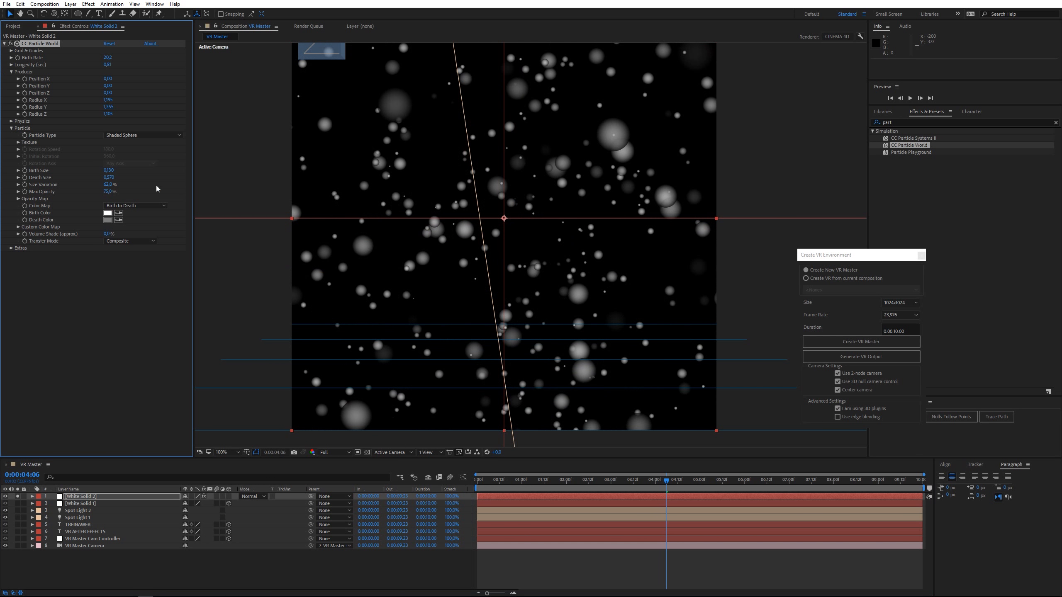
- Spread the particles by raising Radius X to about 24.7, enlarging Radius Y and Z, and slightly increasing the Birth Rate
{"action": "left_click_drag", "start_coordinate": [109, 101], "coordinate": [171, 102]}
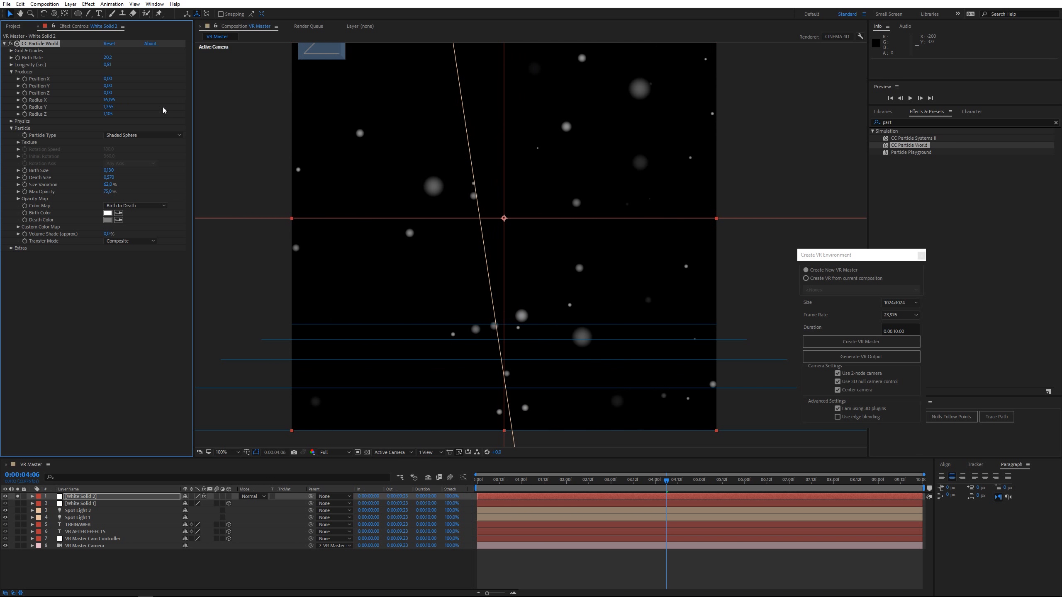
{"action": "mouse_move", "coordinate": [110, 114]}
{"action": "left_mouse_down"}
{"action": "mouse_move", "coordinate": [224, 112]}
{"action": "mouse_move", "coordinate": [115, 111]}
{"action": "left_mouse_up"}
{"action": "mouse_move", "coordinate": [112, 114]}
{"action": "left_mouse_down"}
{"action": "mouse_move", "coordinate": [146, 114]}
{"action": "mouse_move", "coordinate": [109, 108]}
{"action": "left_mouse_up"}
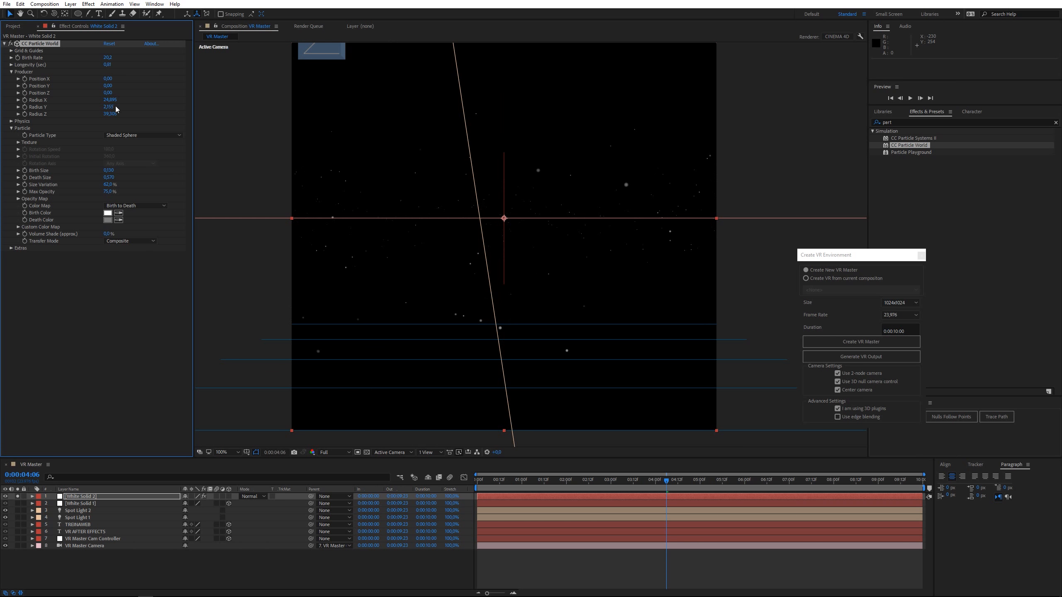
{"action": "left_click_drag", "start_coordinate": [112, 106], "coordinate": [120, 107]}
{"action": "left_click_drag", "start_coordinate": [110, 58], "coordinate": [115, 58]}
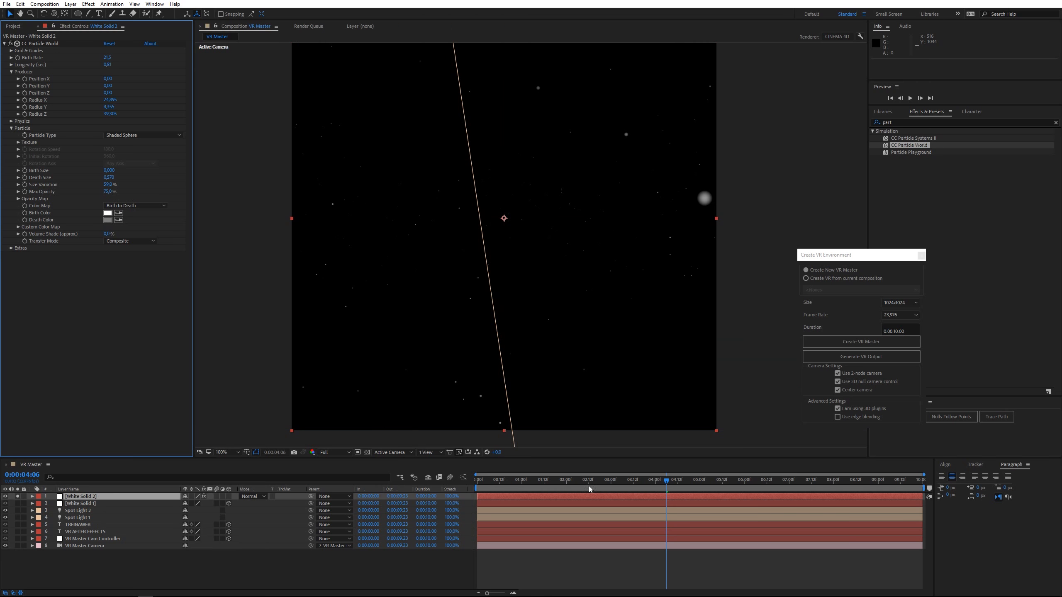
- Preview the floating particles together with the lit text and floor, and save the project
{"action": "left_click_drag", "start_coordinate": [590, 490], "coordinate": [543, 477]}
{"action": "key", "text": "space"}
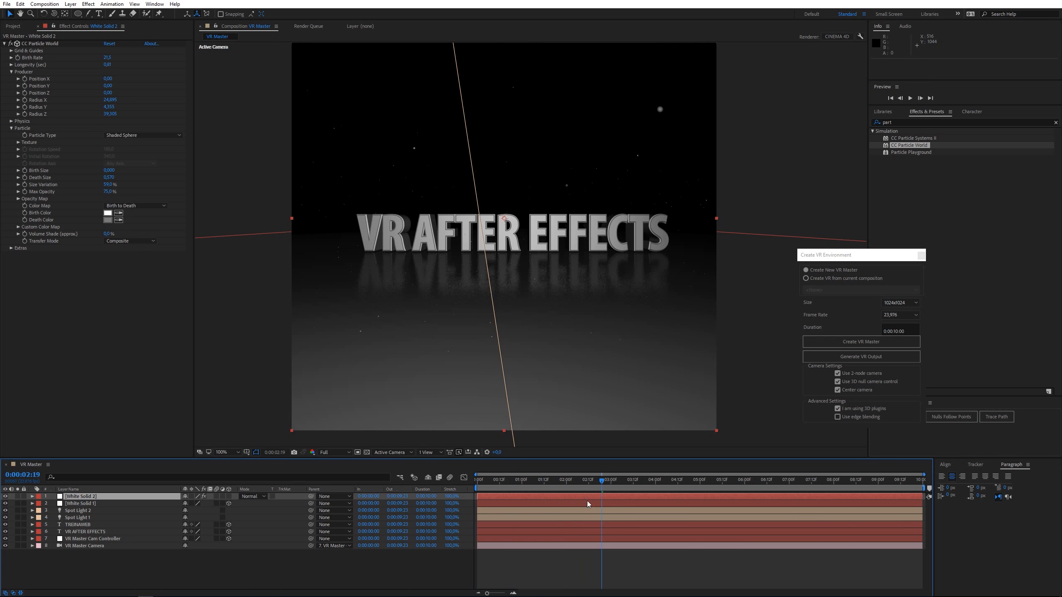
{"action": "left_click", "coordinate": [7, 4]}
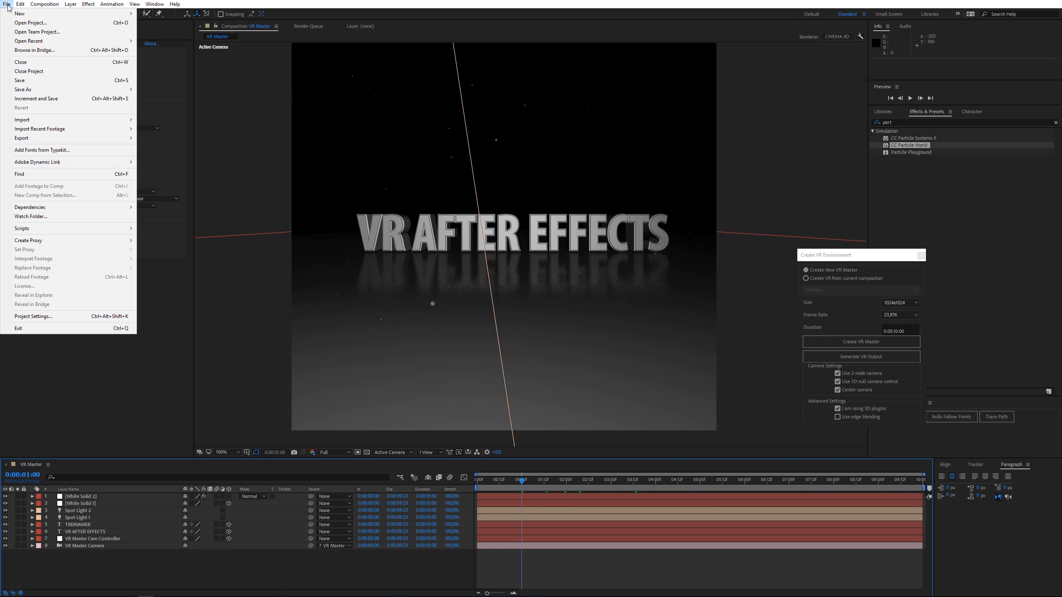
{"action": "left_click", "coordinate": [19, 81]}
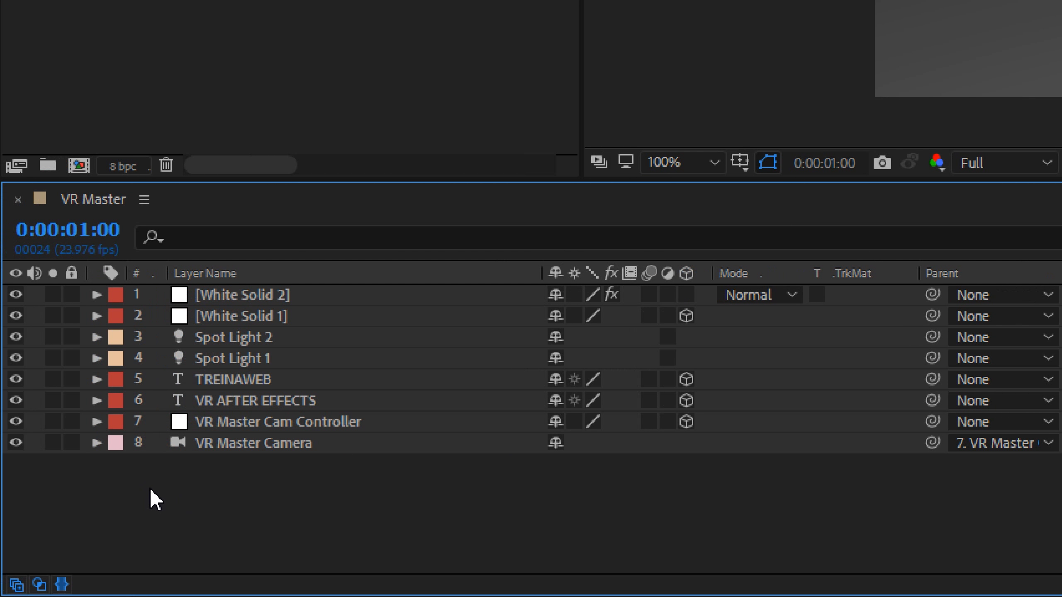
- Switch the VR Master composition's 3D renderer to Classic 3D
{"action": "right_click", "coordinate": [137, 491]}
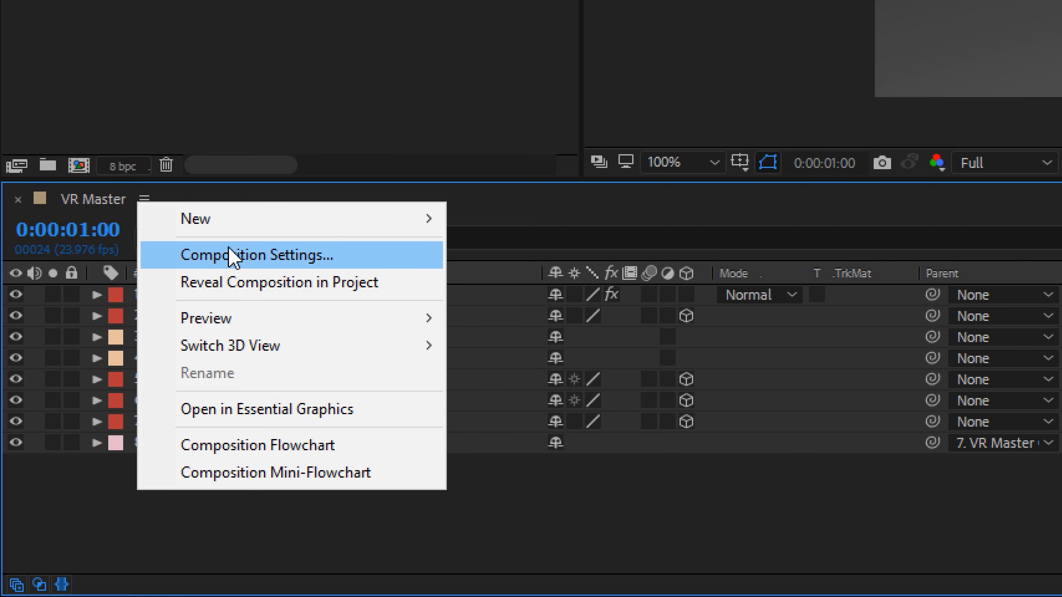
{"action": "left_click", "coordinate": [219, 254]}
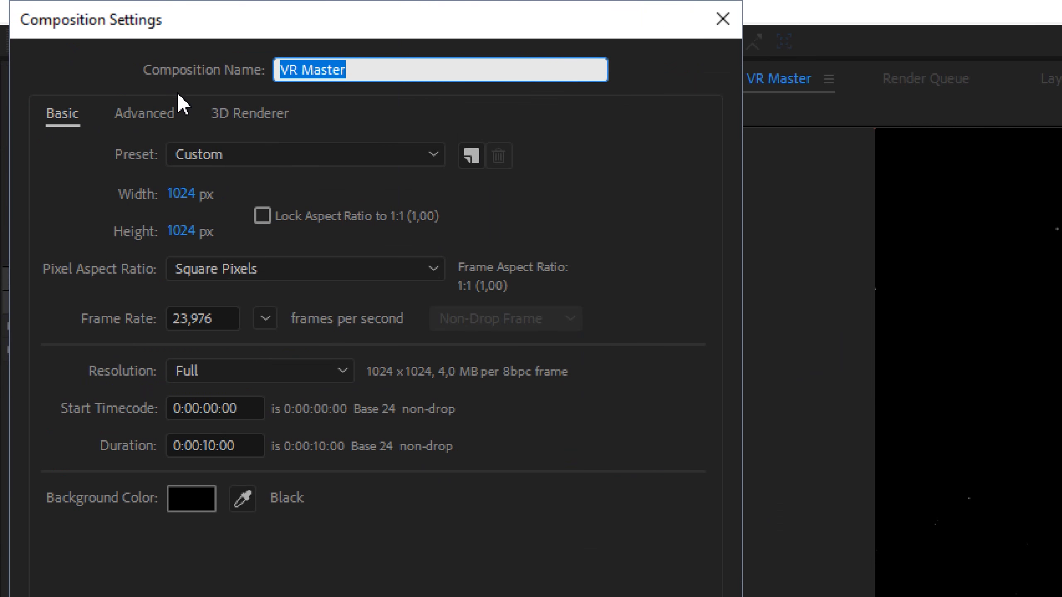
{"action": "left_click", "coordinate": [83, 38]}
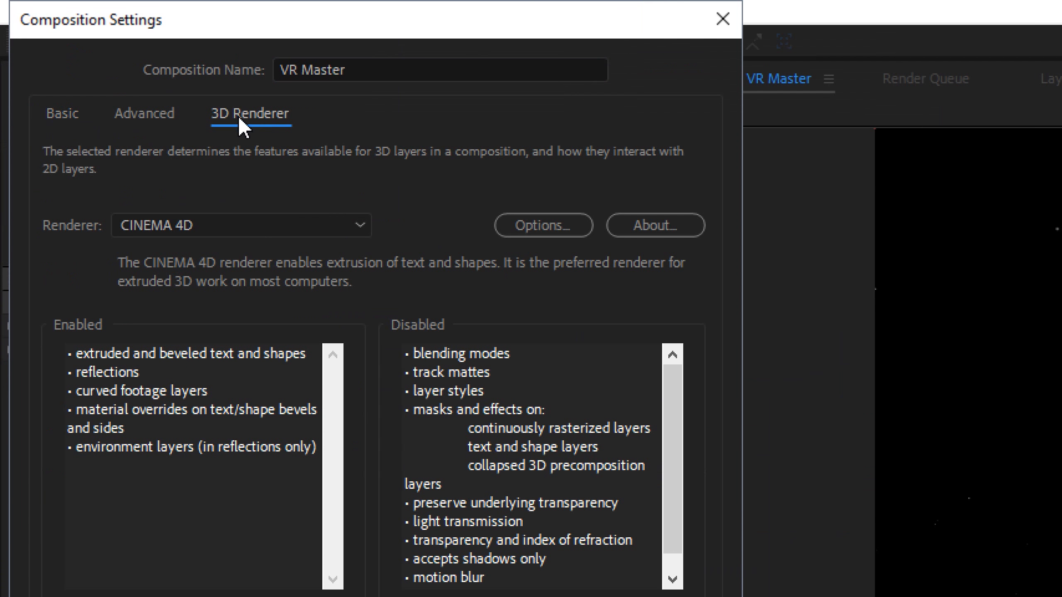
{"action": "left_click", "coordinate": [225, 227]}
{"action": "left_click", "coordinate": [197, 253]}
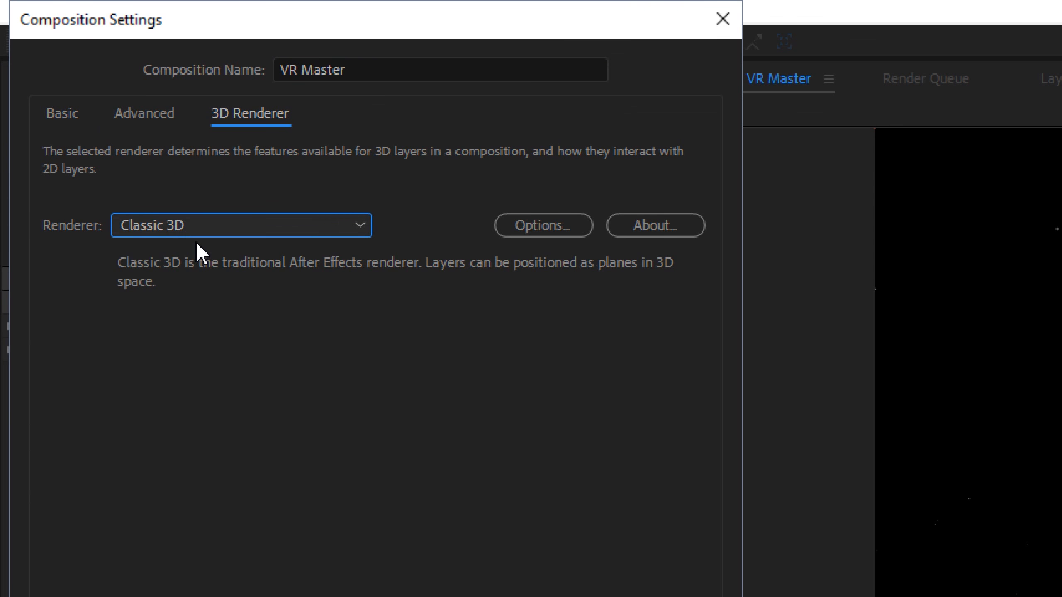
{"action": "left_click", "coordinate": [180, 216]}
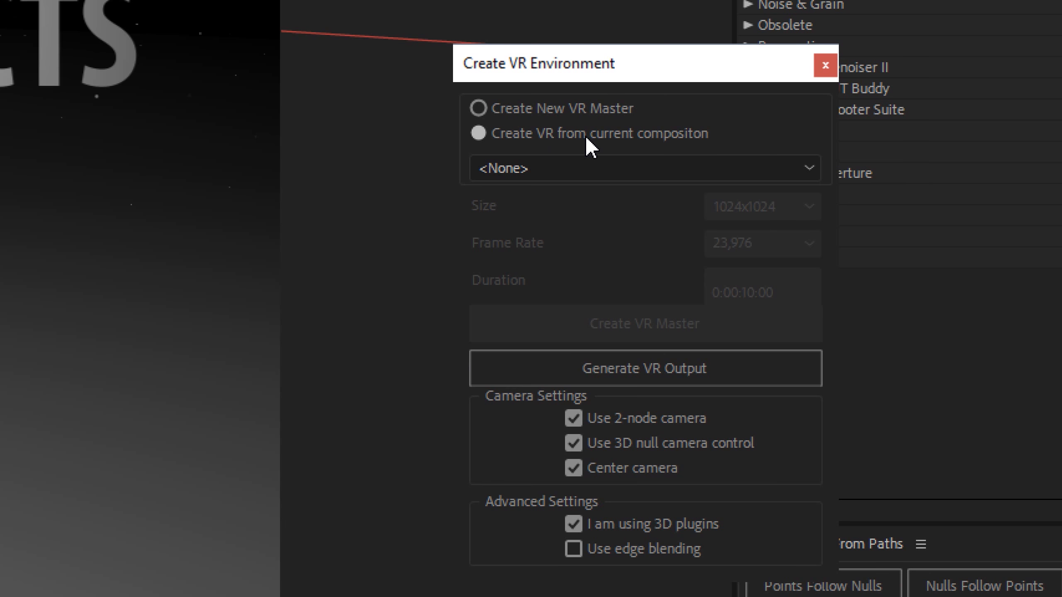
- Generate the VR output from the existing VR Master composition with Create VR Environment
{"action": "left_click", "coordinate": [636, 165]}
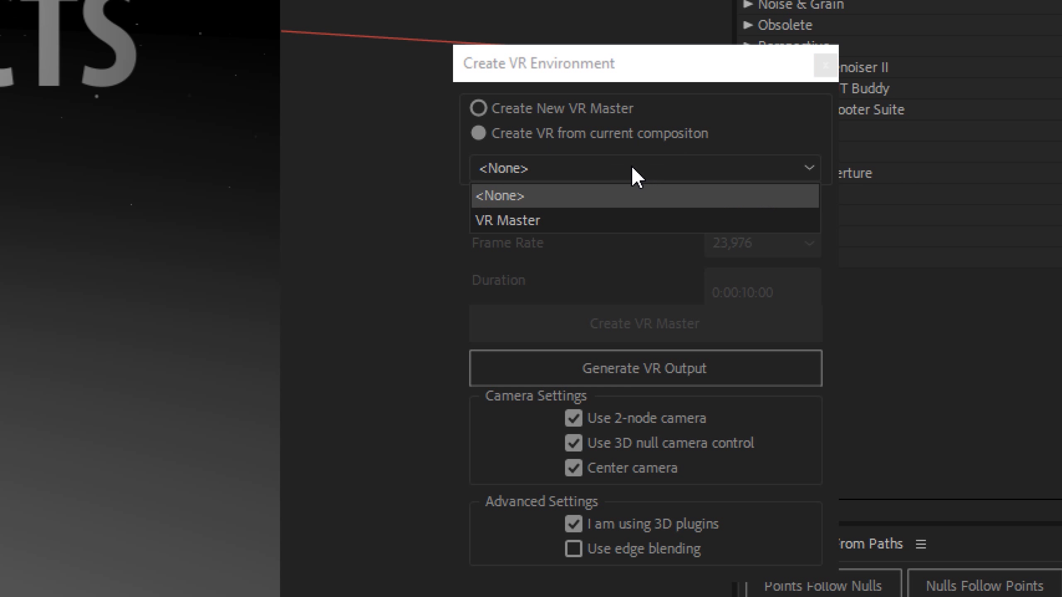
{"action": "left_click", "coordinate": [532, 222]}
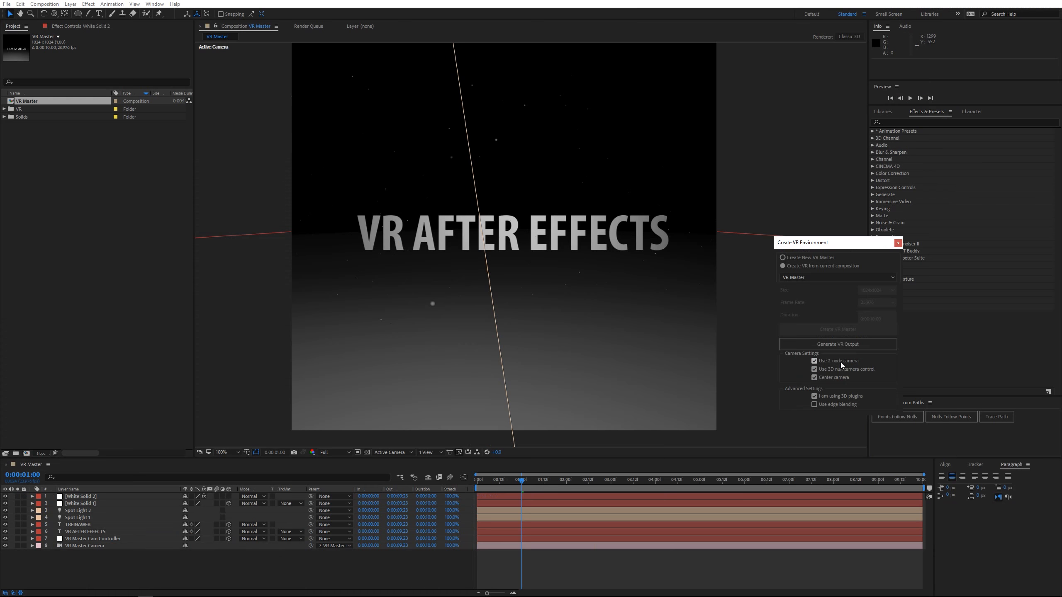
{"action": "left_click", "coordinate": [840, 344]}
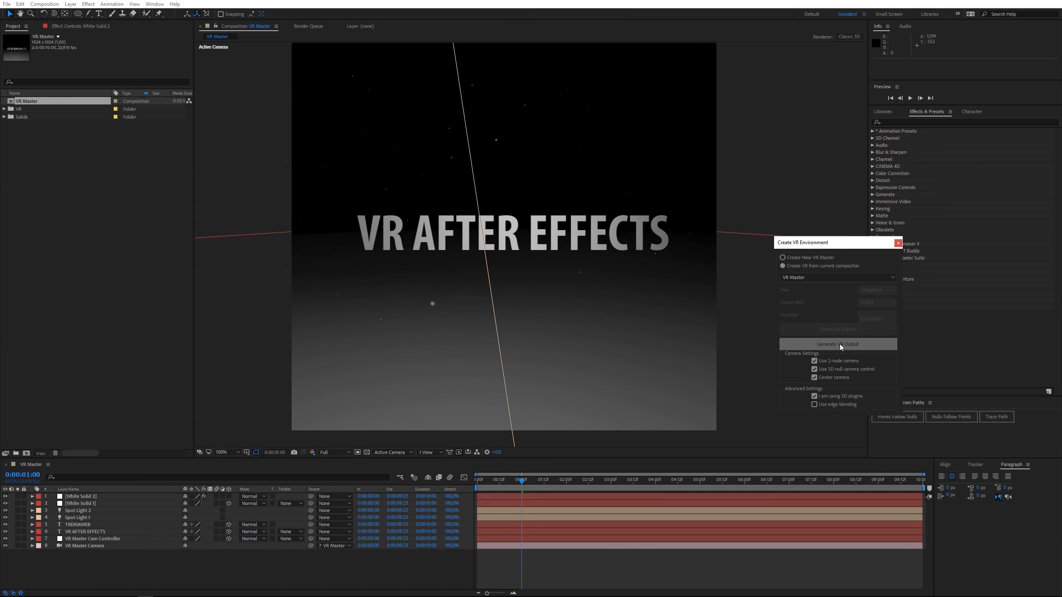
{"action": "scroll", "coordinate": [602, 262], "scroll_direction": "down", "scroll_amount": 3}
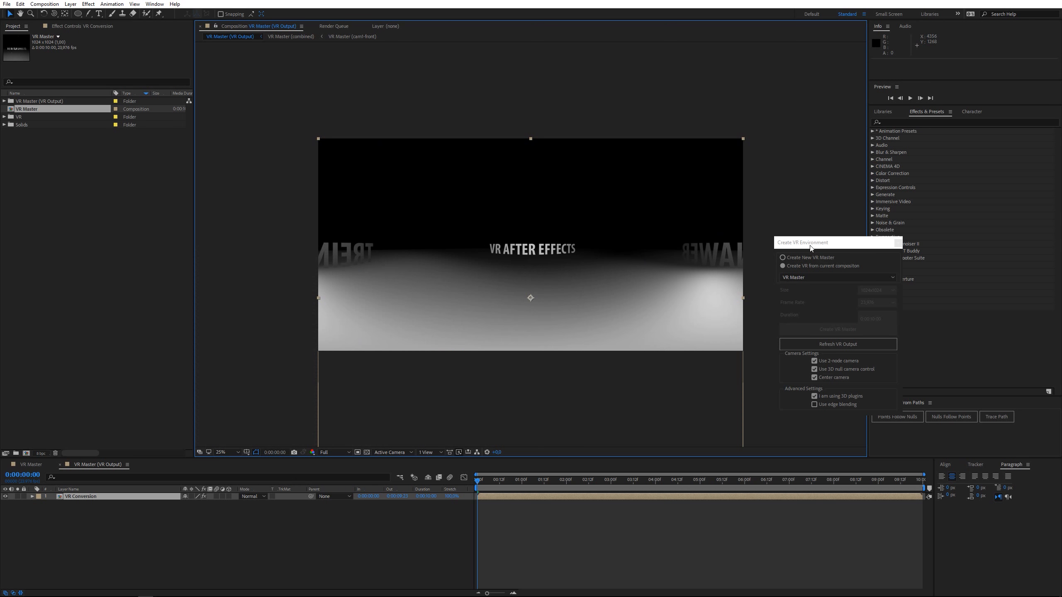
{"action": "left_click_drag", "start_coordinate": [810, 248], "coordinate": [840, 244]}
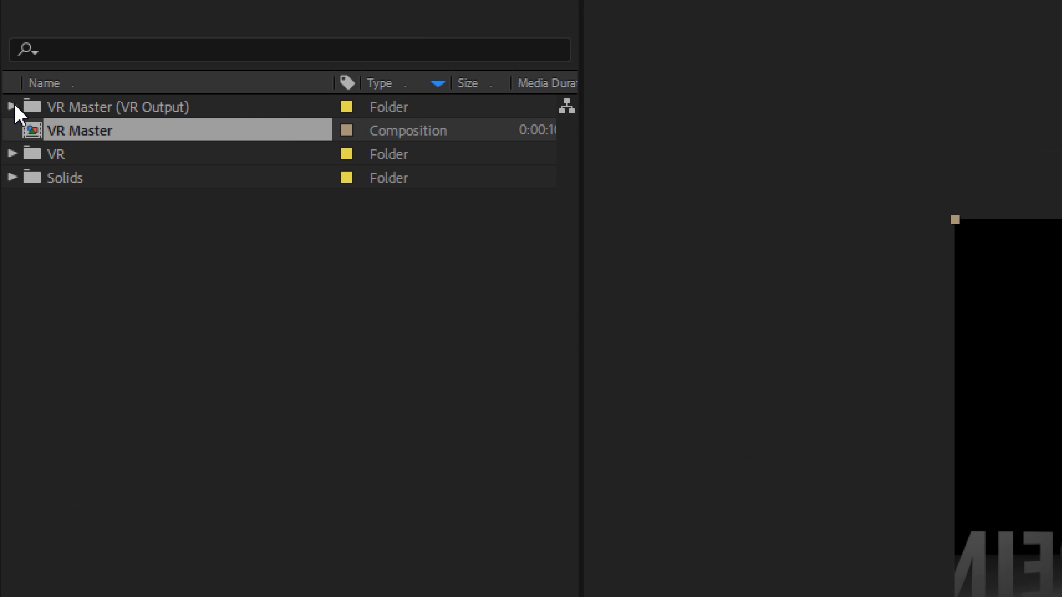
- Examine the combined, bottom, top, left, back and front camera compositions in the _VRSupportPrecomps folder
{"action": "left_click", "coordinate": [4, 101]}
{"action": "left_click", "coordinate": [35, 154]}
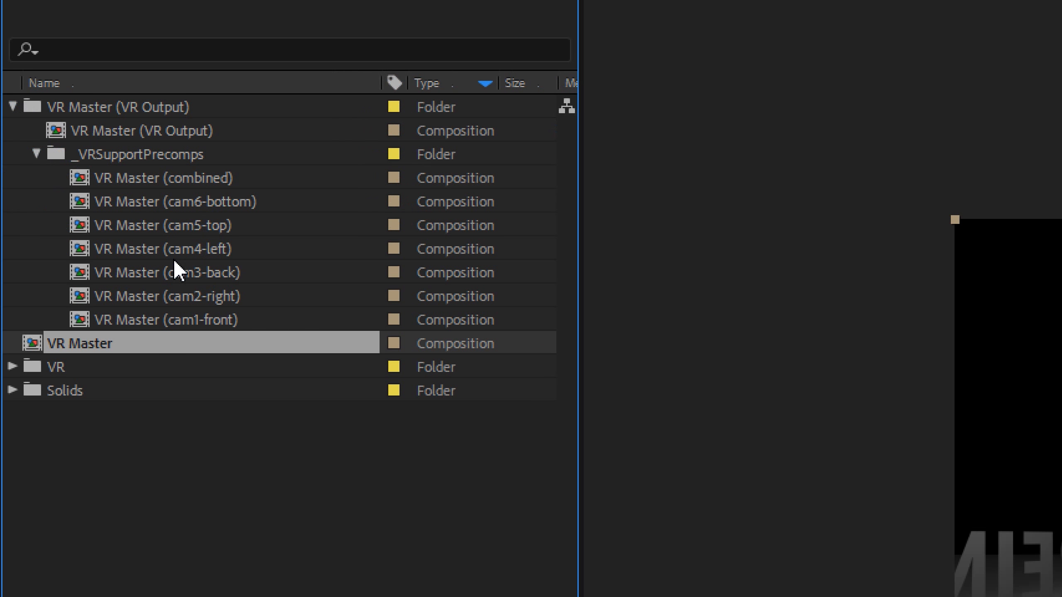
{"action": "left_click", "coordinate": [138, 179]}
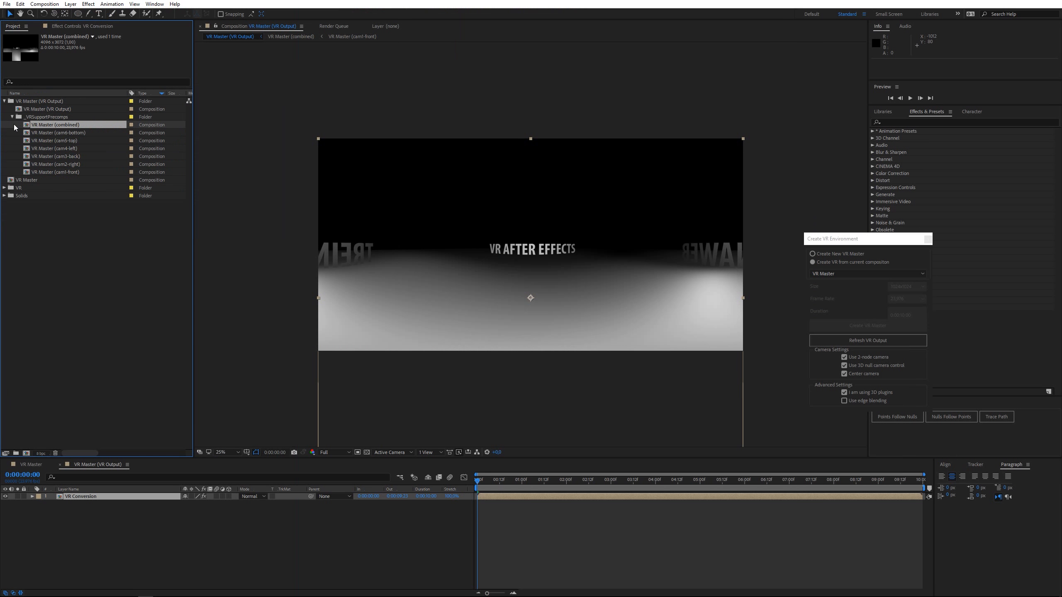
{"action": "double_click", "coordinate": [25, 126]}
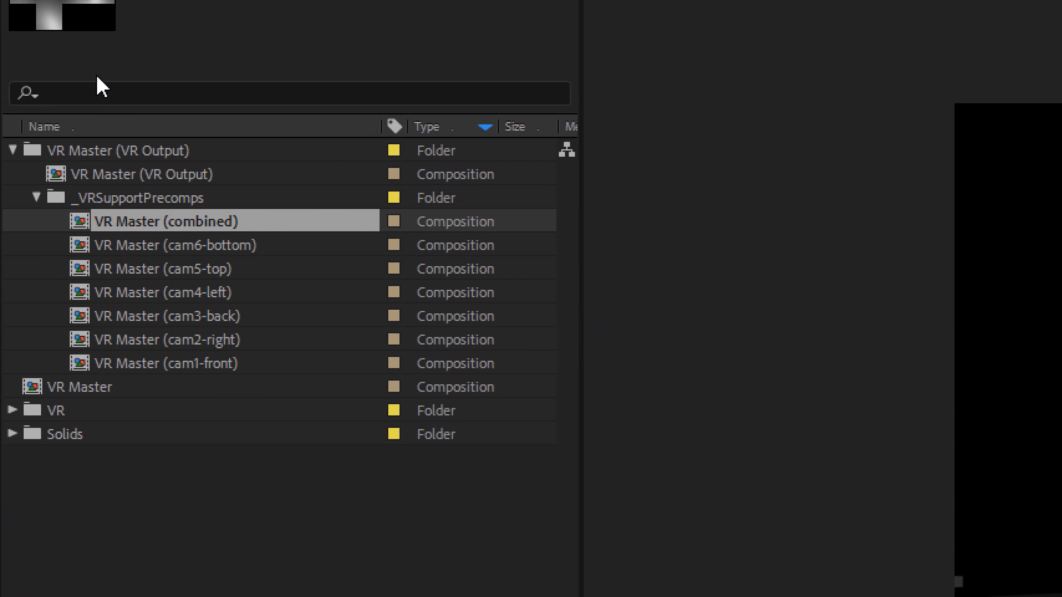
{"action": "double_click", "coordinate": [143, 246]}
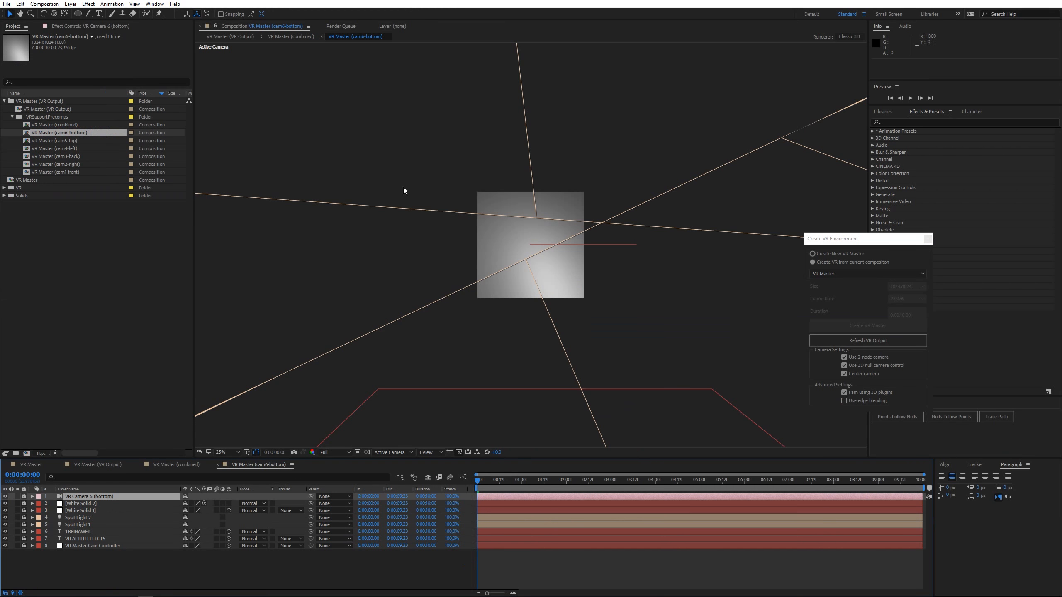
{"action": "double_click", "coordinate": [60, 140]}
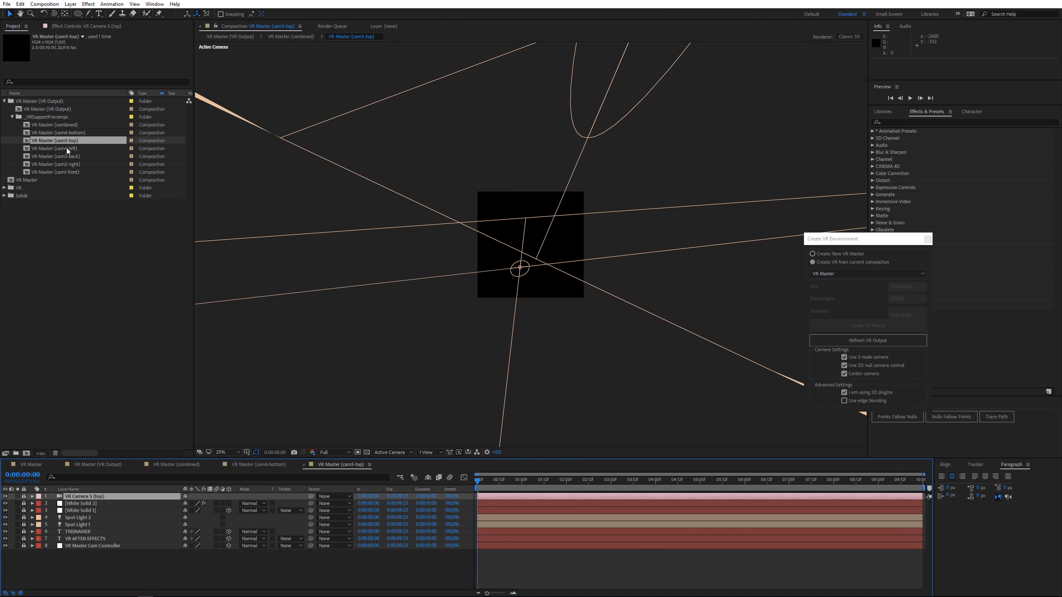
{"action": "double_click", "coordinate": [61, 149]}
{"action": "double_click", "coordinate": [65, 158]}
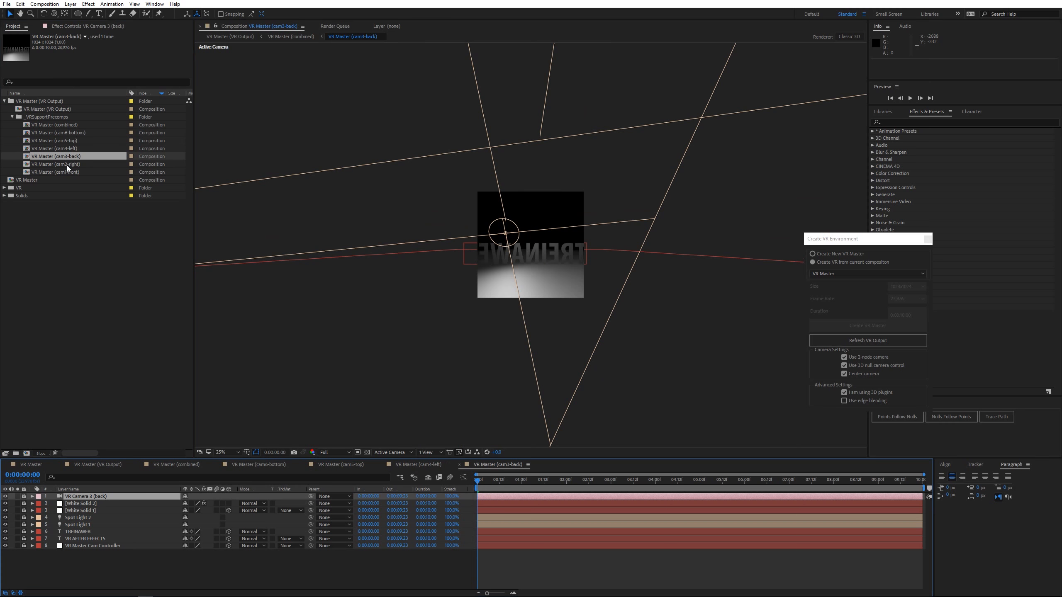
{"action": "double_click", "coordinate": [60, 171]}
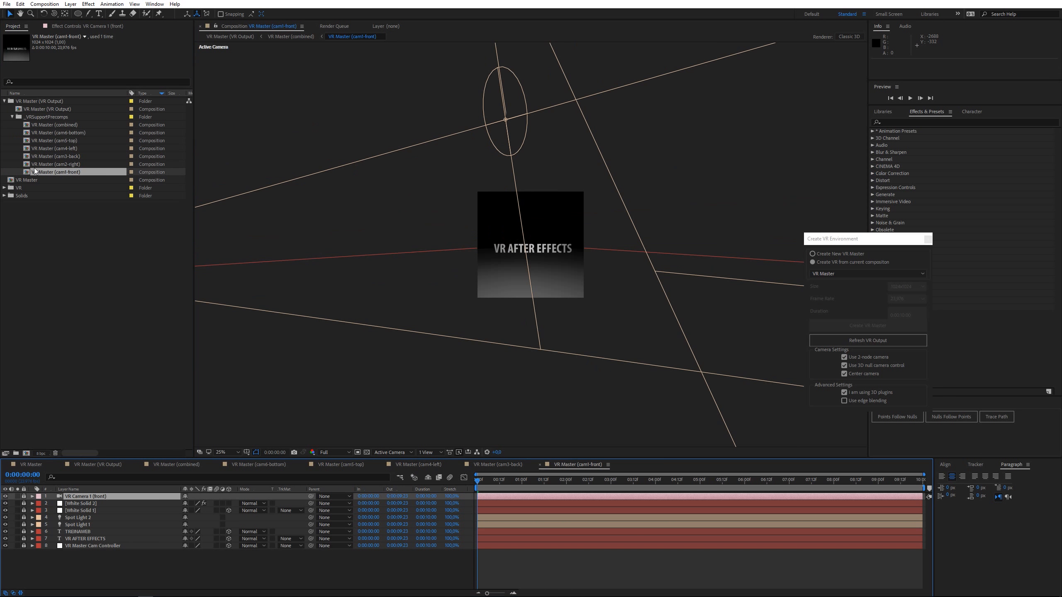
{"action": "left_click", "coordinate": [13, 117]}
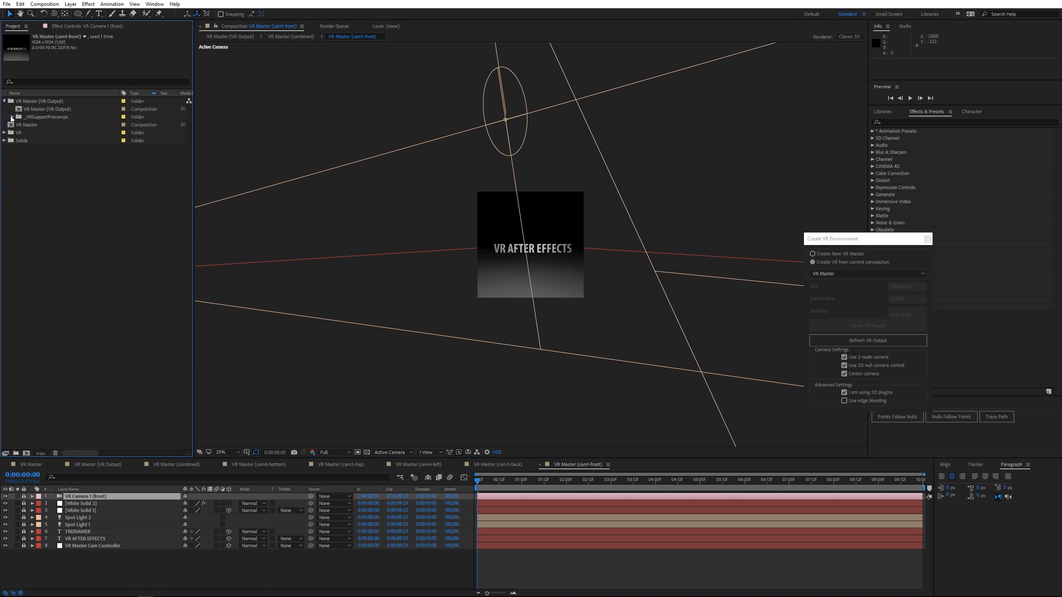
- Create a composition from VR Master (VR Output) and name it VR Master (VR preview)
{"action": "double_click", "coordinate": [21, 110]}
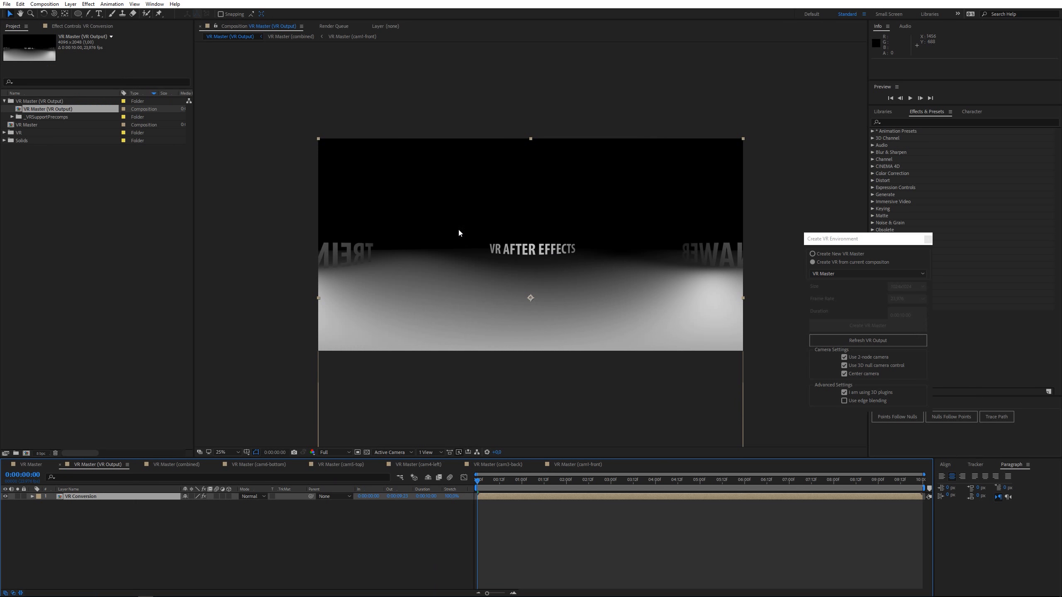
{"action": "key", "text": "period"}
{"action": "key", "text": "period"}
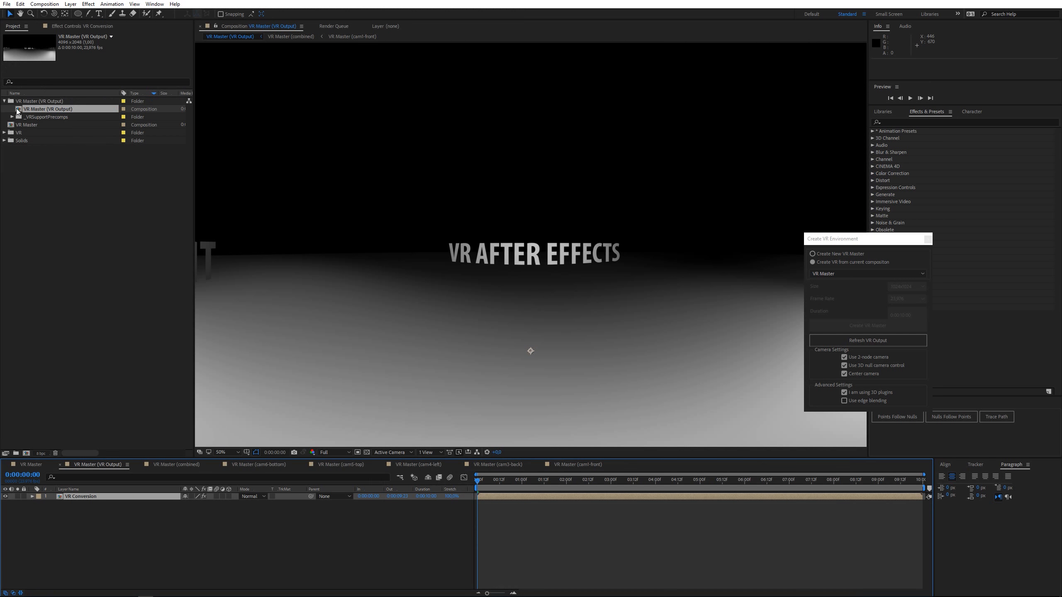
{"action": "left_click_drag", "start_coordinate": [17, 109], "coordinate": [26, 453]}
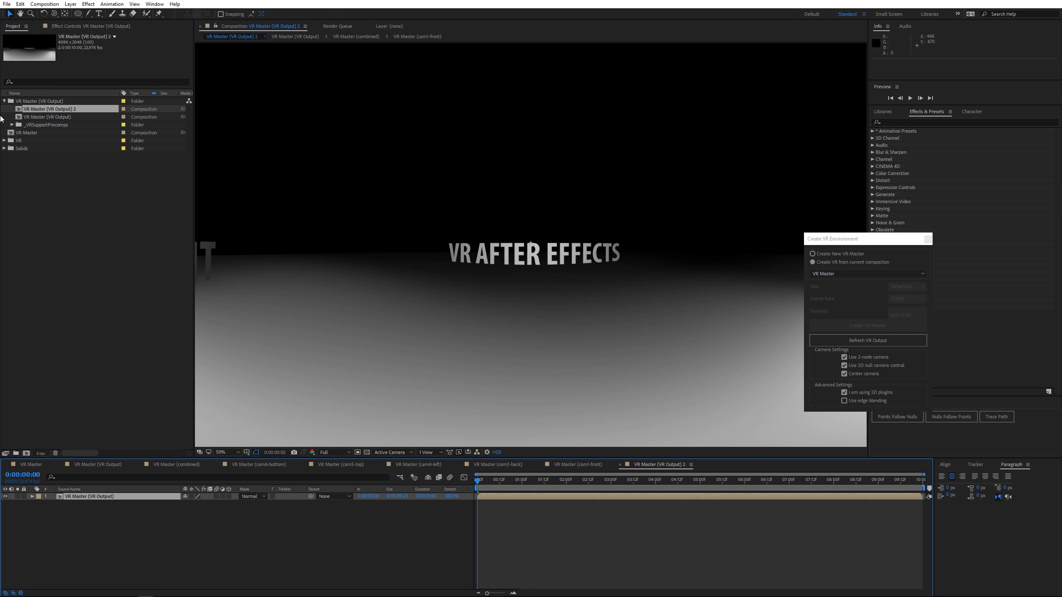
{"action": "type", "text": "pr"}
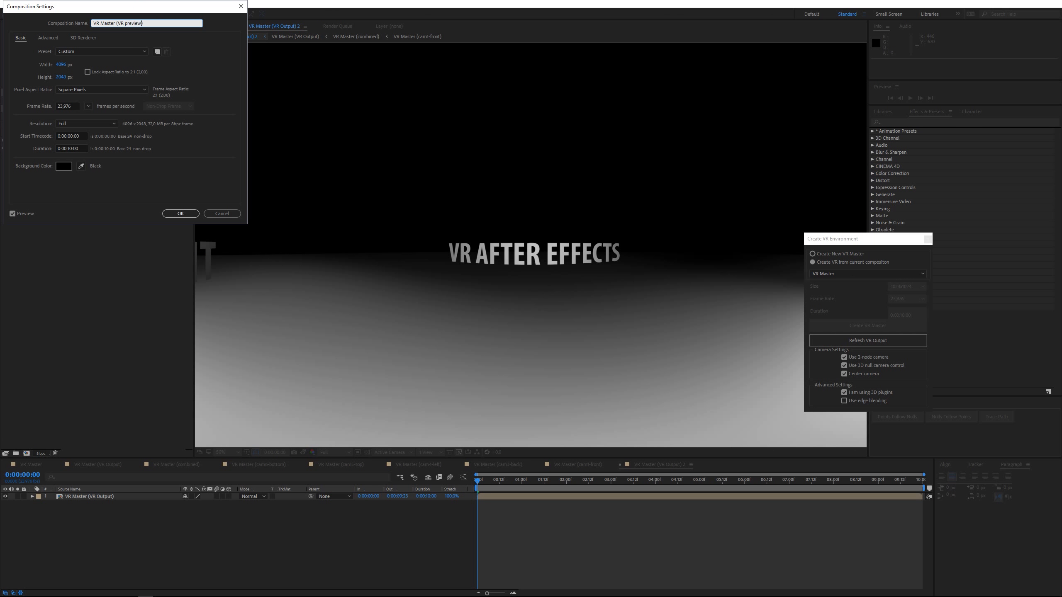
{"action": "key", "text": "Return"}
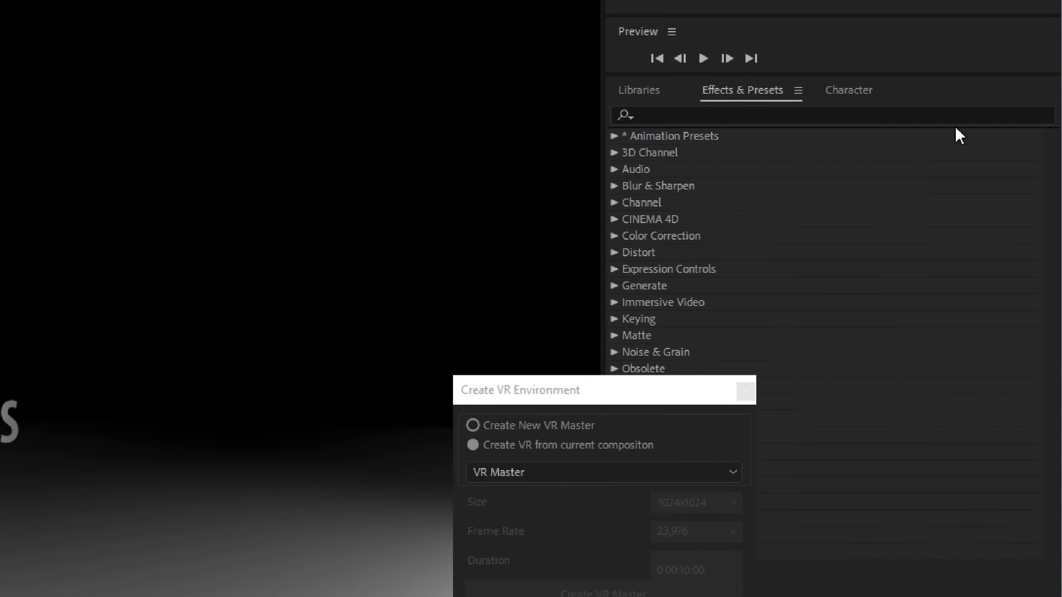
- Find the VR Sphere to Plane effect and apply it to the VR Master (VR Output) layer in the preview composition
{"action": "left_click", "coordinate": [936, 122]}
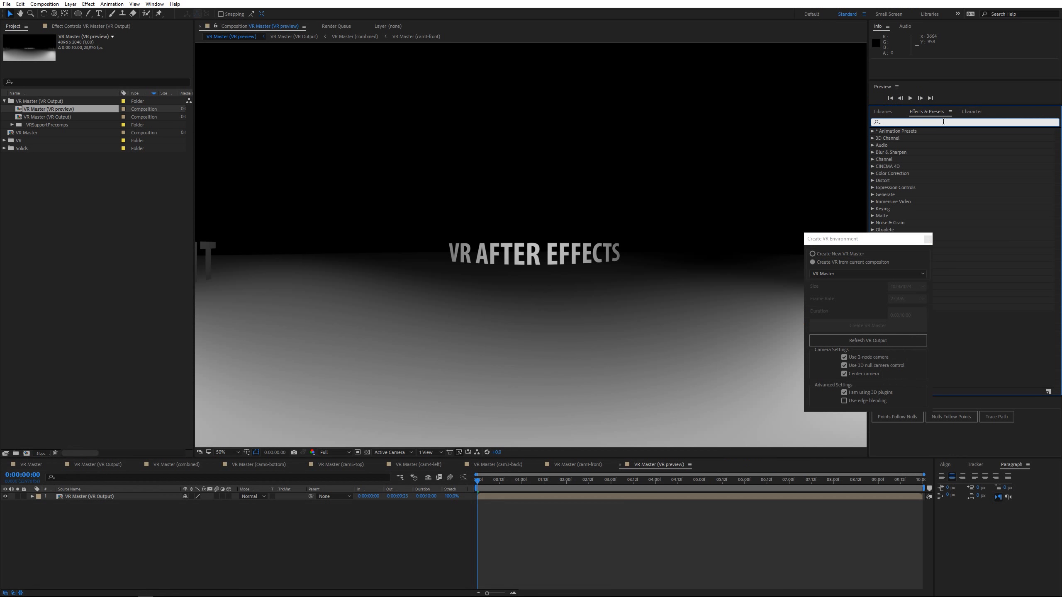
{"action": "type", "text": "sphe"}
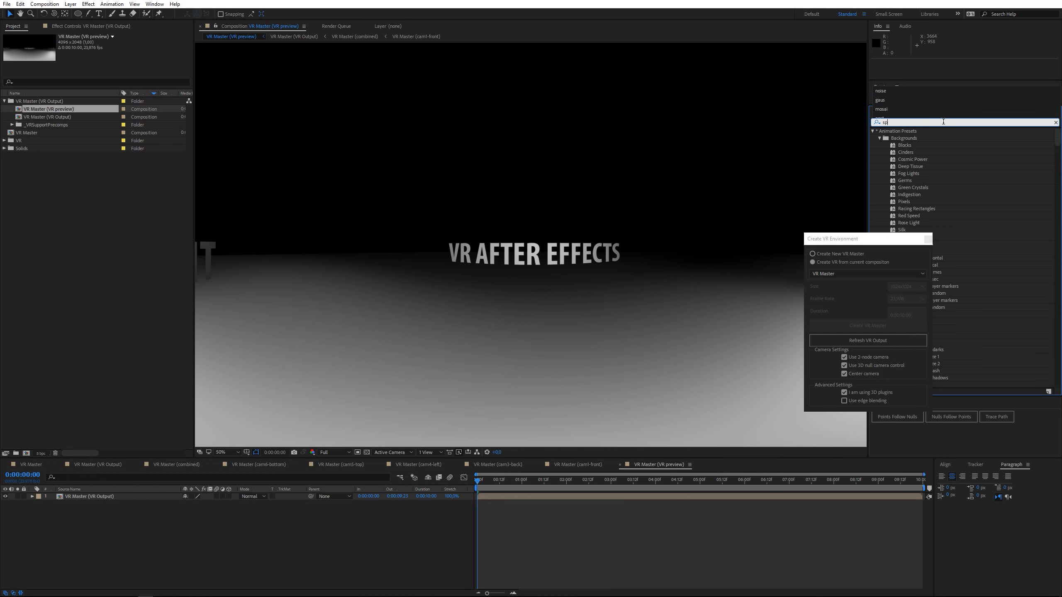
{"action": "left_click_drag", "start_coordinate": [918, 166], "coordinate": [621, 209]}
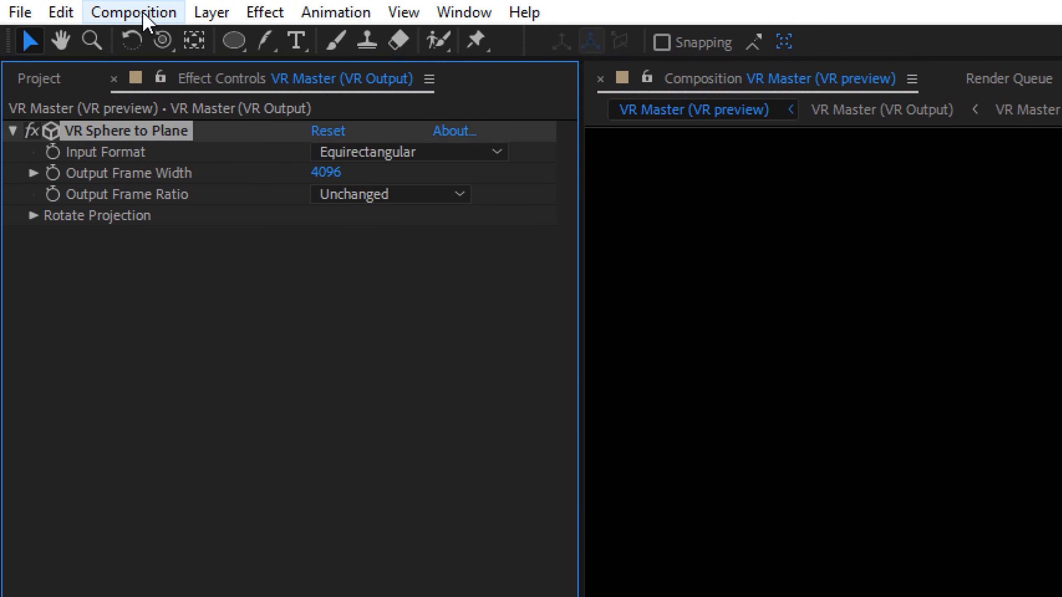
- Add a camera with a chosen lens preset to the VR Master (VR preview) composition
{"action": "left_click", "coordinate": [214, 13]}
{"action": "mouse_move", "coordinate": [241, 42]}
{"action": "left_click", "coordinate": [543, 121]}
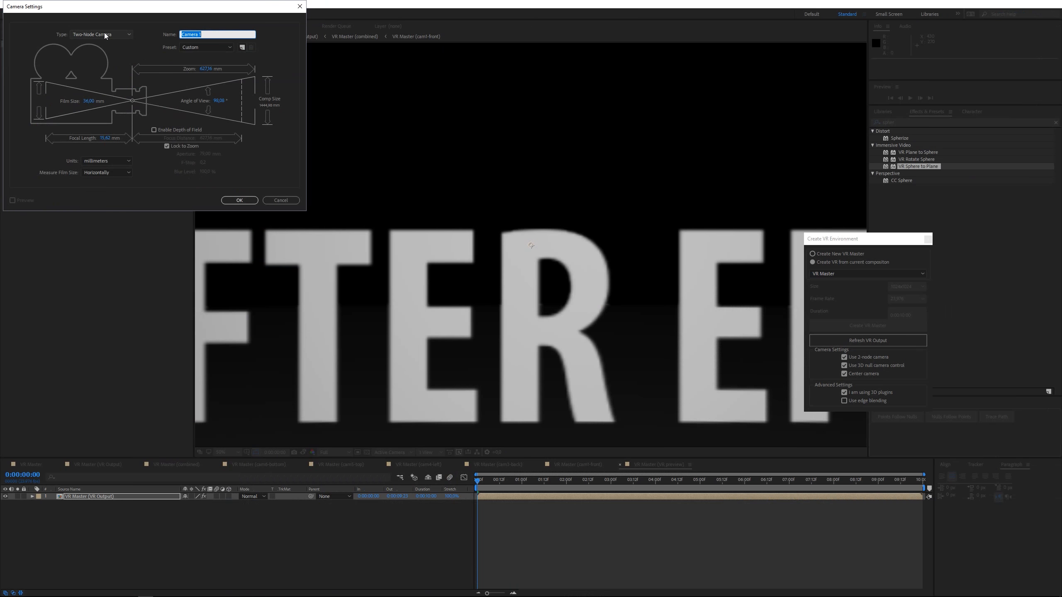
{"action": "left_click", "coordinate": [104, 35]}
{"action": "left_click", "coordinate": [199, 48]}
{"action": "left_click", "coordinate": [199, 48]}
{"action": "left_click", "coordinate": [197, 56]}
{"action": "left_click", "coordinate": [253, 201]}
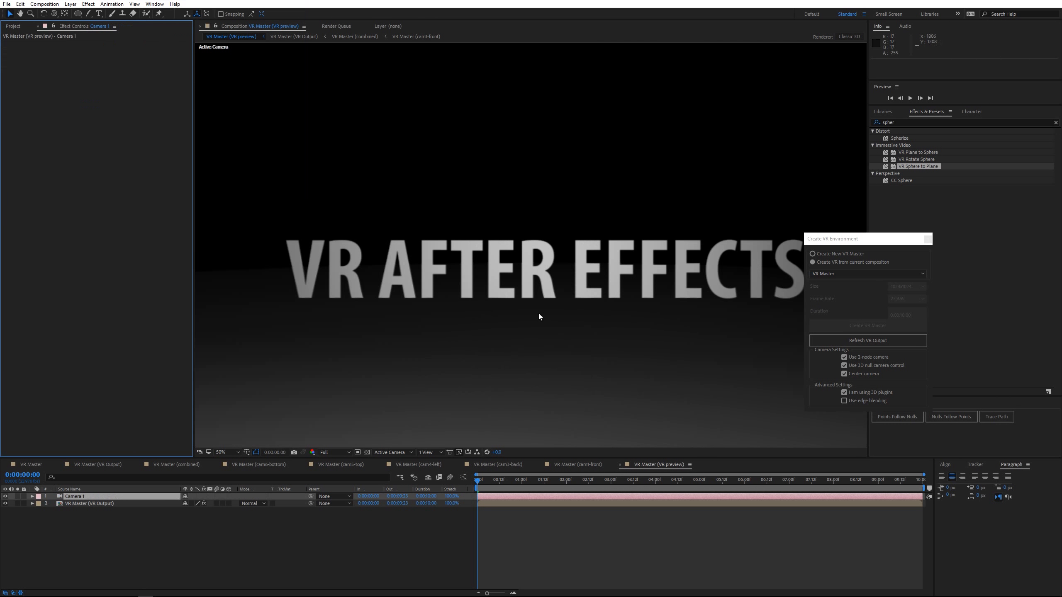
- Orbit the camera to inspect the VR preview around both texts, moving the time to 0:00:02:15
{"action": "left_click_drag", "start_coordinate": [638, 266], "coordinate": [548, 165]}
{"action": "left_click_drag", "start_coordinate": [369, 185], "coordinate": [434, 242]}
{"action": "left_click_drag", "start_coordinate": [531, 270], "coordinate": [477, 275]}
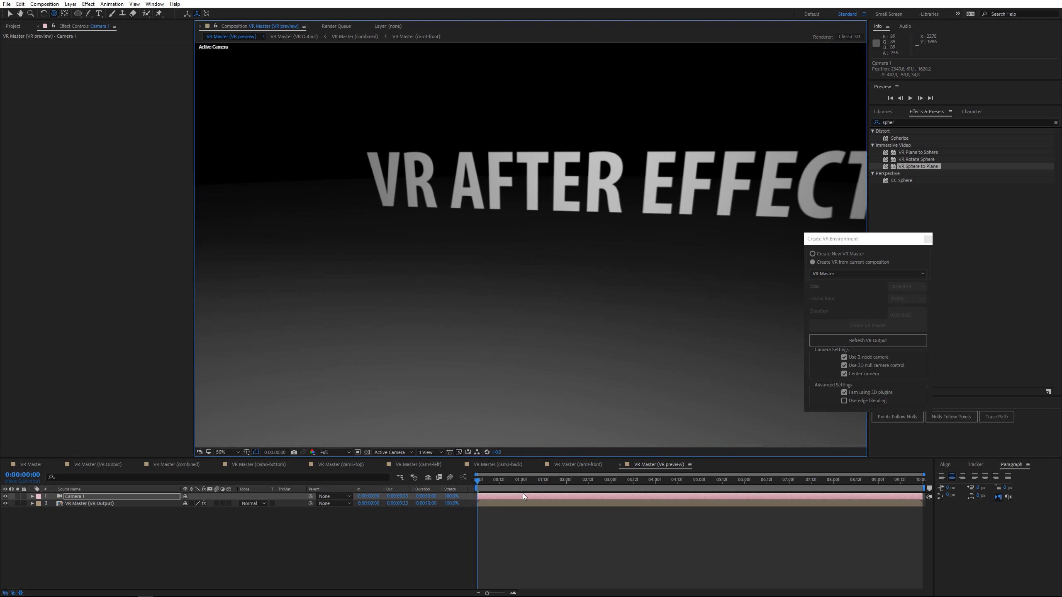
{"action": "left_click_drag", "start_coordinate": [517, 481], "coordinate": [594, 485]}
{"action": "left_click_drag", "start_coordinate": [503, 250], "coordinate": [360, 233]}
- Open the VR Master composition and move the TREINAWEB text farther away from the camera along its Z position
{"action": "left_click", "coordinate": [13, 26]}
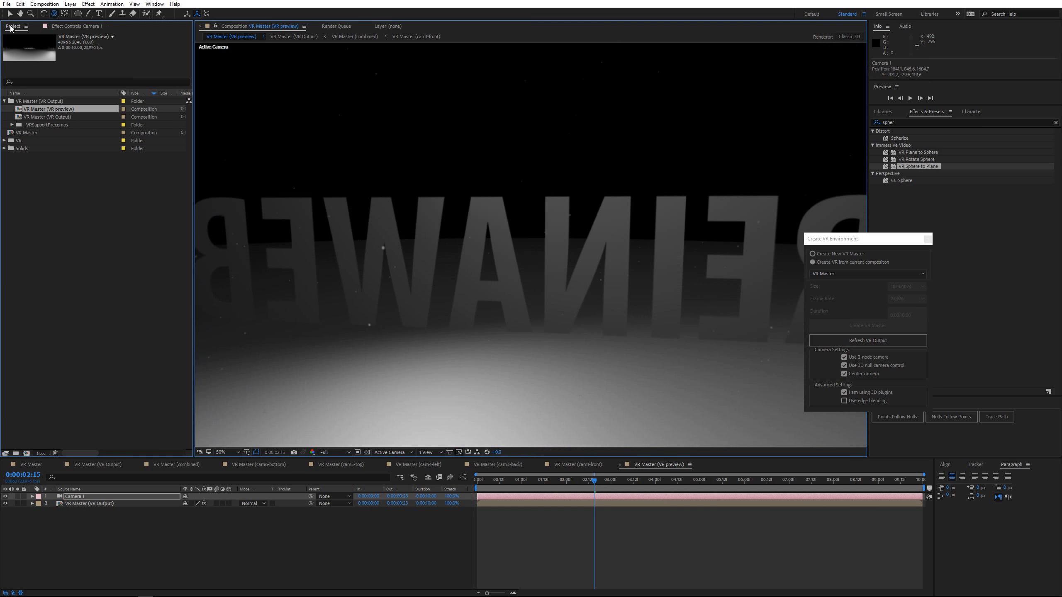
{"action": "double_click", "coordinate": [14, 133]}
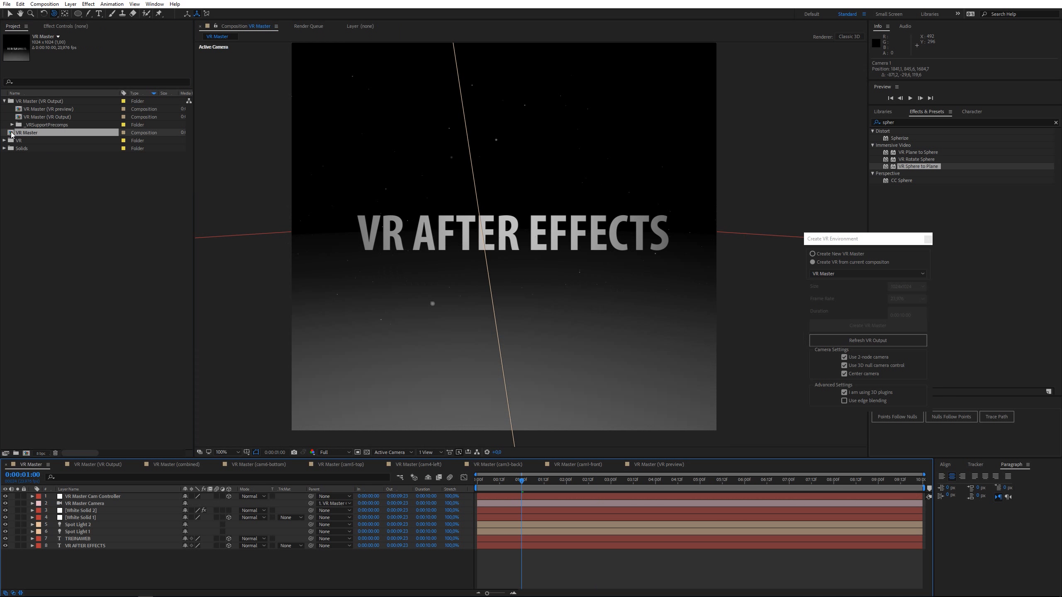
{"action": "left_click", "coordinate": [80, 539]}
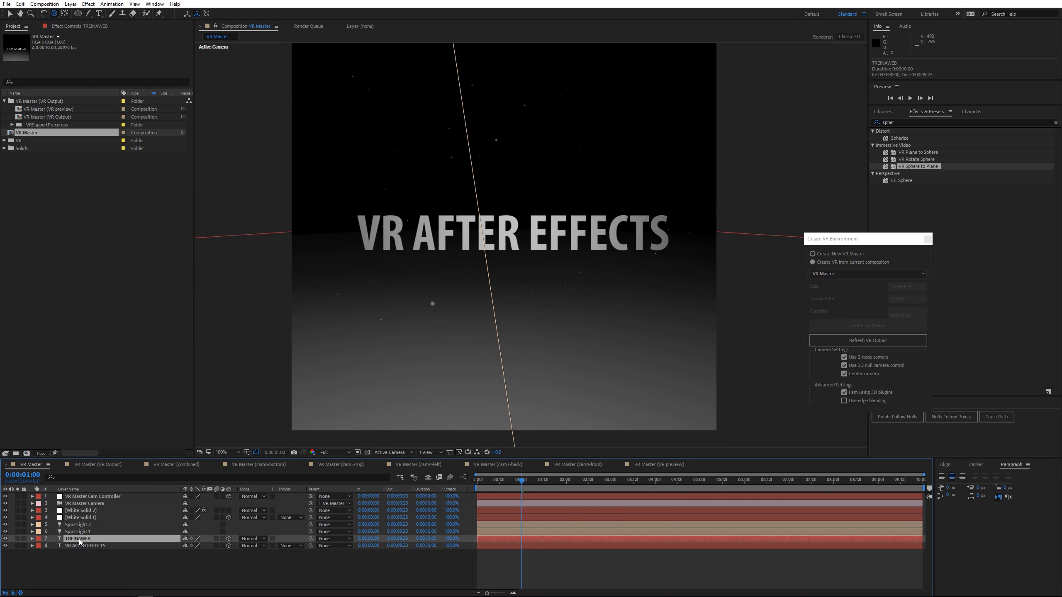
{"action": "key", "text": "p"}
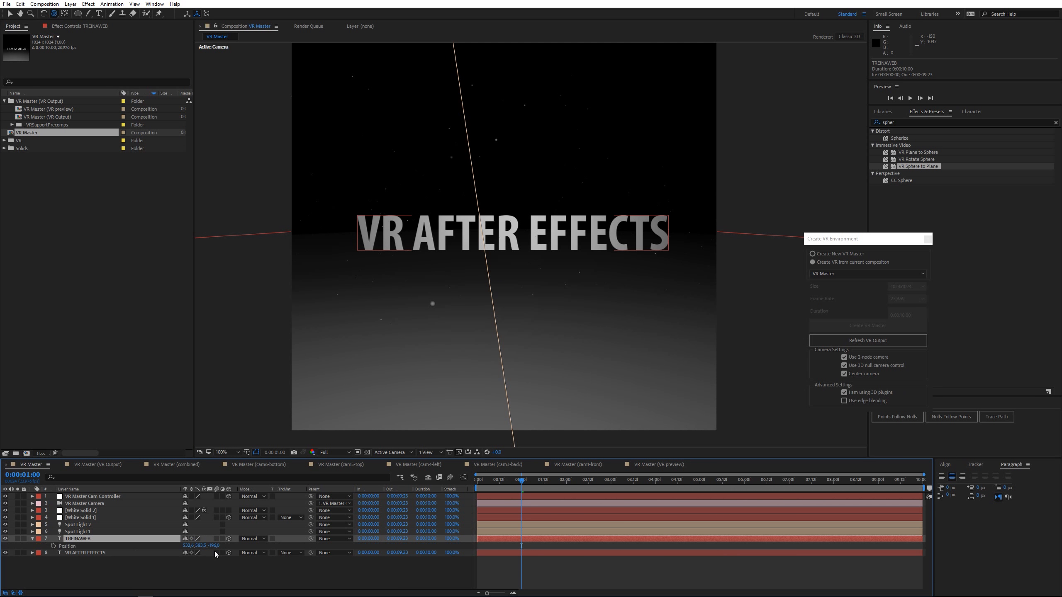
{"action": "left_click_drag", "start_coordinate": [214, 546], "coordinate": [226, 546]}
{"action": "left_click_drag", "start_coordinate": [312, 541], "coordinate": [144, 546]}
- Move the VR AFTER EFFECTS text farther away from the camera along its Z position
{"action": "left_click", "coordinate": [88, 553]}
{"action": "key", "text": "p"}
{"action": "left_click_drag", "start_coordinate": [210, 563], "coordinate": [183, 407]}
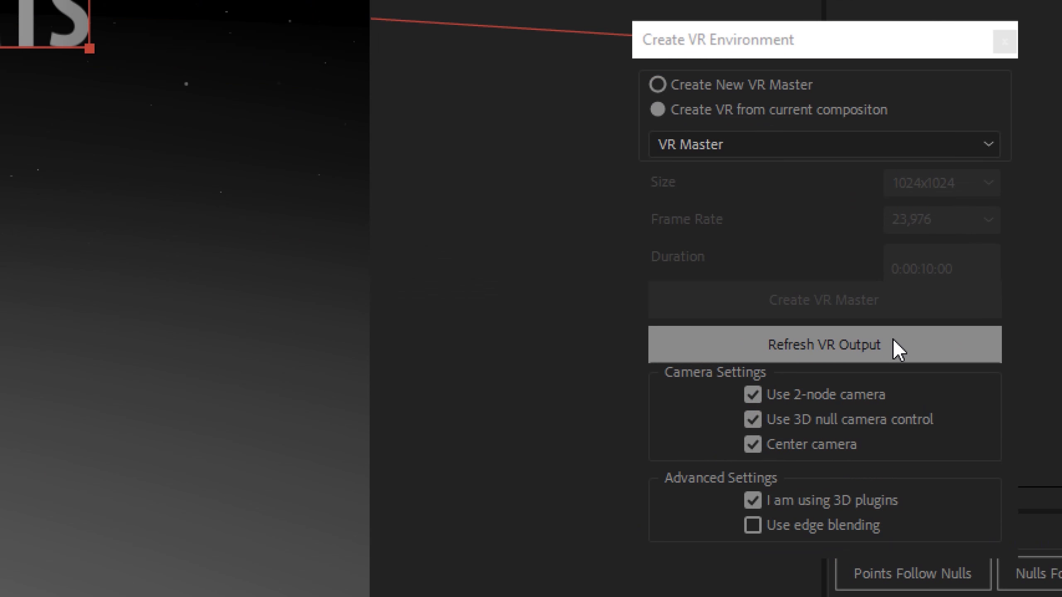
- Refresh the VR output from VR Master and orbit the camera in VR Master (VR preview) to check the moved texts
{"action": "left_click", "coordinate": [866, 341]}
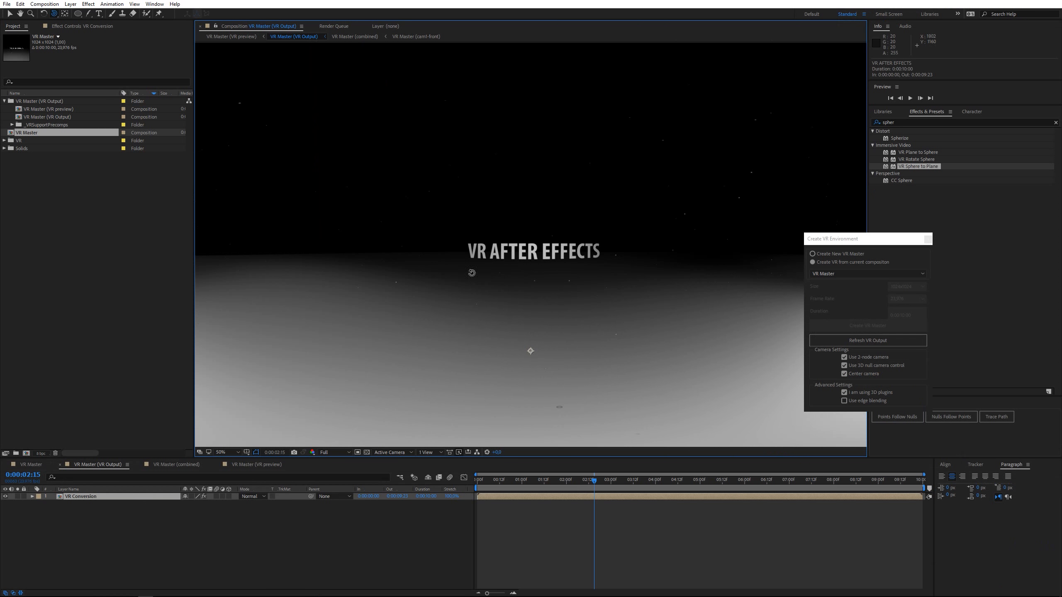
{"action": "scroll", "coordinate": [524, 259], "scroll_direction": "down", "scroll_amount": 2}
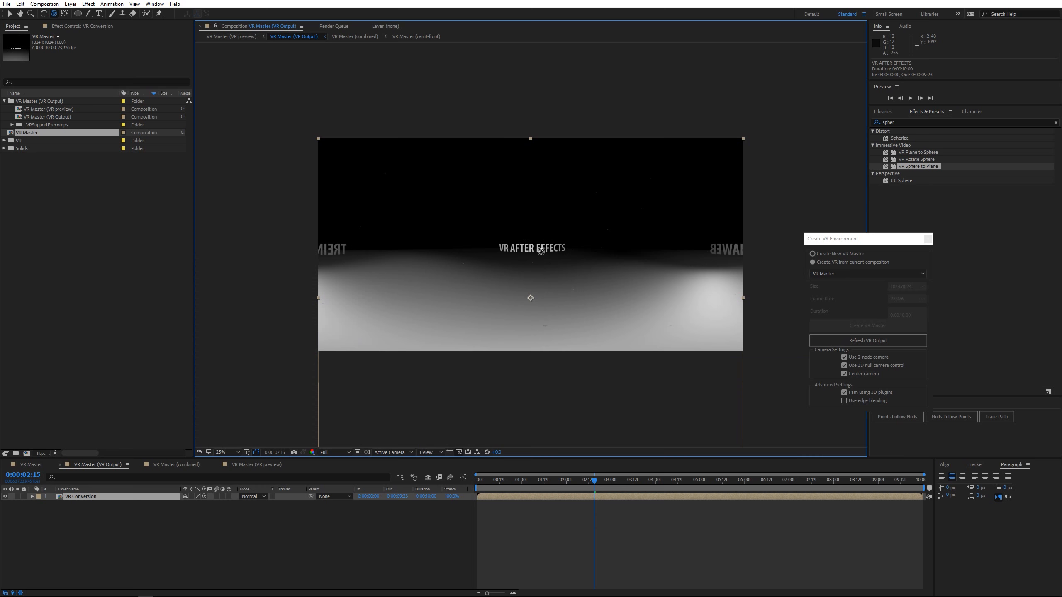
{"action": "key", "text": "Tab"}
{"action": "left_click", "coordinate": [480, 255]}
{"action": "left_click_drag", "start_coordinate": [553, 262], "coordinate": [486, 232]}
{"action": "left_click_drag", "start_coordinate": [551, 240], "coordinate": [536, 222]}
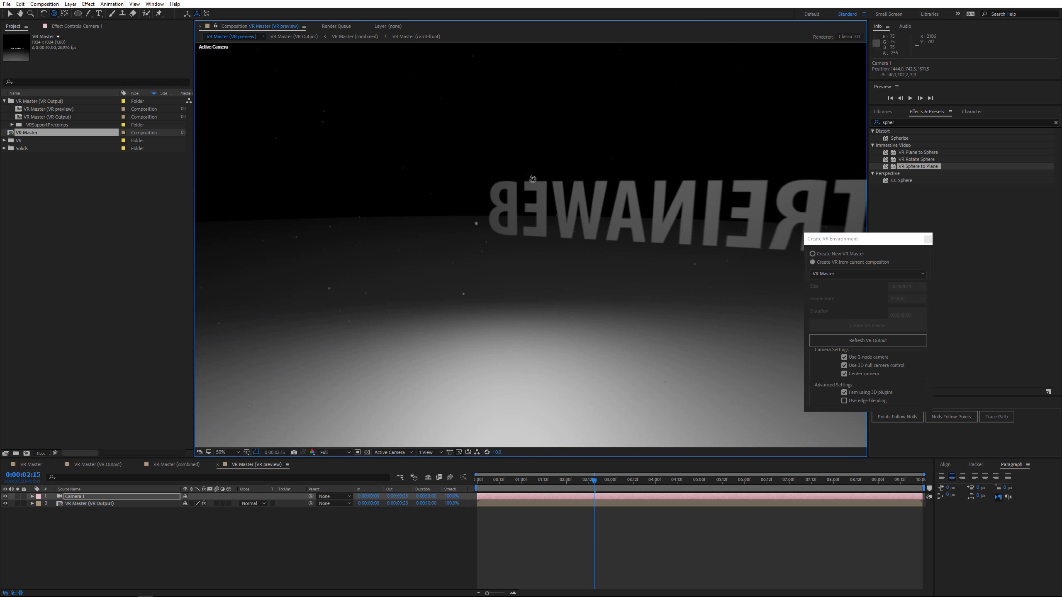
- Set the 3D renderer of the VR Master composition to CINEMA 4D
{"action": "double_click", "coordinate": [11, 133]}
{"action": "right_click", "coordinate": [147, 531]}
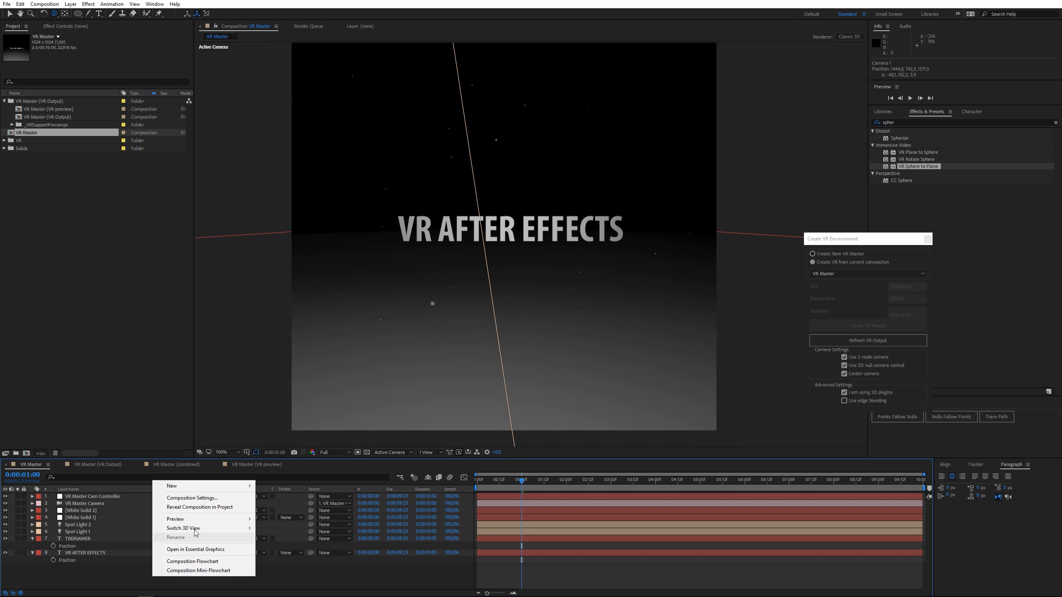
{"action": "left_click", "coordinate": [198, 502]}
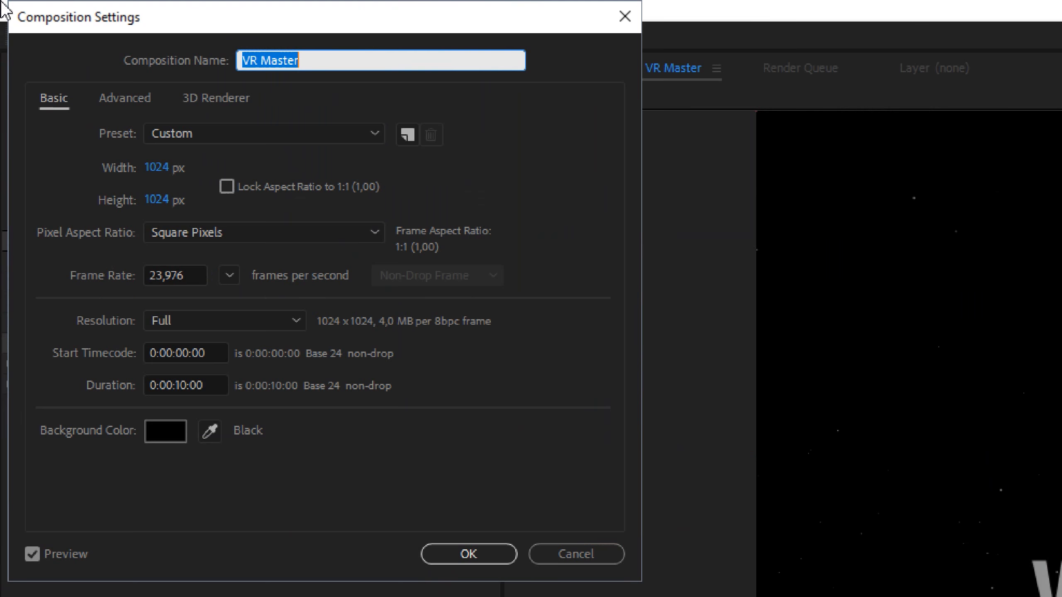
{"action": "left_click", "coordinate": [83, 38]}
{"action": "left_click", "coordinate": [194, 233]}
{"action": "left_click", "coordinate": [193, 283]}
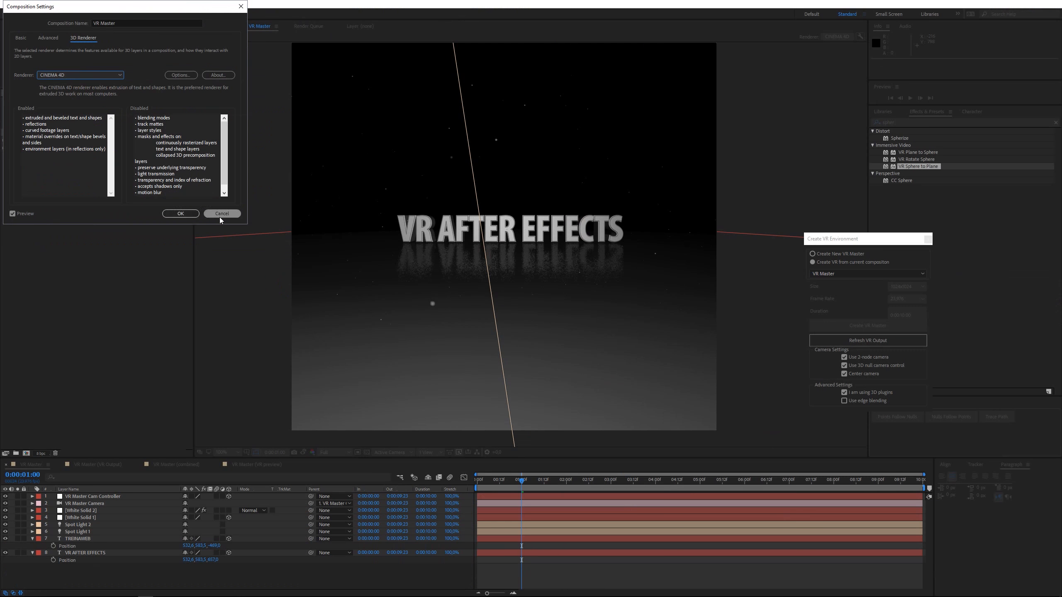
{"action": "left_click", "coordinate": [180, 213]}
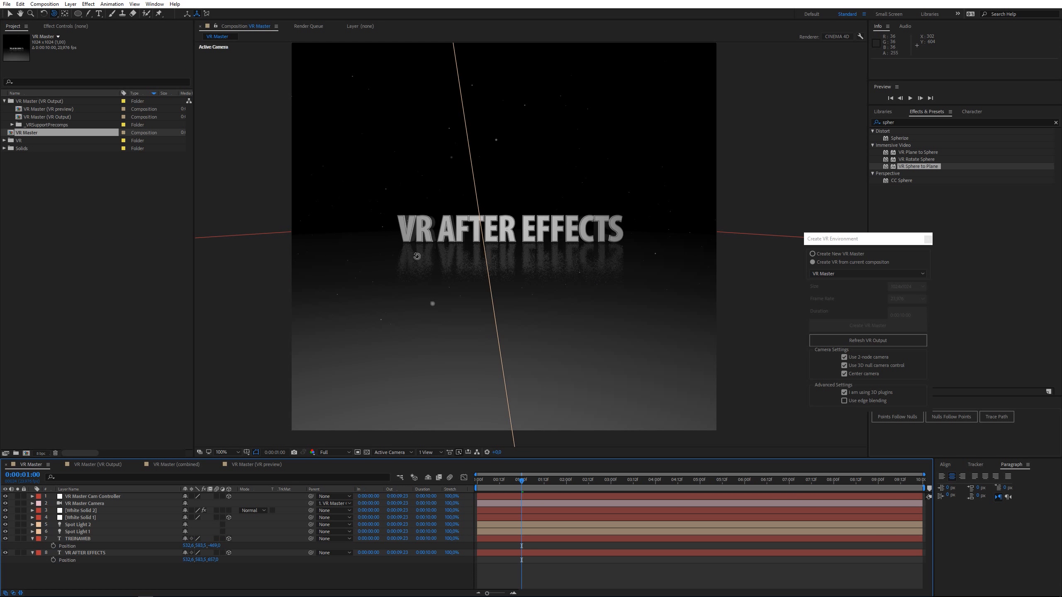
- Open the CINEMA 4D renderer options for VR Master and accept a quality near Draft
{"action": "left_click", "coordinate": [459, 453]}
{"action": "left_click", "coordinate": [497, 518]}
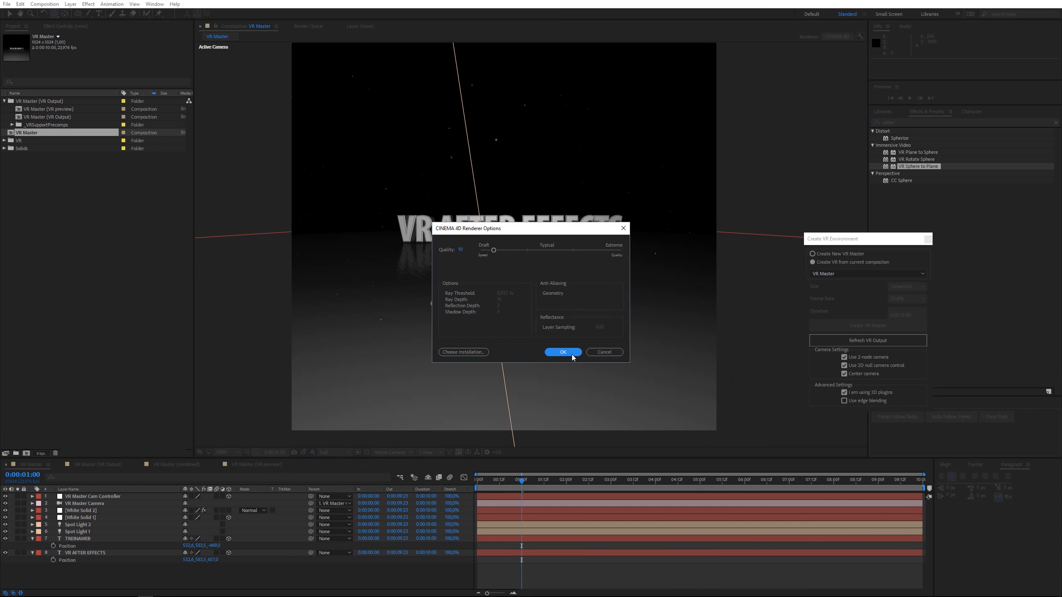
{"action": "left_click", "coordinate": [563, 352]}
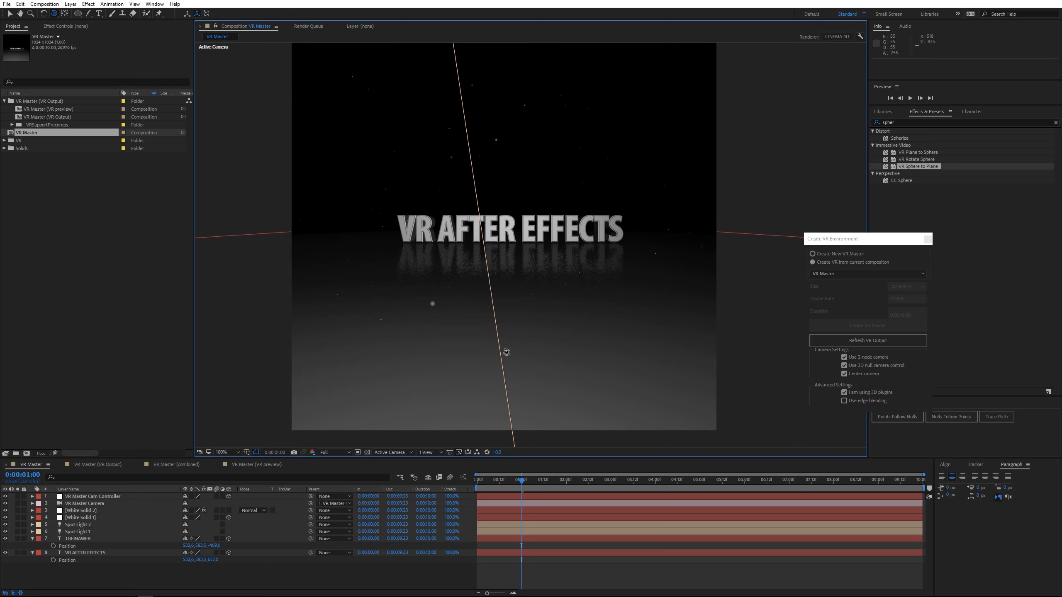
{"action": "left_click", "coordinate": [868, 327]}
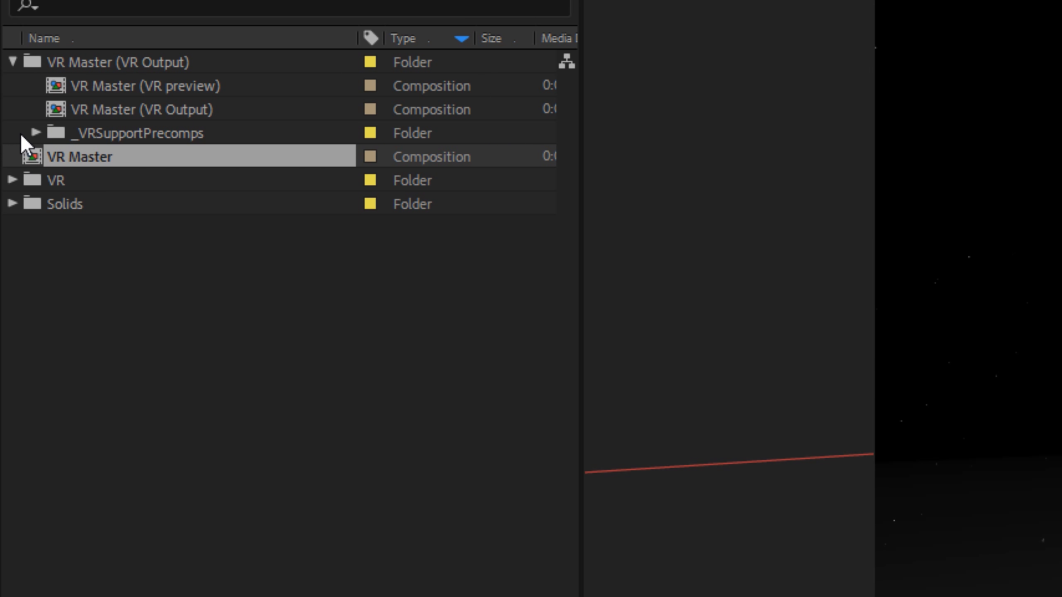
- Set the 3D renderer of the VR Master (combined) composition in the _VRSupportPrecomps folder to CINEMA 4D
{"action": "left_click", "coordinate": [12, 125]}
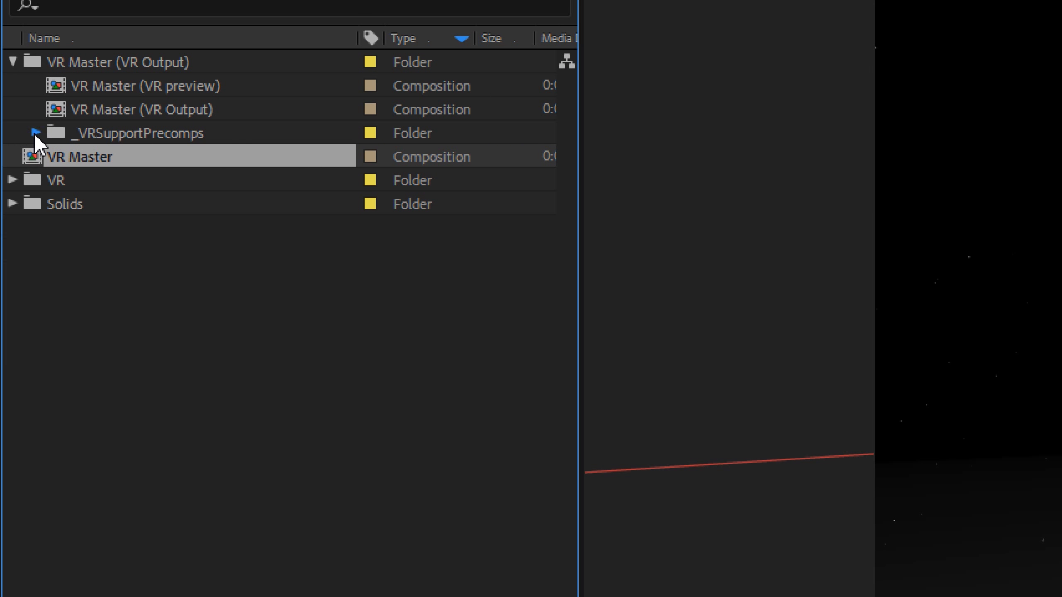
{"action": "left_click", "coordinate": [36, 133]}
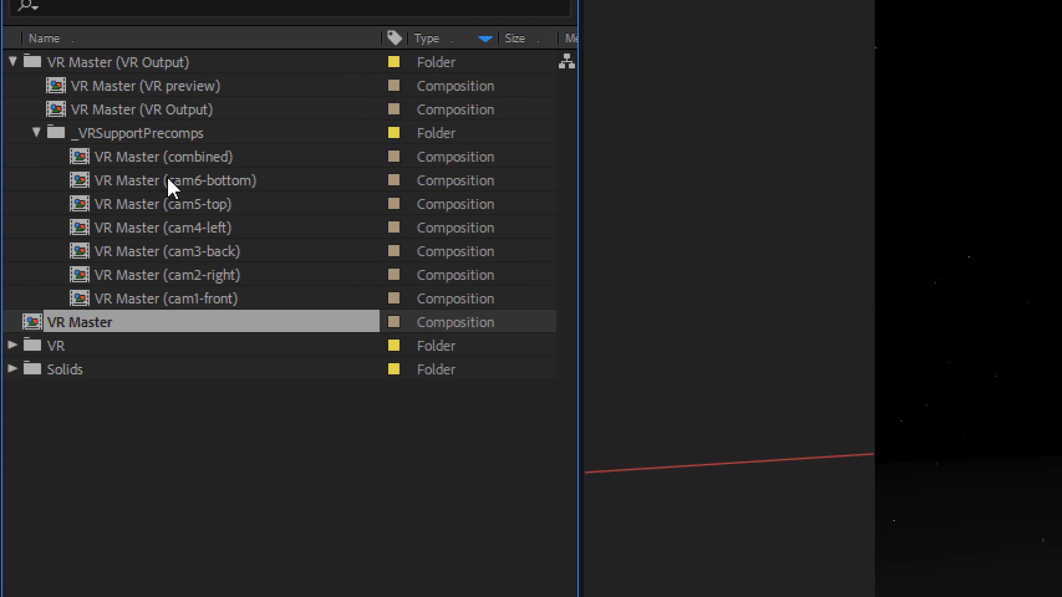
{"action": "left_click", "coordinate": [183, 161]}
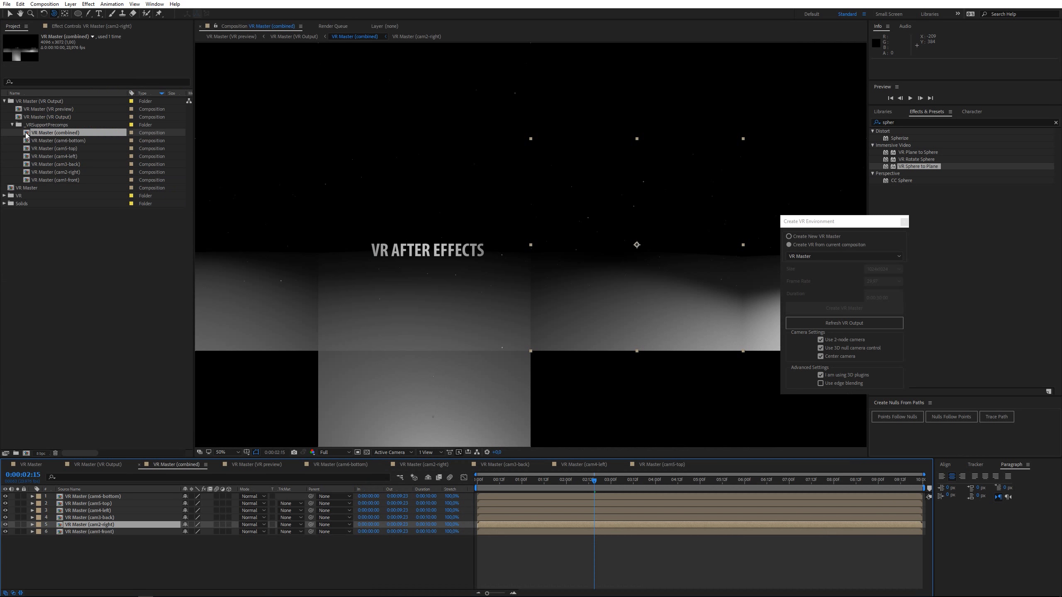
{"action": "key", "text": "ctrl+k"}
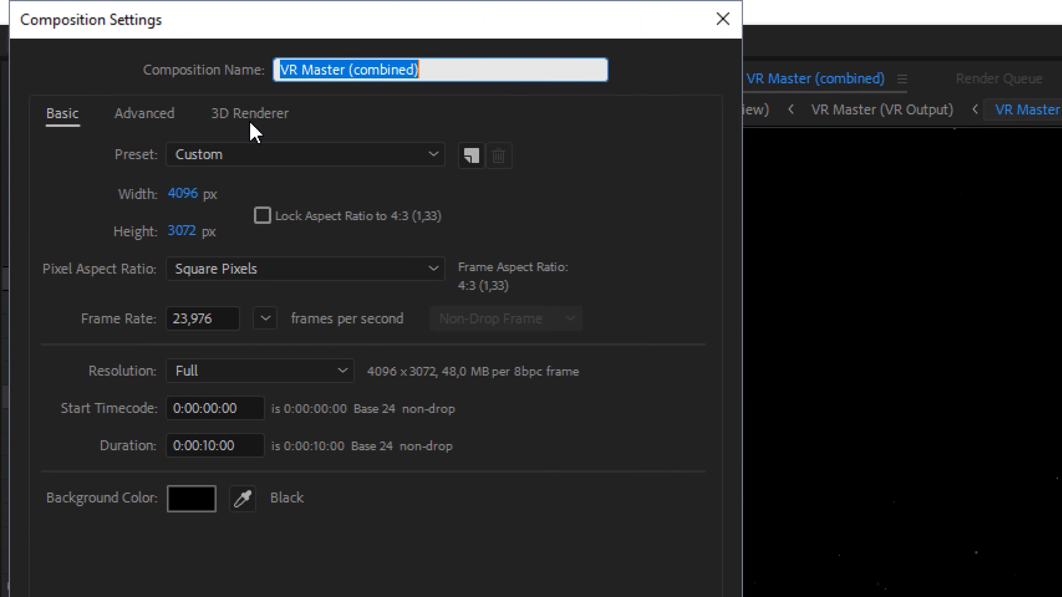
{"action": "left_click", "coordinate": [82, 39]}
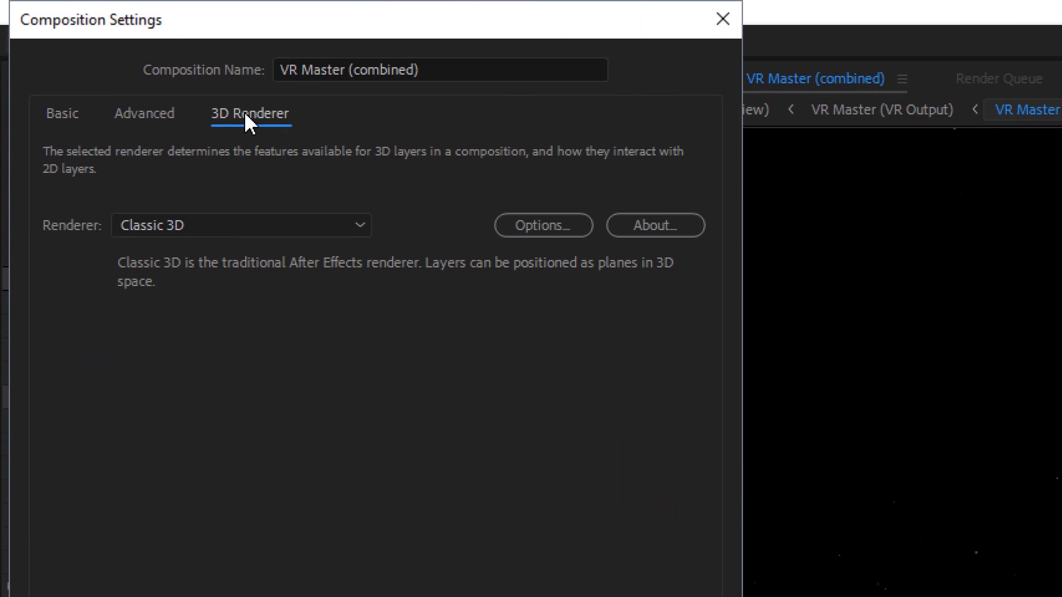
{"action": "left_click", "coordinate": [213, 226]}
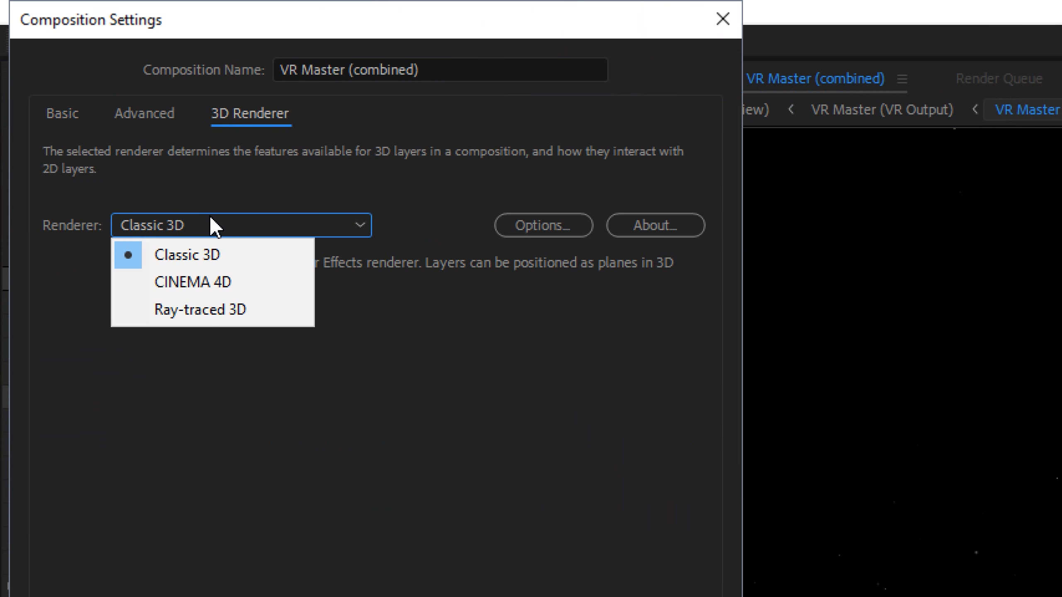
{"action": "left_click", "coordinate": [189, 283]}
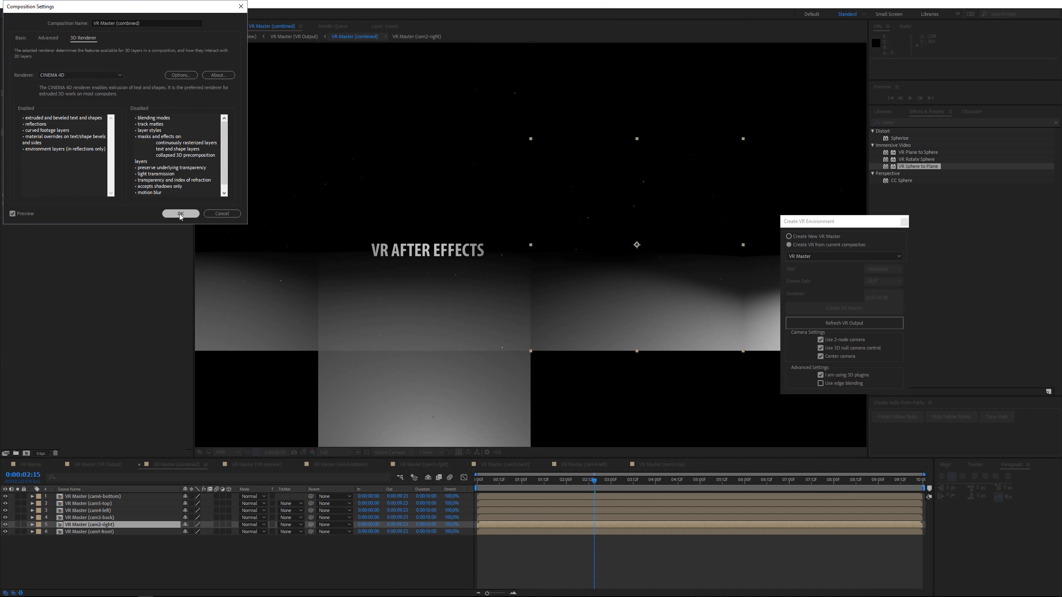
{"action": "left_click", "coordinate": [180, 215]}
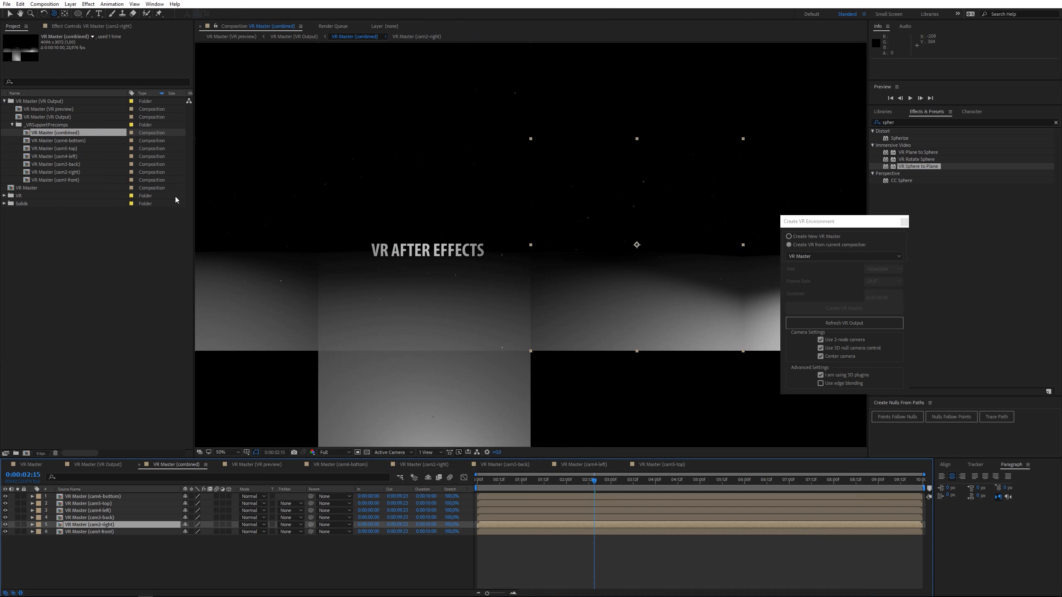
{"action": "left_click", "coordinate": [32, 142]}
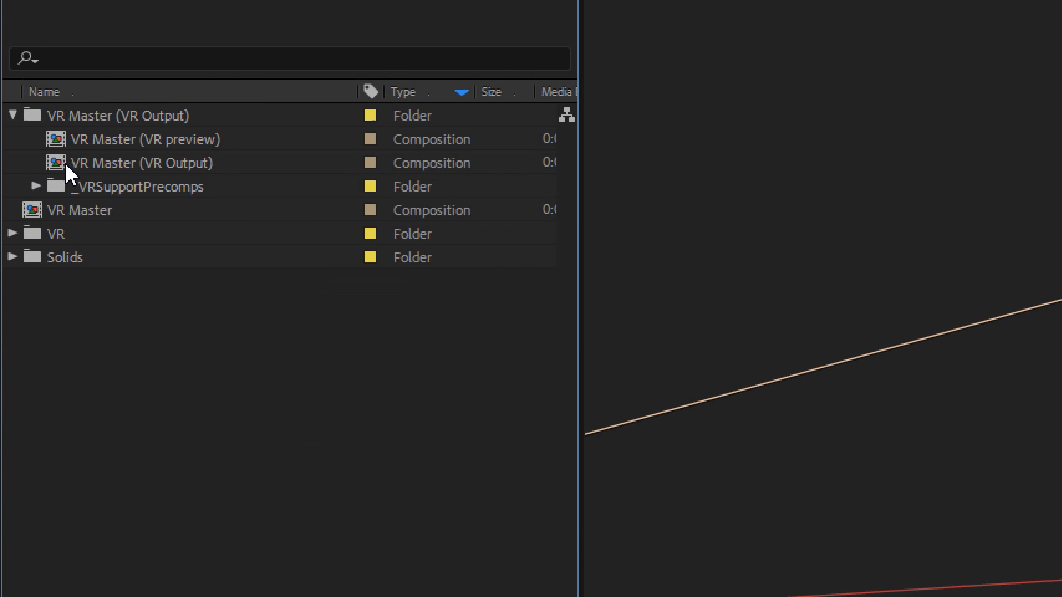
- Examine the texts and reflections in VR Master (VR Output), and orbit the camera around them in VR Master (VR preview)
{"action": "left_click", "coordinate": [18, 117]}
{"action": "double_click", "coordinate": [49, 163]}
{"action": "scroll", "coordinate": [542, 264], "scroll_direction": "up", "scroll_amount": 2}
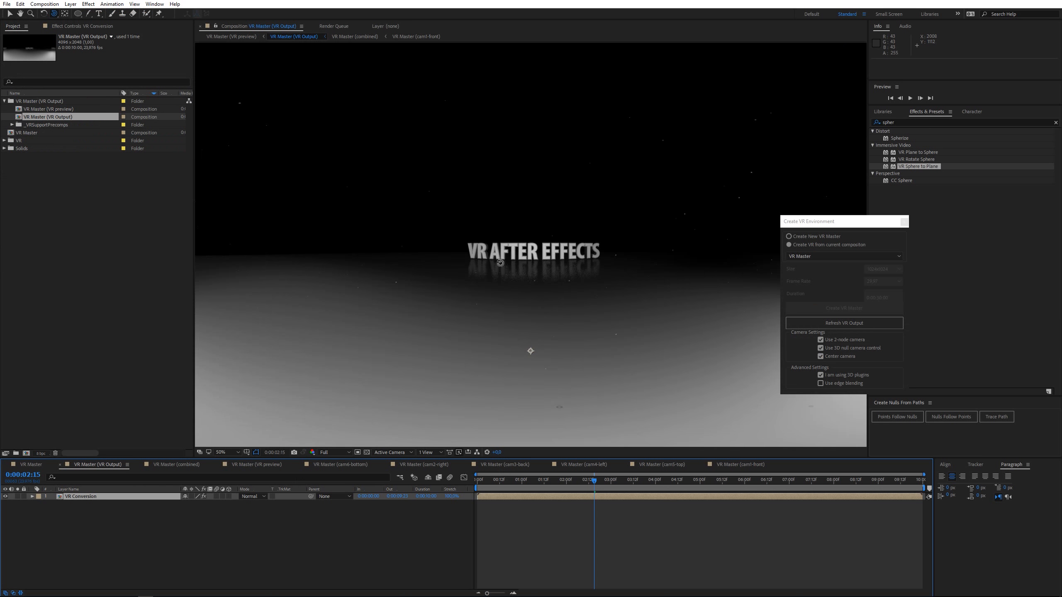
{"action": "scroll", "coordinate": [440, 184], "scroll_direction": "down", "scroll_amount": 2}
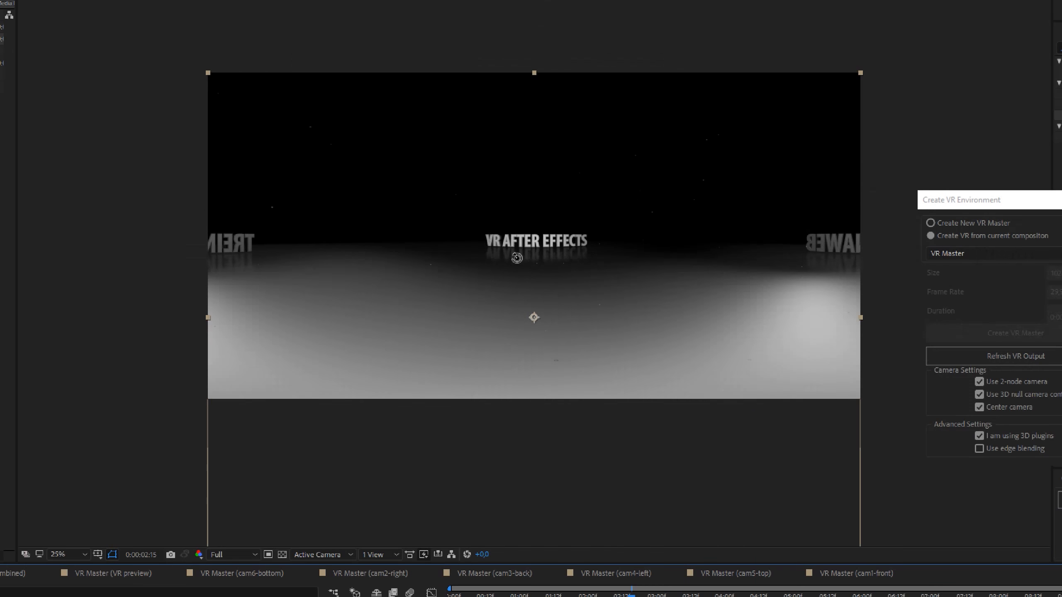
{"action": "scroll", "coordinate": [494, 259], "scroll_direction": "up", "scroll_amount": 5}
{"action": "scroll", "coordinate": [495, 259], "scroll_direction": "down", "scroll_amount": 5}
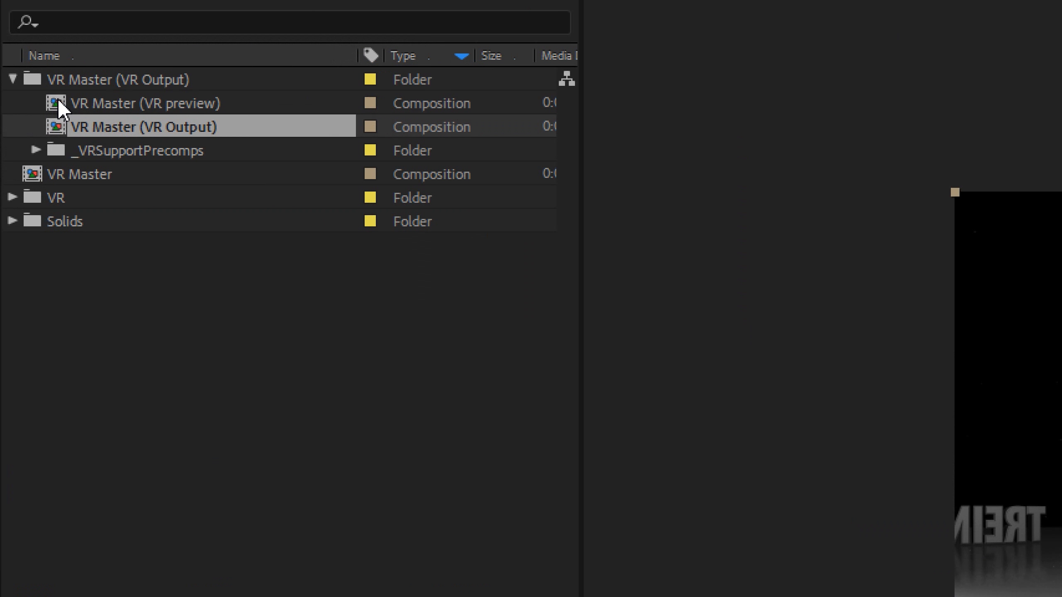
{"action": "left_click", "coordinate": [19, 108]}
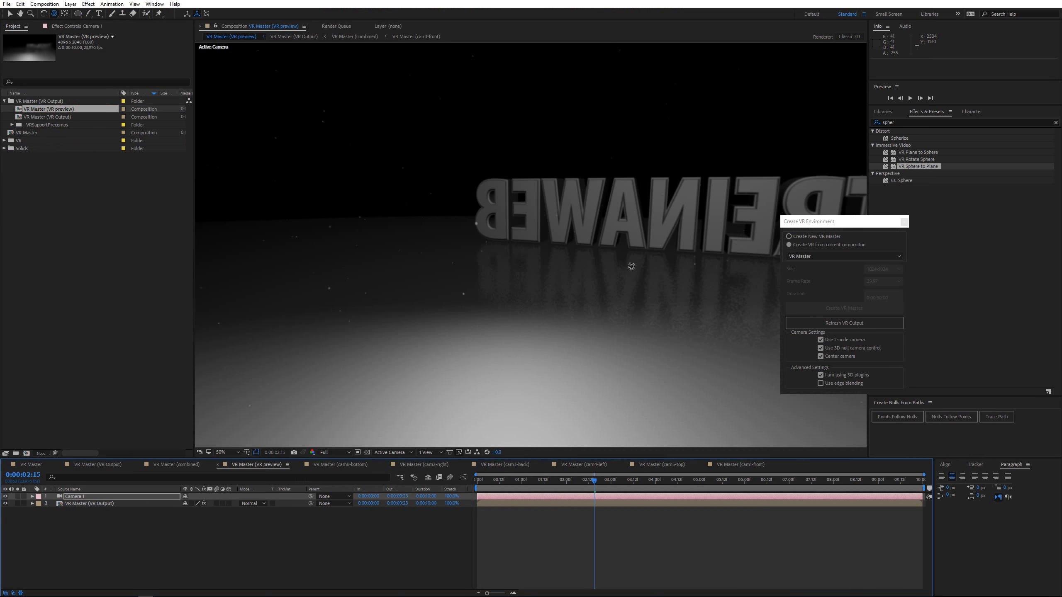
{"action": "left_click_drag", "start_coordinate": [632, 266], "coordinate": [342, 279]}
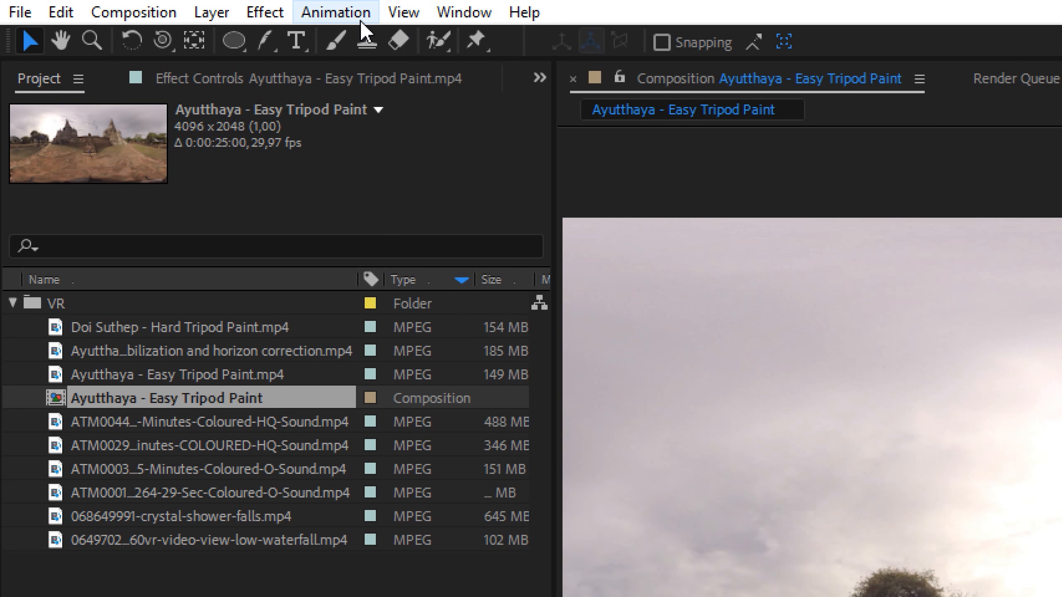
- Open the VR Comp Editor for the Ayutthaya - Easy Tripod Paint composition and dock it above Create Nulls From Paths
{"action": "left_click", "coordinate": [465, 16]}
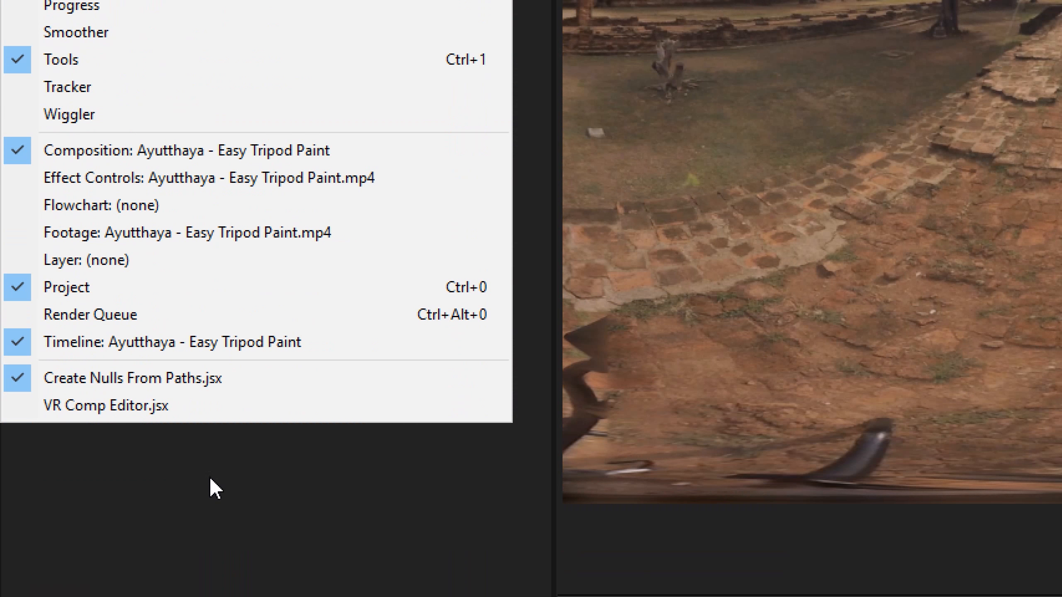
{"action": "left_click", "coordinate": [127, 407]}
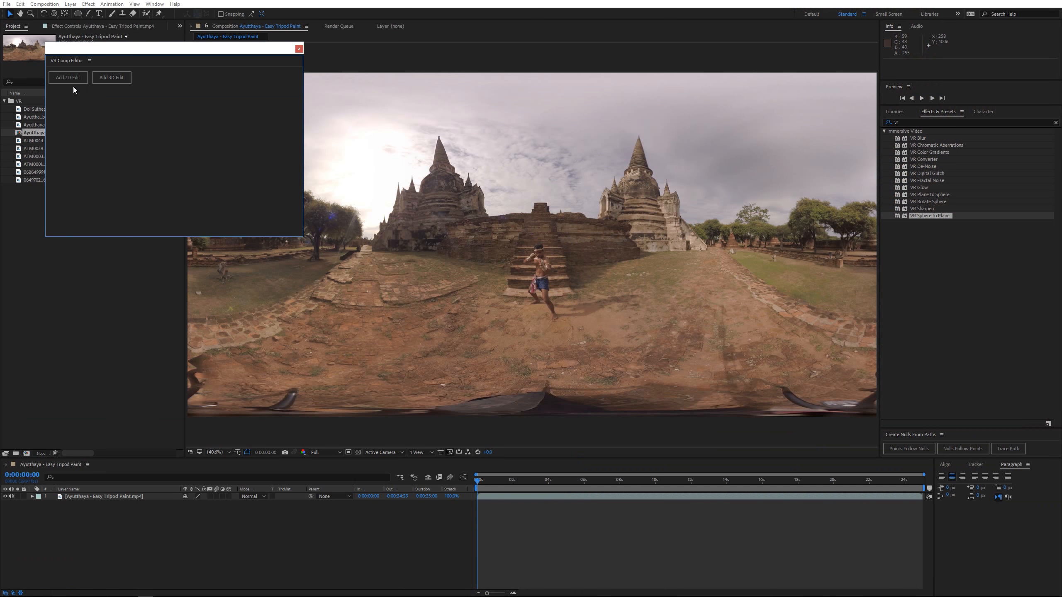
{"action": "left_click_drag", "start_coordinate": [61, 60], "coordinate": [950, 421]}
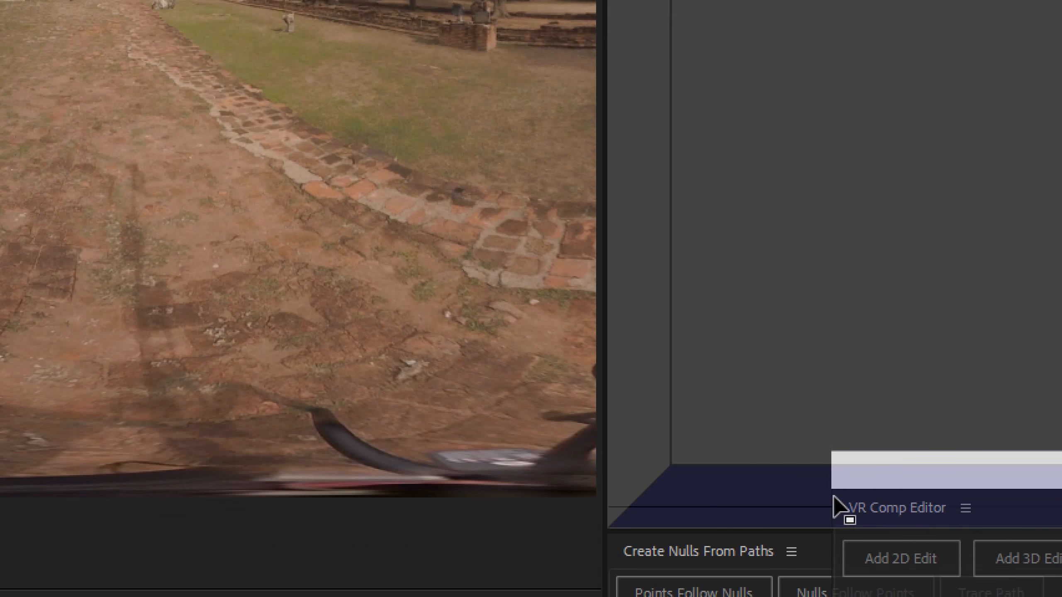
{"action": "left_click_drag", "start_coordinate": [834, 498], "coordinate": [839, 496]}
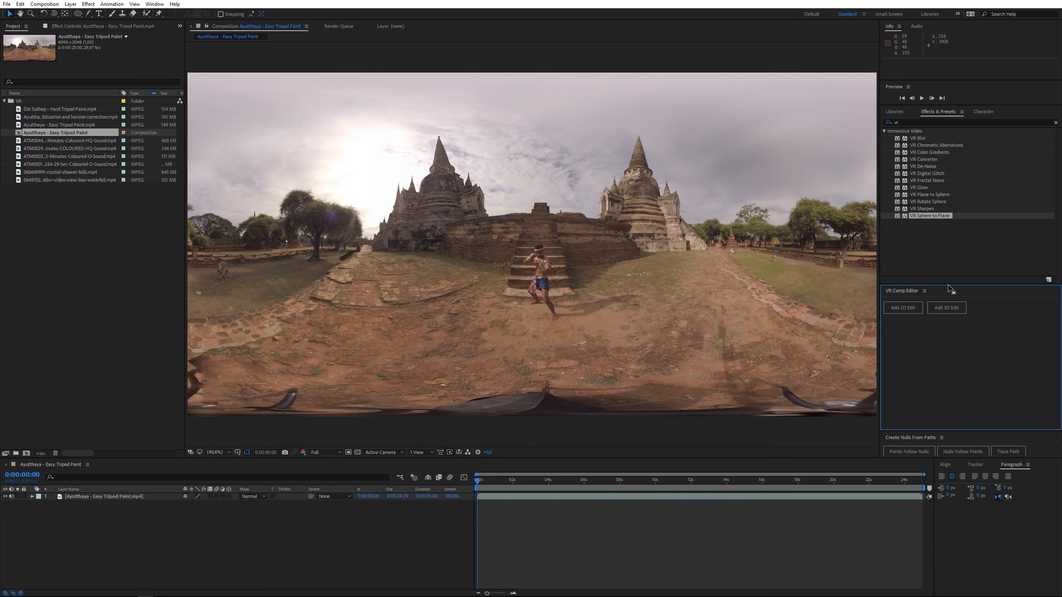
- Enlarge the docked VR Comp Editor and close Create Nulls From Paths
{"action": "left_click_drag", "start_coordinate": [949, 284], "coordinate": [949, 258]}
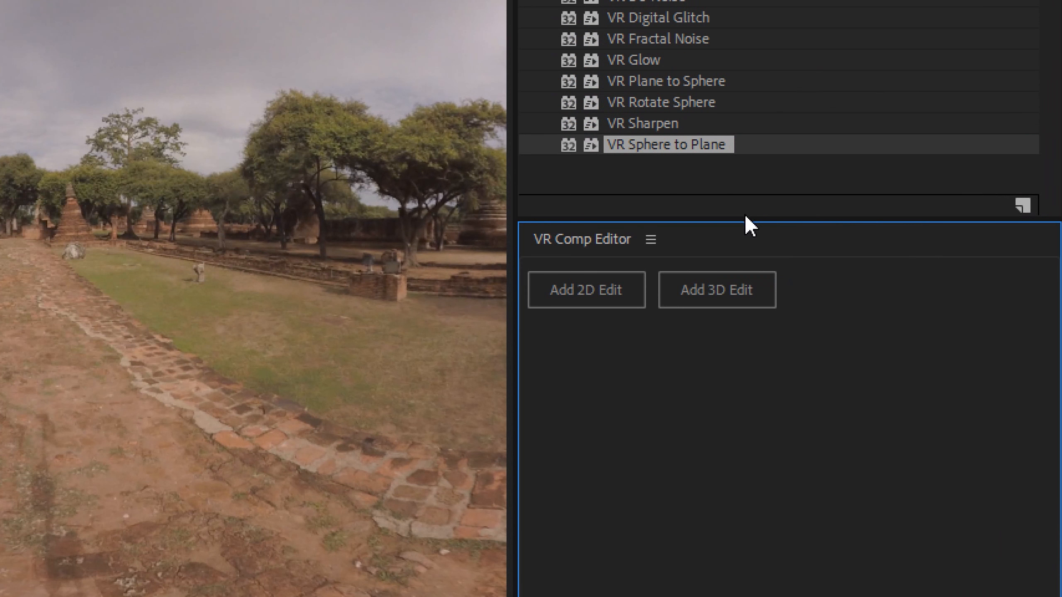
{"action": "left_click_drag", "start_coordinate": [956, 242], "coordinate": [956, 235]}
{"action": "mouse_move", "coordinate": [744, 201]}
{"action": "left_mouse_down"}
{"action": "mouse_move", "coordinate": [744, 173]}
{"action": "mouse_move", "coordinate": [744, 188]}
{"action": "left_mouse_up"}
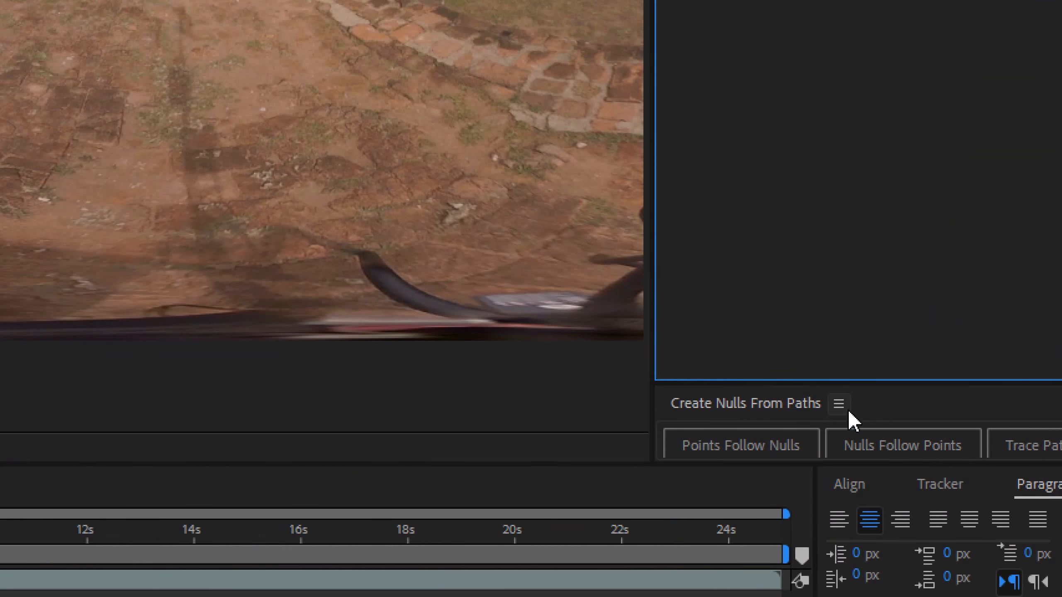
{"action": "left_click", "coordinate": [942, 438]}
{"action": "left_click", "coordinate": [903, 409]}
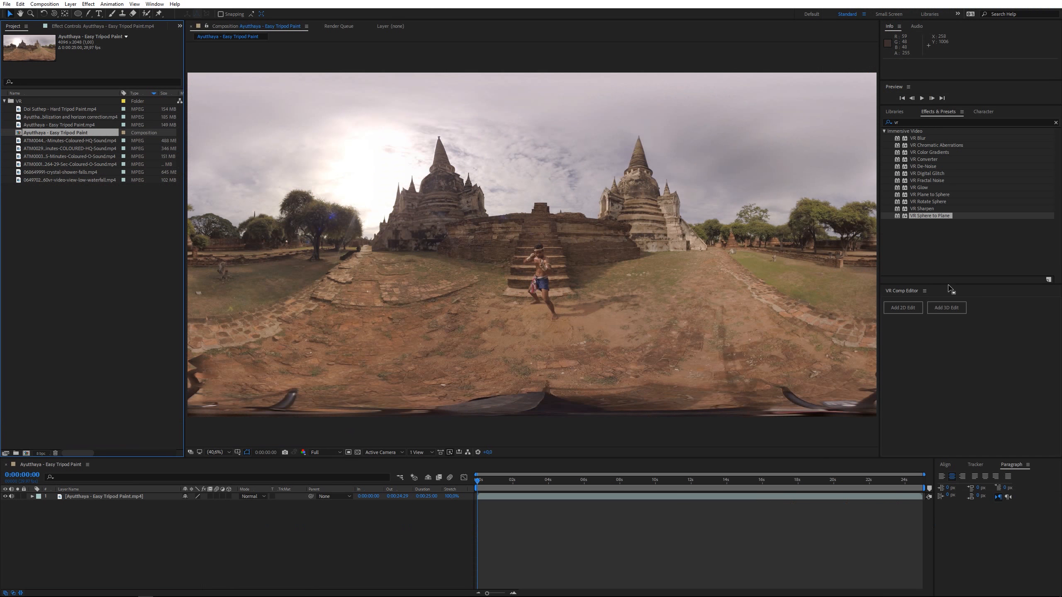
- Make the VR Comp Editor taller and start adding a 2D edit to the Ayutthaya - Easy Tripod Paint composition
{"action": "left_click_drag", "start_coordinate": [949, 285], "coordinate": [932, 235]}
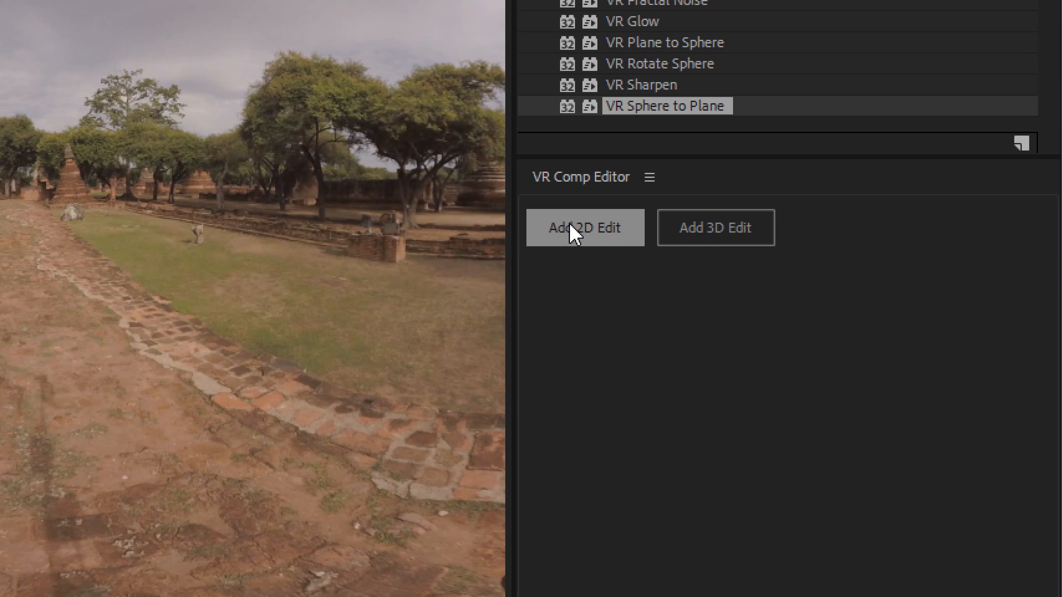
{"action": "left_click", "coordinate": [607, 221]}
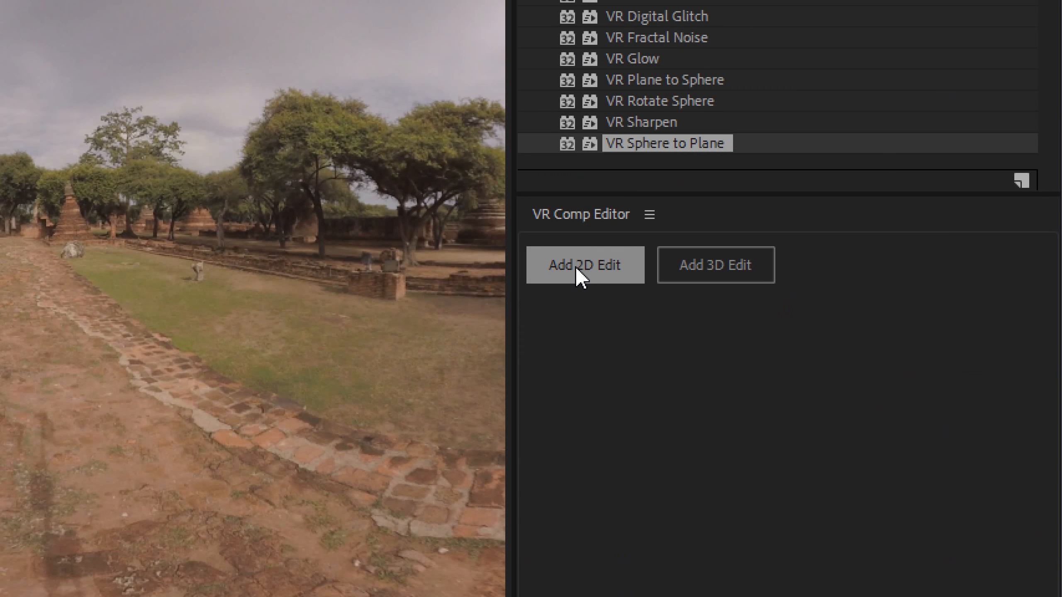
- Add a 2D edit for the Ayutthaya - Easy Tripod Paint composition with 3D null camera control and Center camera enabled
{"action": "left_click", "coordinate": [616, 266]}
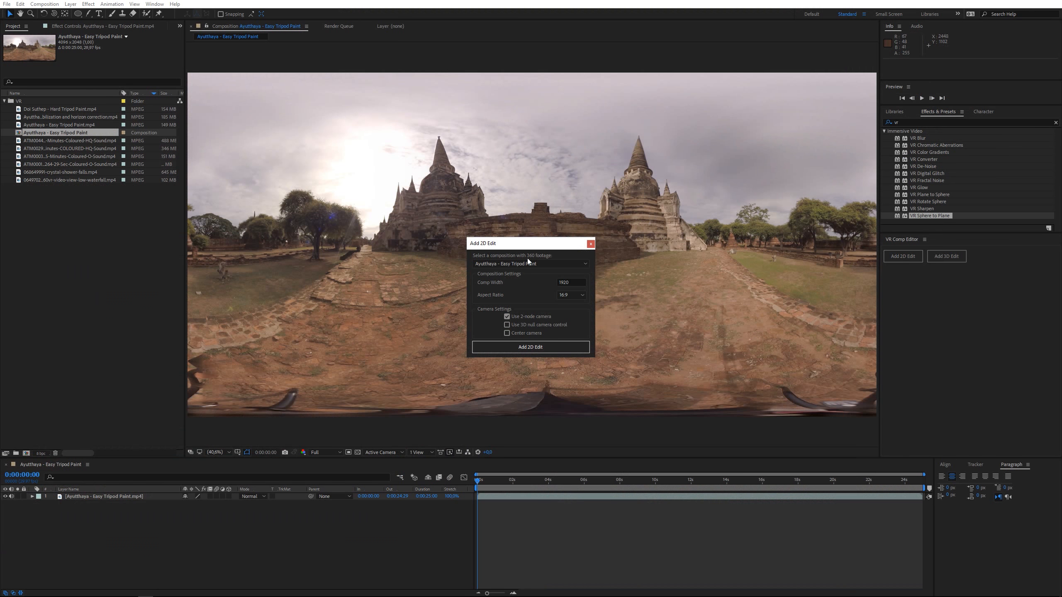
{"action": "left_click", "coordinate": [498, 264]}
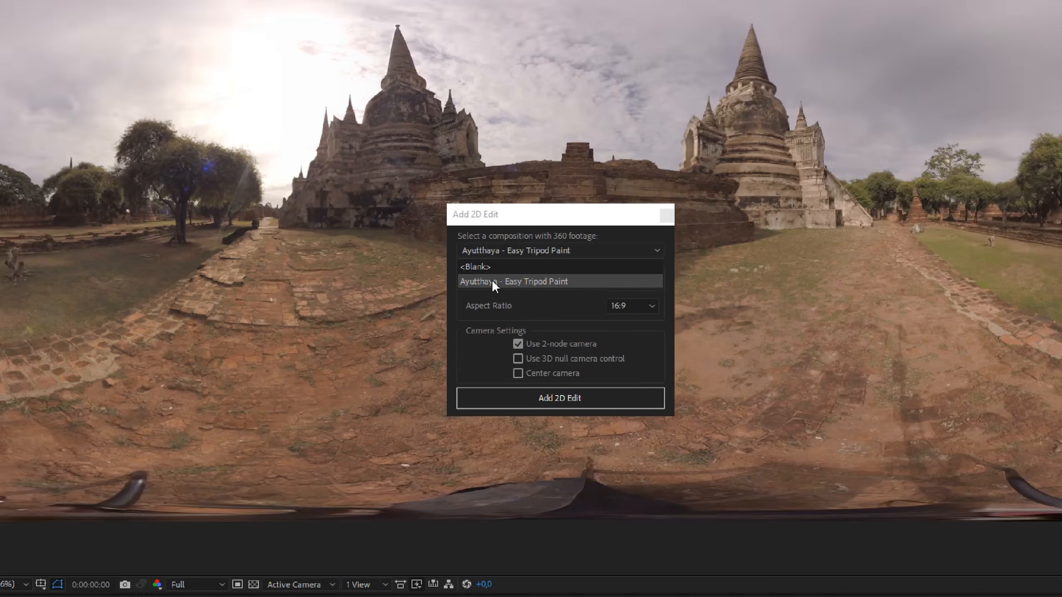
{"action": "left_click", "coordinate": [492, 280]}
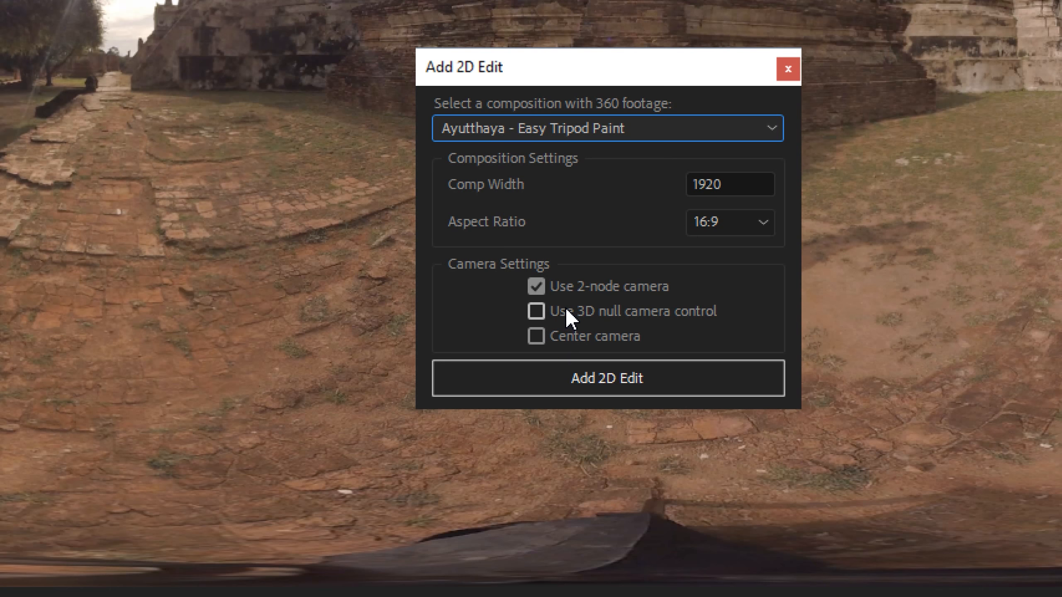
{"action": "left_click", "coordinate": [569, 317]}
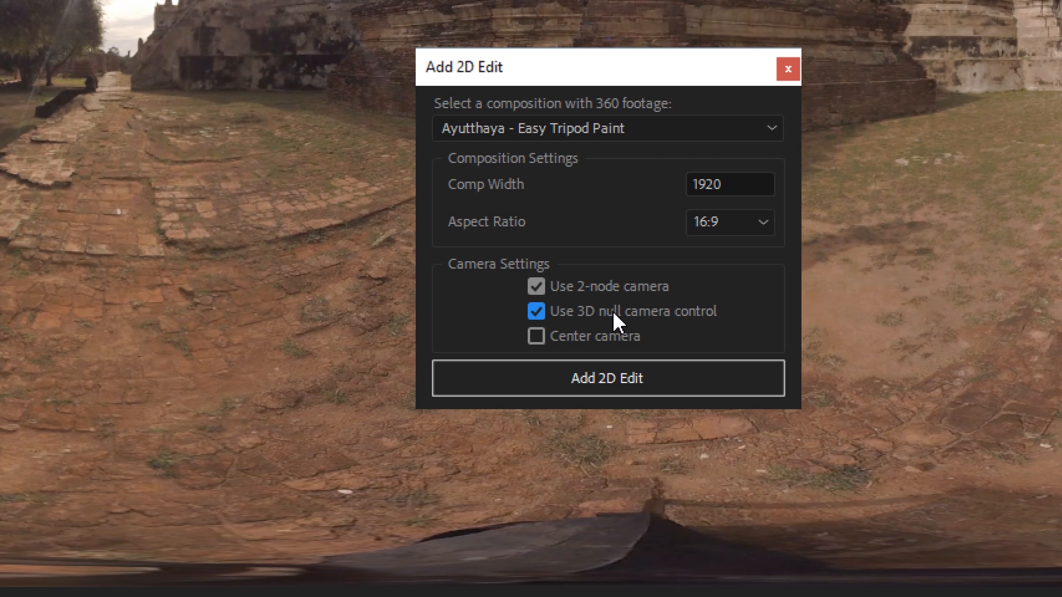
{"action": "left_click", "coordinate": [585, 337]}
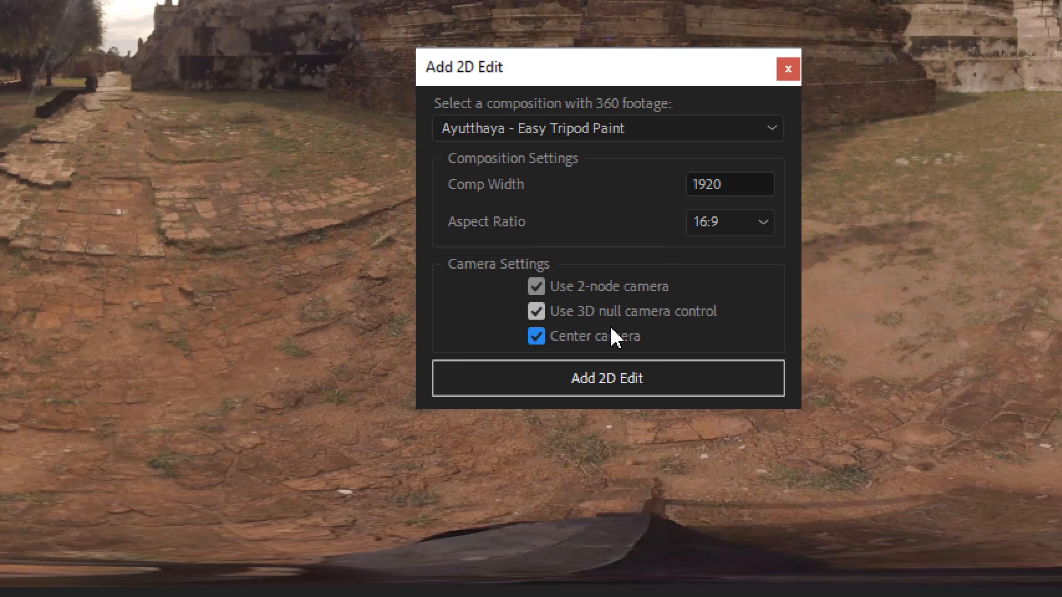
{"action": "left_click", "coordinate": [599, 384]}
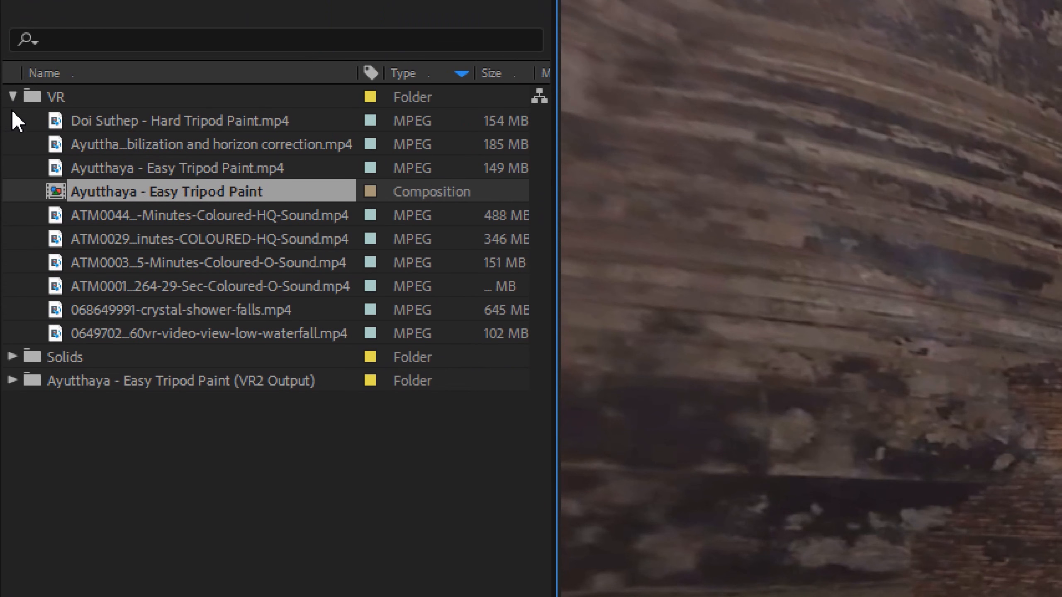
- Expand the Ayutthaya - Easy Tripod Paint (VR2 Output) folder and its _VRSupportPrecomps subfolder to examine the generated compositions
{"action": "left_click", "coordinate": [12, 97]}
{"action": "left_click", "coordinate": [13, 145]}
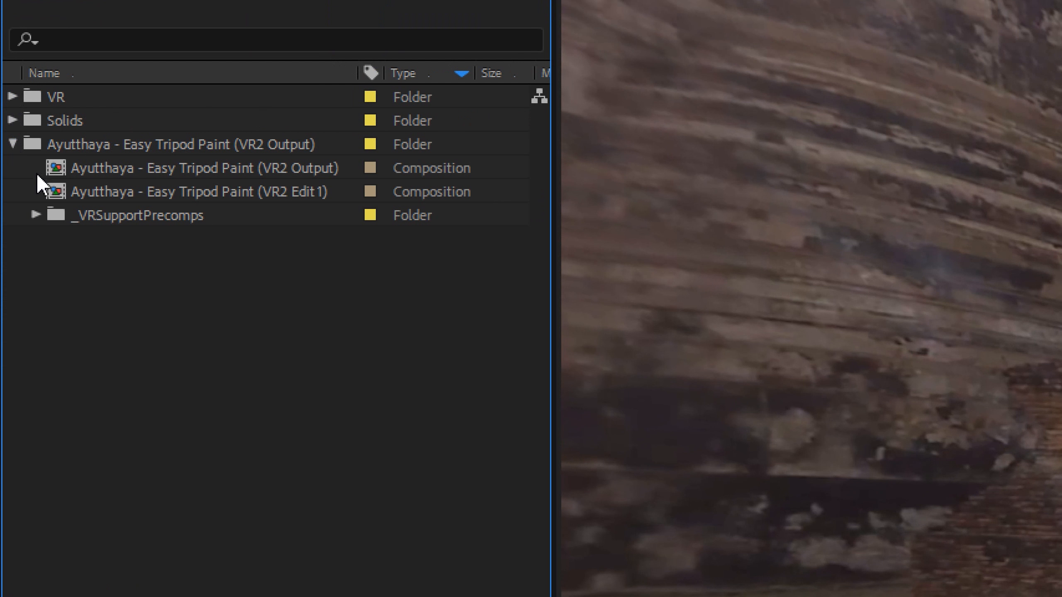
{"action": "left_click", "coordinate": [34, 215]}
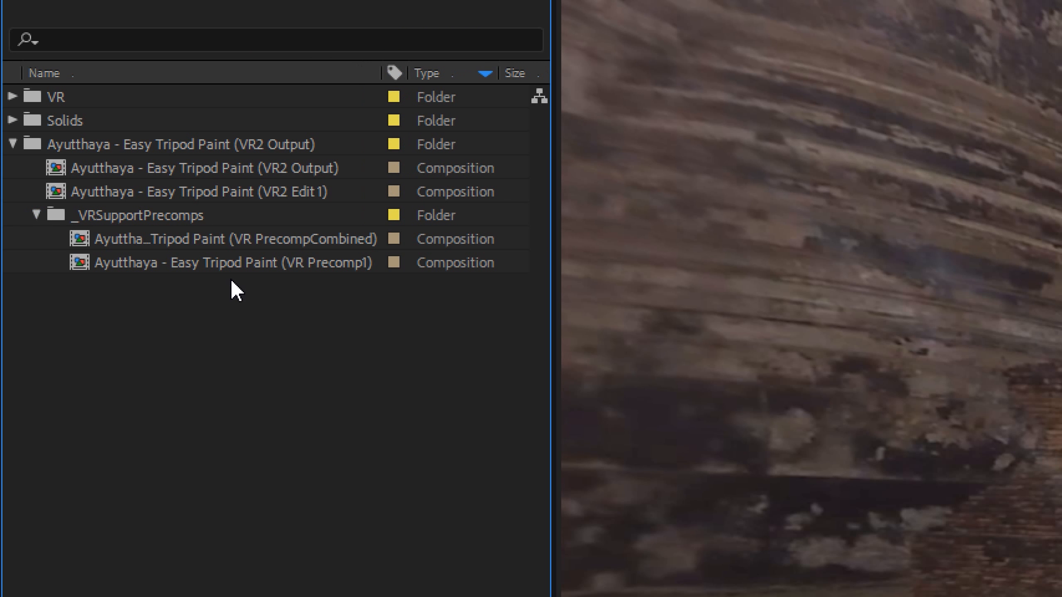
{"action": "left_click", "coordinate": [234, 196]}
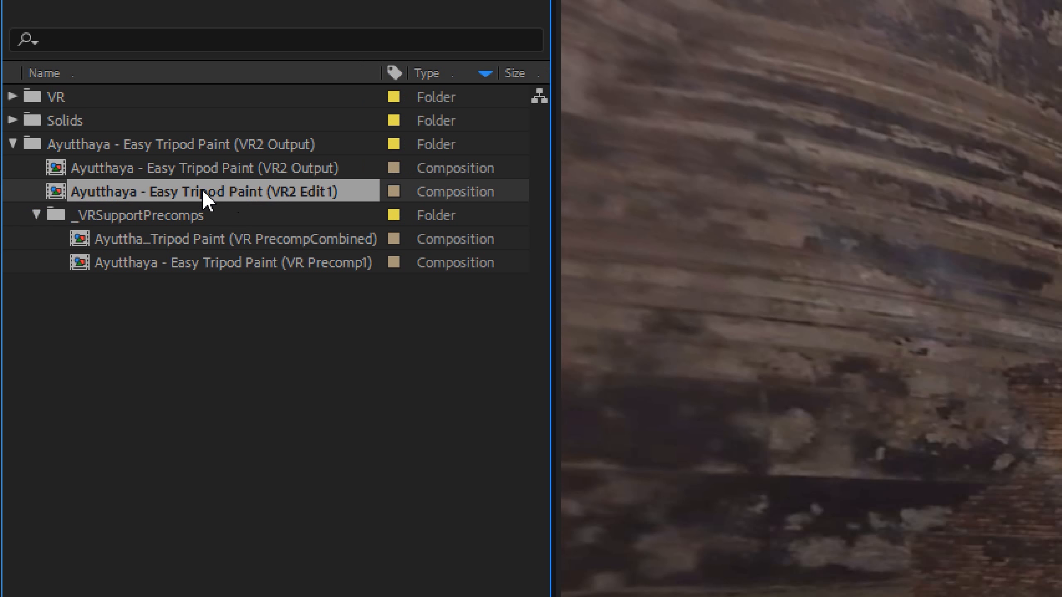
{"action": "left_click", "coordinate": [291, 166]}
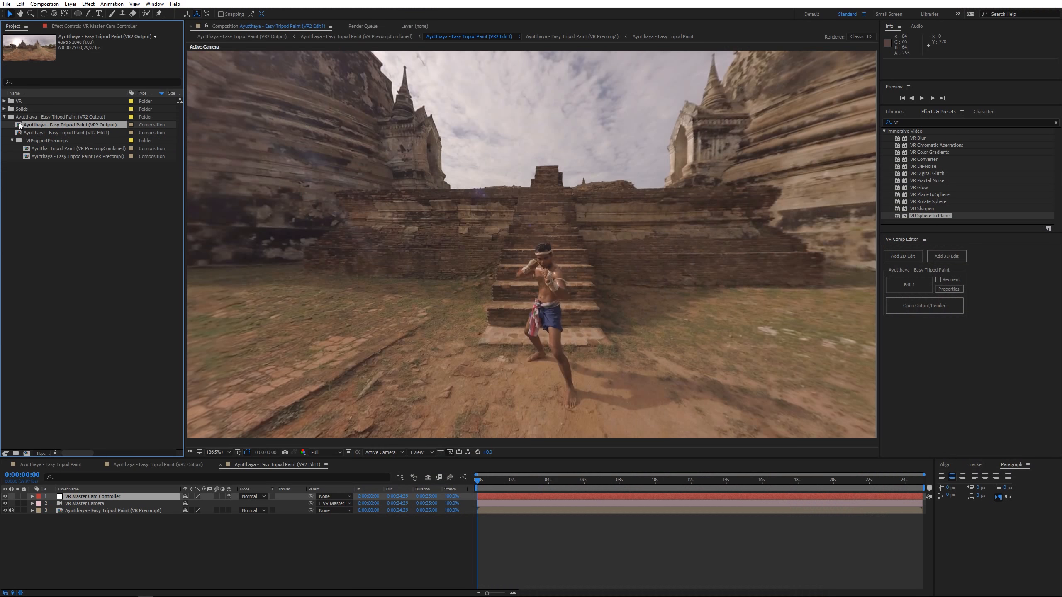
- View the VR2 Output composition, return to VR2 Edit 1, and check how the VR Comp Editor opens them
{"action": "double_click", "coordinate": [19, 125]}
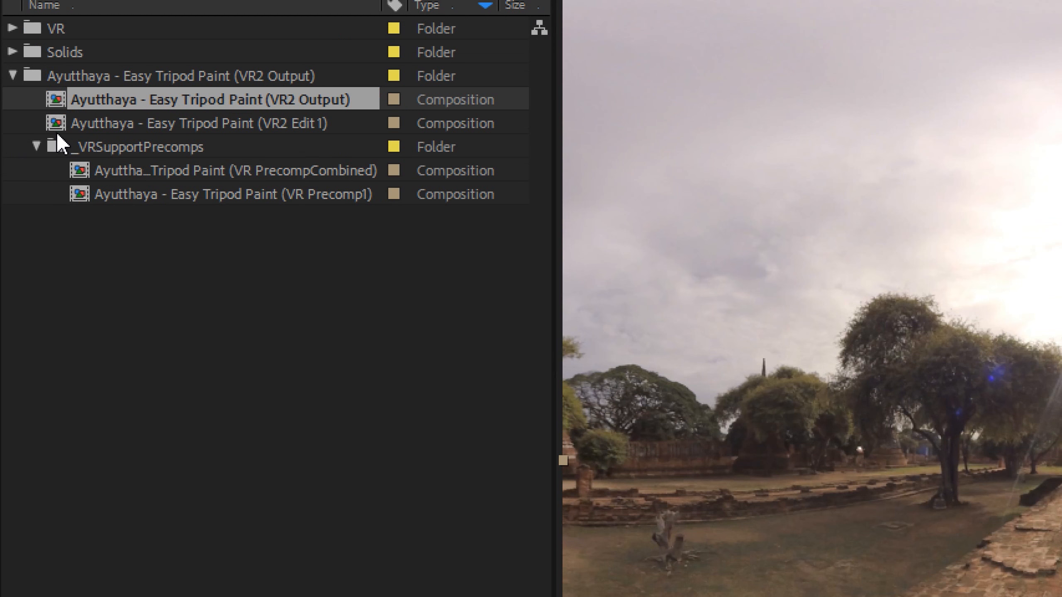
{"action": "double_click", "coordinate": [21, 133]}
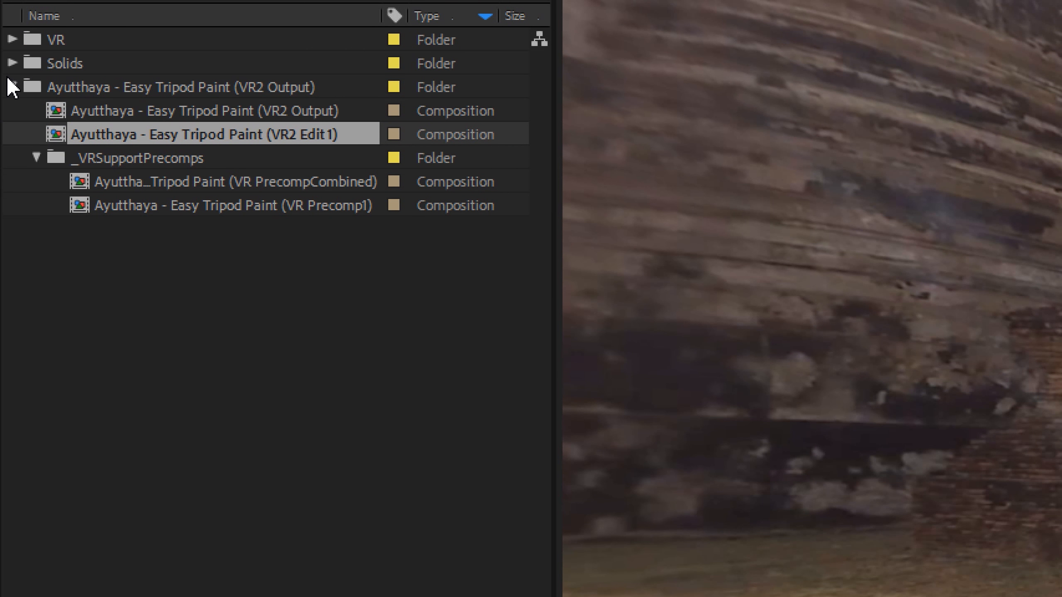
{"action": "left_click", "coordinate": [13, 70]}
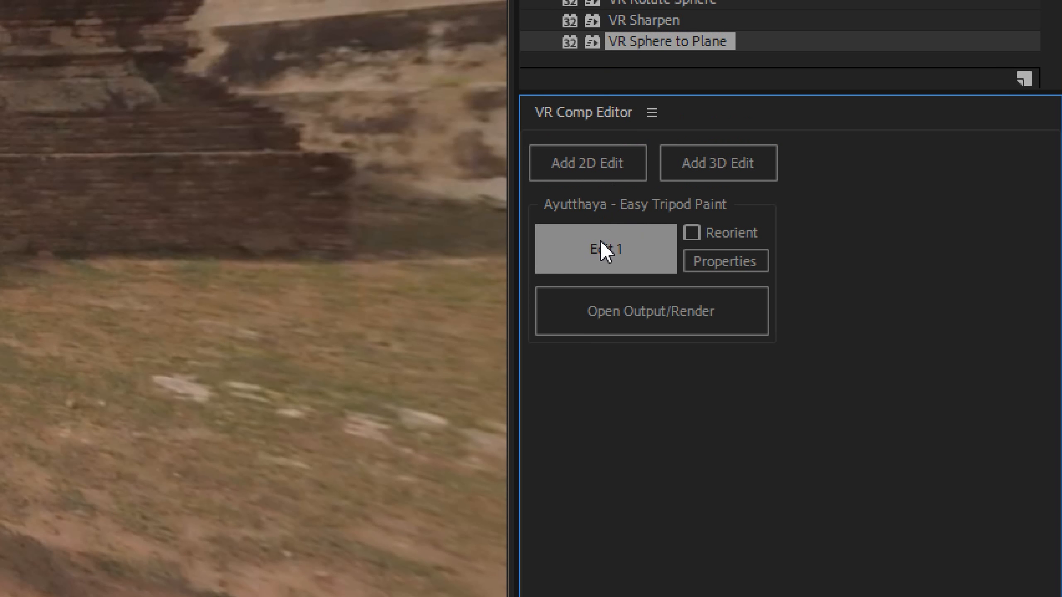
{"action": "left_click", "coordinate": [610, 244]}
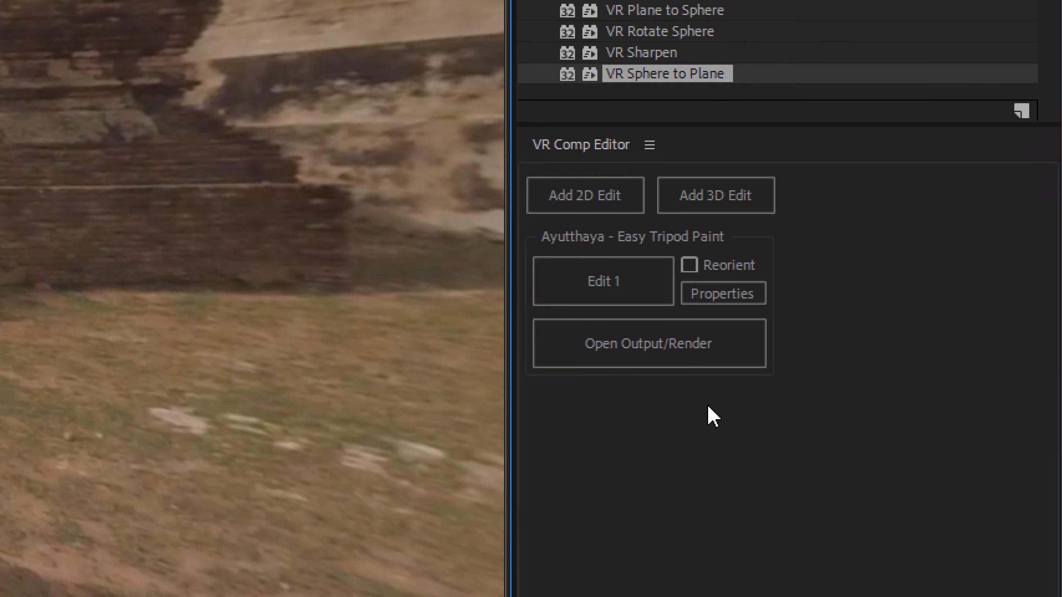
{"action": "left_click", "coordinate": [669, 351]}
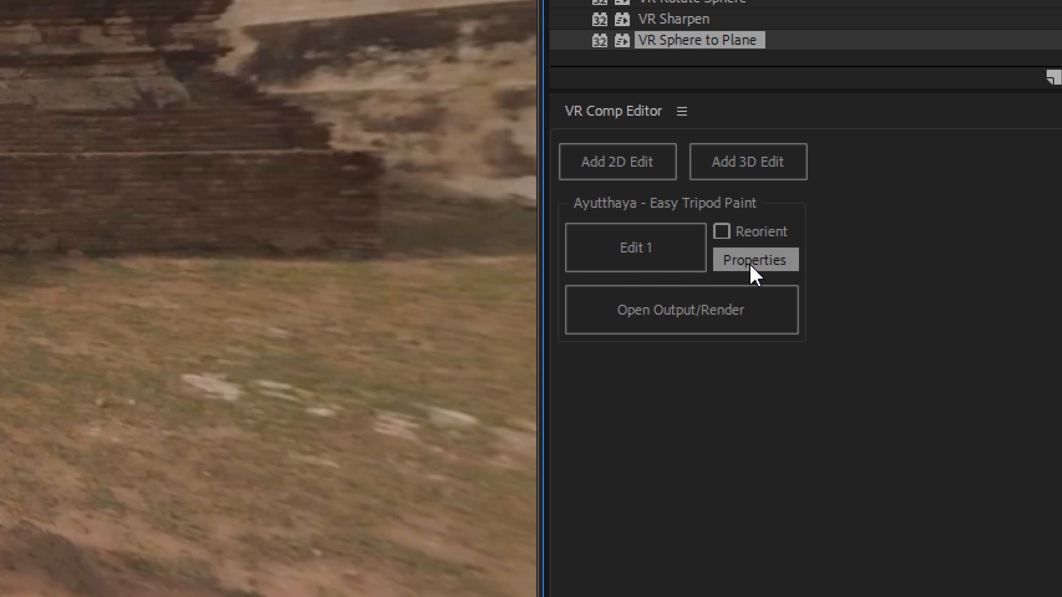
- Rename Edit 1 in the VR Comp Editor as "Retoque tripé"
{"action": "left_click", "coordinate": [757, 268]}
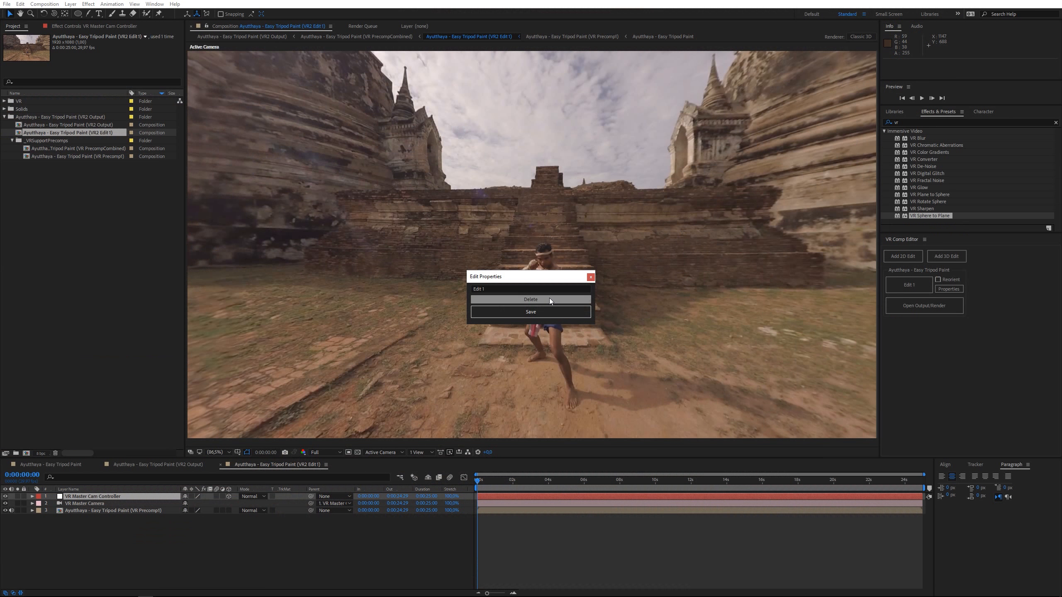
{"action": "left_click", "coordinate": [502, 289]}
{"action": "left_click_drag", "start_coordinate": [502, 289], "coordinate": [395, 285]}
{"action": "type", "text": "Retoque tripé"}
{"action": "key", "text": "Return"}
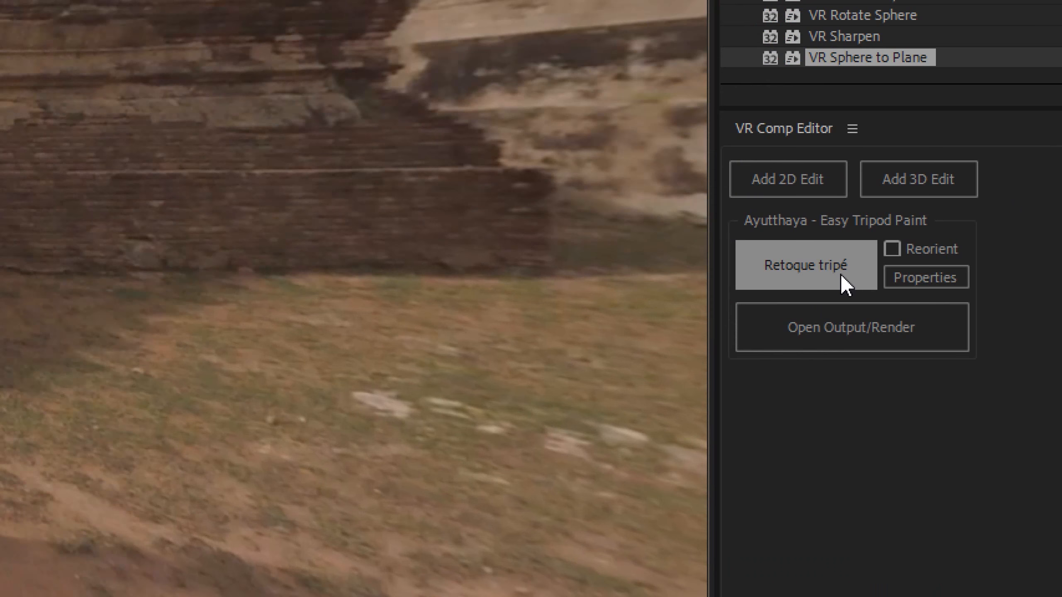
- Orbit the master camera of the Retoque tripé edit down to the ground so the tripod is centred in view
{"action": "left_click", "coordinate": [822, 282]}
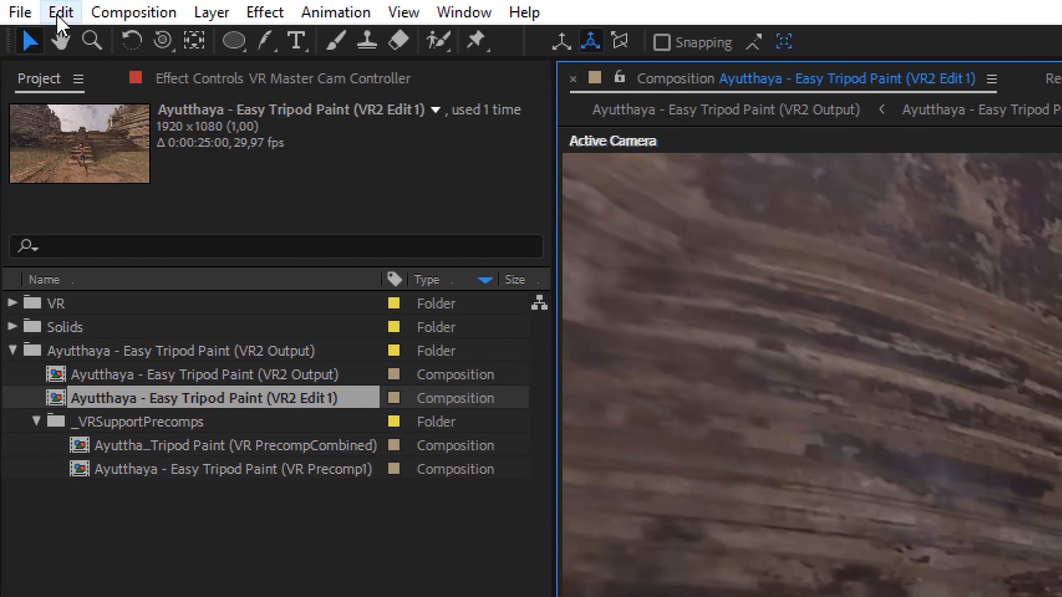
{"action": "left_click_drag", "start_coordinate": [163, 40], "coordinate": [256, 67]}
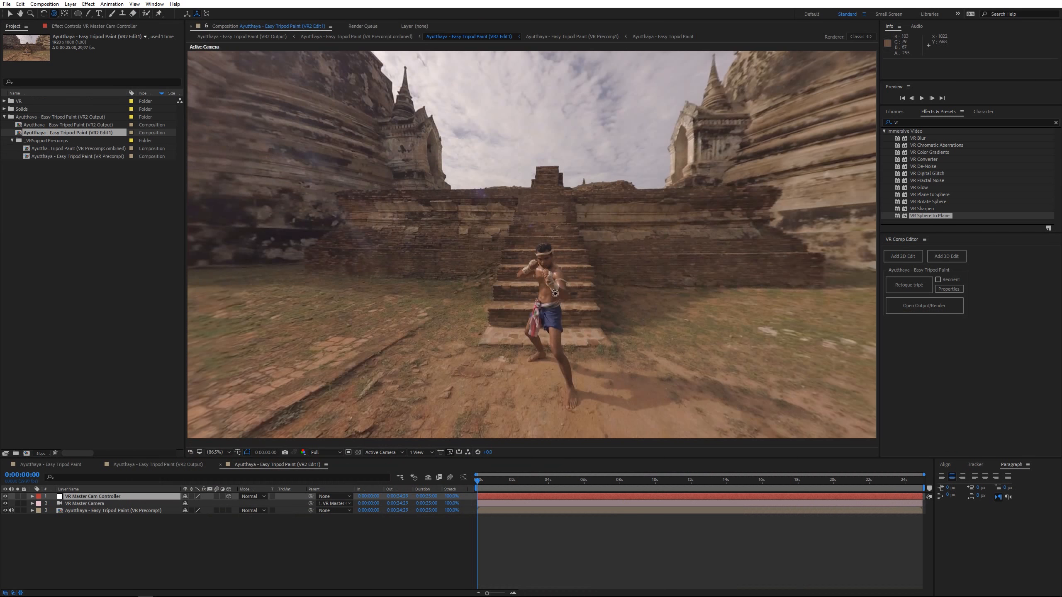
{"action": "left_click_drag", "start_coordinate": [555, 293], "coordinate": [567, 254]}
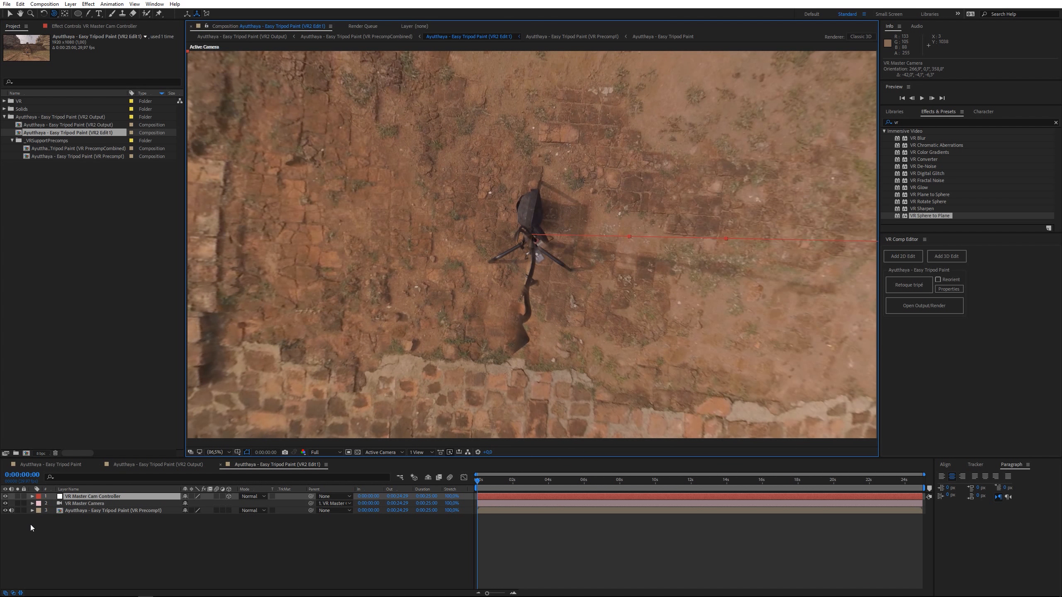
- Open the VR Precomp1 layer for painting with the Clone Stamp tool and reduce the brush diameter to about 140 px
{"action": "double_click", "coordinate": [59, 511]}
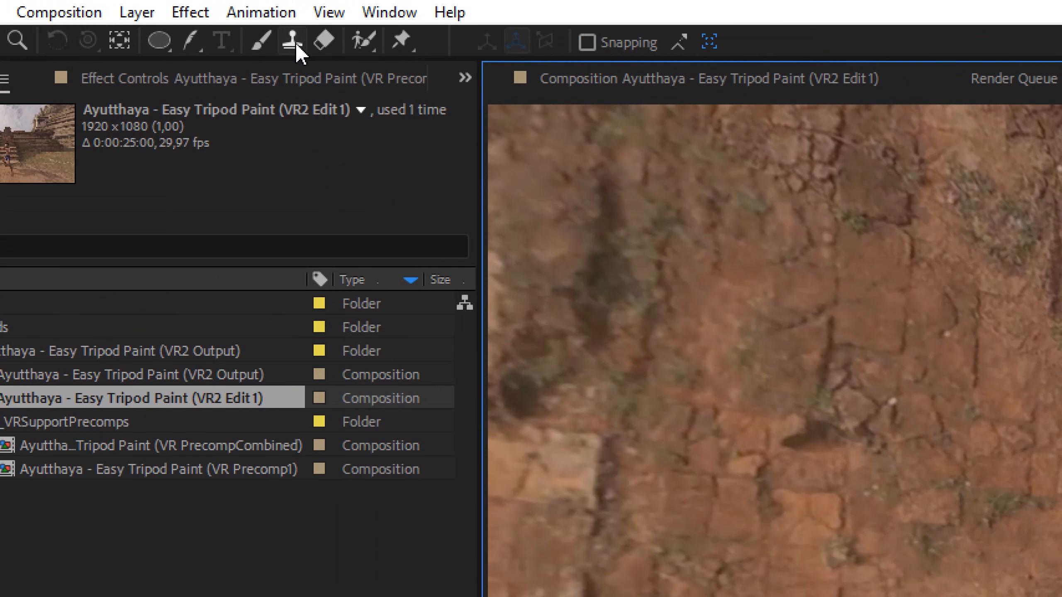
{"action": "left_click", "coordinate": [122, 14]}
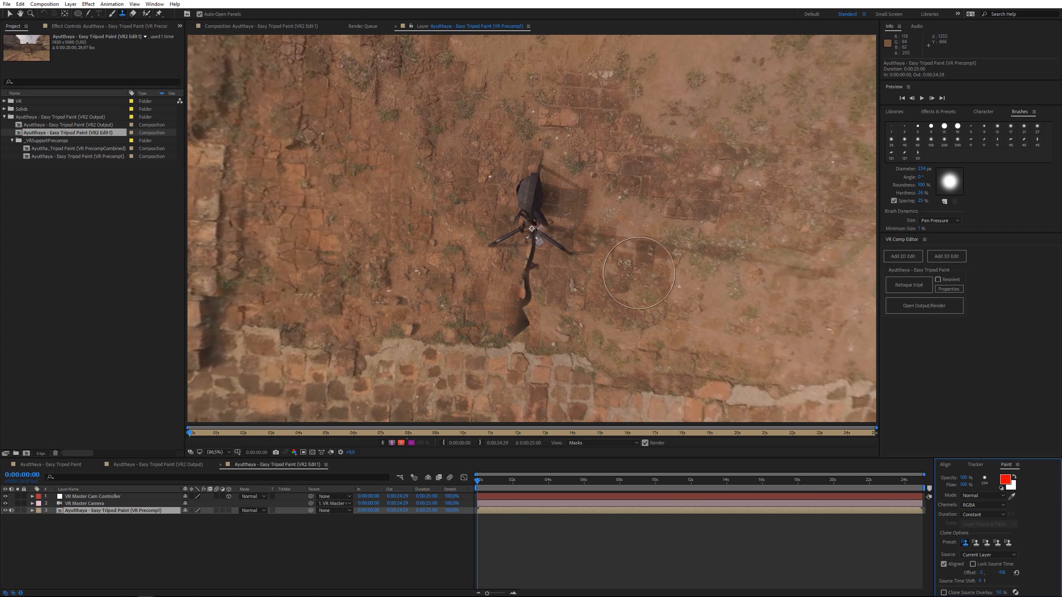
{"action": "mouse_move", "coordinate": [640, 262]}
{"action": "left_mouse_down", "text": "ctrl"}
{"action": "mouse_move", "coordinate": [598, 261]}
{"action": "mouse_move", "coordinate": [614, 262]}
{"action": "left_mouse_up", "text": "ctrl"}
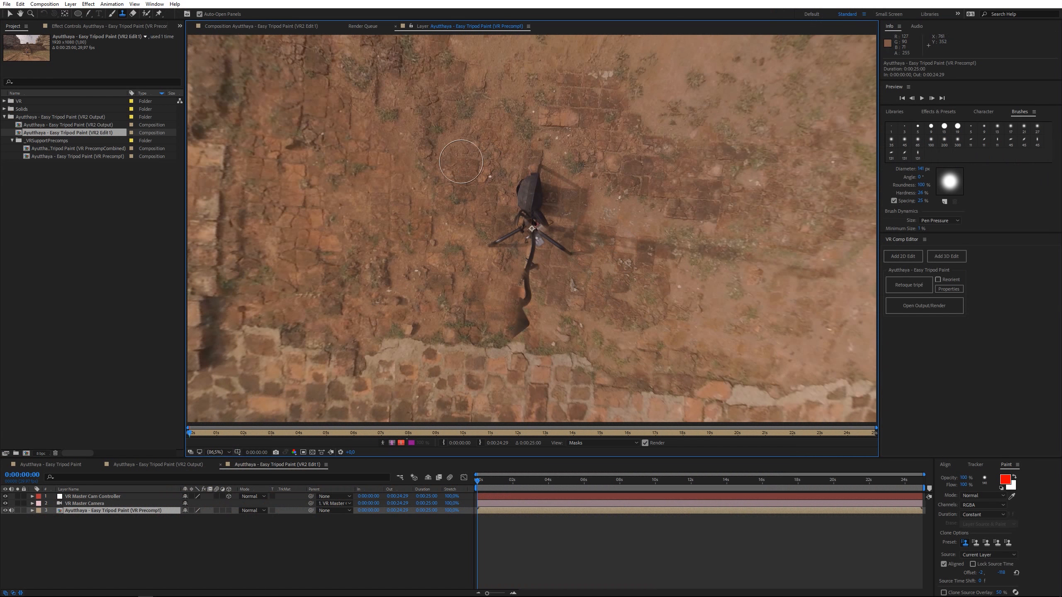
- Clone surrounding ground over the tripod, its legs and the dark seam down to the stone border
{"action": "mouse_move", "coordinate": [522, 186]}
{"action": "left_mouse_down"}
{"action": "mouse_move", "coordinate": [543, 225]}
{"action": "mouse_move", "coordinate": [504, 227]}
{"action": "mouse_move", "coordinate": [498, 238]}
{"action": "mouse_move", "coordinate": [526, 202]}
{"action": "mouse_move", "coordinate": [542, 237]}
{"action": "left_mouse_up"}
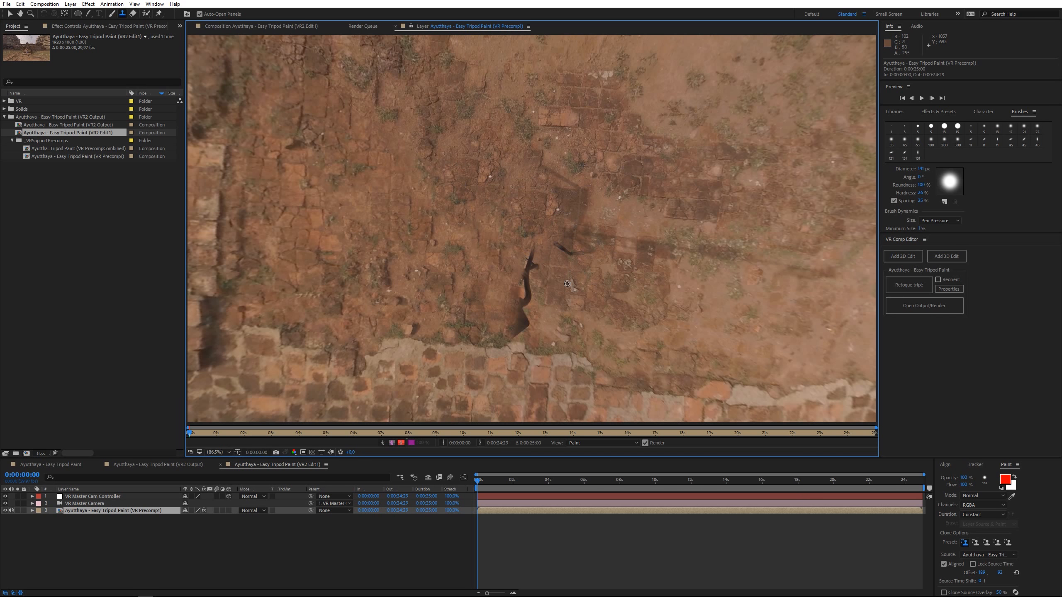
{"action": "left_click_drag", "start_coordinate": [573, 247], "coordinate": [562, 250]}
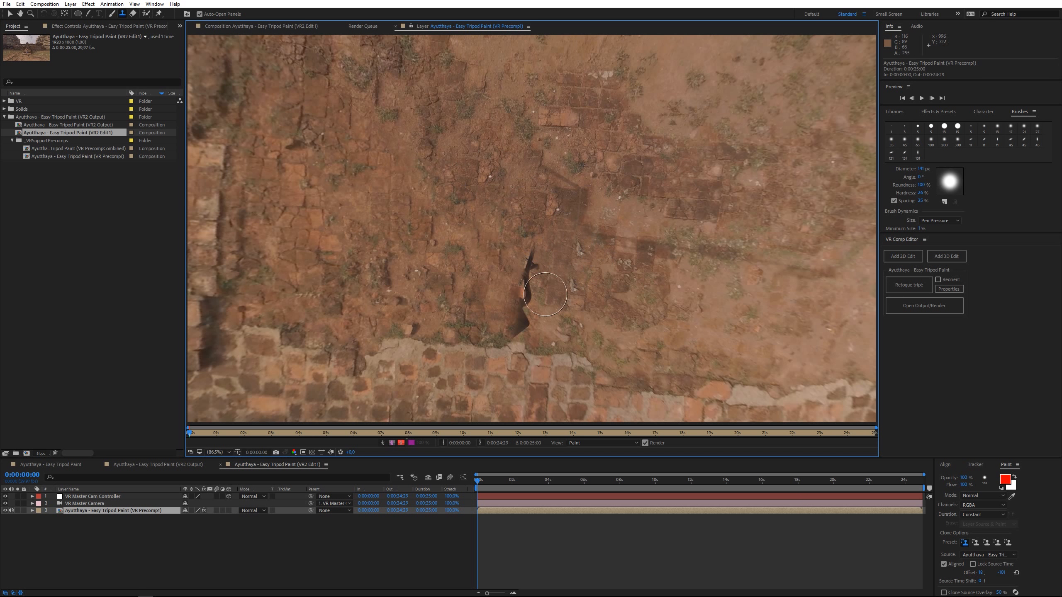
{"action": "left_click_drag", "start_coordinate": [536, 259], "coordinate": [539, 292]}
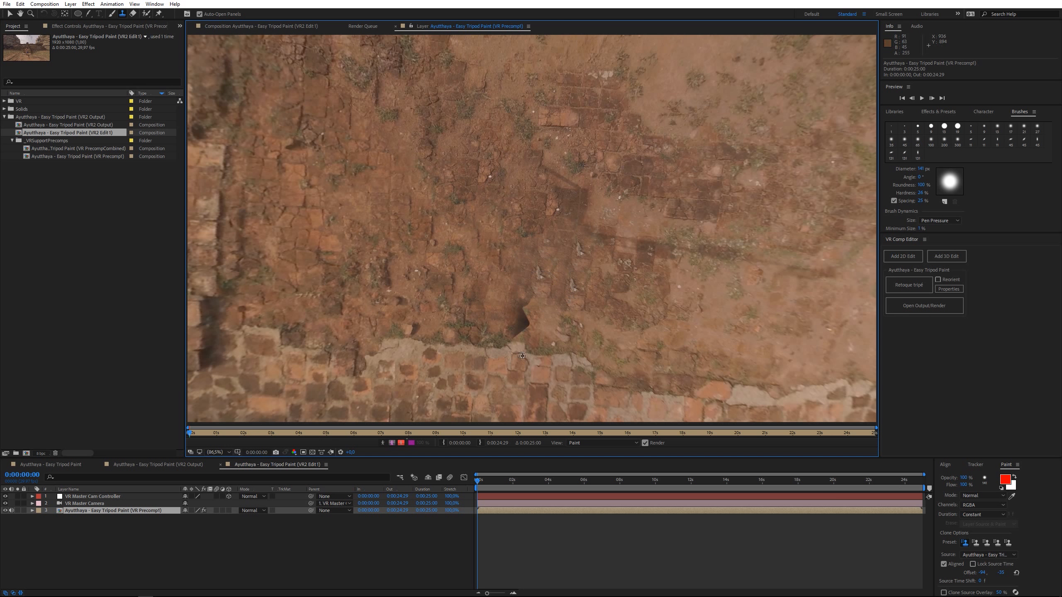
{"action": "left_click", "coordinate": [547, 358], "text": "alt"}
{"action": "mouse_move", "coordinate": [507, 349]}
{"action": "left_mouse_down"}
{"action": "mouse_move", "coordinate": [505, 323]}
{"action": "mouse_move", "coordinate": [524, 302]}
{"action": "mouse_move", "coordinate": [525, 326]}
{"action": "left_mouse_up"}
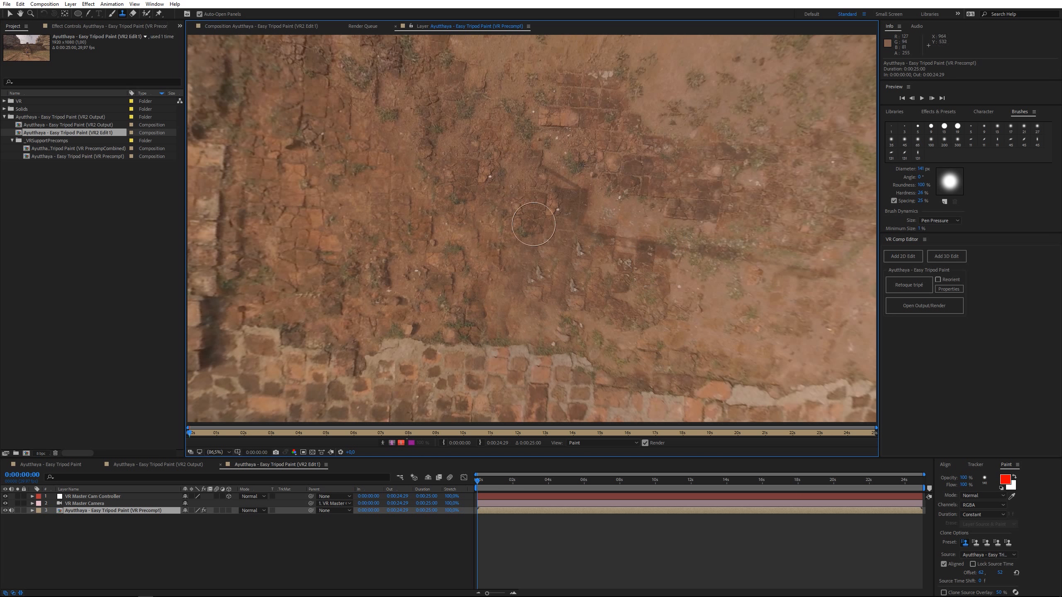
- Open the output composition of the edit to check the retouched 360 footage
{"action": "scroll", "coordinate": [543, 213], "scroll_direction": "down", "scroll_amount": 1}
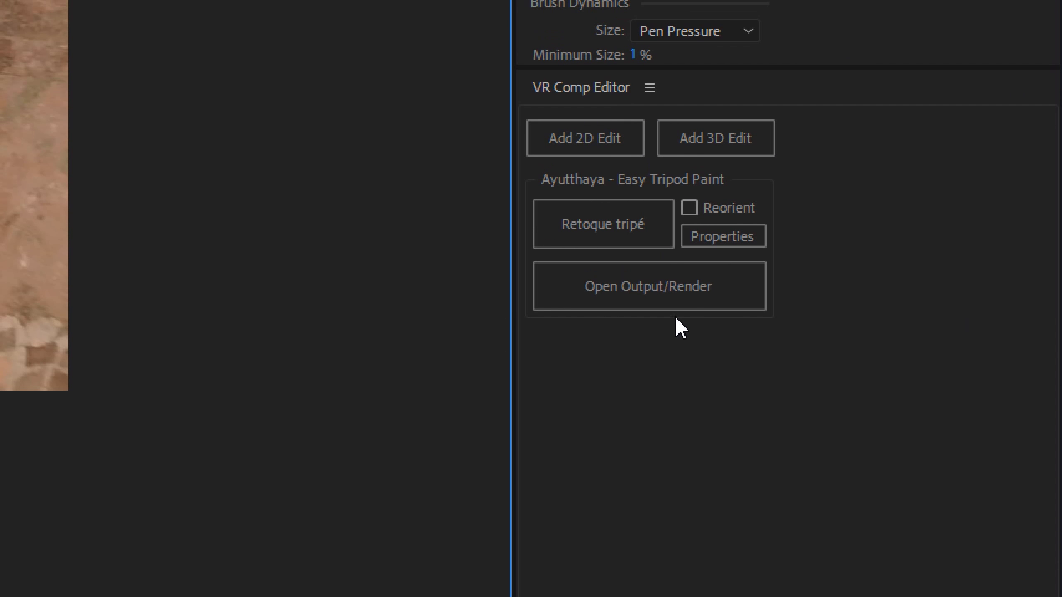
{"action": "left_click", "coordinate": [591, 298]}
{"action": "left_click", "coordinate": [675, 290]}
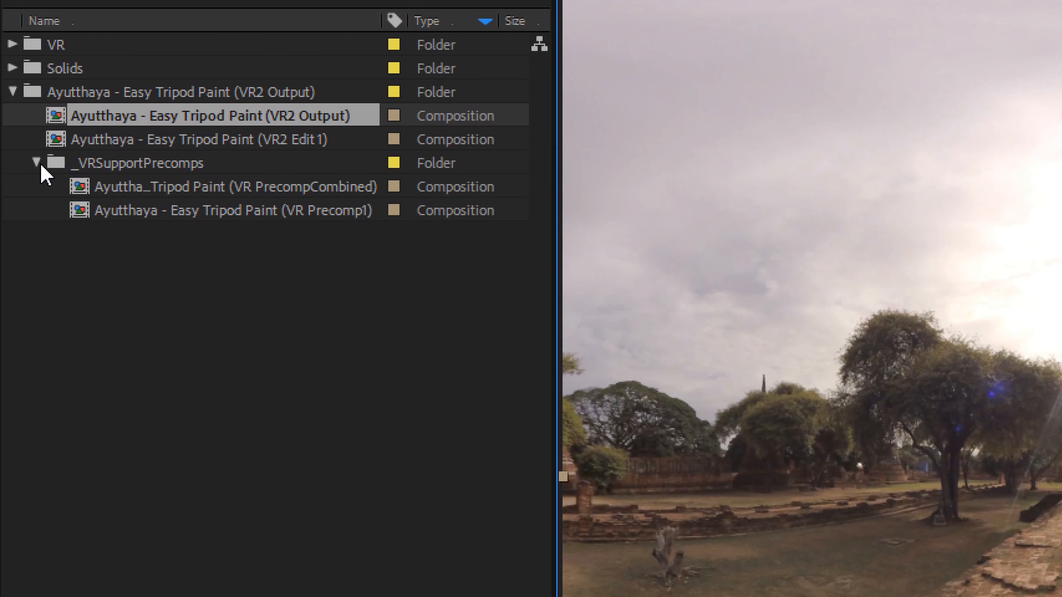
- Collapse the _VRSupportPrecomps folder and create a new composition from the VR2 Output composition
{"action": "left_click", "coordinate": [12, 141]}
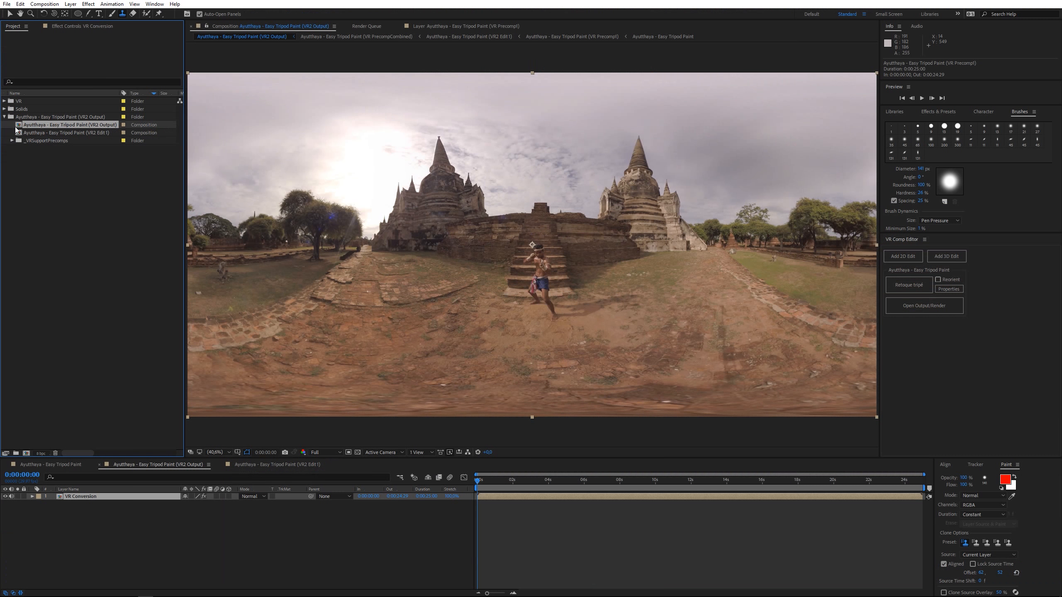
{"action": "left_click_drag", "start_coordinate": [53, 117], "coordinate": [242, 382]}
{"action": "left_click_drag", "start_coordinate": [81, 216], "coordinate": [27, 453]}
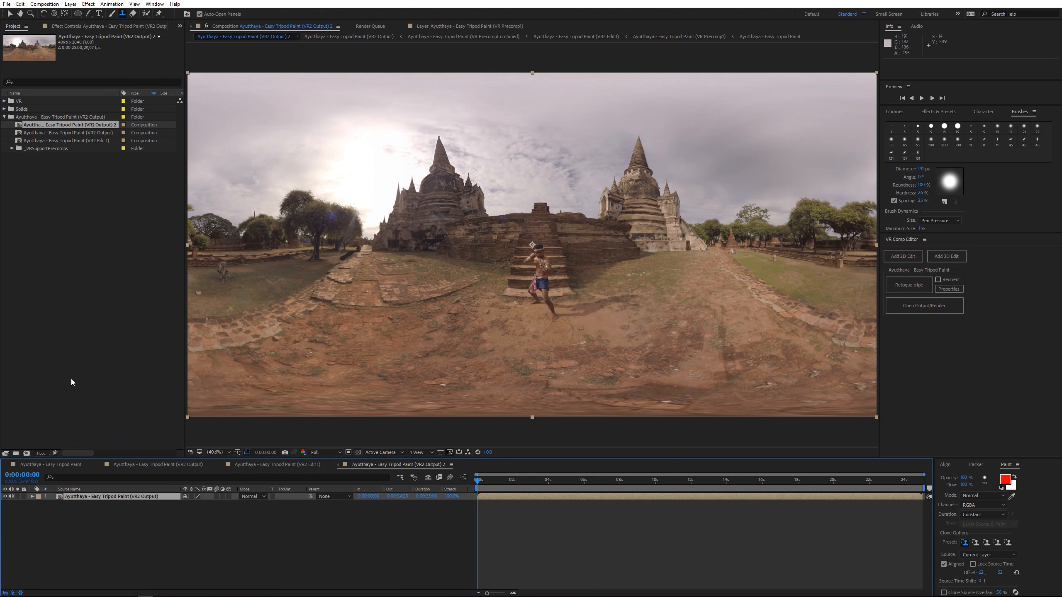
- Rename the new composition as Ayutthaya - Easy Tripod Paint (VR2 Preview) and apply the VR Sphere to Plane effect to its layer
{"action": "key", "text": "ctrl+k"}
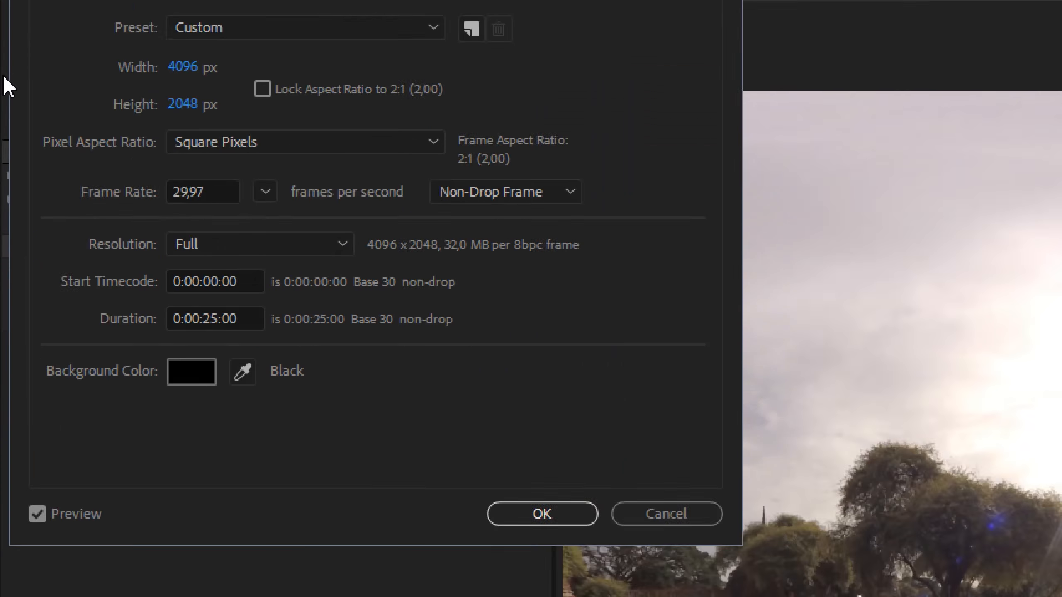
{"action": "left_click", "coordinate": [469, 67]}
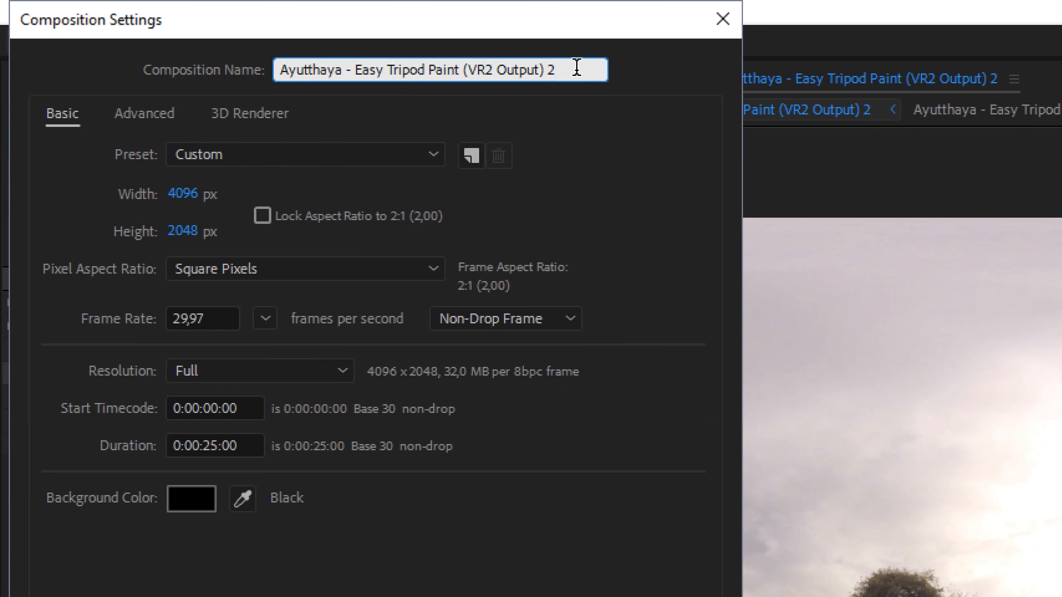
{"action": "left_click_drag", "start_coordinate": [539, 70], "coordinate": [497, 70]}
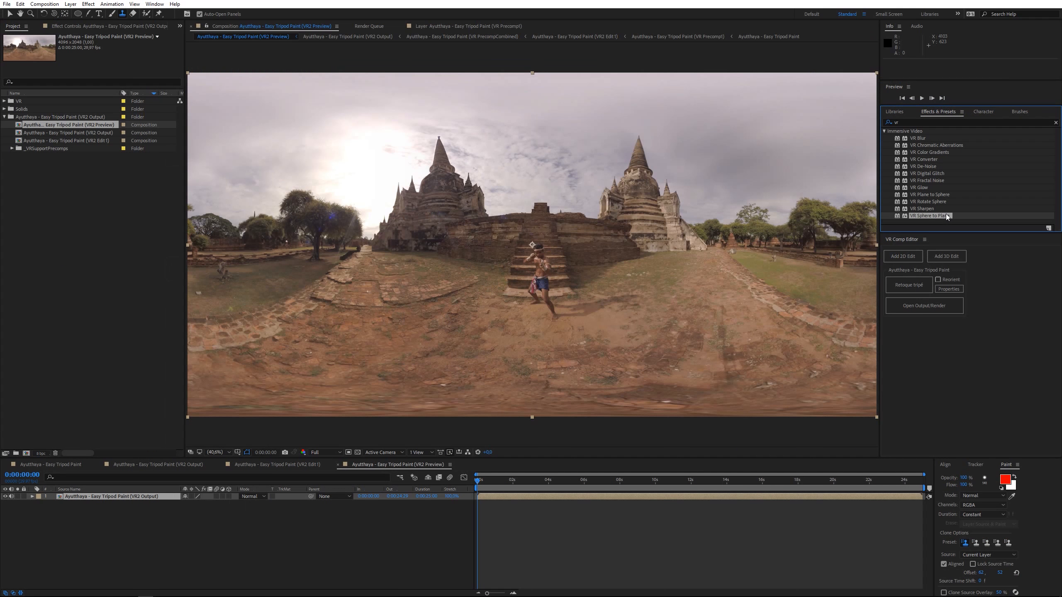
{"action": "left_click_drag", "start_coordinate": [946, 215], "coordinate": [679, 234]}
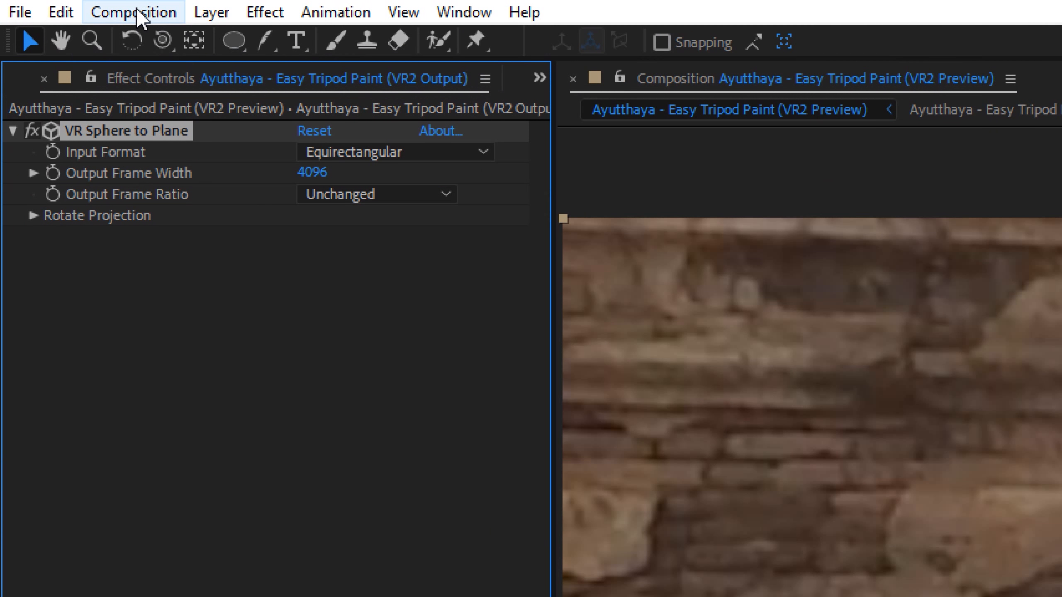
- Add a two-node camera with the 15mm preset to the preview composition and orbit it toward the fighter and the ground
{"action": "left_click", "coordinate": [211, 17]}
{"action": "mouse_move", "coordinate": [295, 53]}
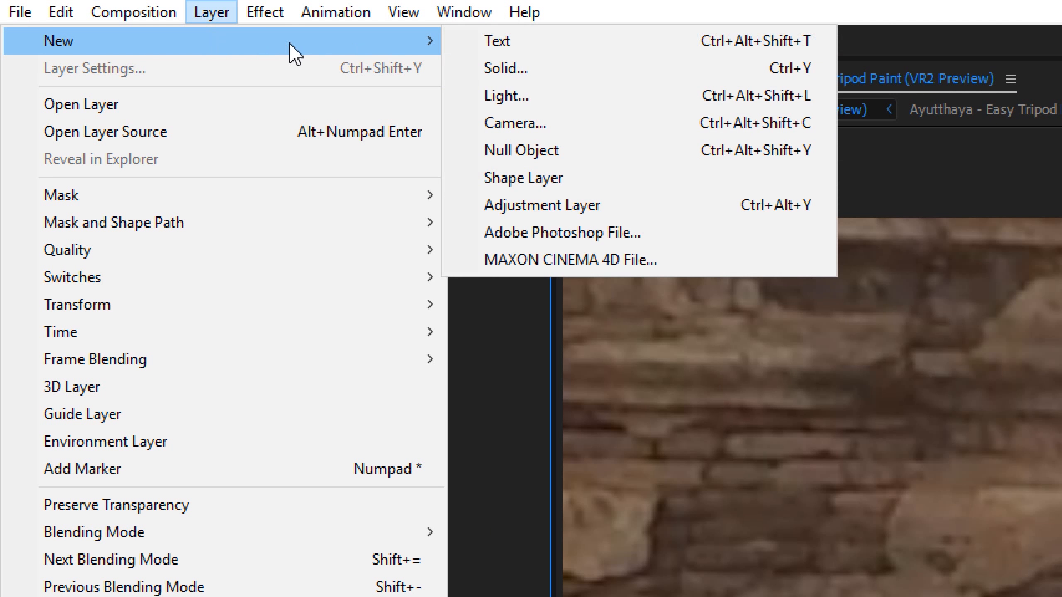
{"action": "left_click", "coordinate": [550, 121]}
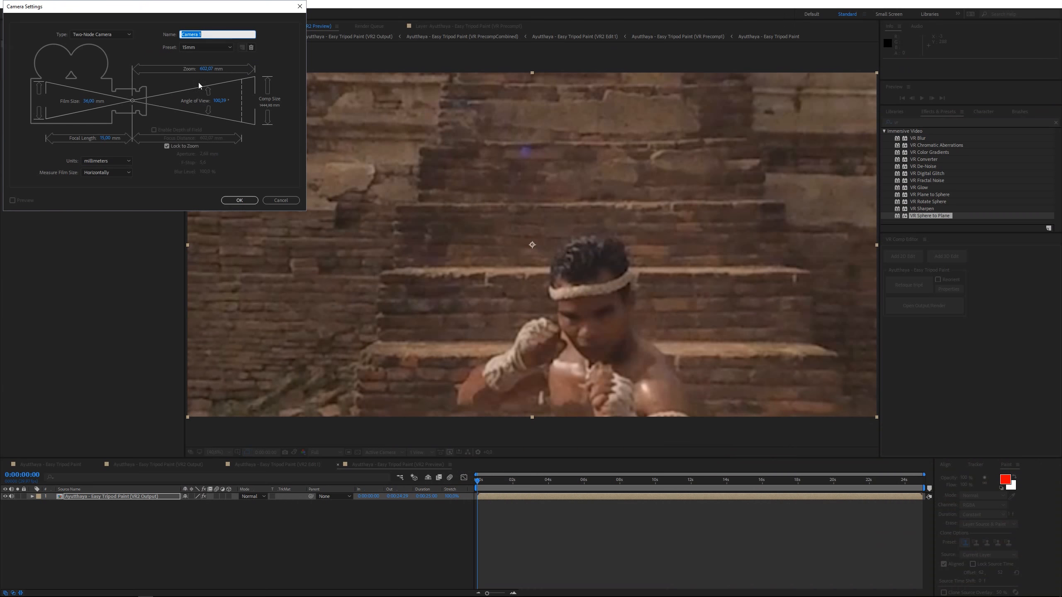
{"action": "left_click", "coordinate": [720, 594]}
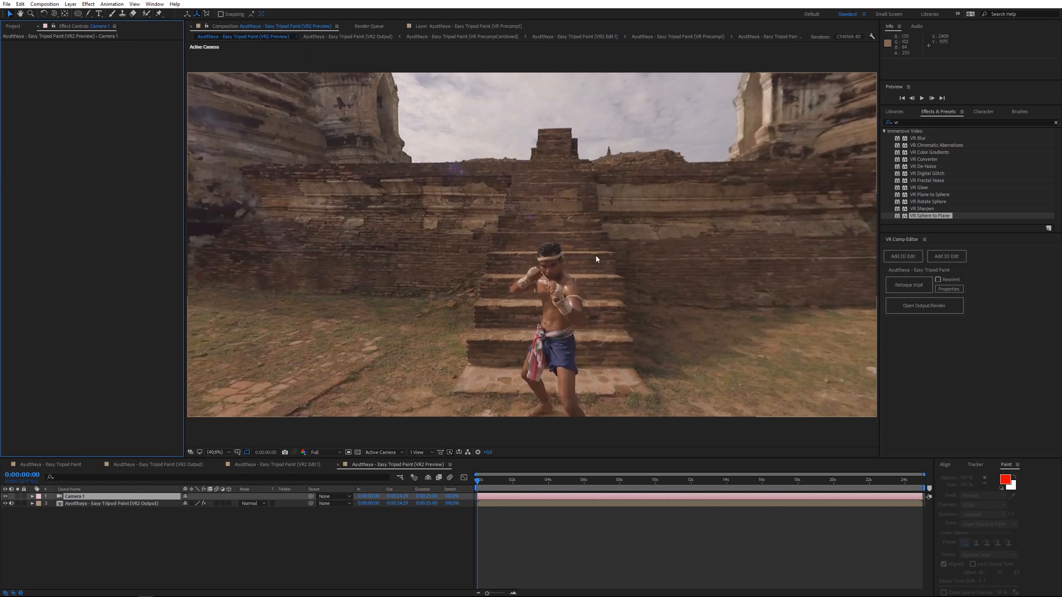
{"action": "key", "text": "c"}
{"action": "left_click_drag", "start_coordinate": [609, 265], "coordinate": [558, 264]}
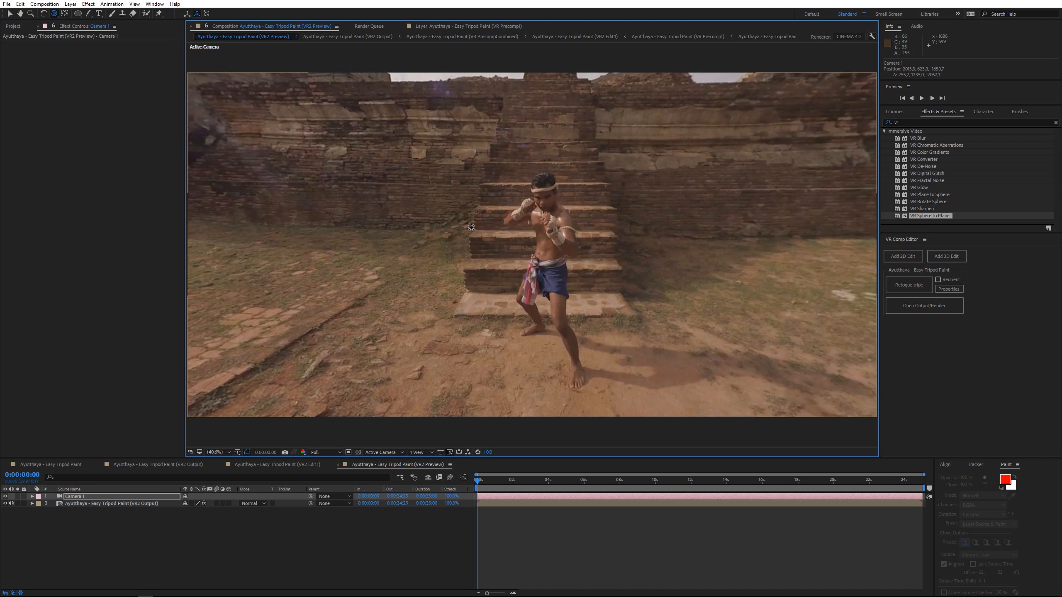
- Go from the preview to the VR2 Output composition and open its nested VR PrecompCombined composition
{"action": "key", "text": "Tab"}
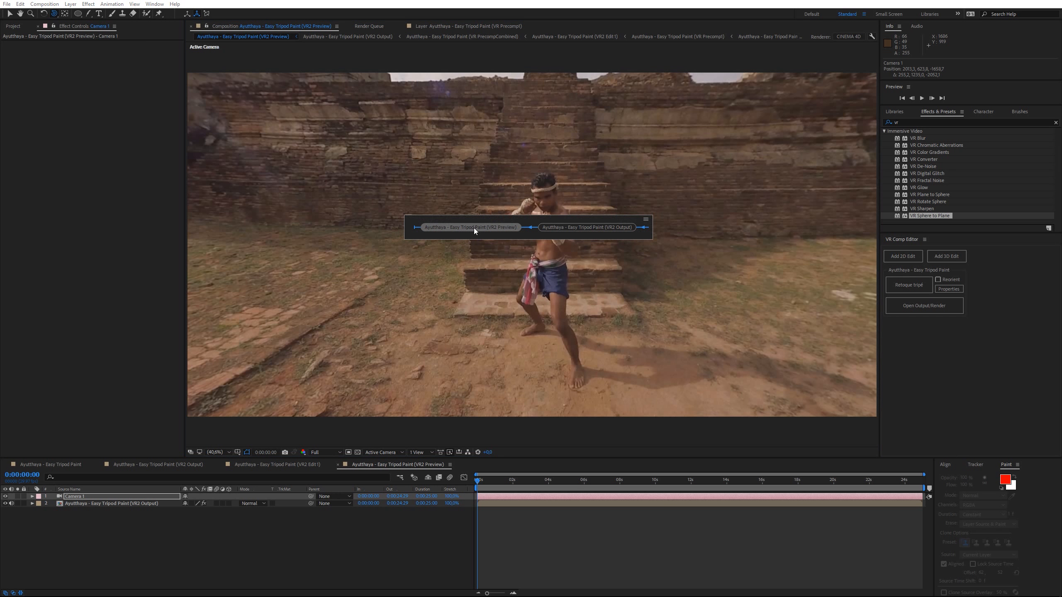
{"action": "left_click", "coordinate": [573, 227]}
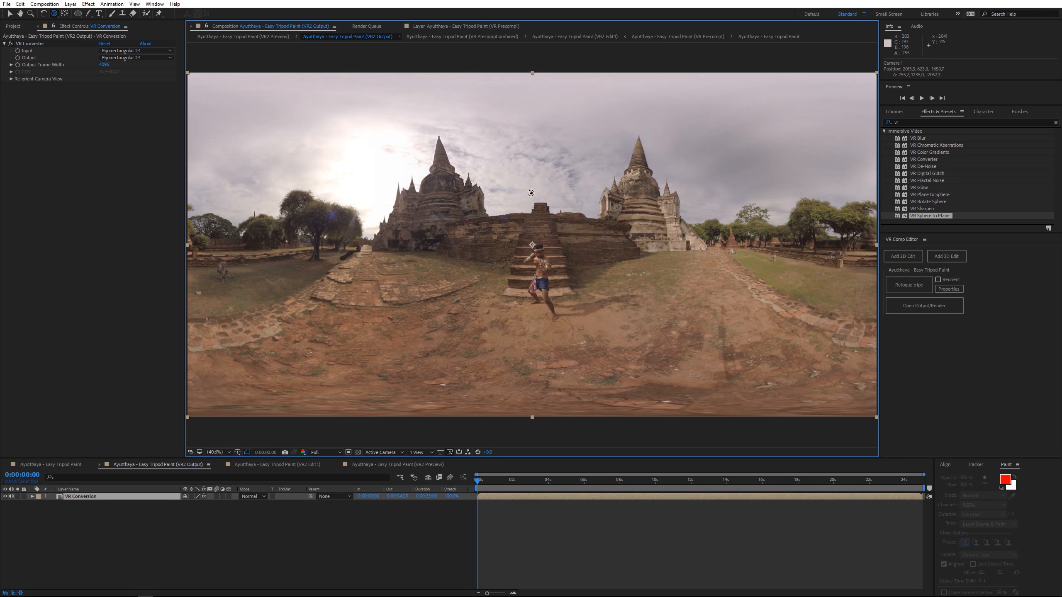
{"action": "key", "text": "Tab"}
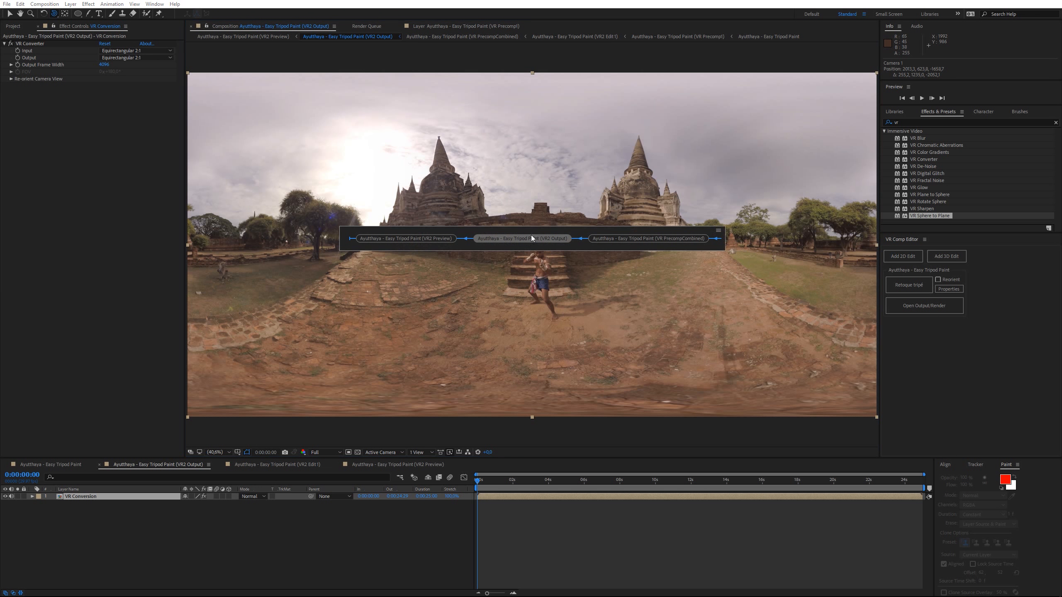
{"action": "left_click", "coordinate": [10, 27]}
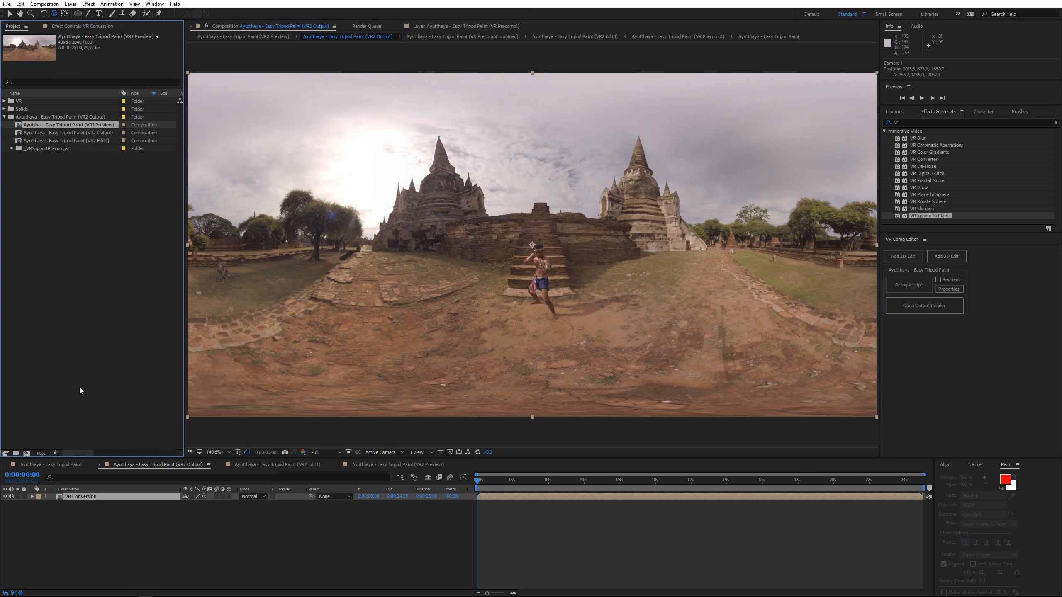
{"action": "double_click", "coordinate": [62, 497]}
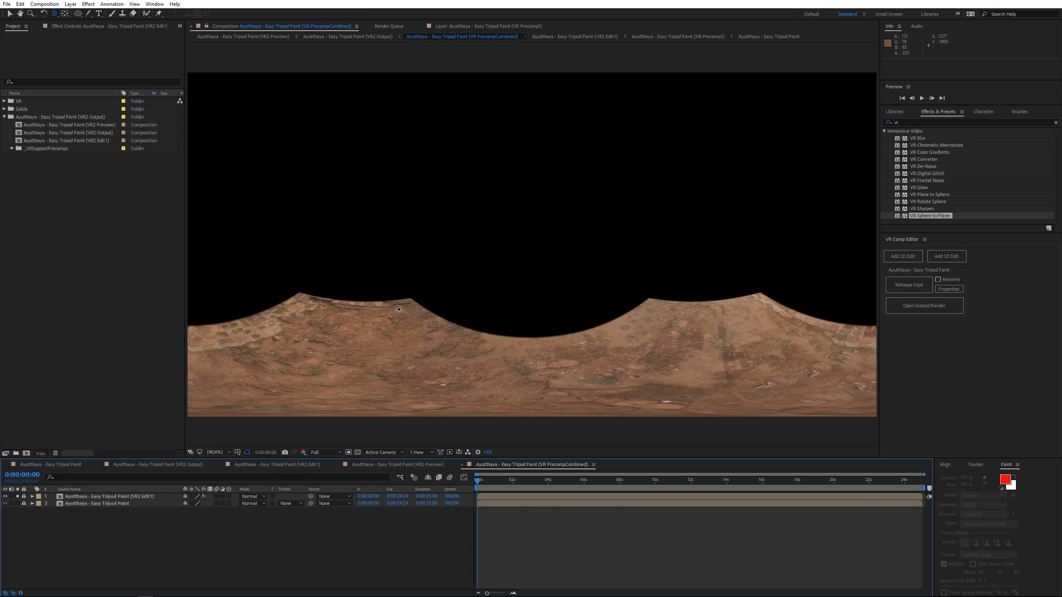
- Solo the VR2 Edit 1 layer and the original footage layer in turn to compare the patch with the untouched footage
{"action": "left_click", "coordinate": [17, 496]}
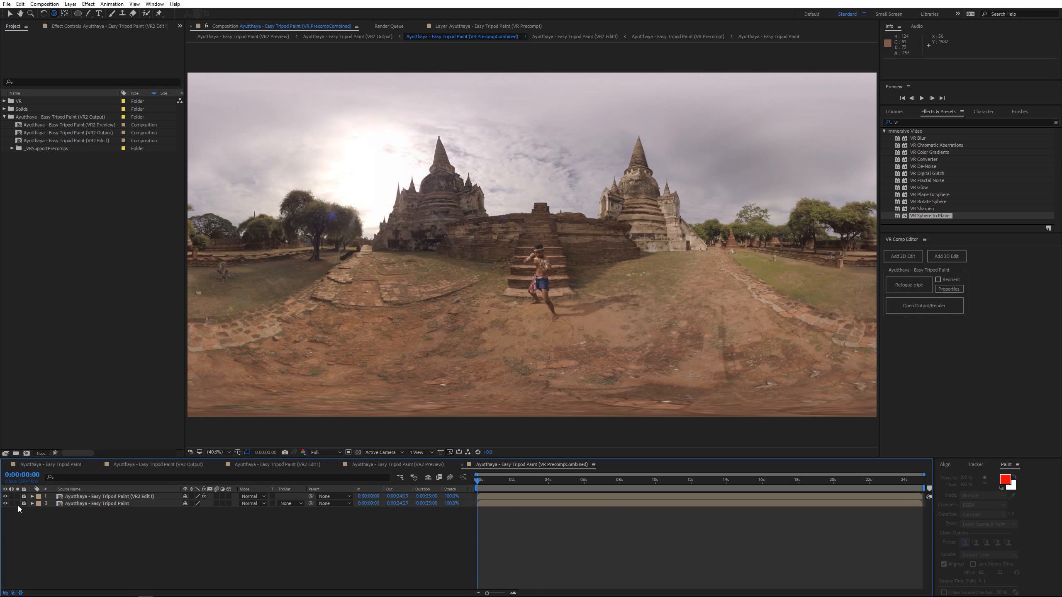
{"action": "left_click", "coordinate": [17, 504]}
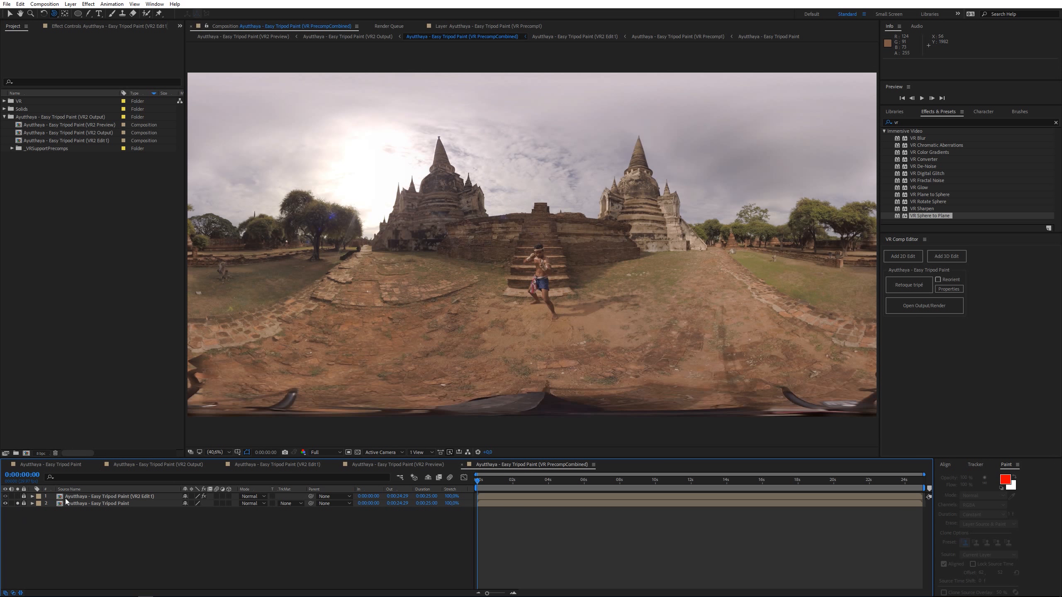
{"action": "left_click", "coordinate": [17, 504]}
{"action": "left_click", "coordinate": [17, 496]}
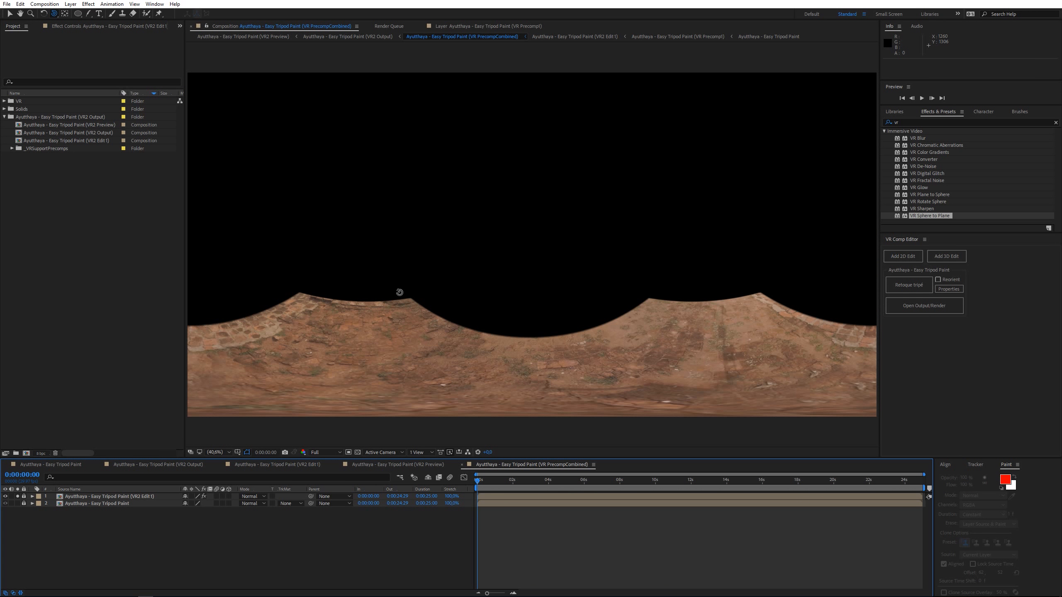
{"action": "left_click", "coordinate": [18, 497]}
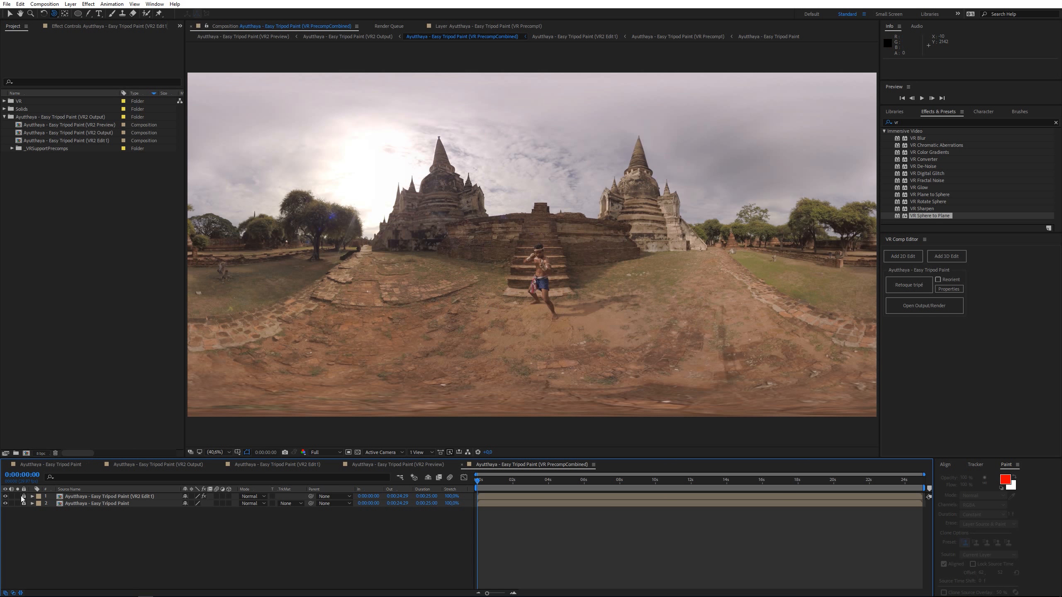
{"action": "left_click", "coordinate": [17, 497]}
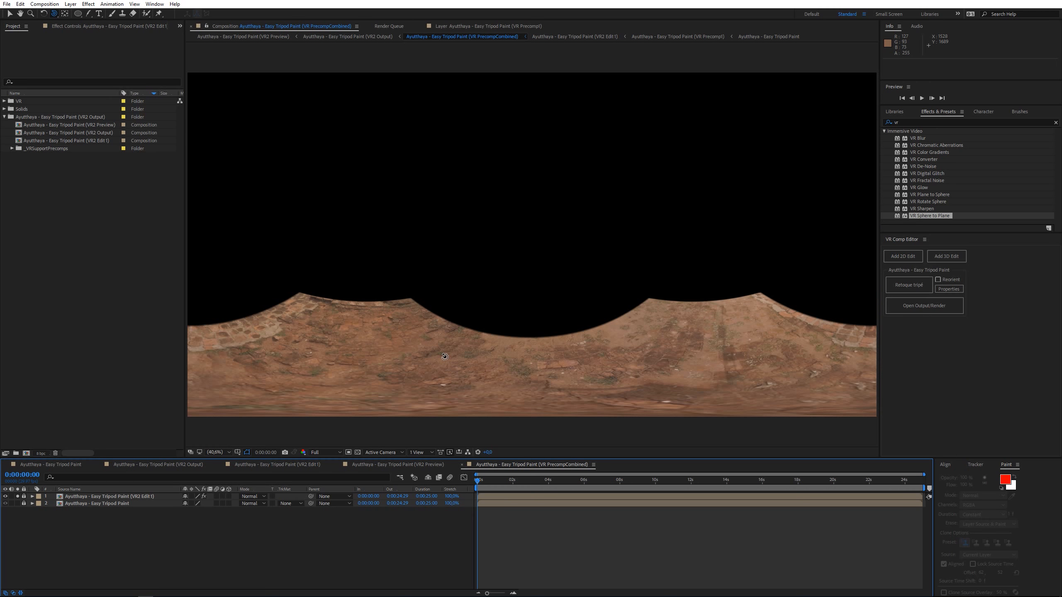
{"action": "left_click", "coordinate": [17, 497]}
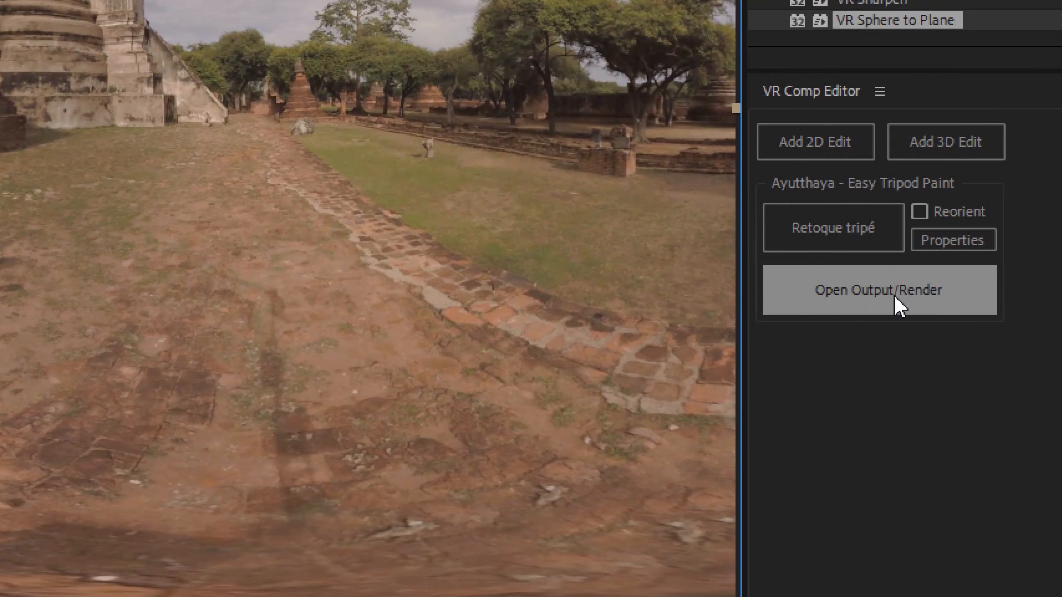
- Open the output and add a 2D edit for Ayutthaya - Easy Tripod Paint with 3D null camera control and centered camera enabled
{"action": "left_click", "coordinate": [894, 296]}
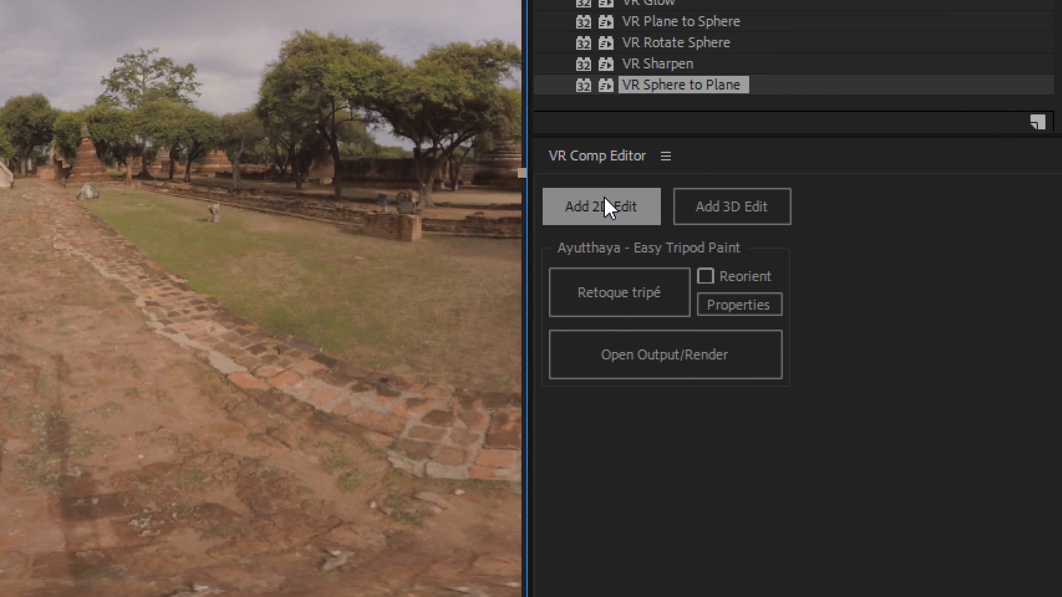
{"action": "left_click", "coordinate": [608, 208]}
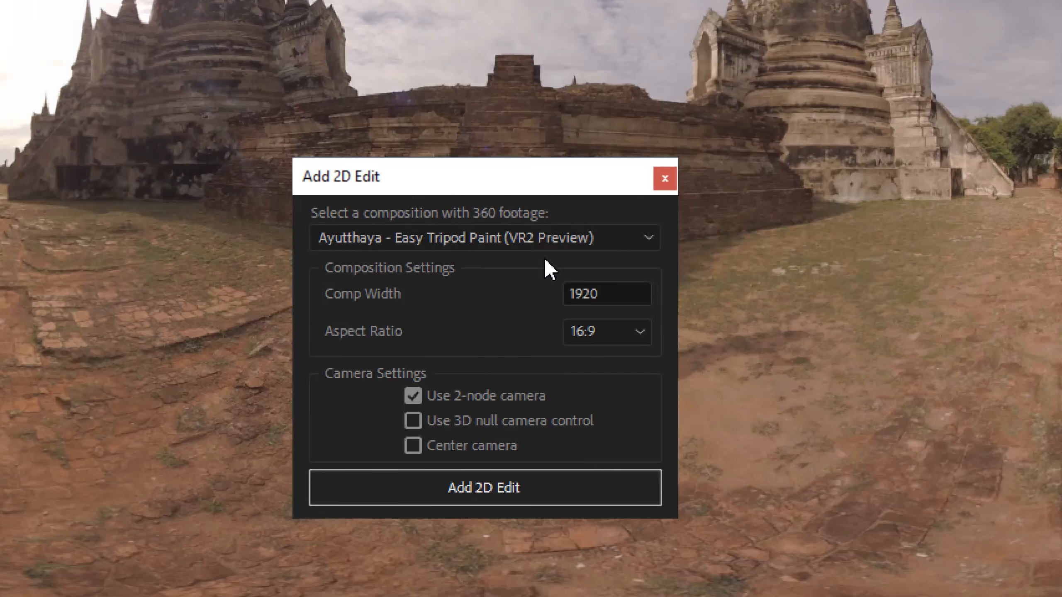
{"action": "left_click", "coordinate": [527, 239]}
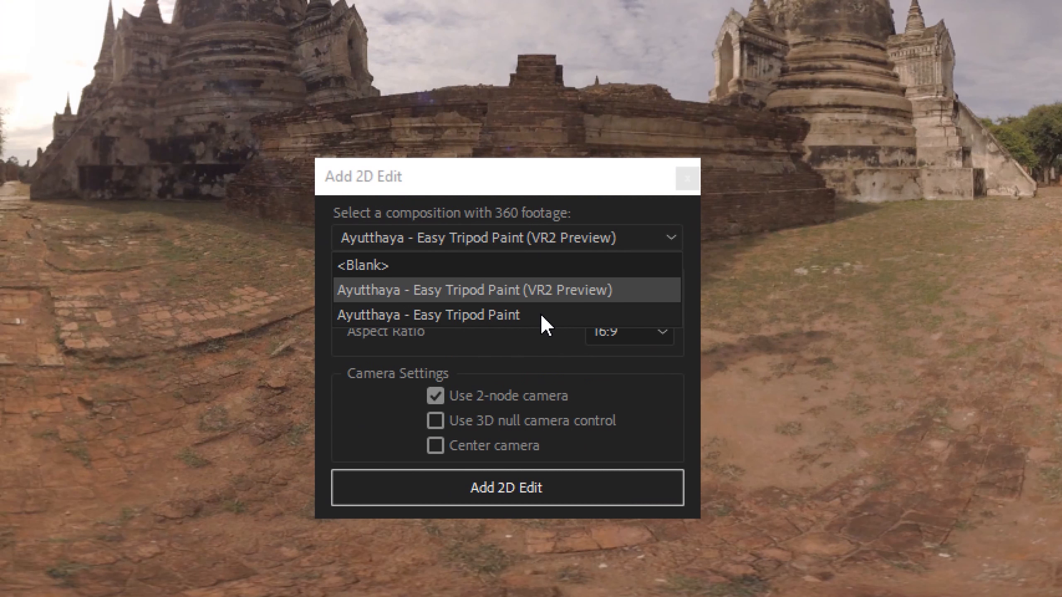
{"action": "left_click", "coordinate": [494, 318]}
{"action": "left_click", "coordinate": [527, 240]}
{"action": "left_click", "coordinate": [539, 289]}
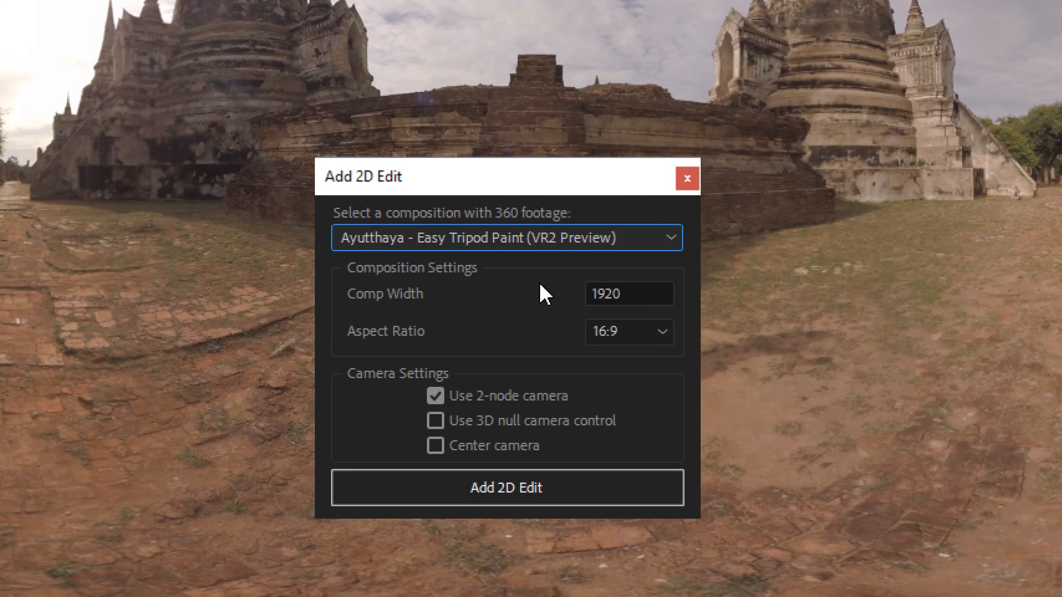
{"action": "left_click", "coordinate": [514, 242]}
{"action": "left_click", "coordinate": [498, 314]}
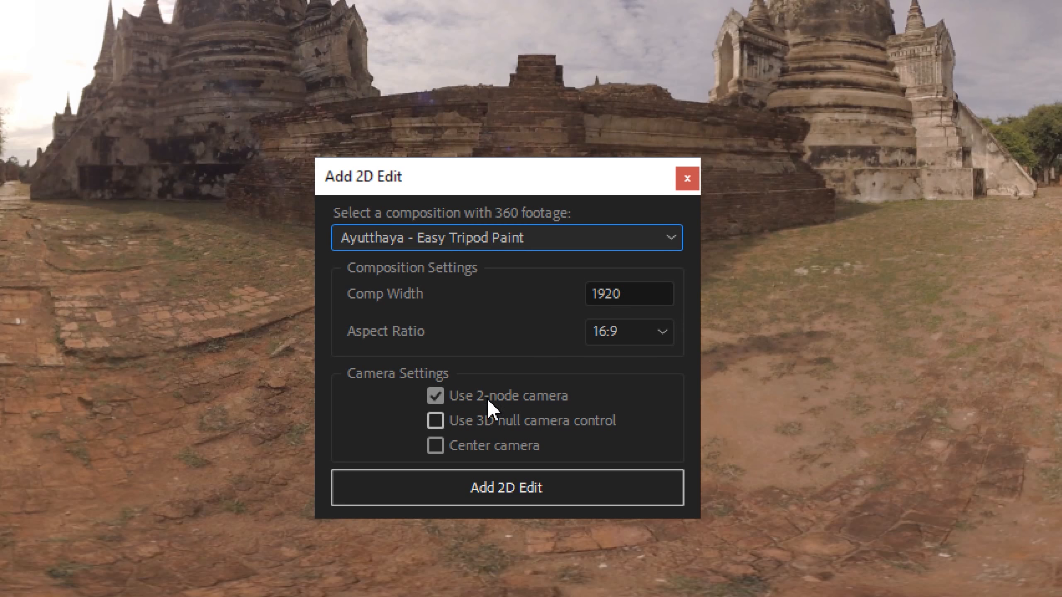
{"action": "left_click", "coordinate": [465, 425]}
{"action": "left_click", "coordinate": [469, 445]}
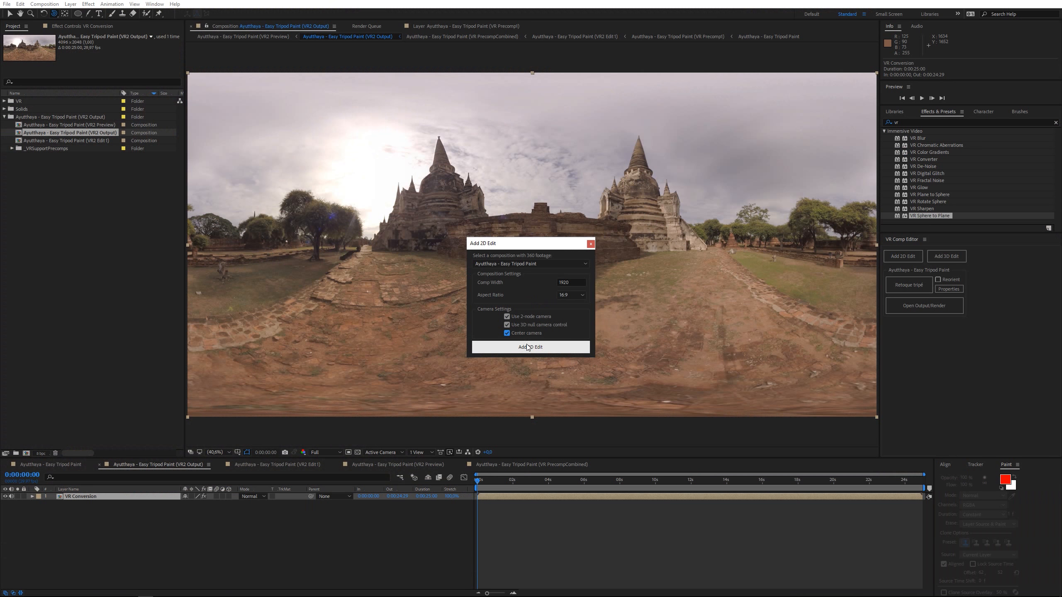
{"action": "left_click", "coordinate": [528, 347]}
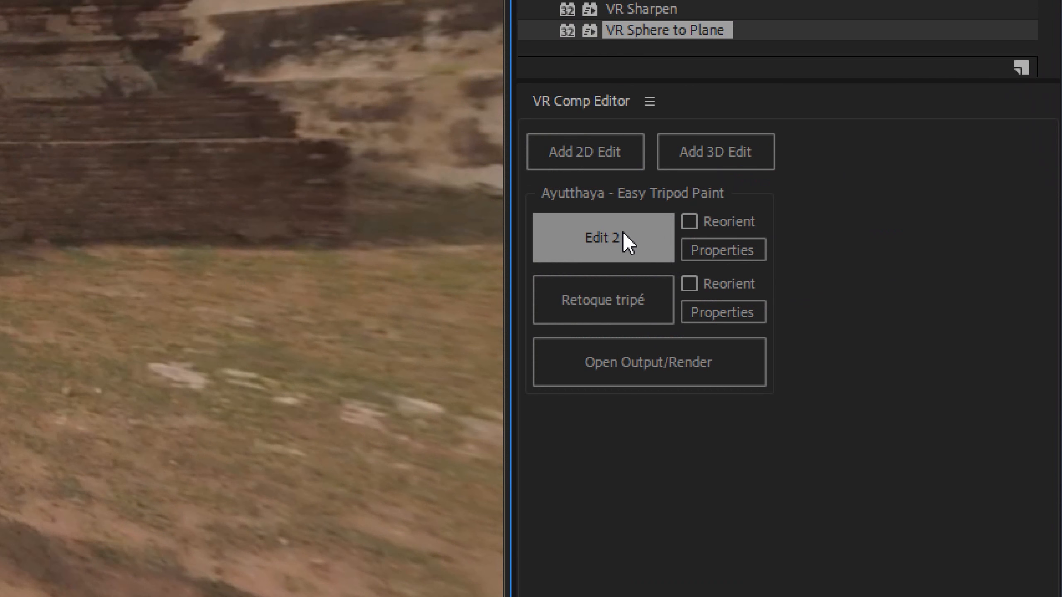
- Rename the new 2D edit as Remover Toco in its properties
{"action": "left_click", "coordinate": [729, 248]}
{"action": "left_click_drag", "start_coordinate": [516, 290], "coordinate": [462, 286]}
{"action": "type", "text": "Remover Toco"}
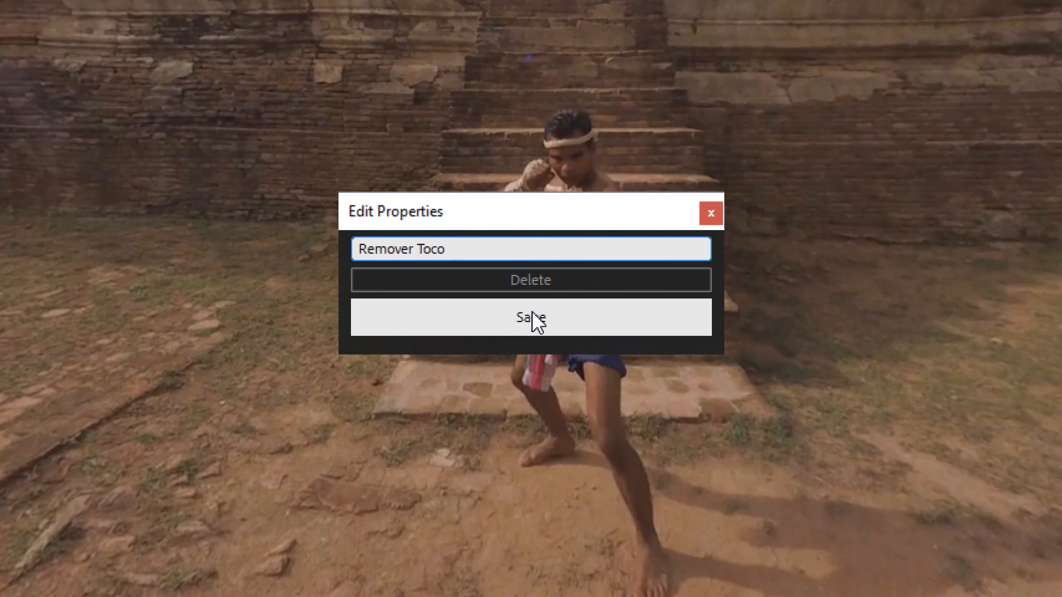
{"action": "left_click", "coordinate": [531, 312]}
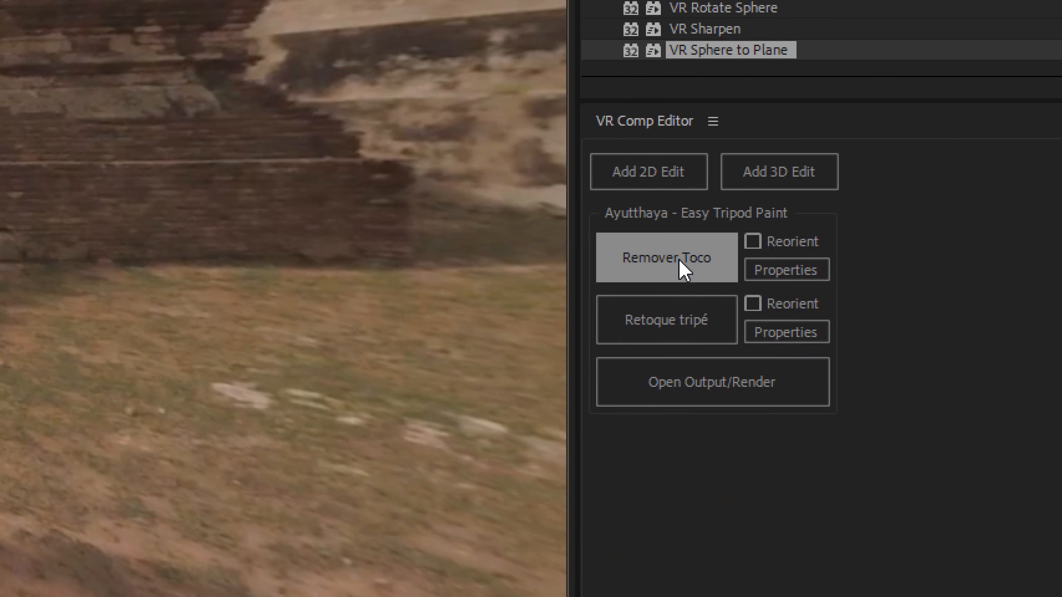
{"action": "left_click", "coordinate": [787, 271]}
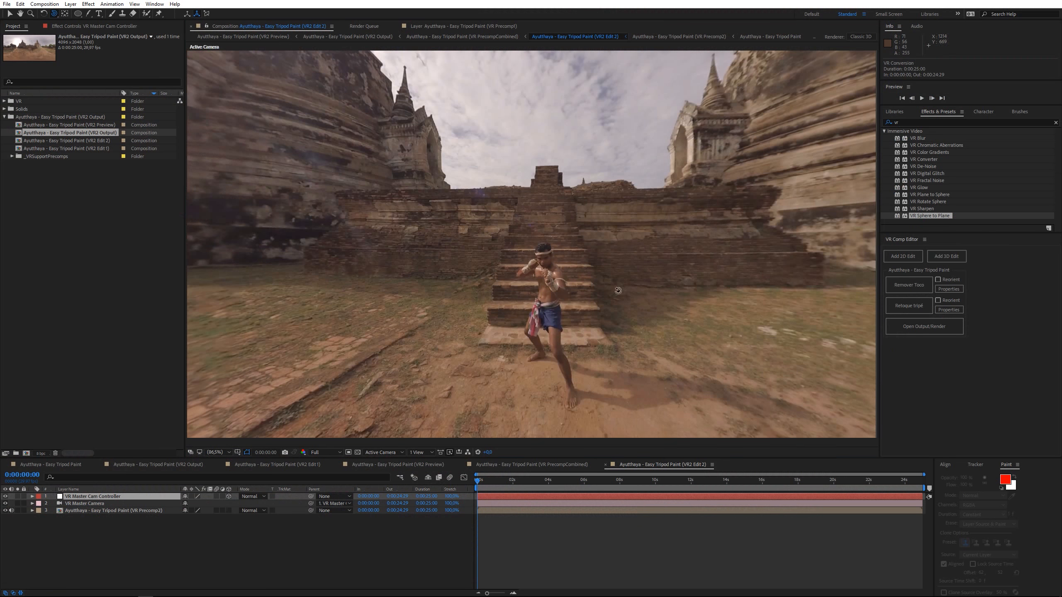
- Orbit the edit's camera away from the temple to frame the tree stump and small stone on the lawn
{"action": "left_click_drag", "start_coordinate": [495, 264], "coordinate": [525, 313]}
{"action": "left_click_drag", "start_coordinate": [553, 364], "coordinate": [595, 293]}
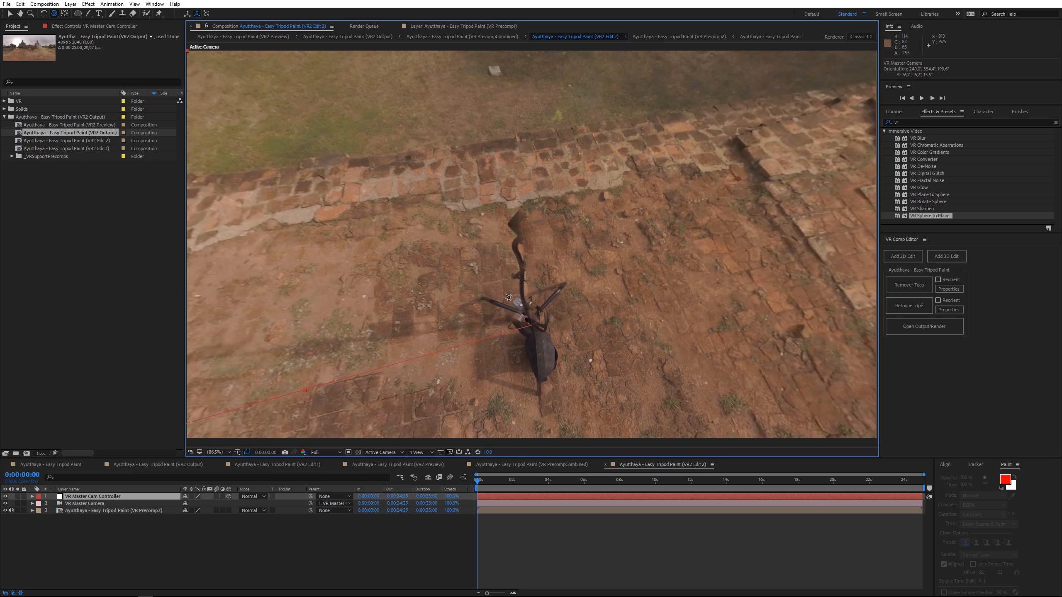
{"action": "left_click_drag", "start_coordinate": [518, 304], "coordinate": [521, 261]}
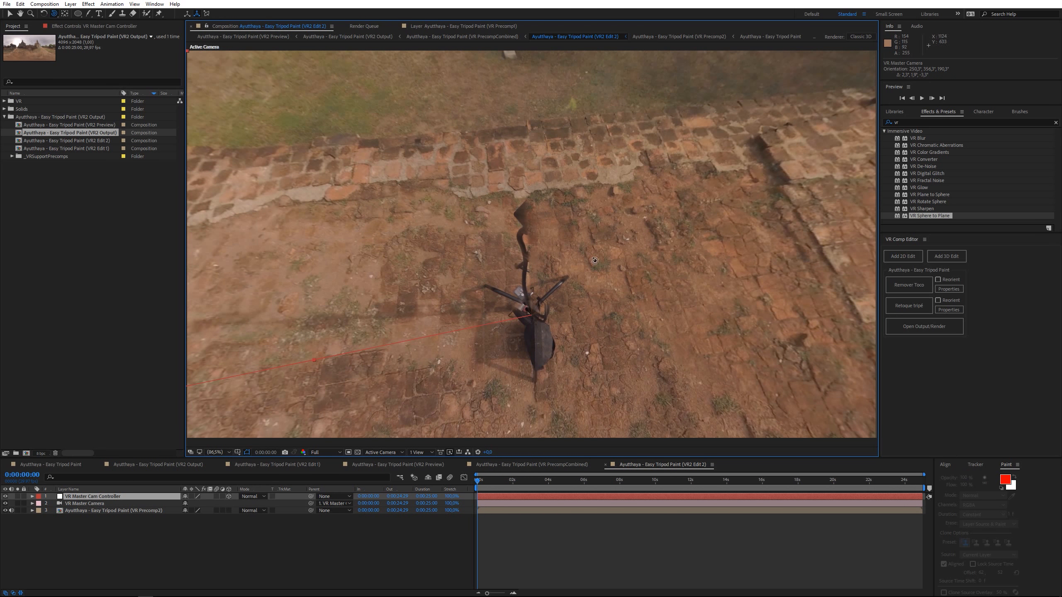
{"action": "left_click_drag", "start_coordinate": [542, 212], "coordinate": [538, 310]}
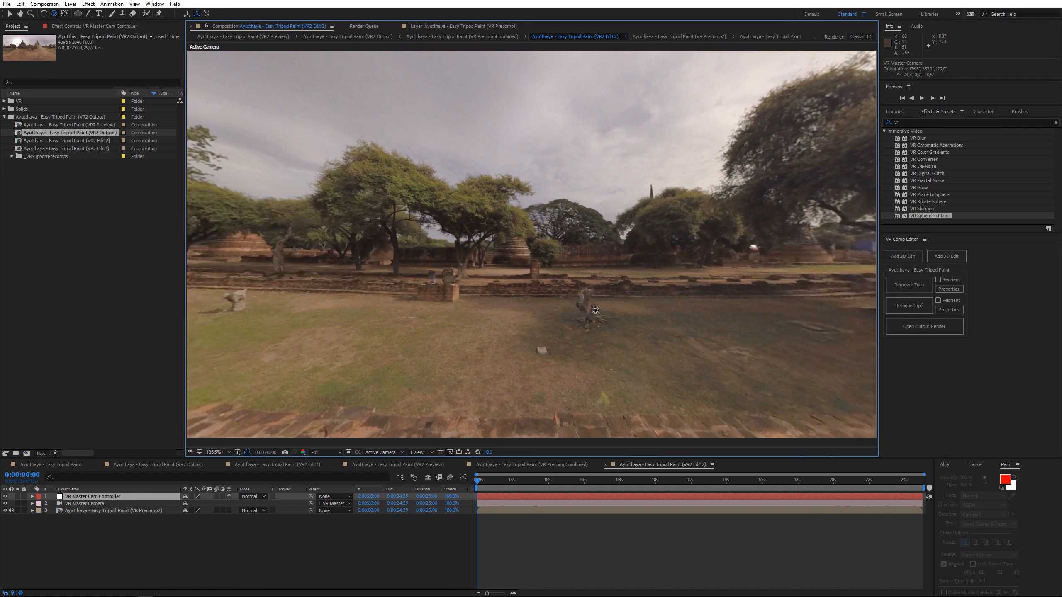
- Open the VR Precomp2 layer for painting and clone nearby grass over the small pale stone with the Clone Stamp tool
{"action": "double_click", "coordinate": [60, 510]}
{"action": "left_click", "coordinate": [121, 14]}
{"action": "key", "text": "period"}
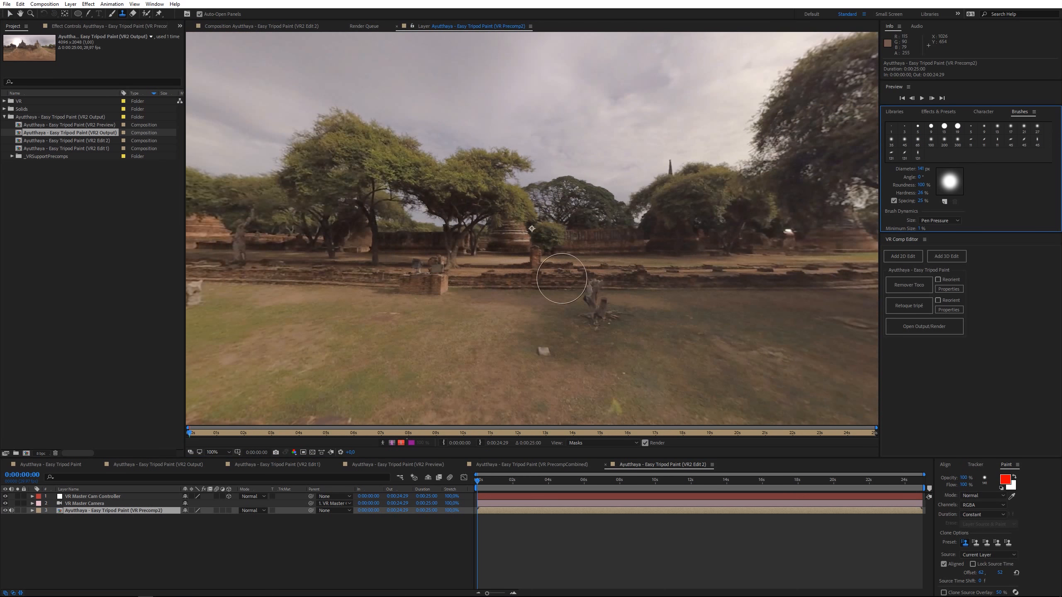
{"action": "scroll", "coordinate": [562, 279], "scroll_direction": "down", "scroll_amount": 1}
{"action": "left_click_drag", "start_coordinate": [568, 285], "coordinate": [554, 224]}
{"action": "scroll", "coordinate": [554, 226], "scroll_direction": "up", "scroll_amount": 2}
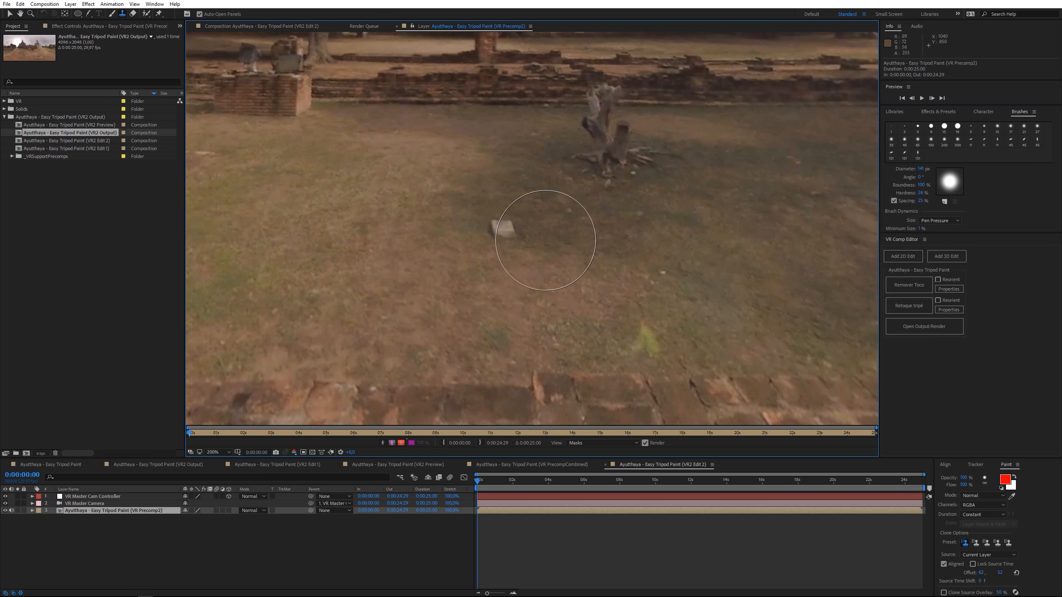
{"action": "left_click", "coordinate": [420, 234], "text": "alt"}
{"action": "left_click_drag", "start_coordinate": [469, 229], "coordinate": [516, 269]}
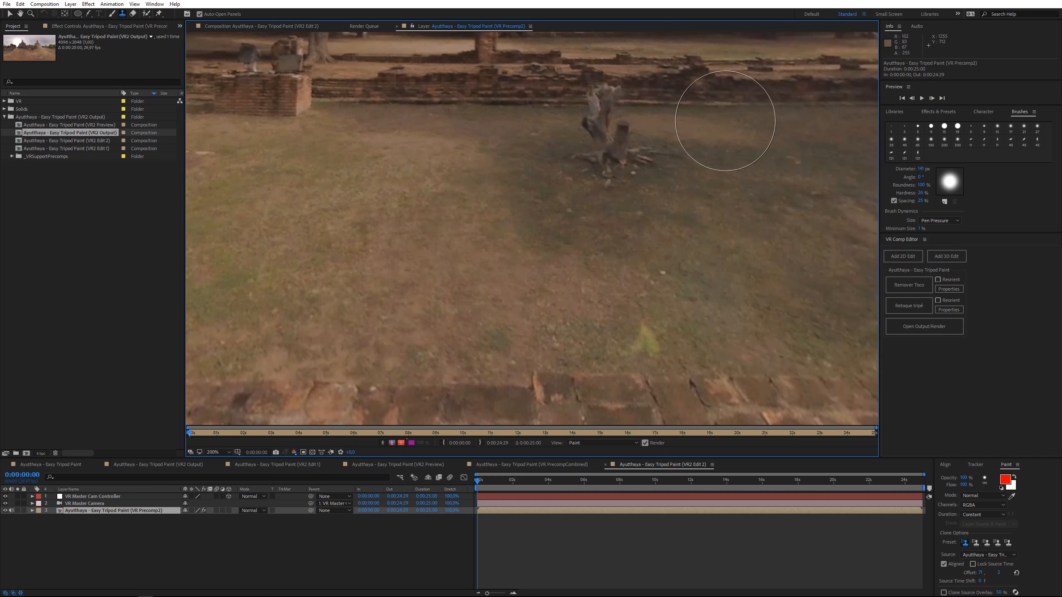
- Clone shaded grass from beside the tree stump over the stump and its roots
{"action": "left_click", "coordinate": [767, 104], "text": "alt"}
{"action": "mouse_move", "coordinate": [615, 88]}
{"action": "left_mouse_down"}
{"action": "mouse_move", "coordinate": [593, 111]}
{"action": "mouse_move", "coordinate": [650, 152]}
{"action": "mouse_move", "coordinate": [583, 157]}
{"action": "mouse_move", "coordinate": [650, 183]}
{"action": "left_mouse_up"}
{"action": "left_click", "coordinate": [696, 167], "text": "alt"}
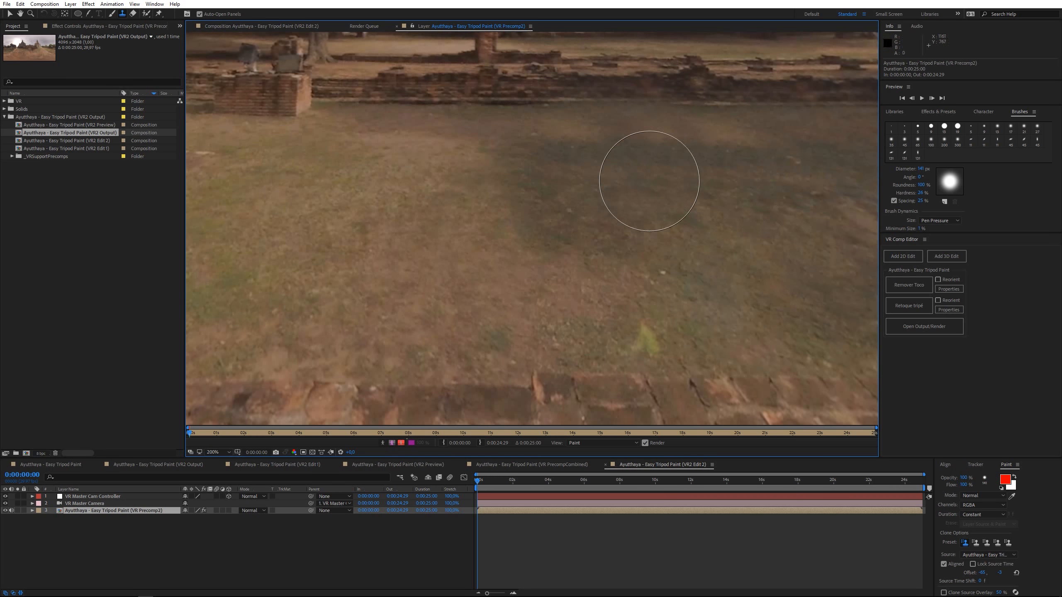
{"action": "scroll", "coordinate": [637, 219], "scroll_direction": "down", "scroll_amount": 1}
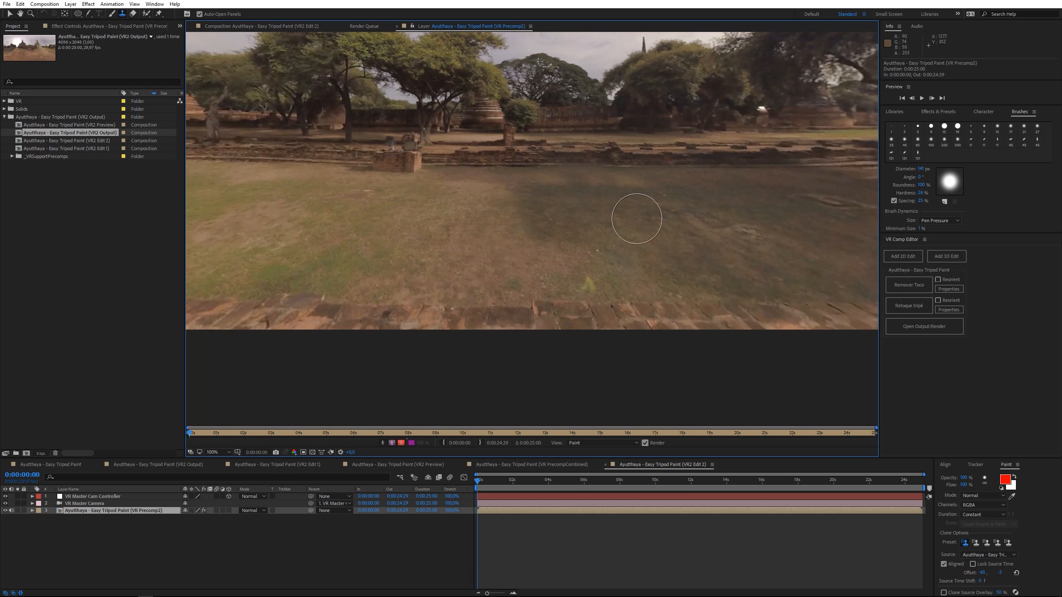
- Open the VR2 Output and its VR2 Preview composition, and orbit the preview camera to check the lawn where the stump was removed
{"action": "left_click", "coordinate": [918, 327]}
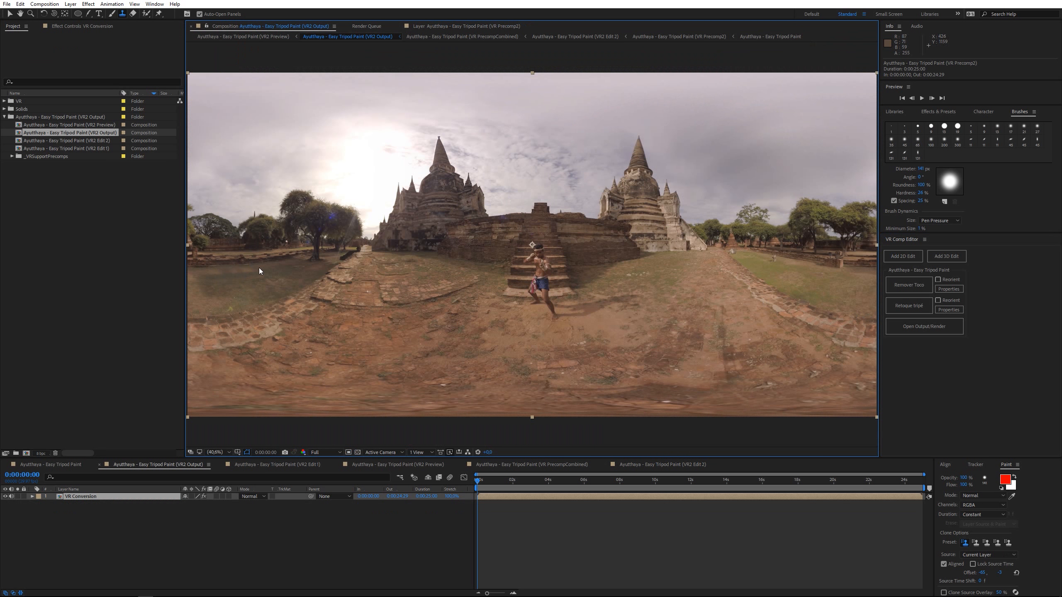
{"action": "double_click", "coordinate": [20, 127]}
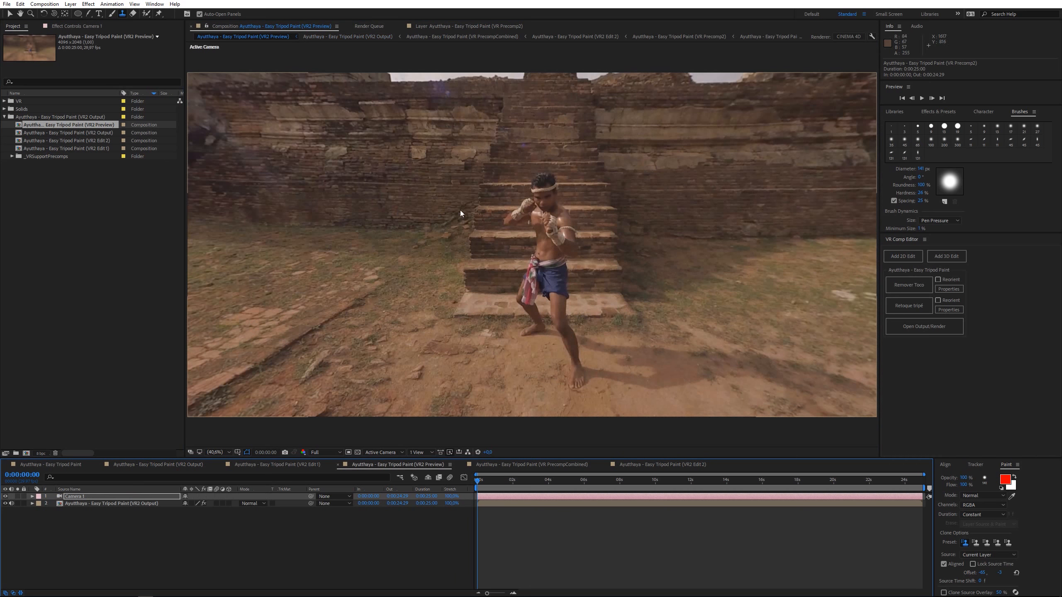
{"action": "key", "text": "c"}
{"action": "left_click_drag", "start_coordinate": [442, 214], "coordinate": [611, 269]}
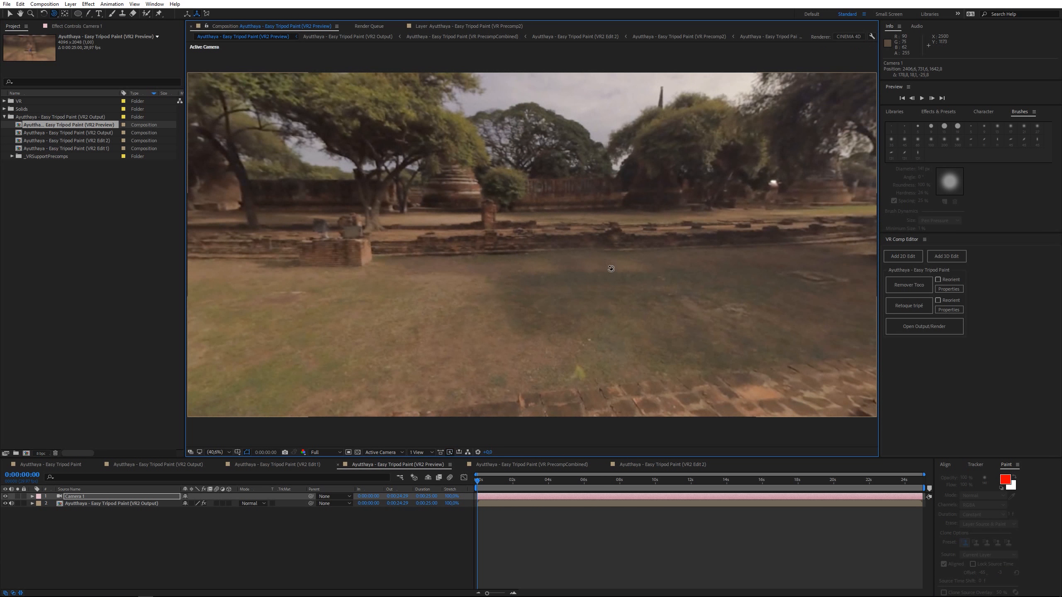
{"action": "left_click_drag", "start_coordinate": [530, 319], "coordinate": [271, 201]}
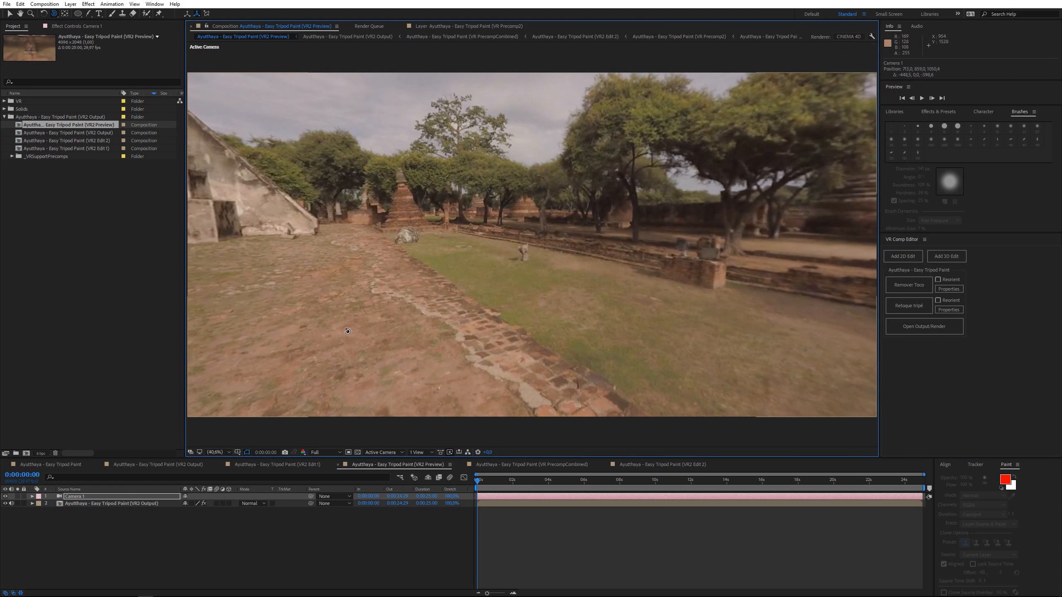
- Open the VR PrecompCombined composition nested inside VR2 Output and unlock its three layers
{"action": "double_click", "coordinate": [58, 503]}
{"action": "double_click", "coordinate": [60, 496]}
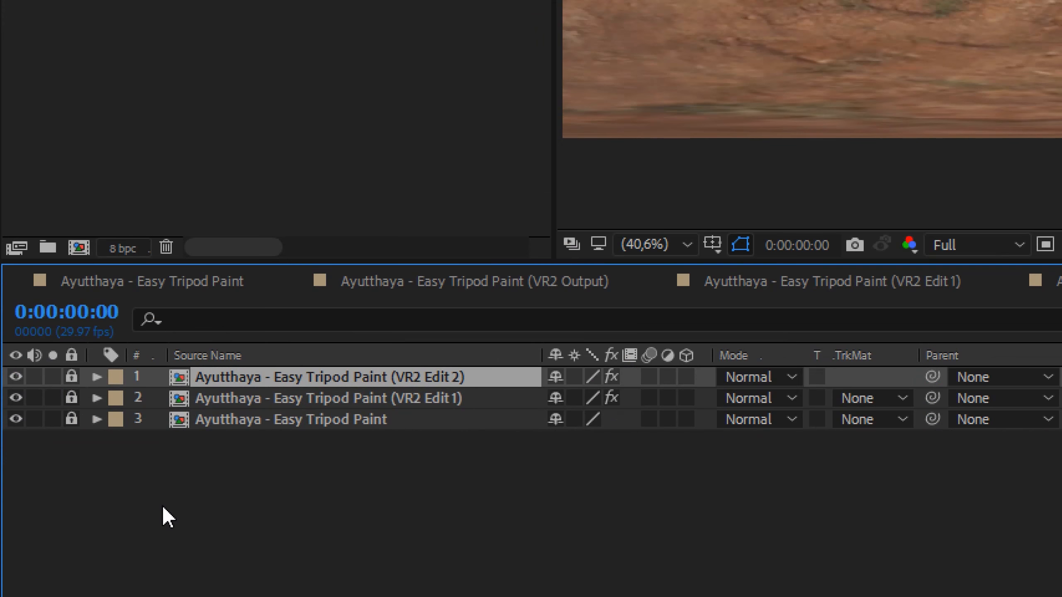
{"action": "left_click", "coordinate": [323, 420]}
{"action": "left_click_drag", "start_coordinate": [72, 377], "coordinate": [73, 419]}
- Solo the VR2 Edit 2 and VR2 Edit 1 layers in turn to examine the area each edit covers
{"action": "left_click", "coordinate": [52, 378]}
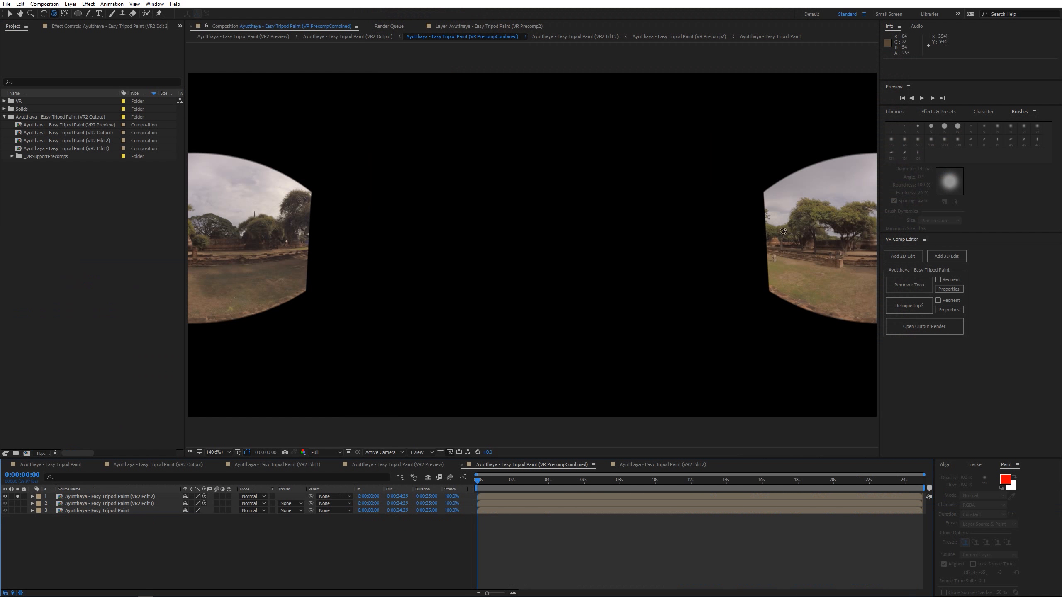
{"action": "left_click", "coordinate": [17, 503]}
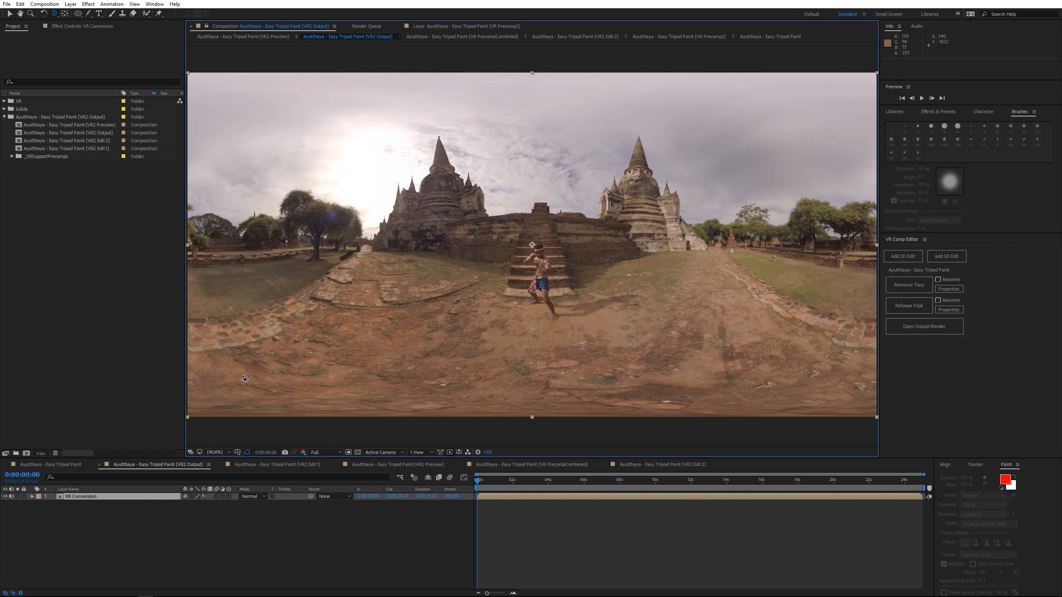
{"action": "left_click", "coordinate": [123, 534]}
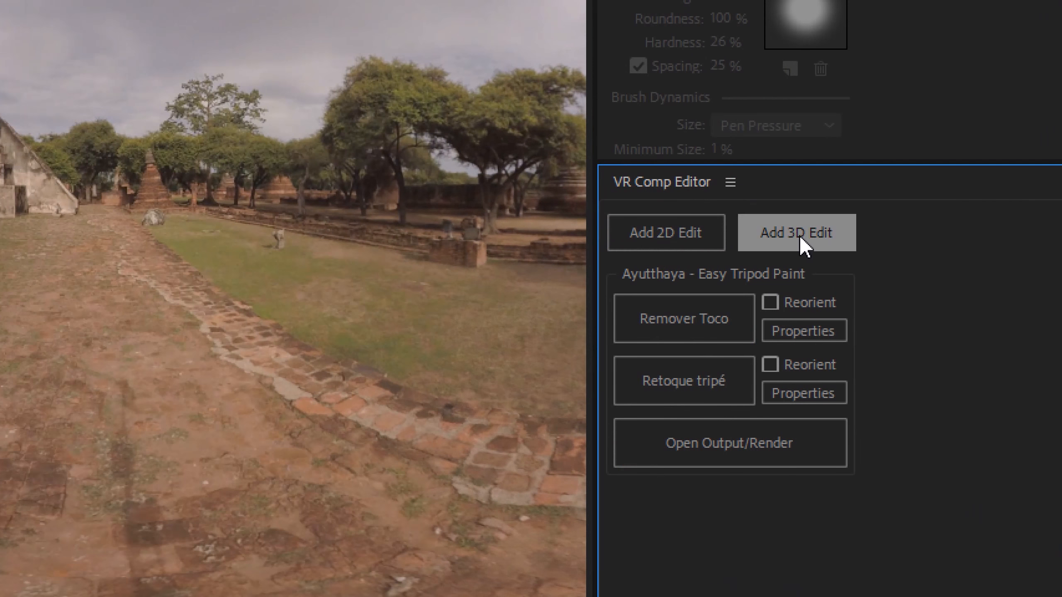
- Add a 3D edit with 3D null camera control, centered camera and 3D plugins enabled, and name it Texto 3D
{"action": "left_click", "coordinate": [804, 233]}
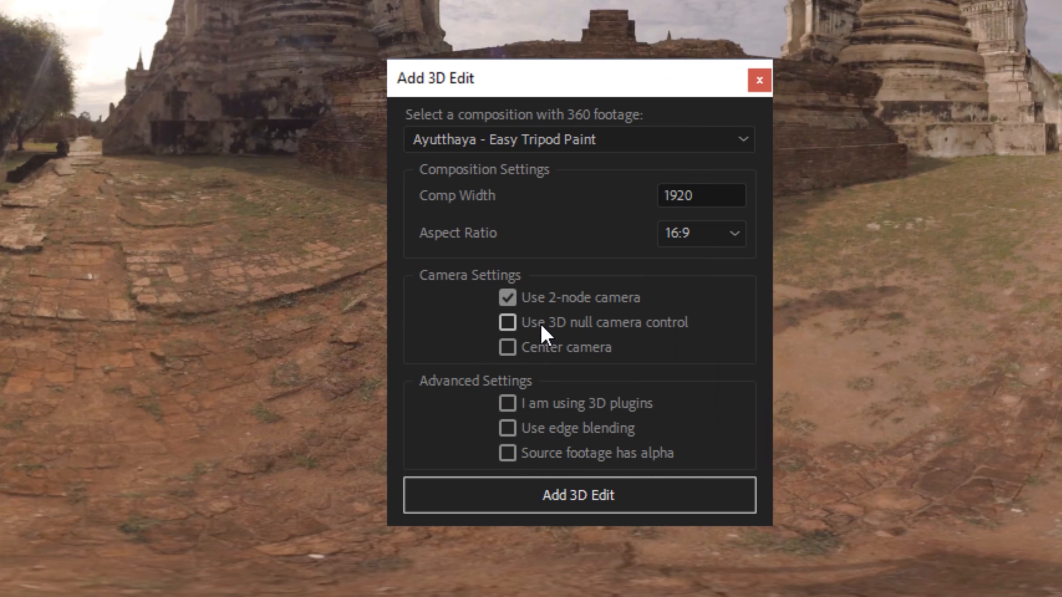
{"action": "left_click", "coordinate": [550, 325]}
{"action": "left_click", "coordinate": [584, 356]}
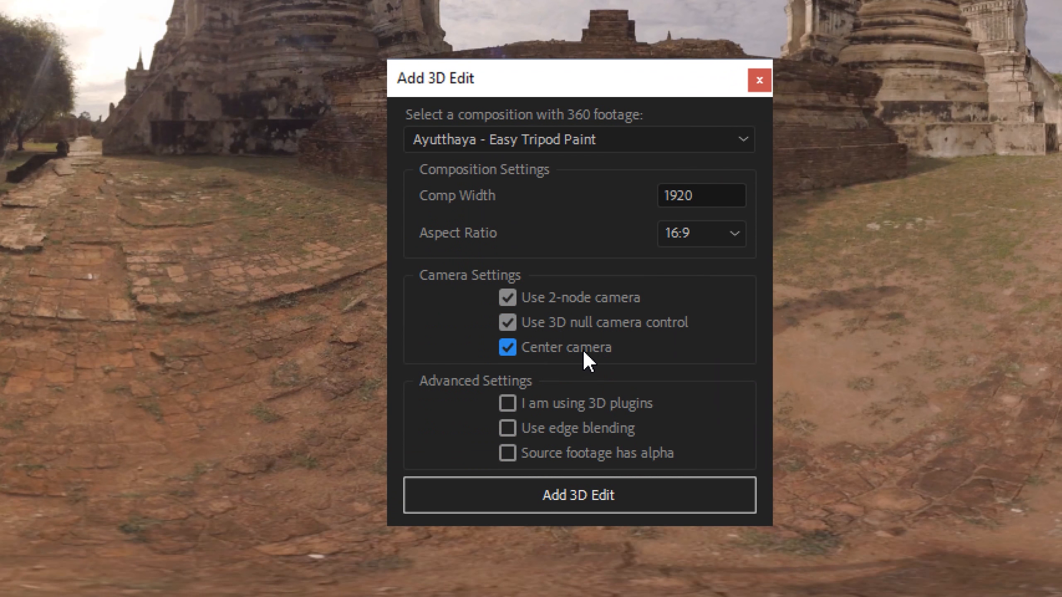
{"action": "left_click", "coordinate": [579, 403]}
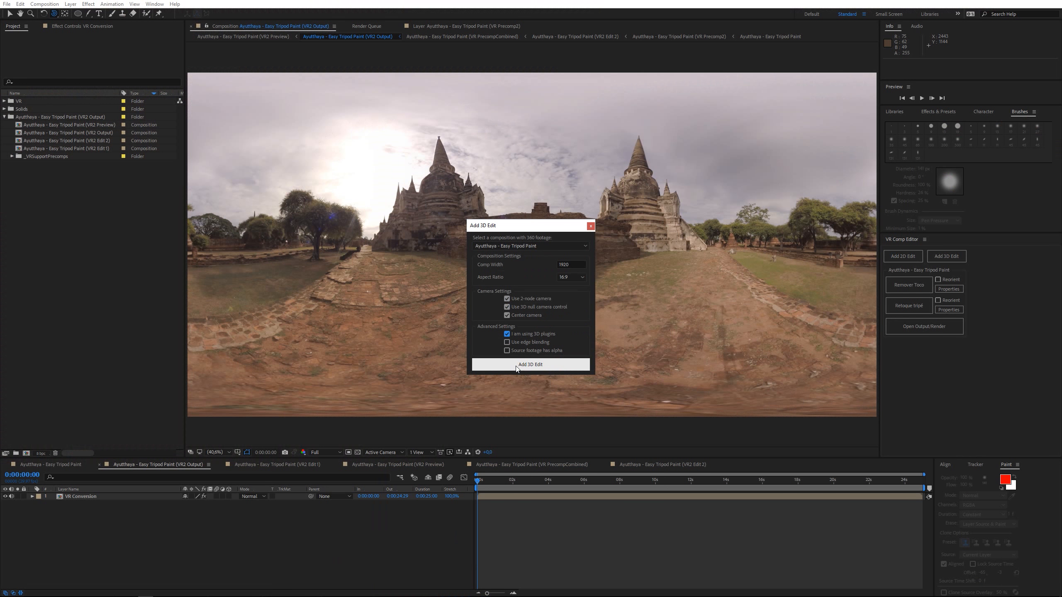
{"action": "left_click", "coordinate": [530, 364]}
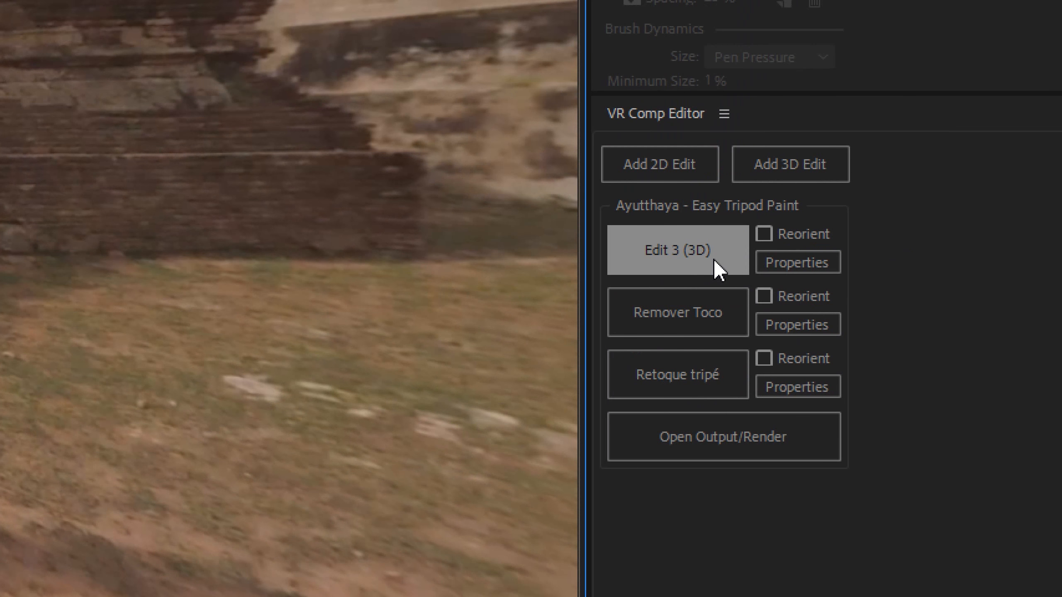
{"action": "left_click", "coordinate": [795, 264]}
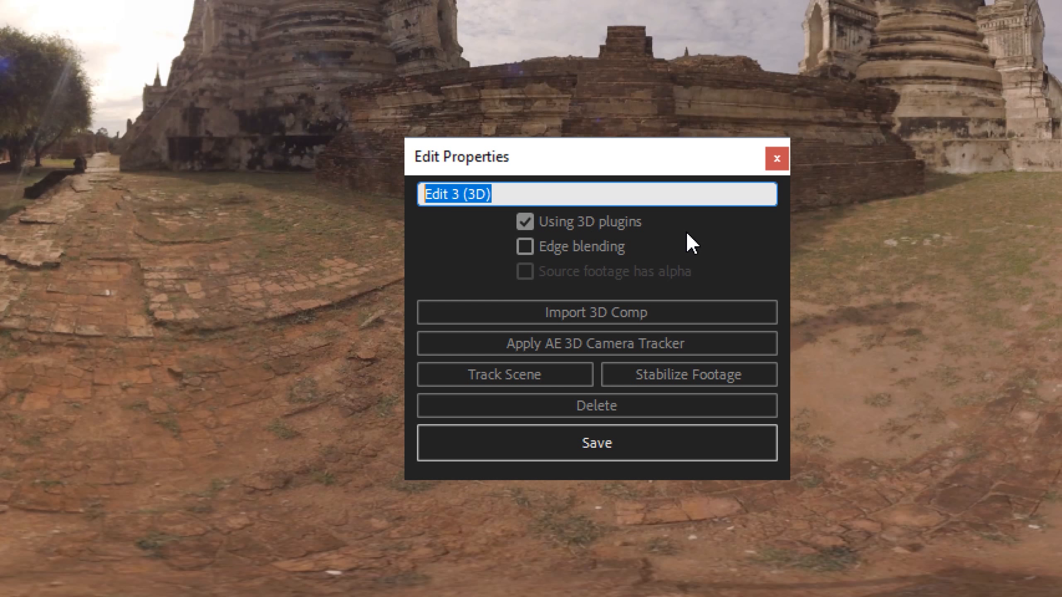
{"action": "type", "text": "Texto 3D"}
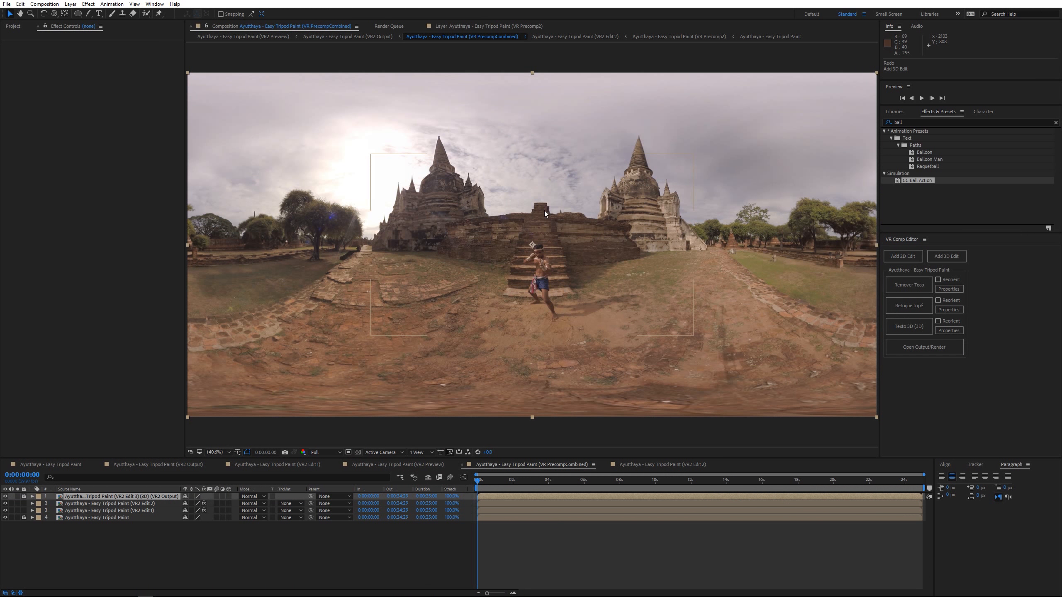
- Open the Texto 3D edit and add the text "Tailândia" beside the fighter
{"action": "left_click", "coordinate": [919, 329]}
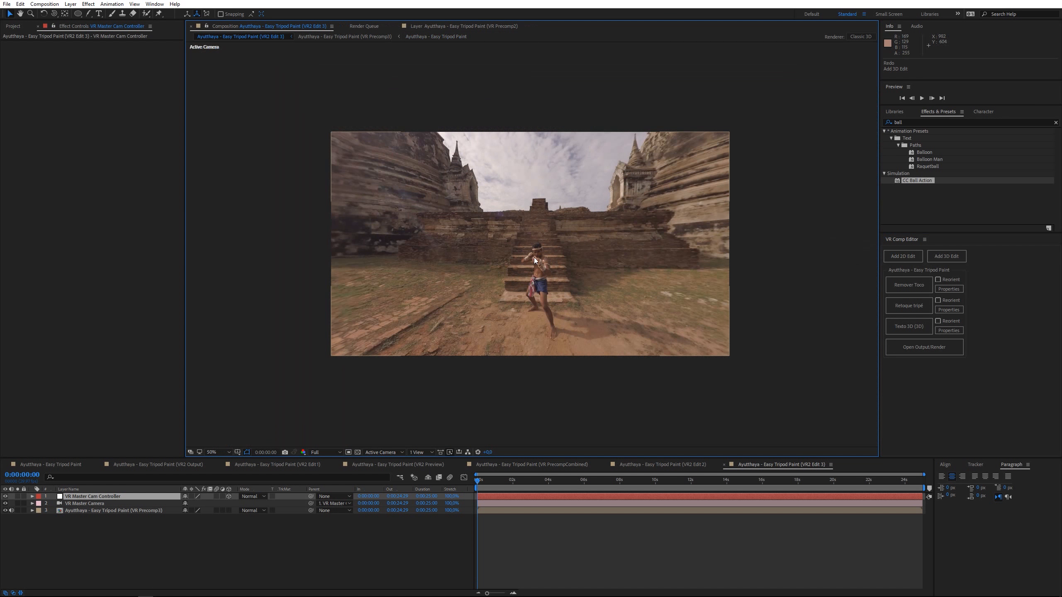
{"action": "key", "text": "ctrl+t"}
{"action": "scroll", "coordinate": [444, 229], "scroll_direction": "up", "scroll_amount": 1}
{"action": "left_click", "coordinate": [384, 263]}
{"action": "type", "text": "Tailândia"}
- Make the Tailândia text layer 3D and push its Z position forward to about 447
{"action": "left_click", "coordinate": [75, 497]}
{"action": "left_click", "coordinate": [225, 497]}
{"action": "left_click", "coordinate": [229, 497]}
{"action": "scroll", "coordinate": [372, 296], "scroll_direction": "down", "scroll_amount": 2}
{"action": "left_click", "coordinate": [121, 496]}
{"action": "key", "text": "p"}
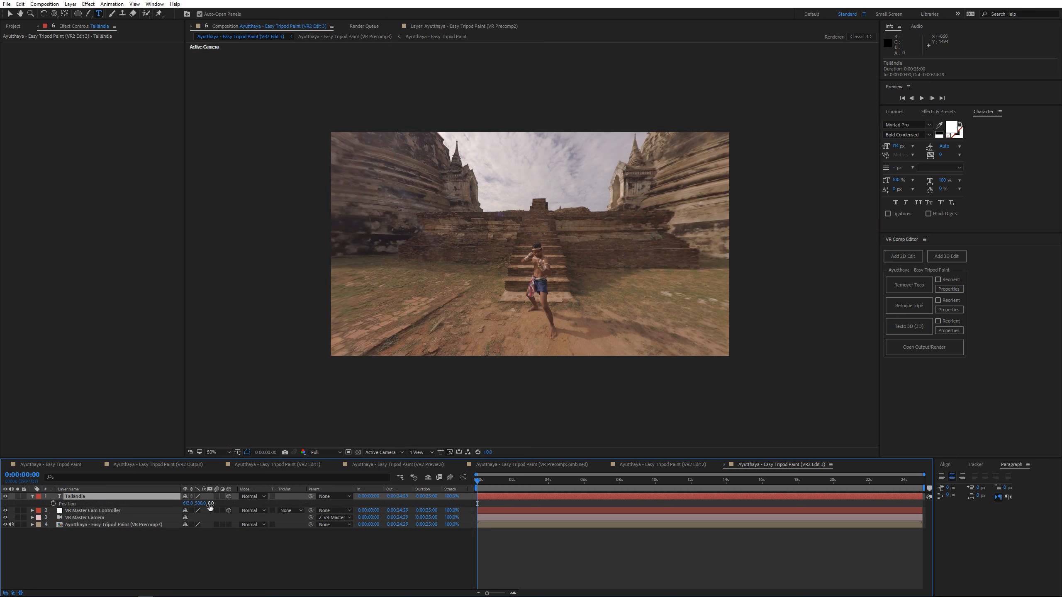
{"action": "left_click_drag", "start_coordinate": [210, 504], "coordinate": [391, 500]}
{"action": "key", "text": "v"}
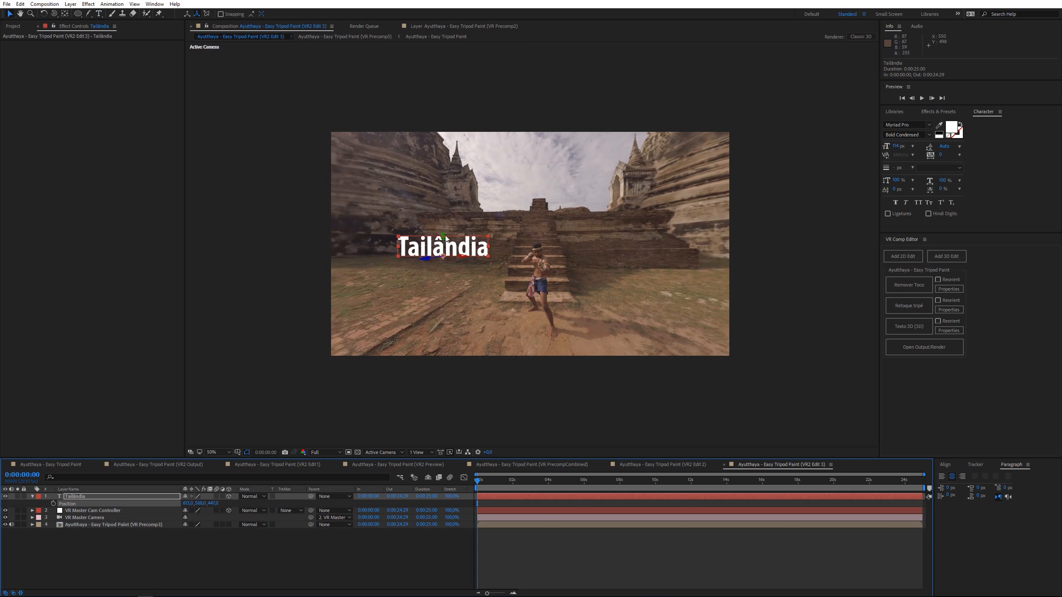
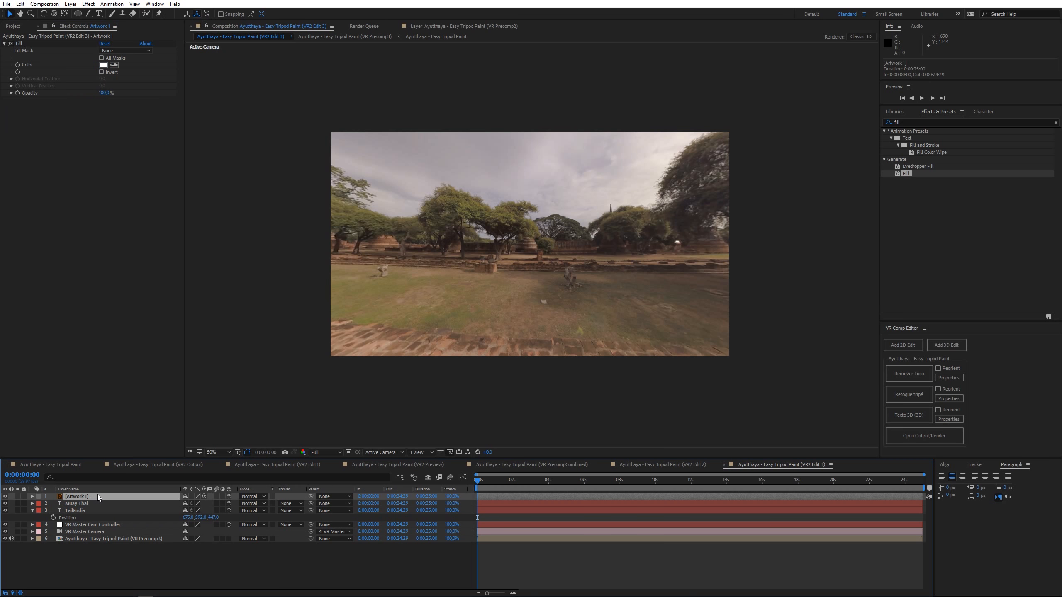
- Move the Artwork 1 logo in depth in front of the lawn-facing camera and set its Y rotation to 180°
{"action": "left_click_drag", "start_coordinate": [212, 503], "coordinate": [225, 504]}
{"action": "left_click_drag", "start_coordinate": [329, 486], "coordinate": [96, 512]}
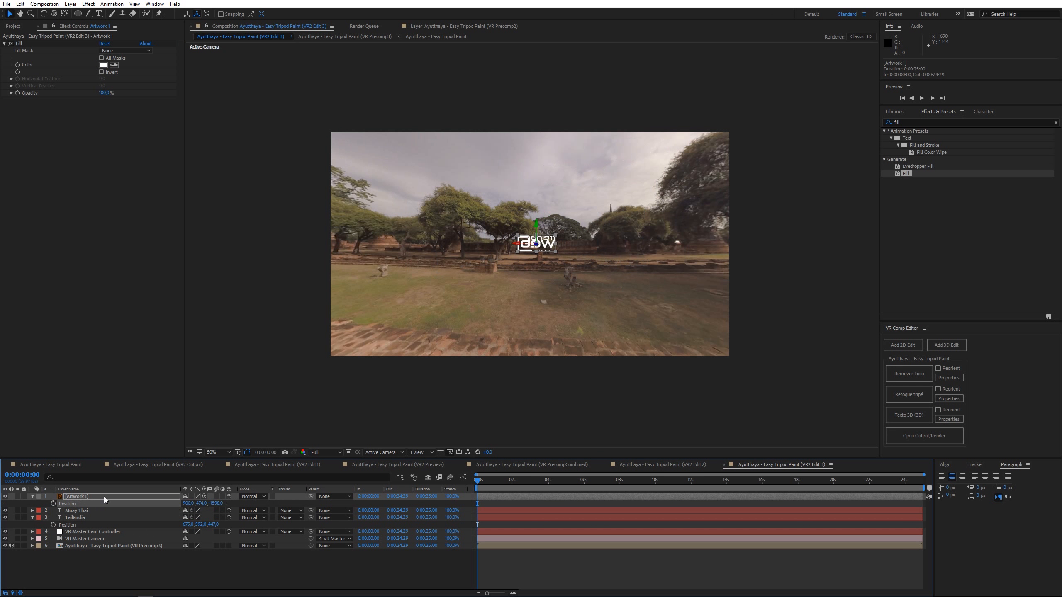
{"action": "key", "text": "r"}
{"action": "type", "text": "180"}
{"action": "key", "text": "Return"}
- Place the logo low over the shaded lawn beyond the stump and set its X rotation to 90° to lay it flat
{"action": "left_click_drag", "start_coordinate": [537, 227], "coordinate": [652, 282]}
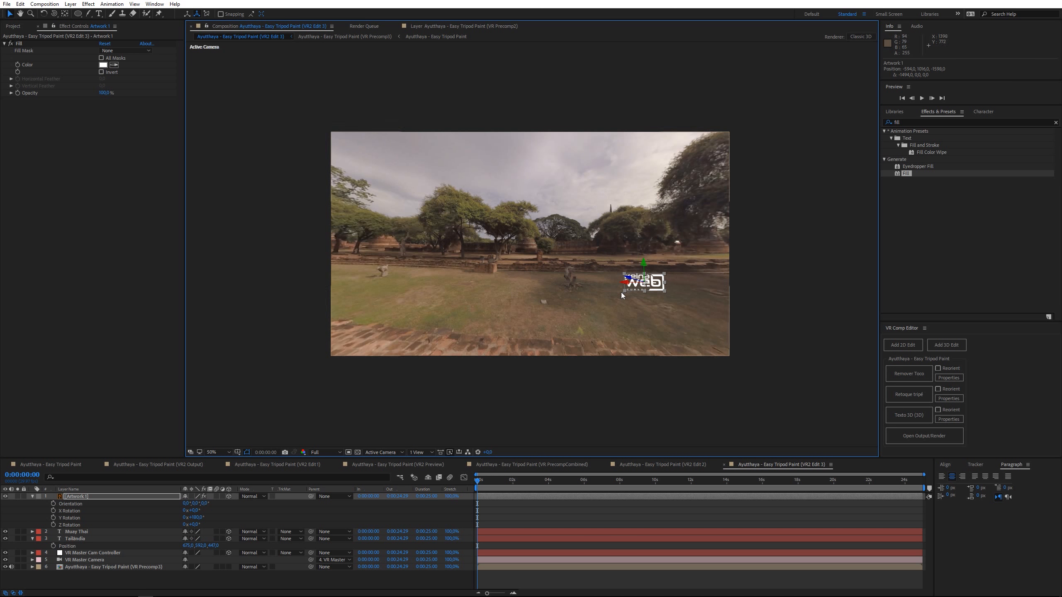
{"action": "left_click", "coordinate": [194, 511]}
{"action": "type", "text": "90"}
{"action": "key", "text": "Return"}
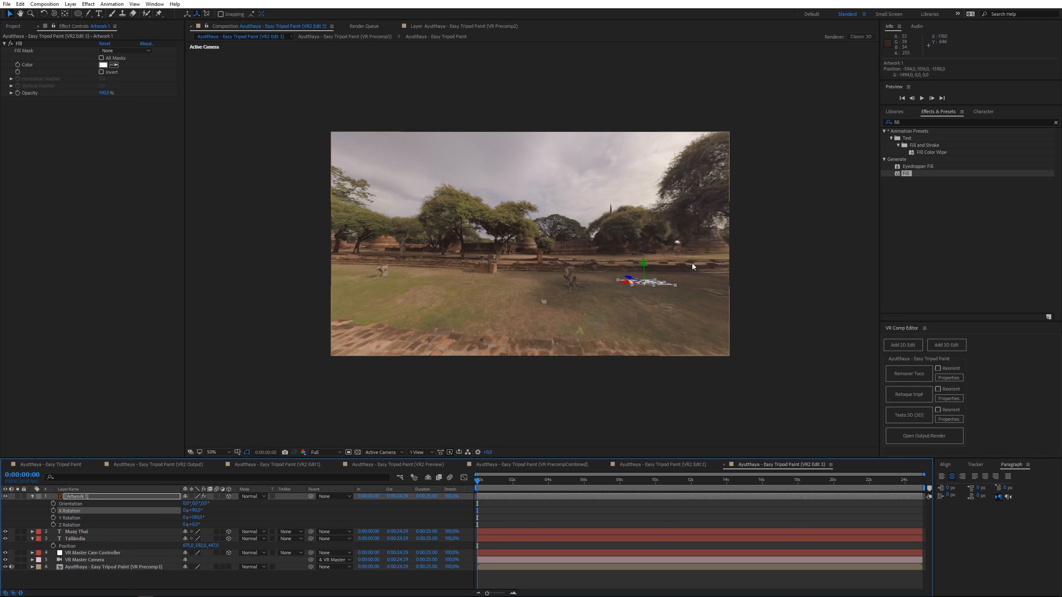
- Duplicate the flat logo, place one copy on the sunny lawn near the small stump, and collapse the open layer properties
{"action": "left_click_drag", "start_coordinate": [634, 281], "coordinate": [399, 283]}
{"action": "key", "text": "ctrl+d"}
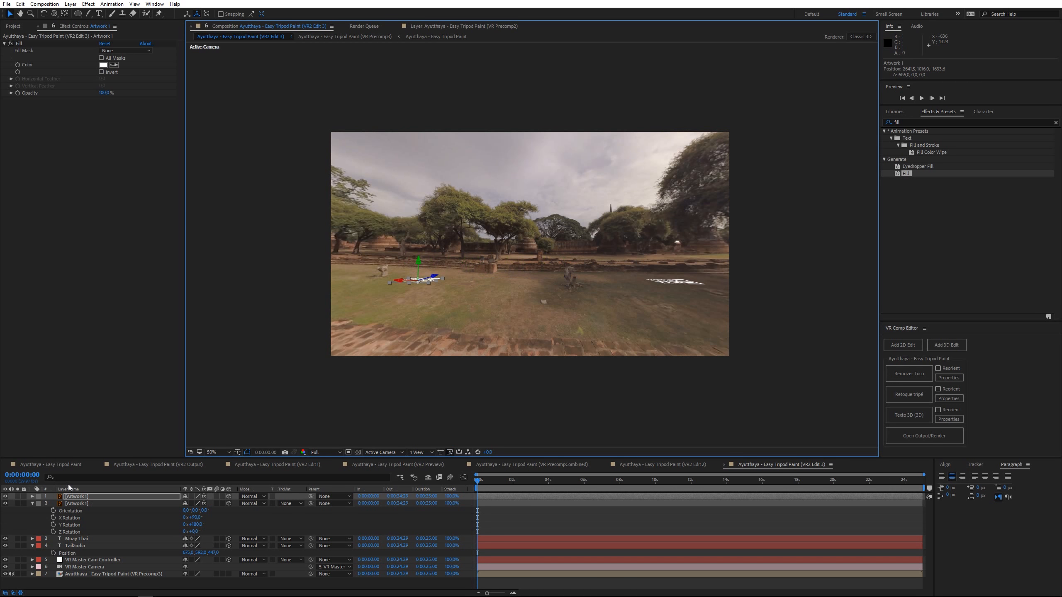
{"action": "left_click", "coordinate": [33, 503]}
{"action": "left_click", "coordinate": [32, 518]}
{"action": "left_click", "coordinate": [86, 554]}
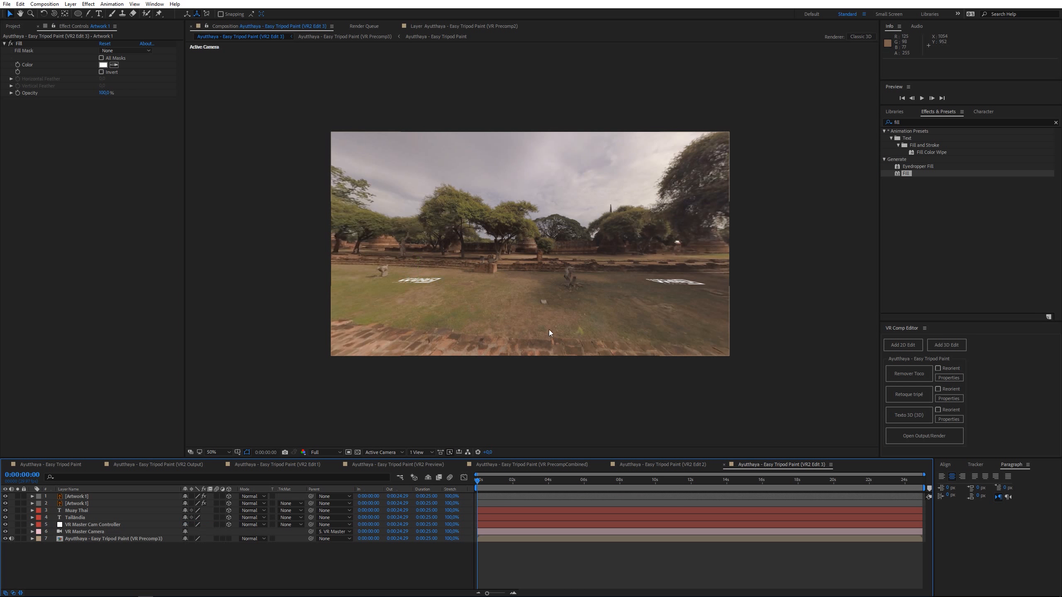
- Open the output and its VR2 Preview composition, and orbit the camera to check the texts and logos in the scene
{"action": "left_click", "coordinate": [930, 437]}
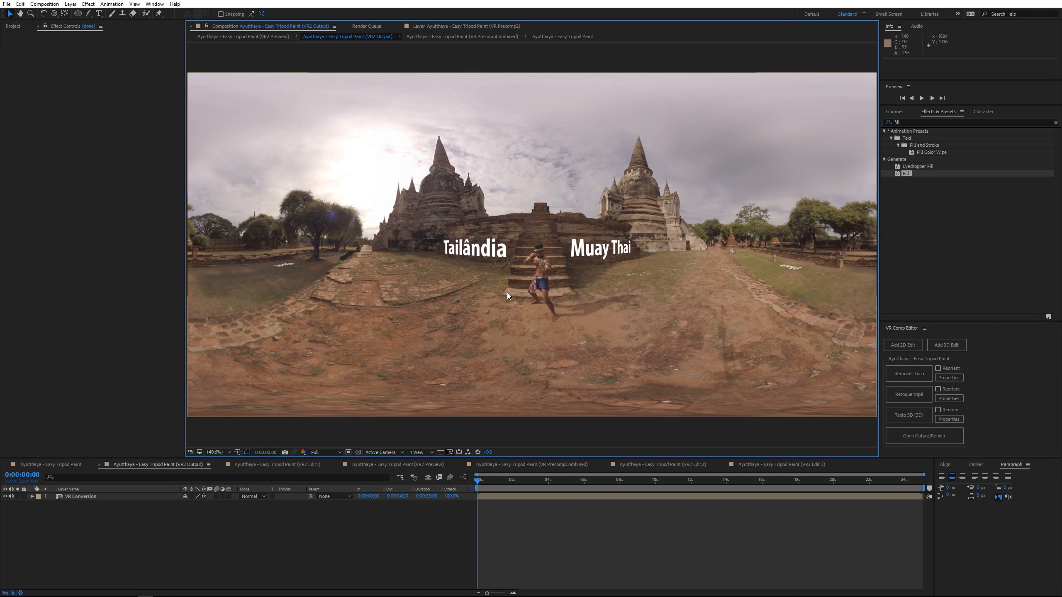
{"action": "key", "text": "Tab"}
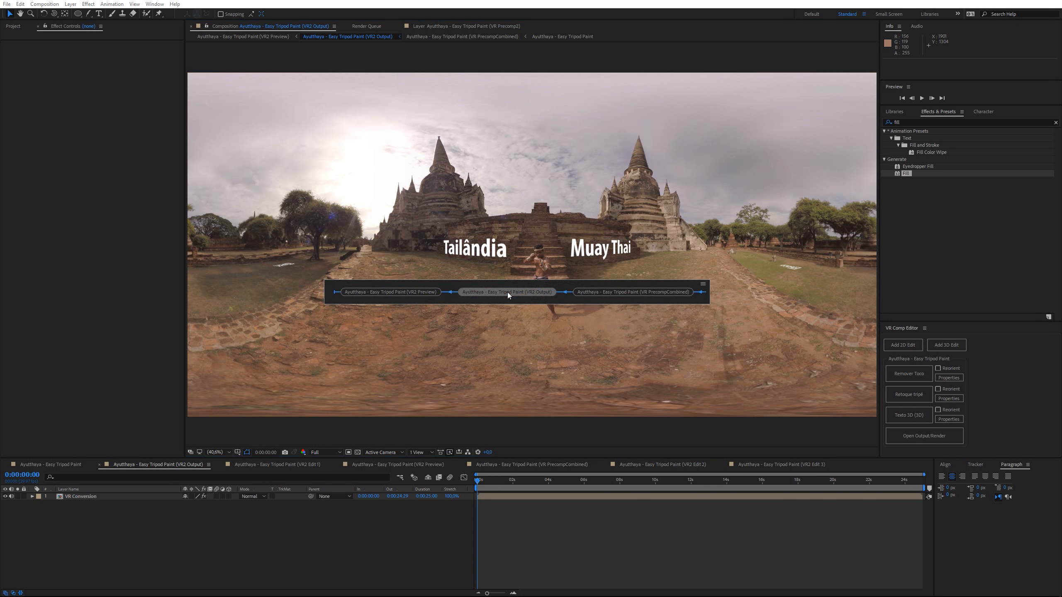
{"action": "left_click", "coordinate": [408, 293]}
{"action": "key", "text": "c"}
{"action": "left_click_drag", "start_coordinate": [677, 268], "coordinate": [550, 293]}
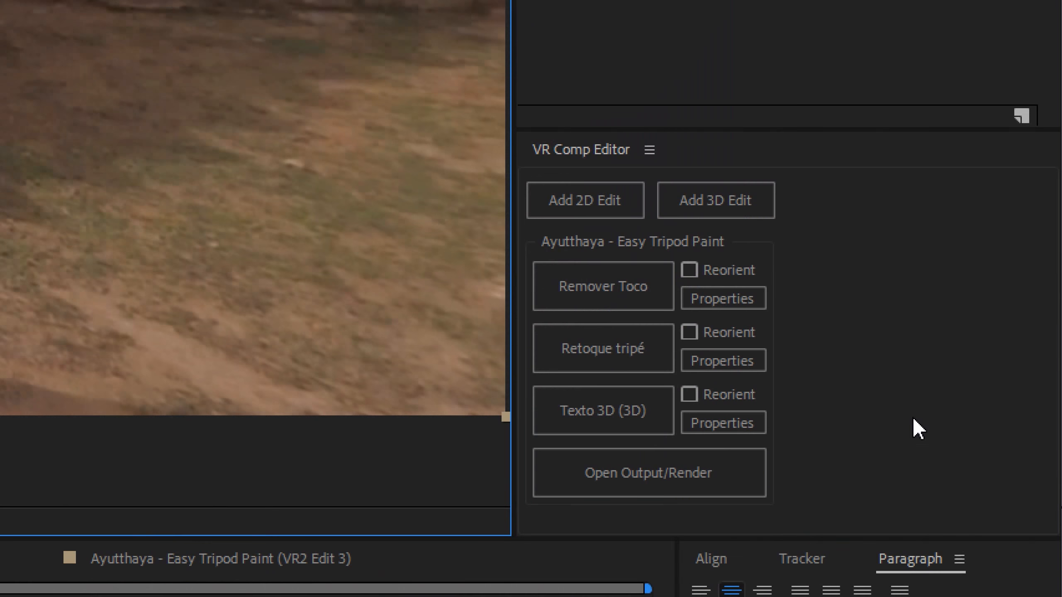
- Reopen the Texto 3D edit and orbit its camera around to the Tailândia and Muay Thai texts by the fighter
{"action": "left_click", "coordinate": [909, 419]}
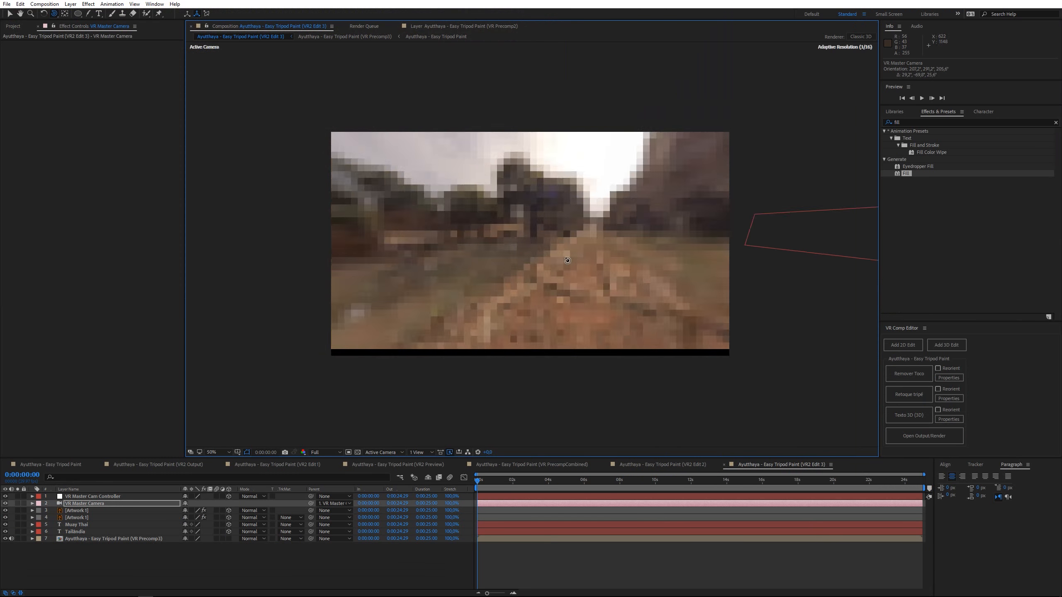
{"action": "left_click_drag", "start_coordinate": [568, 261], "coordinate": [678, 267]}
{"action": "left_click_drag", "start_coordinate": [460, 256], "coordinate": [563, 252]}
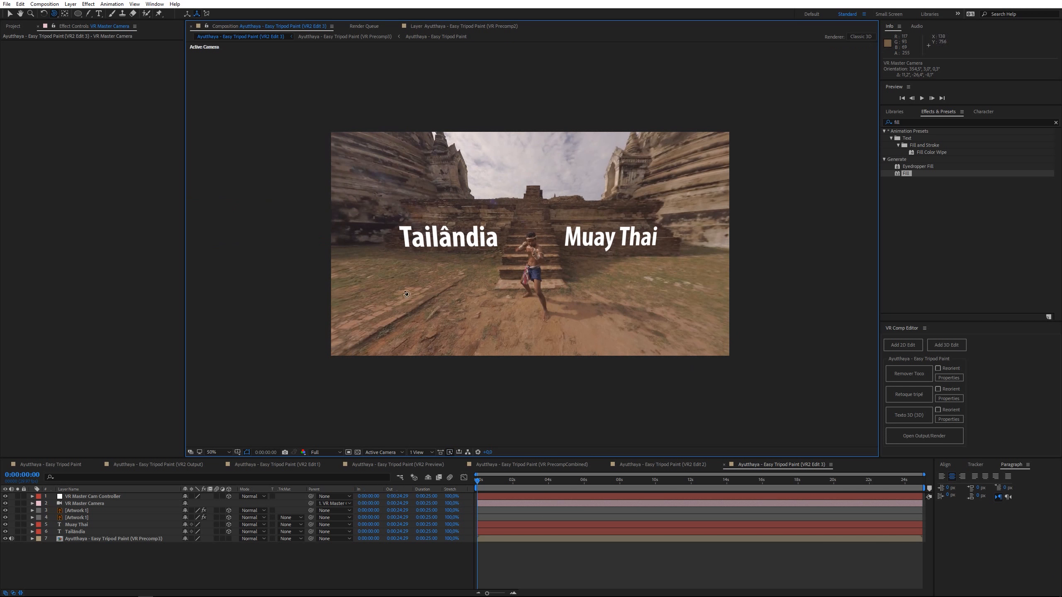
{"action": "key", "text": "Tab"}
{"action": "left_click", "coordinate": [13, 26]}
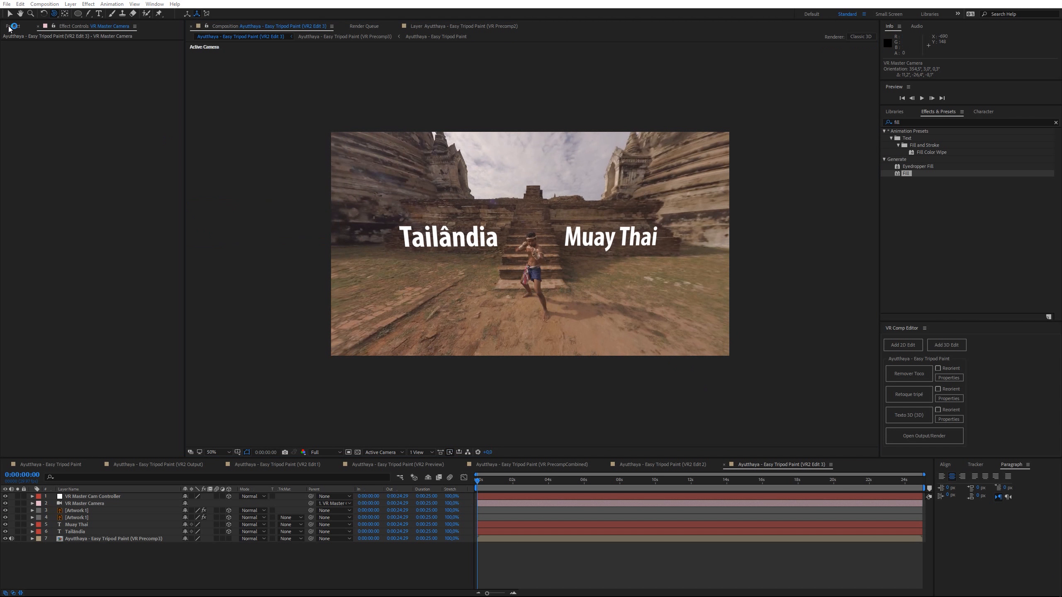
- Open VR PrecompCombined and solo the 3D text edit and VR2 Edit 2 in turn to examine each layer's content
{"action": "left_click", "coordinate": [953, 442]}
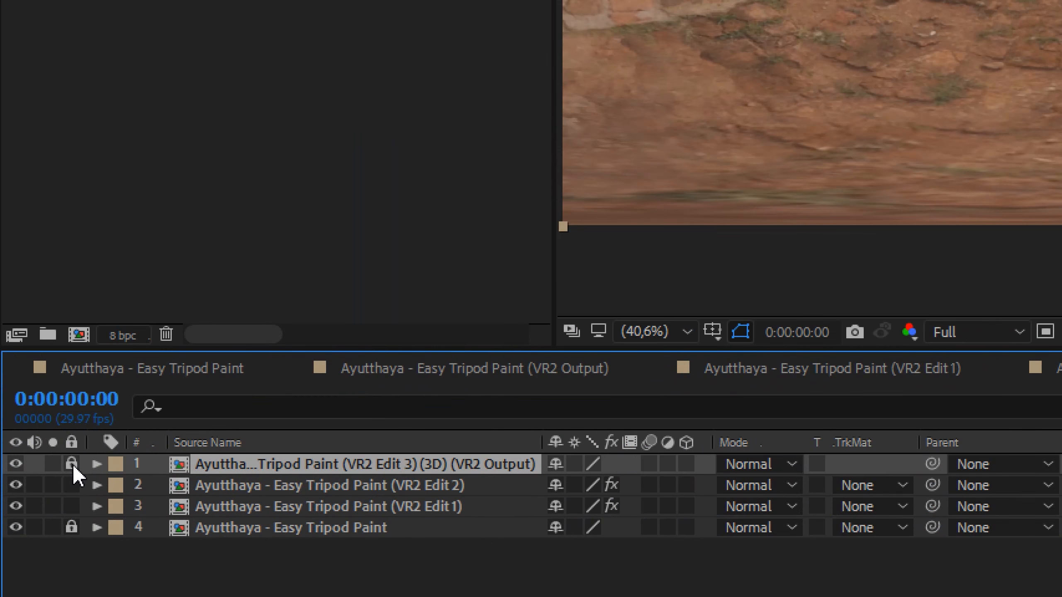
{"action": "left_click", "coordinate": [52, 464]}
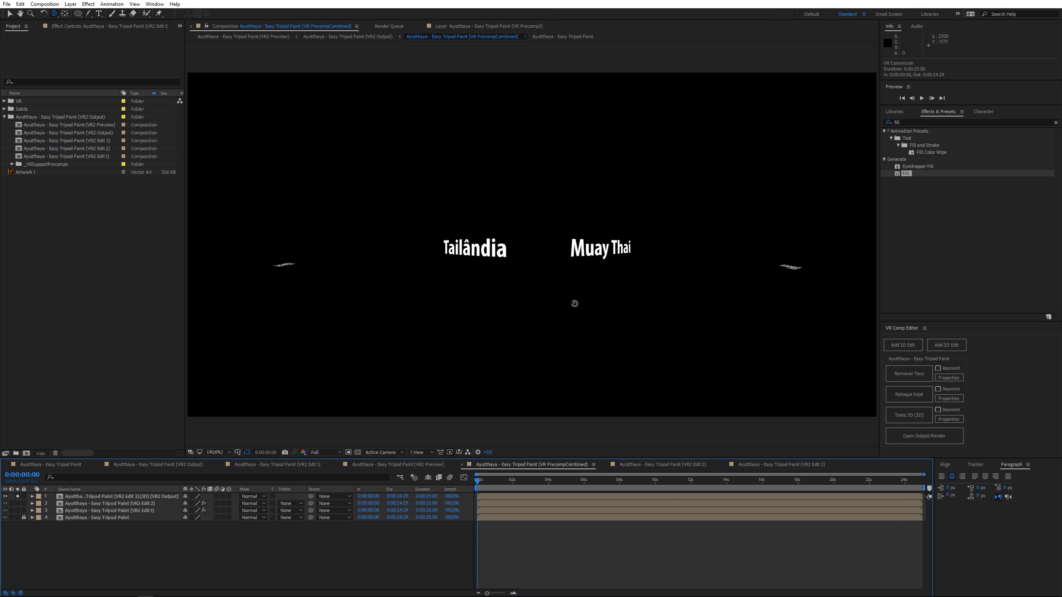
{"action": "left_click", "coordinate": [17, 497]}
{"action": "left_click", "coordinate": [17, 504]}
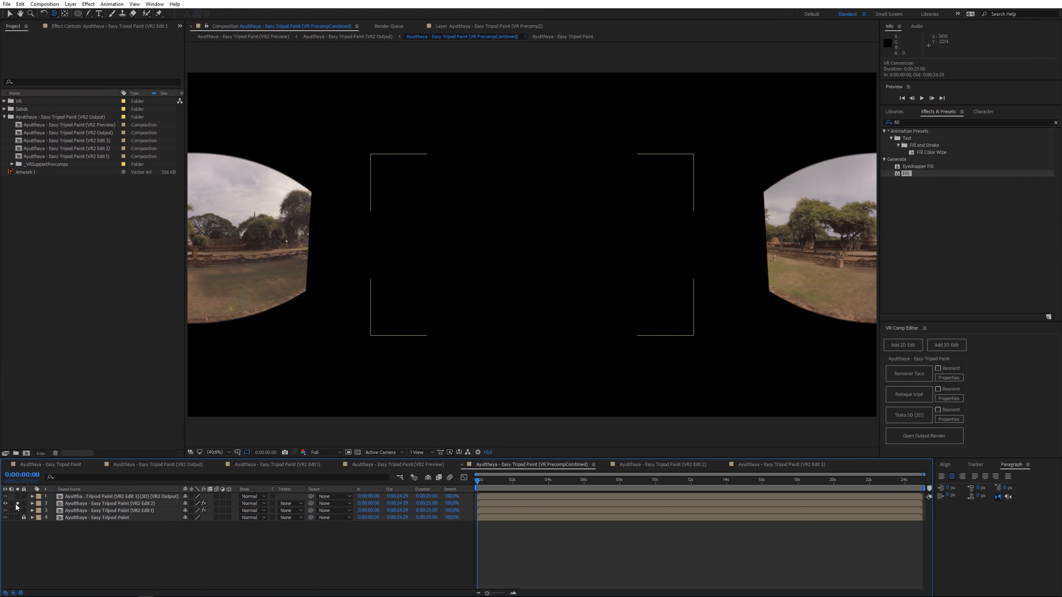
{"action": "left_click", "coordinate": [17, 503]}
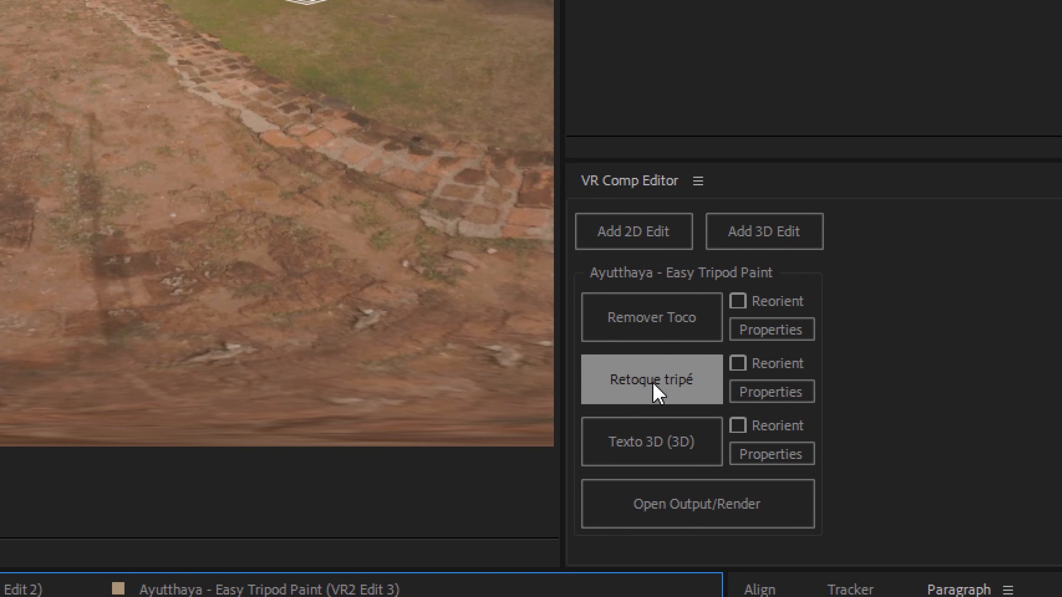
- Open the Retoque tripé edit, try orbiting its camera over the patched ground, and undo the camera move
{"action": "left_click", "coordinate": [661, 380]}
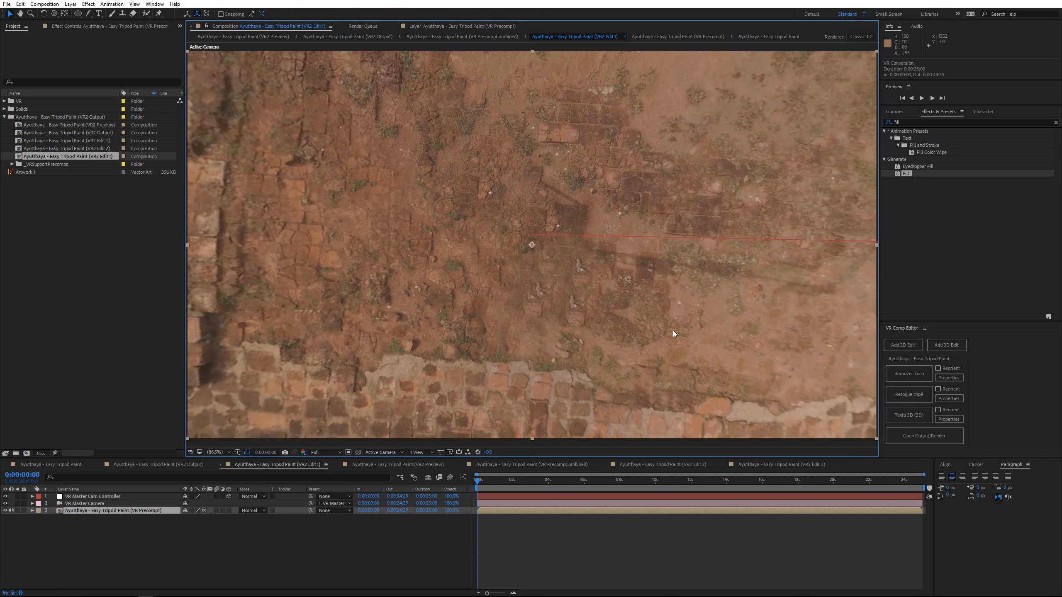
{"action": "key", "text": "c"}
{"action": "left_click_drag", "start_coordinate": [592, 233], "coordinate": [639, 161]}
{"action": "key", "text": "ctrl+z"}
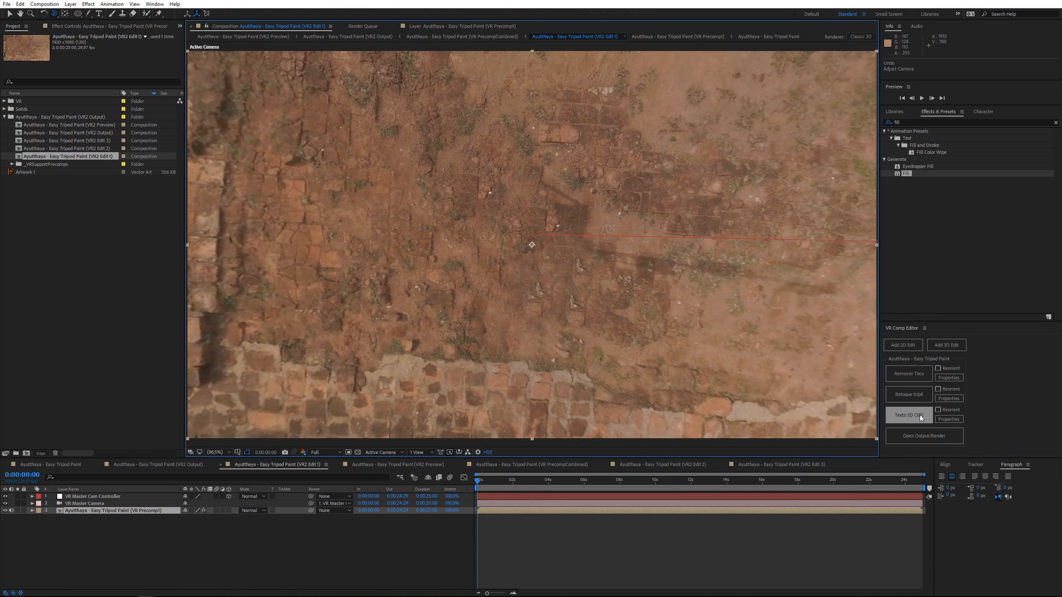
- Reopen the Texto 3D edit and orbit its camera around the Tailândia and Muay Thai texts
{"action": "left_click", "coordinate": [878, 482]}
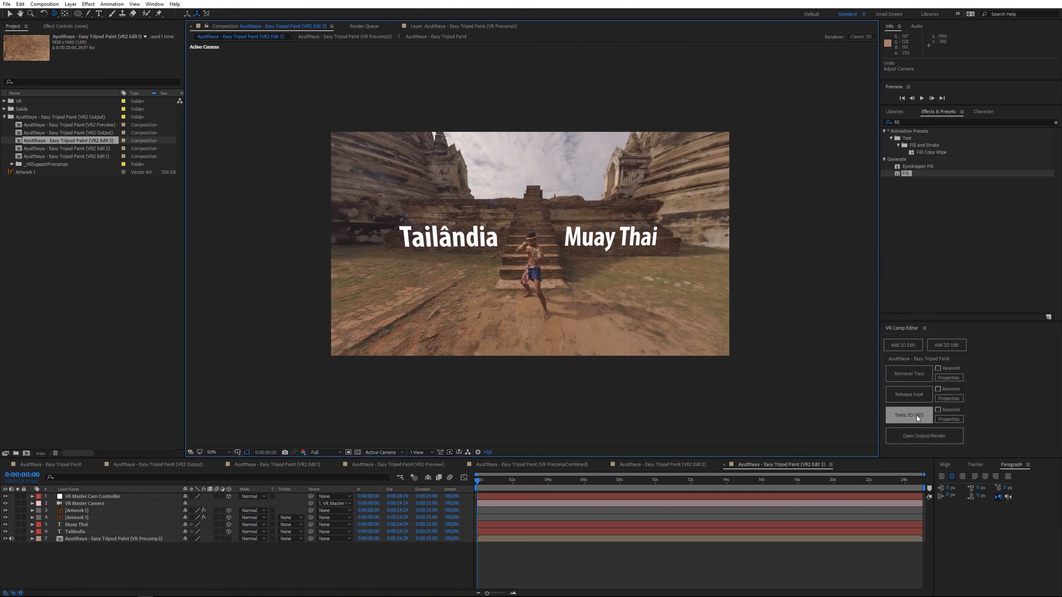
{"action": "left_click_drag", "start_coordinate": [580, 256], "coordinate": [441, 268]}
{"action": "left_click_drag", "start_coordinate": [452, 271], "coordinate": [475, 273]}
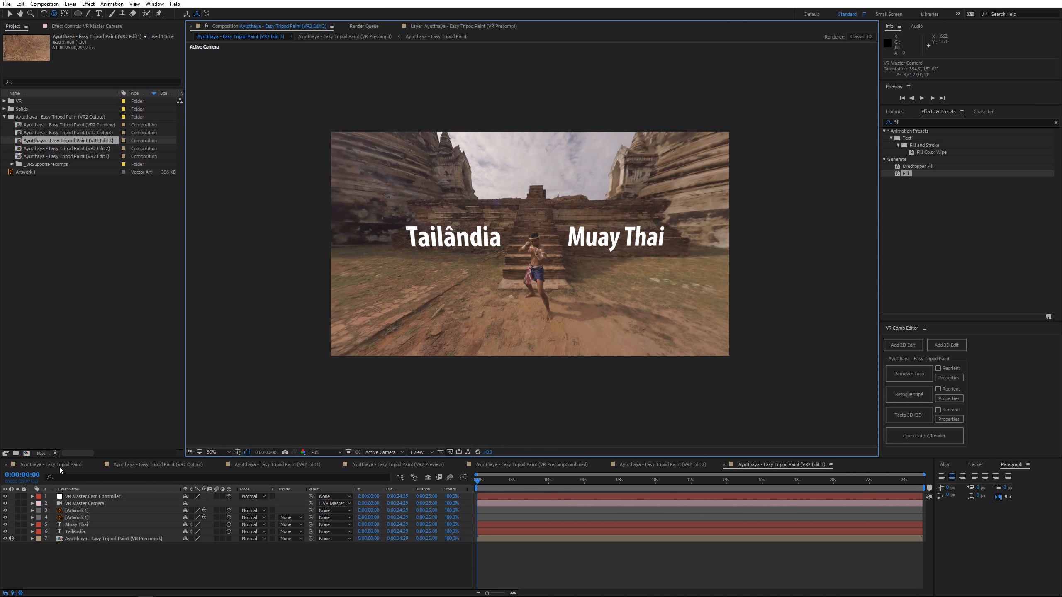
- Open the output's VR2 Preview composition and toggle its VR Sphere to Plane effect off and on to compare the projections
{"action": "left_click", "coordinate": [923, 434]}
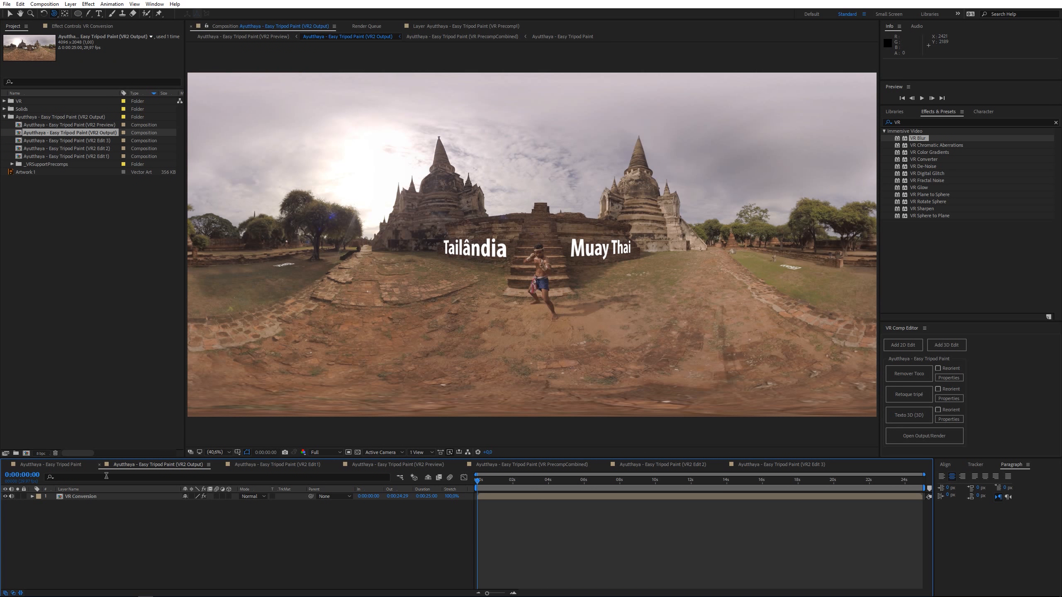
{"action": "key", "text": "Tab"}
{"action": "left_click", "coordinate": [520, 351]}
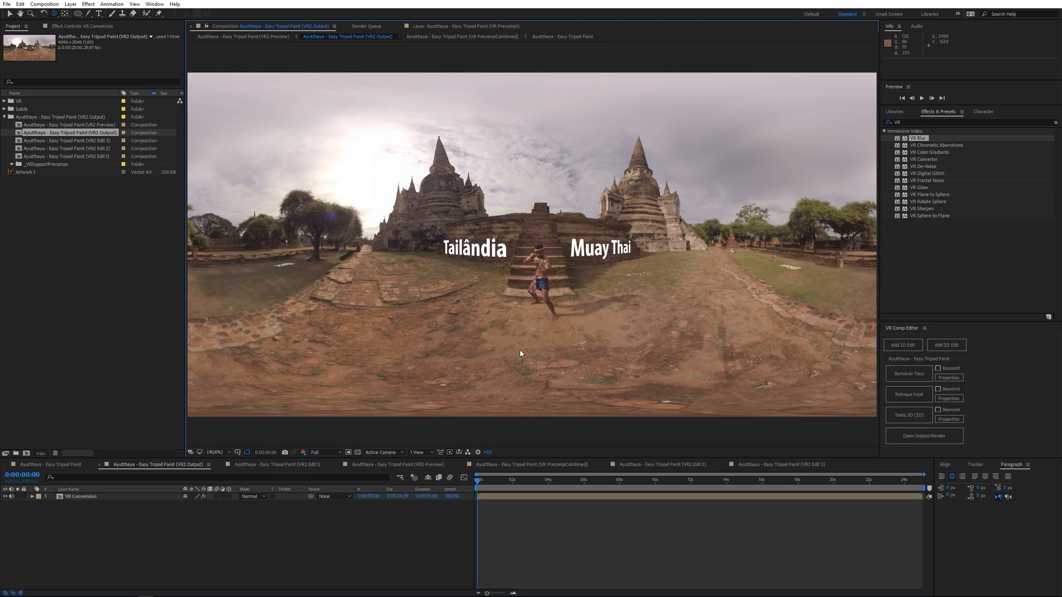
{"action": "left_click", "coordinate": [85, 27]}
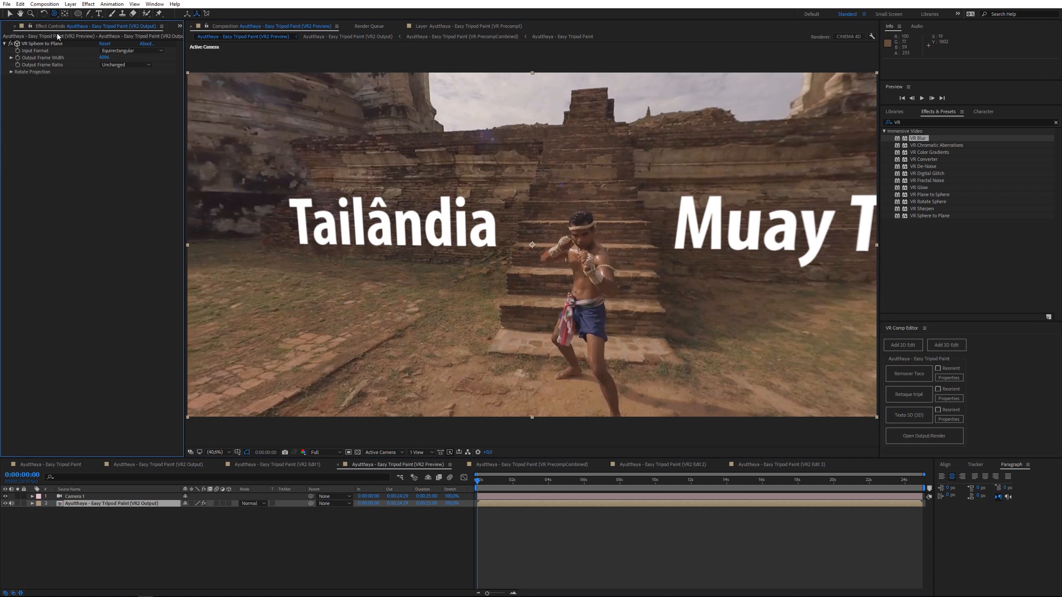
{"action": "left_click", "coordinate": [17, 44]}
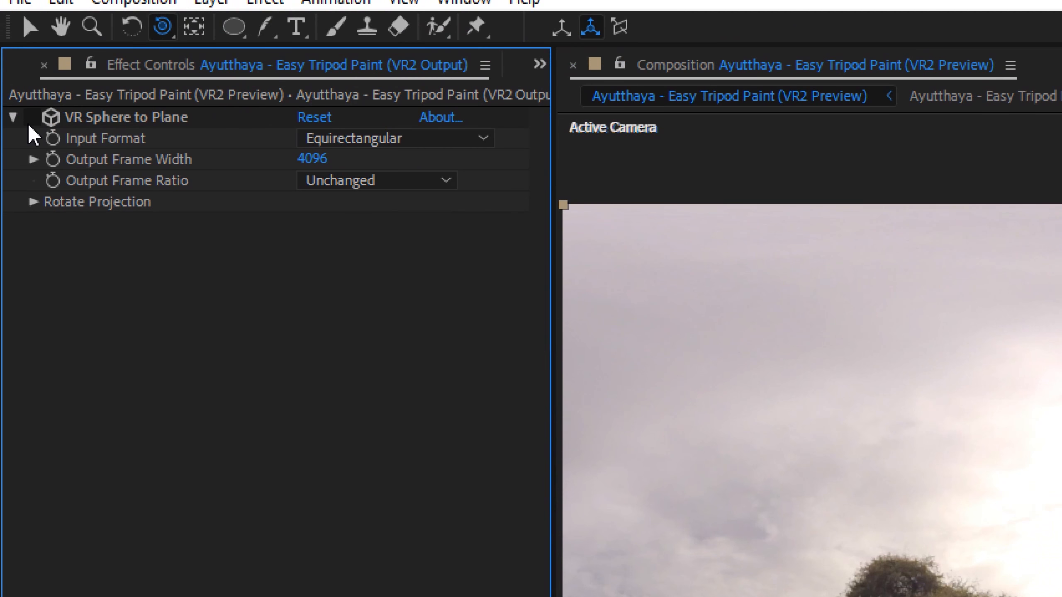
{"action": "left_click", "coordinate": [19, 77]}
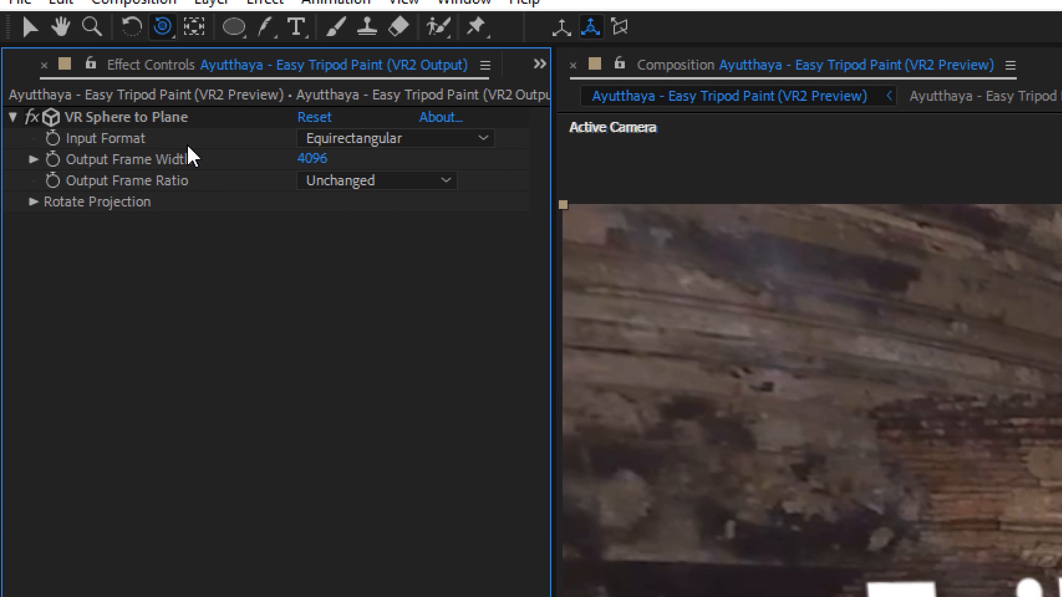
- Review the Input Format, Output Frame Width, Output Frame Ratio and Rotate Projection settings of VR Sphere to Plane
{"action": "left_click", "coordinate": [322, 141]}
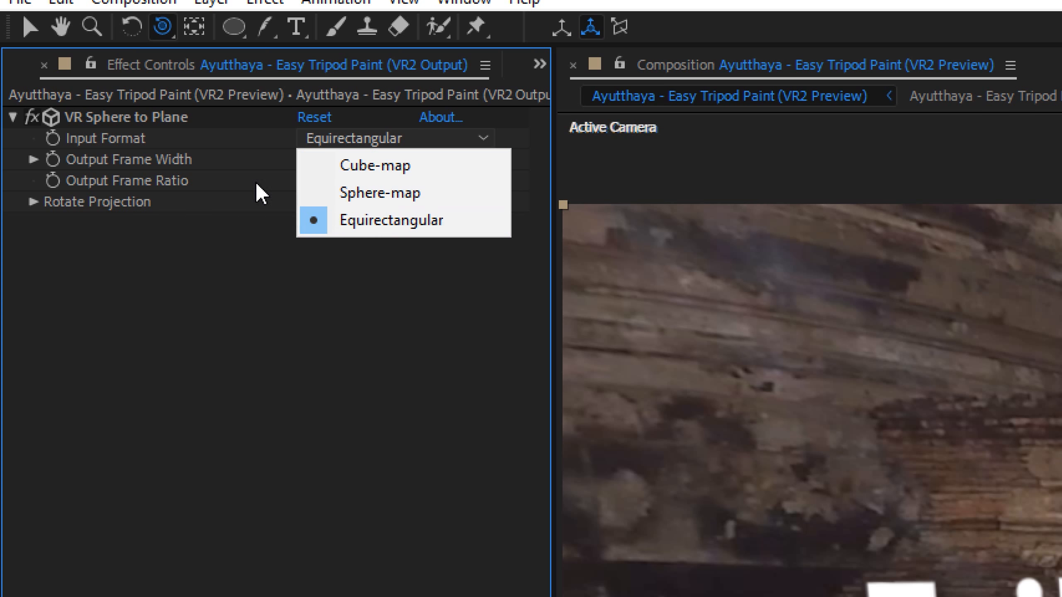
{"action": "left_click", "coordinate": [134, 160]}
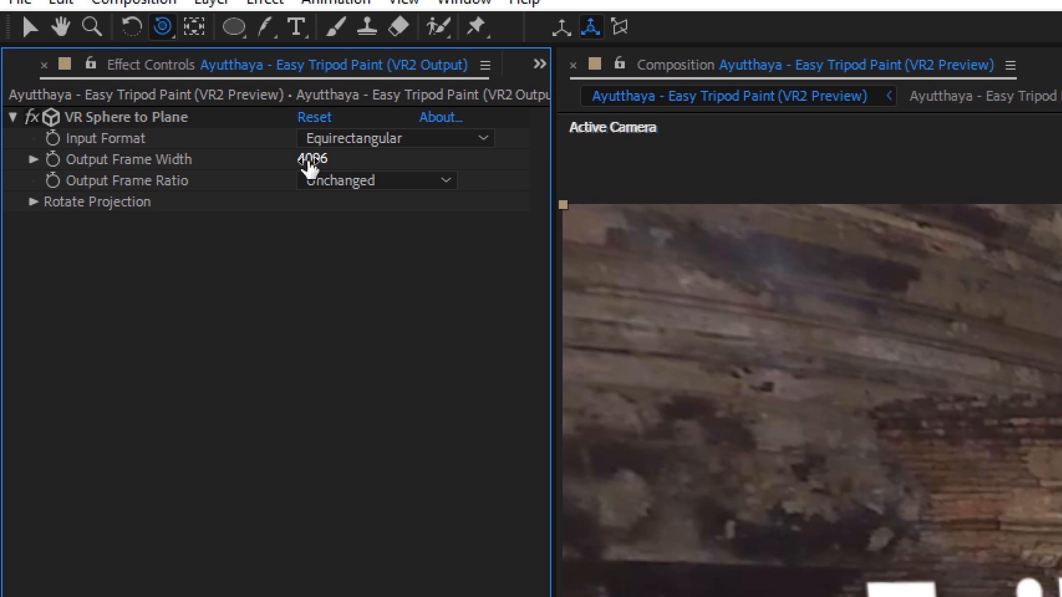
{"action": "left_click", "coordinate": [373, 181]}
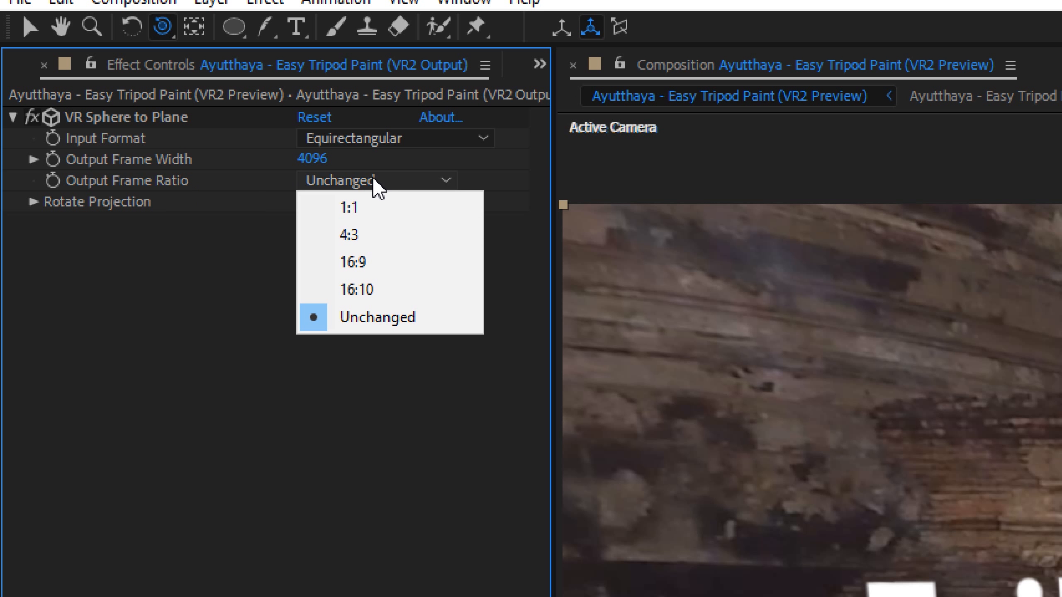
{"action": "left_click", "coordinate": [203, 186]}
{"action": "left_click", "coordinate": [29, 202]}
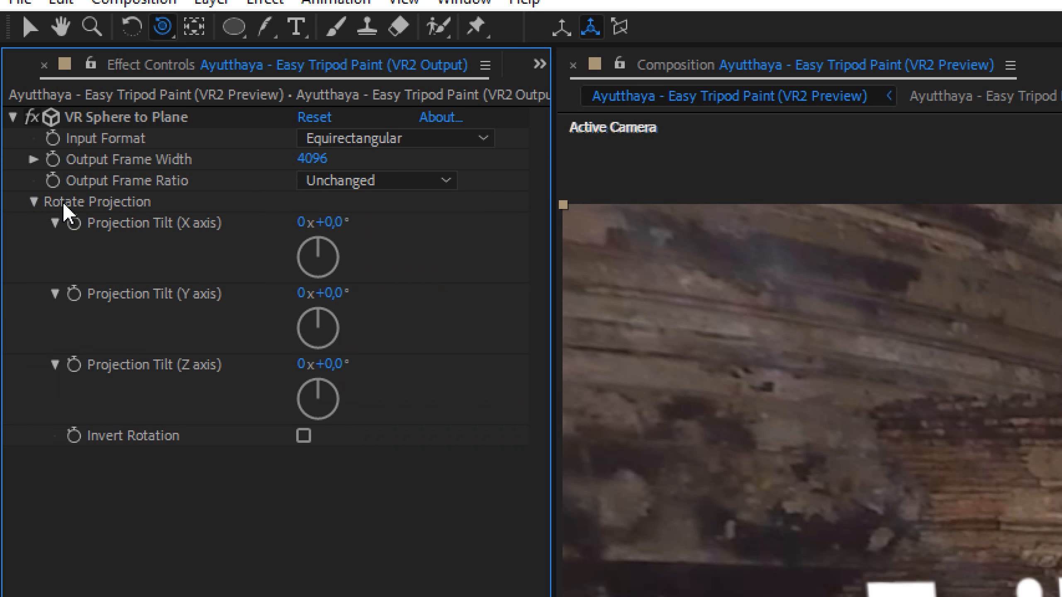
- Try tilting the projection on the X axis, undo the tilt, and orbit Camera 1 in the preview
{"action": "left_click_drag", "start_coordinate": [106, 94], "coordinate": [101, 84]}
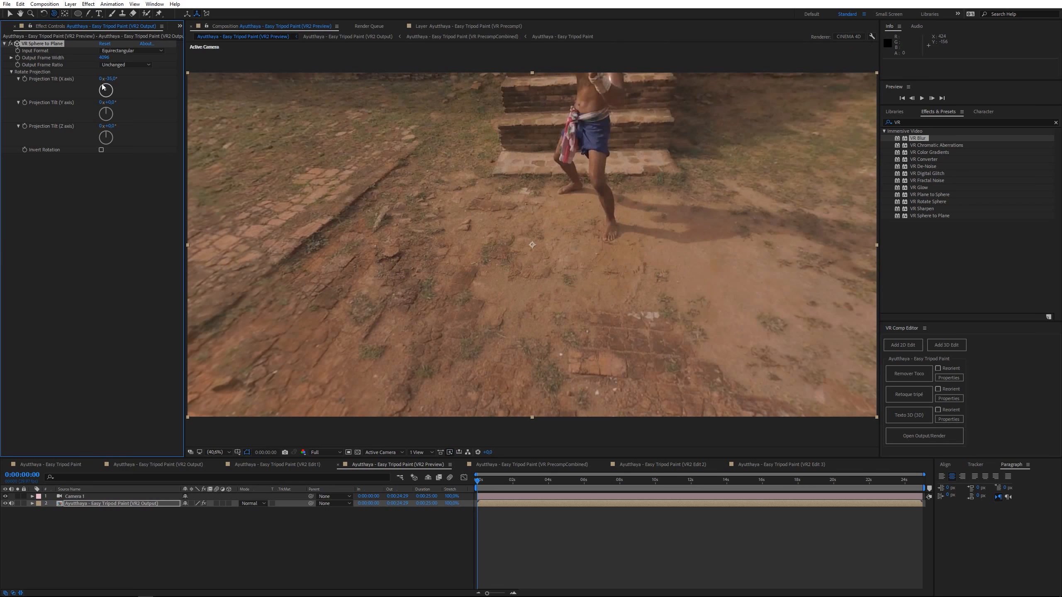
{"action": "key", "text": "ctrl+z"}
{"action": "left_click", "coordinate": [93, 497]}
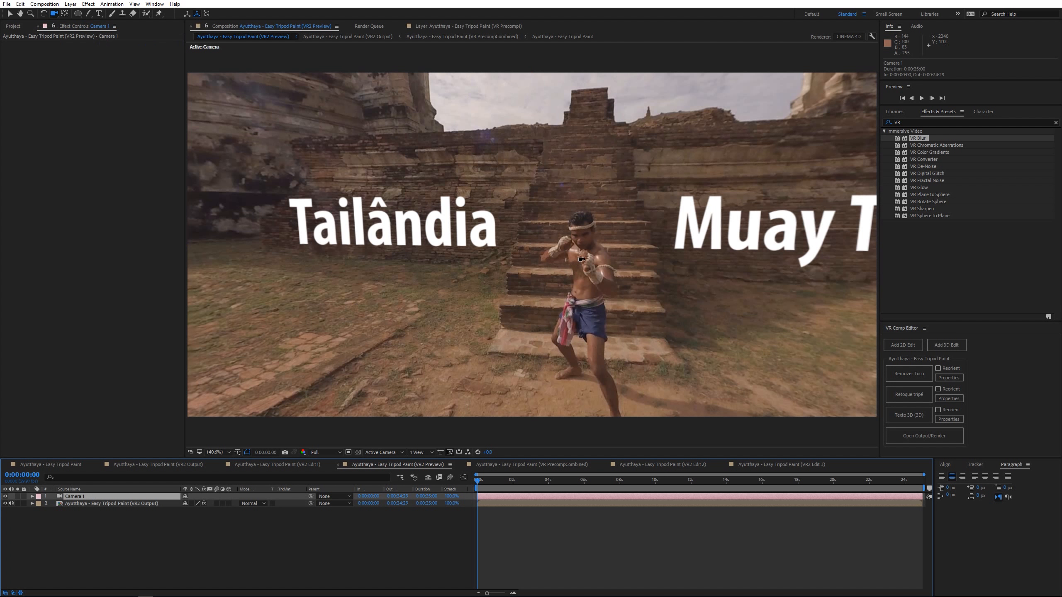
{"action": "mouse_move", "coordinate": [581, 260]}
{"action": "left_mouse_down"}
{"action": "mouse_move", "coordinate": [493, 245]}
{"action": "mouse_move", "coordinate": [580, 268]}
{"action": "mouse_move", "coordinate": [515, 265]}
{"action": "mouse_move", "coordinate": [562, 263]}
{"action": "left_mouse_up"}
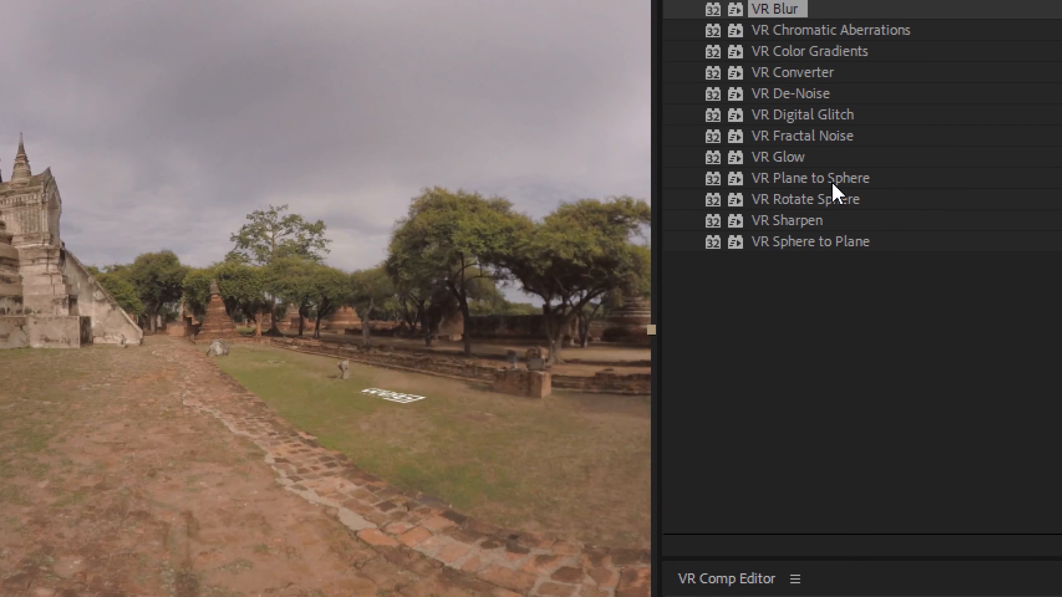
- Try applying VR Plane to Sphere to the VR2 Output layer in the preview, and undo it
{"action": "left_click", "coordinate": [795, 179]}
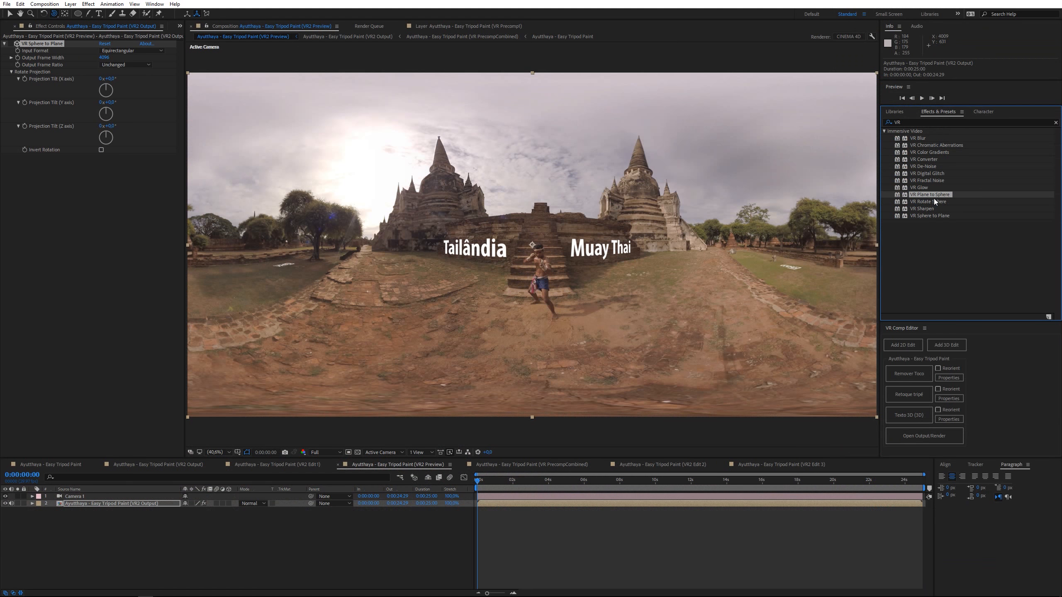
{"action": "left_click_drag", "start_coordinate": [934, 197], "coordinate": [620, 212]}
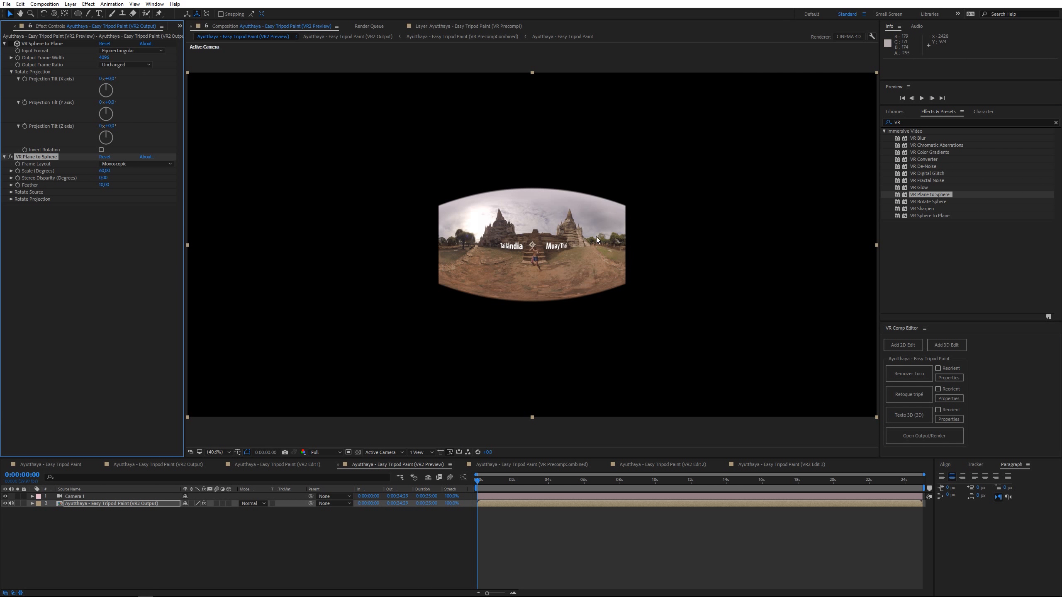
{"action": "key", "text": "ctrl+z"}
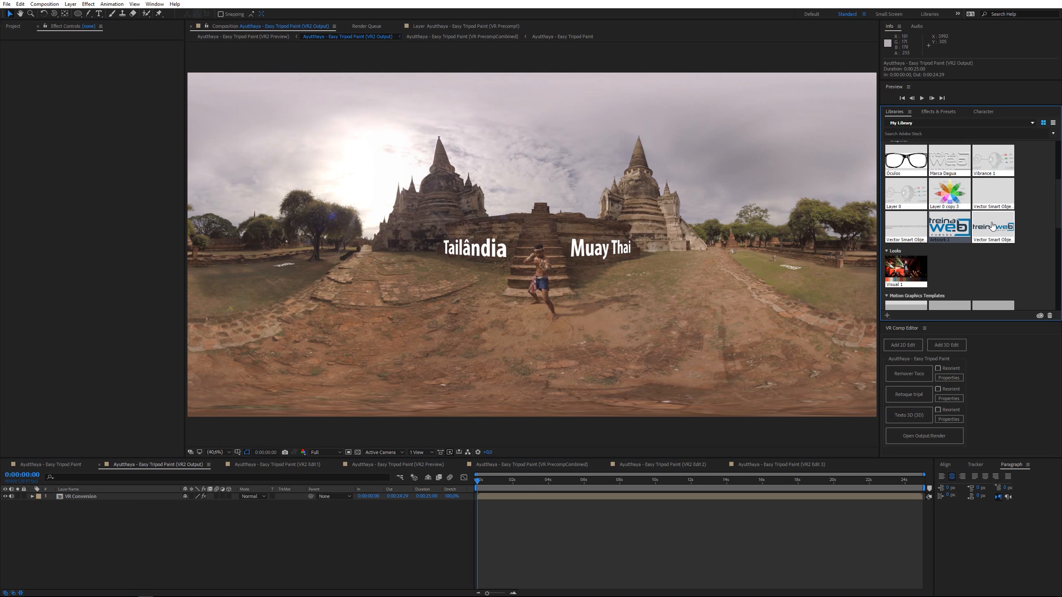
- Add the Treinaweb Artwork 1 logo from the library to the centre of VR2 Output and apply a white Fill effect to it
{"action": "left_click_drag", "start_coordinate": [950, 229], "coordinate": [582, 287]}
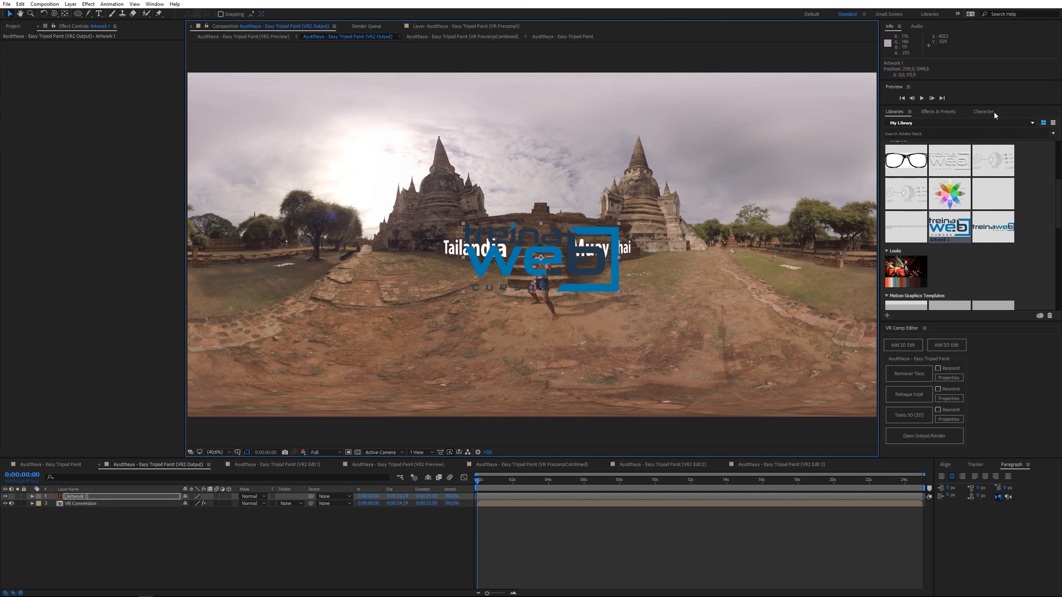
{"action": "left_click", "coordinate": [948, 113]}
{"action": "left_click", "coordinate": [936, 122]}
{"action": "type", "text": "fill"}
{"action": "double_click", "coordinate": [906, 173]}
{"action": "left_click", "coordinate": [165, 71]}
{"action": "left_click", "coordinate": [192, 22]}
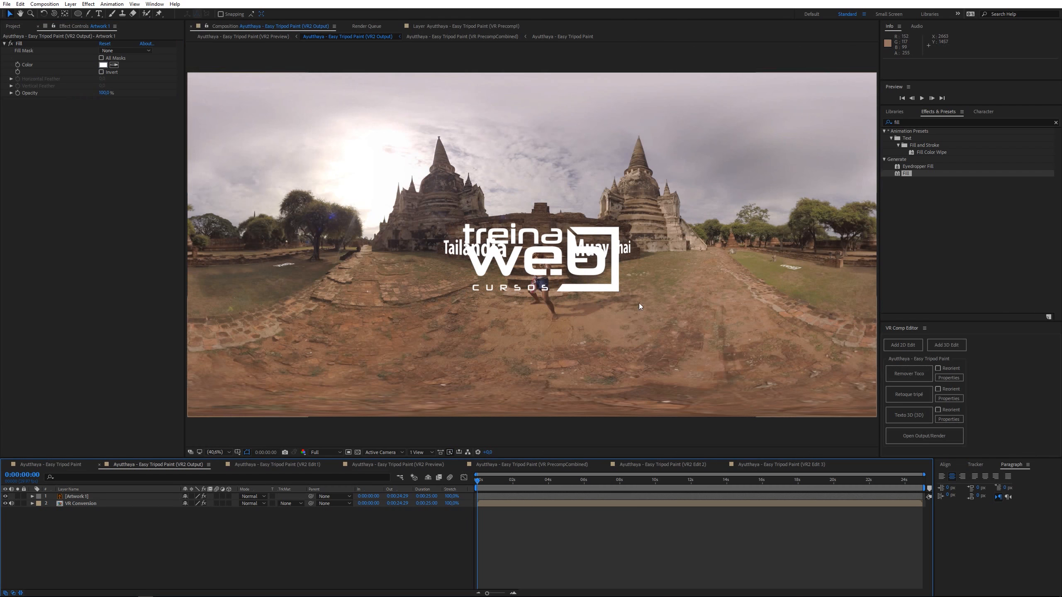
{"action": "mouse_move", "coordinate": [539, 262]}
{"action": "left_mouse_down"}
{"action": "mouse_move", "coordinate": [540, 293]}
{"action": "mouse_move", "coordinate": [532, 210]}
{"action": "mouse_move", "coordinate": [542, 254]}
{"action": "left_mouse_up"}
- Enable VR Sphere to Plane in the VR2 Preview composition and orbit the camera to check the logo's distortion
{"action": "key", "text": "Tab"}
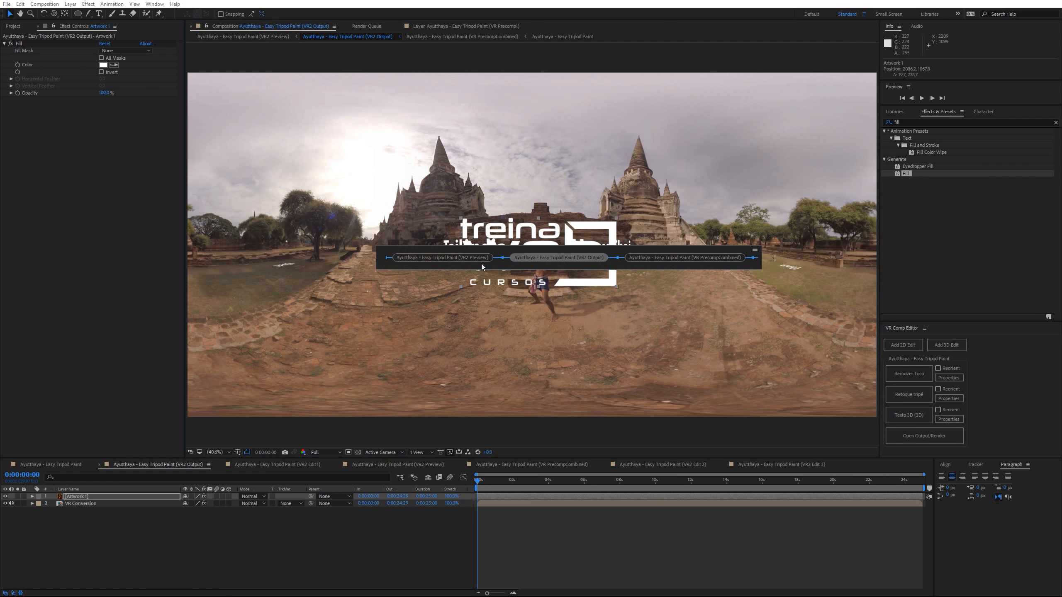
{"action": "left_click", "coordinate": [476, 260]}
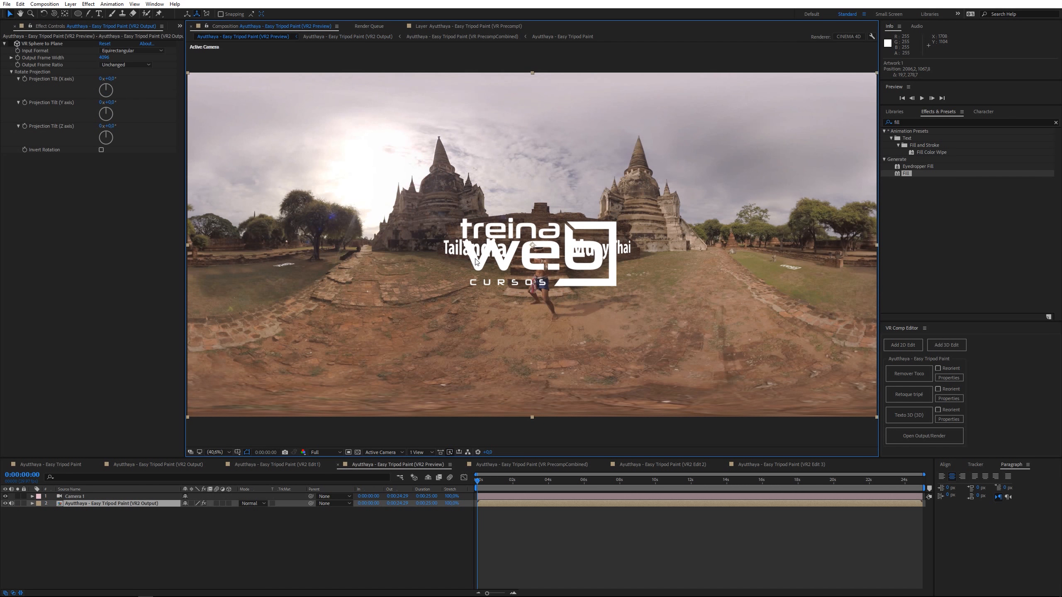
{"action": "left_click", "coordinate": [9, 45]}
{"action": "key", "text": "c"}
{"action": "left_click_drag", "start_coordinate": [627, 203], "coordinate": [763, 275]}
{"action": "mouse_move", "coordinate": [693, 261]}
{"action": "left_mouse_down"}
{"action": "mouse_move", "coordinate": [732, 267]}
{"action": "mouse_move", "coordinate": [684, 252]}
{"action": "left_mouse_up"}
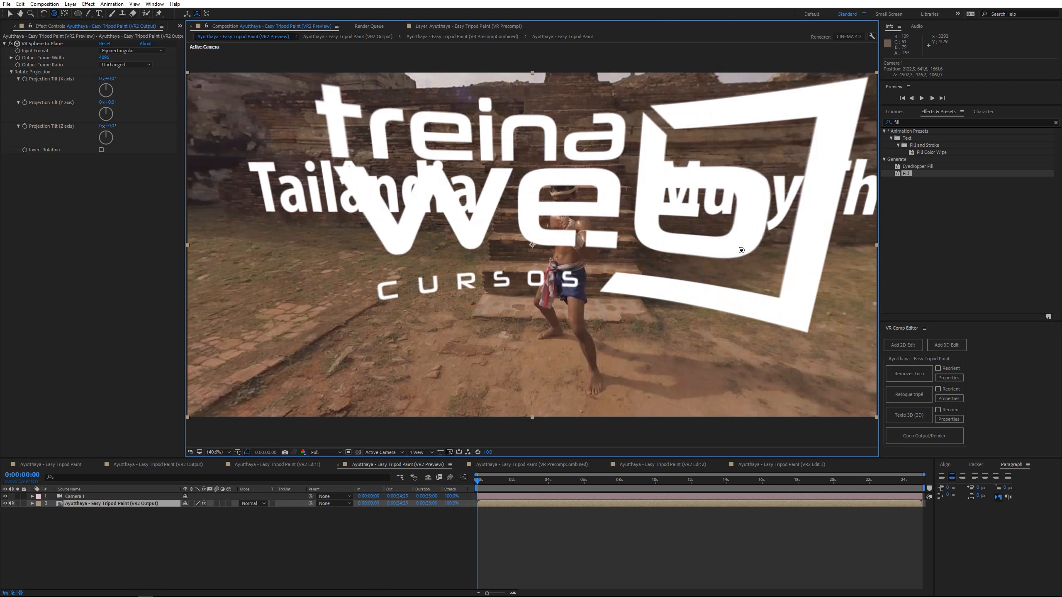
{"action": "left_click_drag", "start_coordinate": [534, 218], "coordinate": [642, 199]}
- Switch between VR2 Output and VR2 Preview to compare how the flat logo appears in each, ending in VR2 Output
{"action": "key", "text": "Tab"}
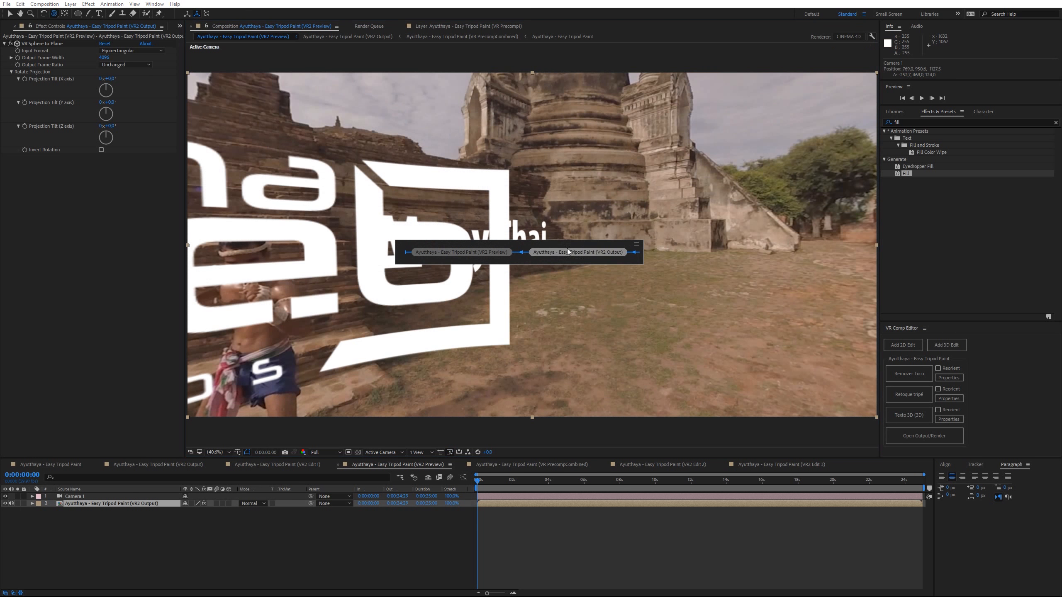
{"action": "left_click", "coordinate": [568, 248]}
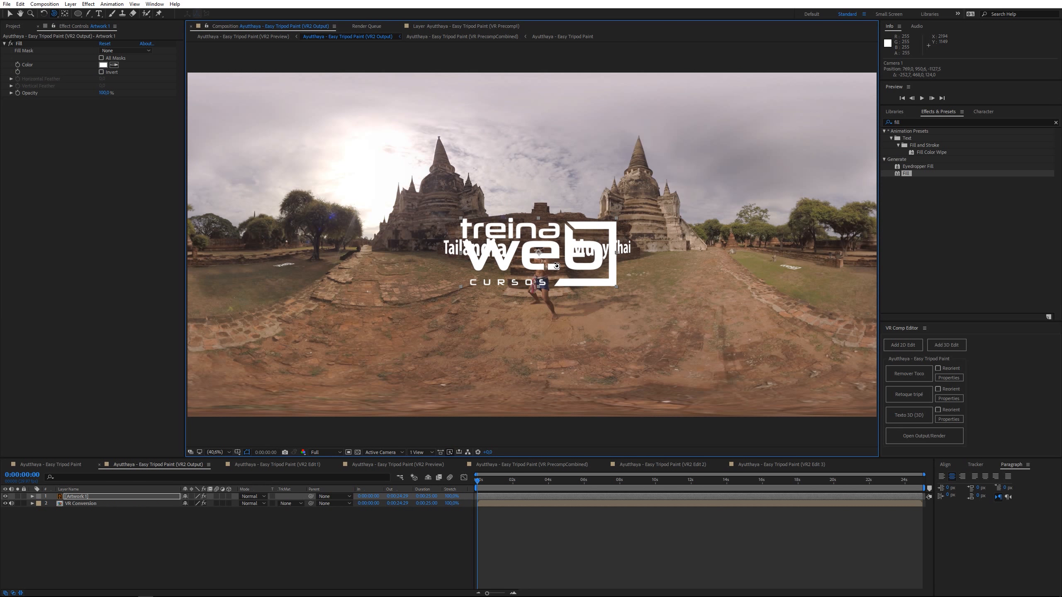
{"action": "key", "text": "Tab"}
{"action": "left_click", "coordinate": [474, 267]}
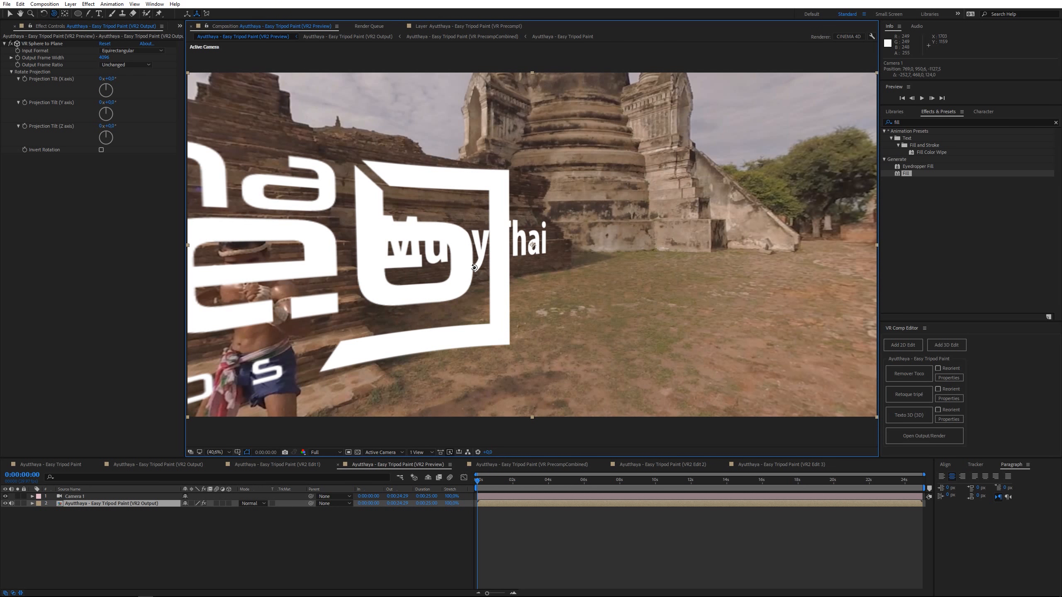
{"action": "key", "text": "Tab"}
{"action": "left_click", "coordinate": [591, 265]}
- Find the VR effects, try applying VR Plane to Sphere directly to the Artwork 1 logo, and undo it
{"action": "key", "text": "ctrl+5"}
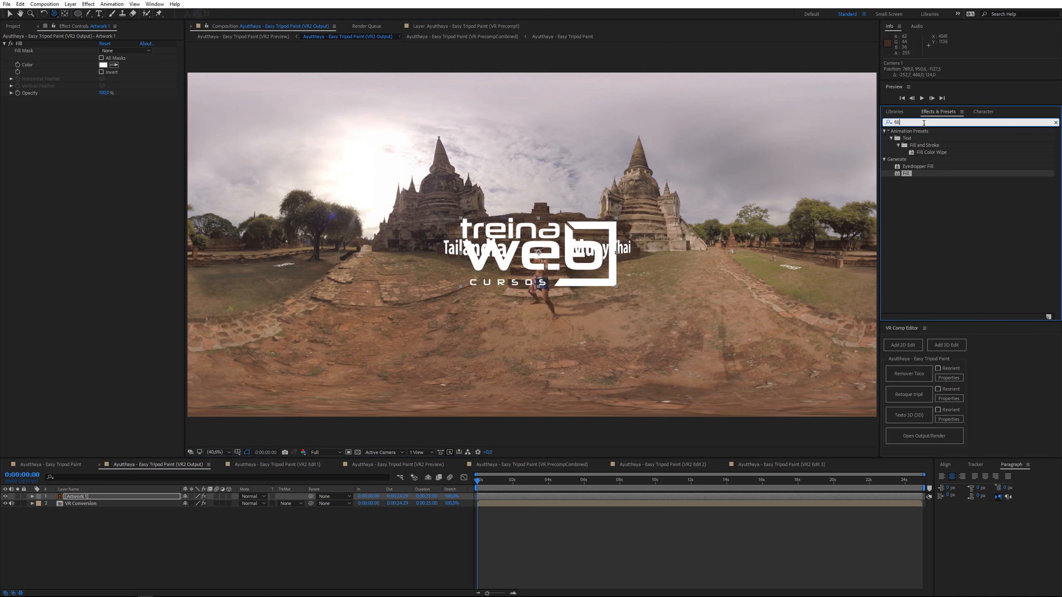
{"action": "type", "text": "vr"}
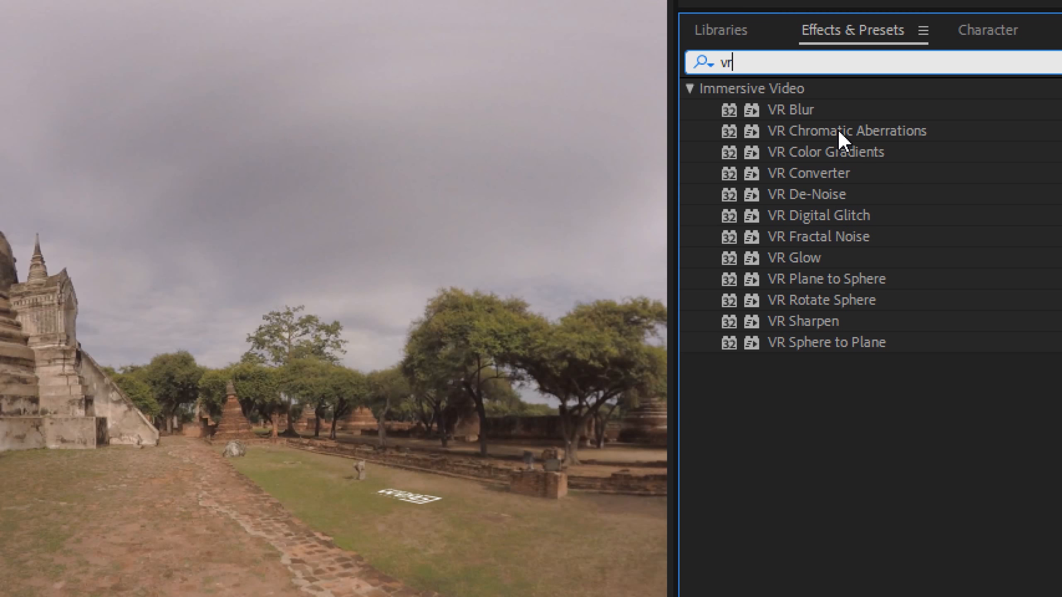
{"action": "left_click", "coordinate": [842, 280]}
{"action": "left_click_drag", "start_coordinate": [933, 192], "coordinate": [558, 250]}
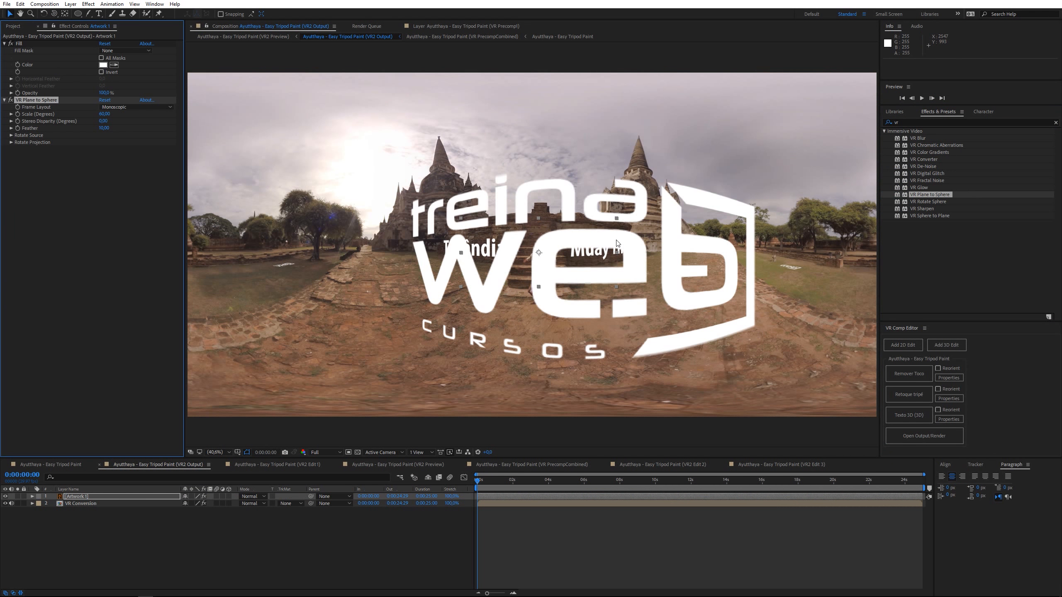
{"action": "key", "text": "ctrl+z"}
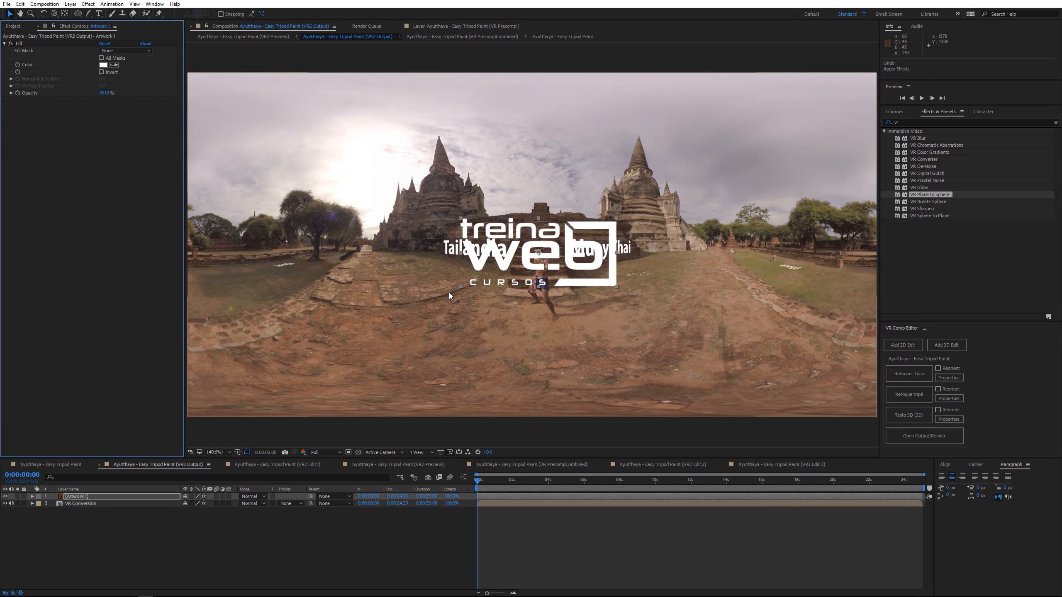
- Pre-compose the Artwork 1 layer as "Logo pré", moving all attributes into the new composition
{"action": "left_click", "coordinate": [85, 498]}
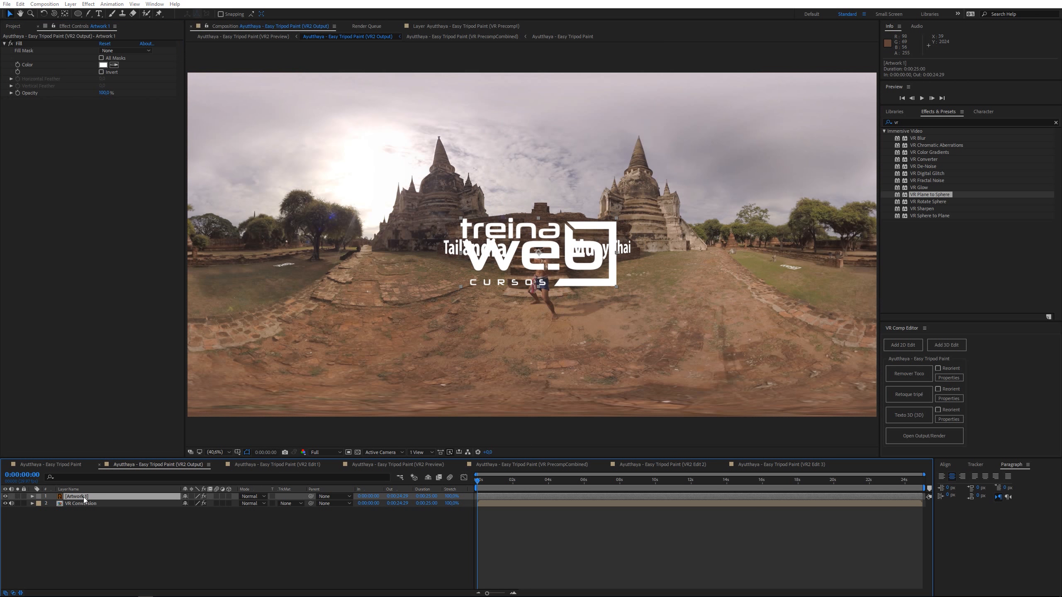
{"action": "key", "text": "ctrl+shift+c"}
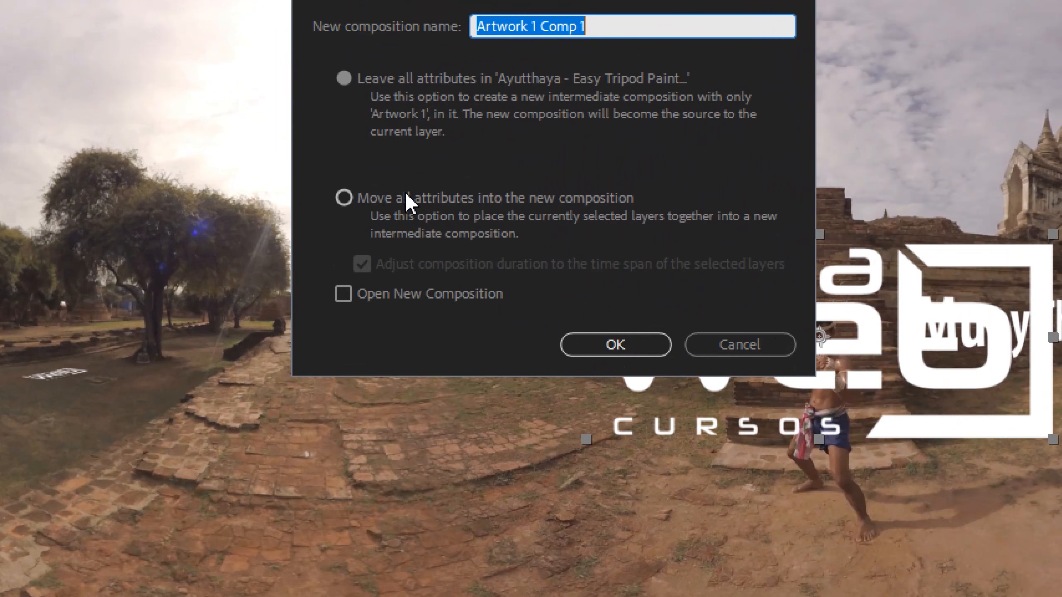
{"action": "left_click", "coordinate": [381, 227]}
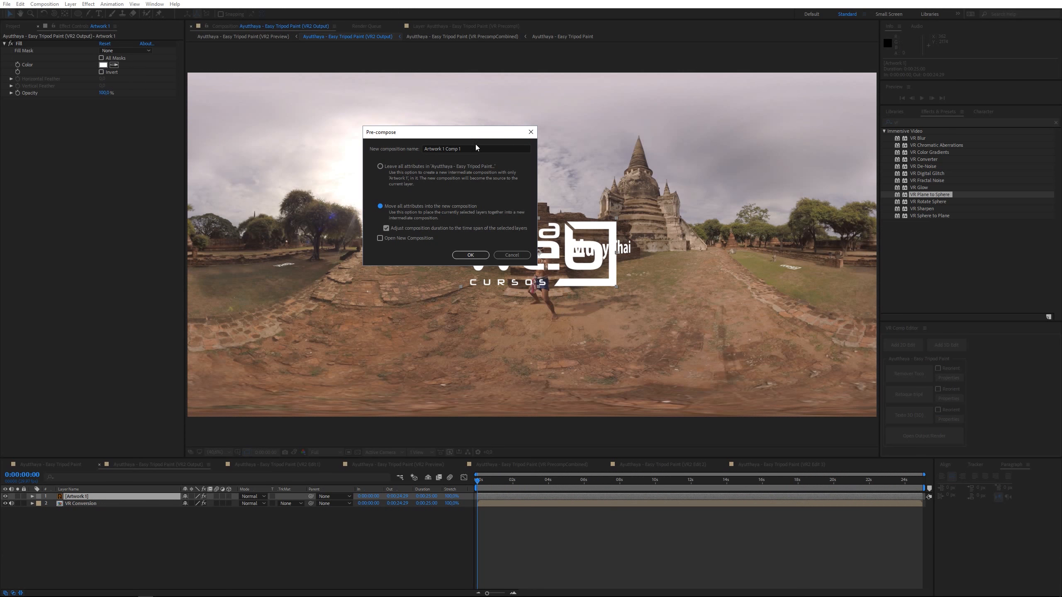
{"action": "left_click", "coordinate": [476, 147]}
{"action": "type", "text": "Logo"}
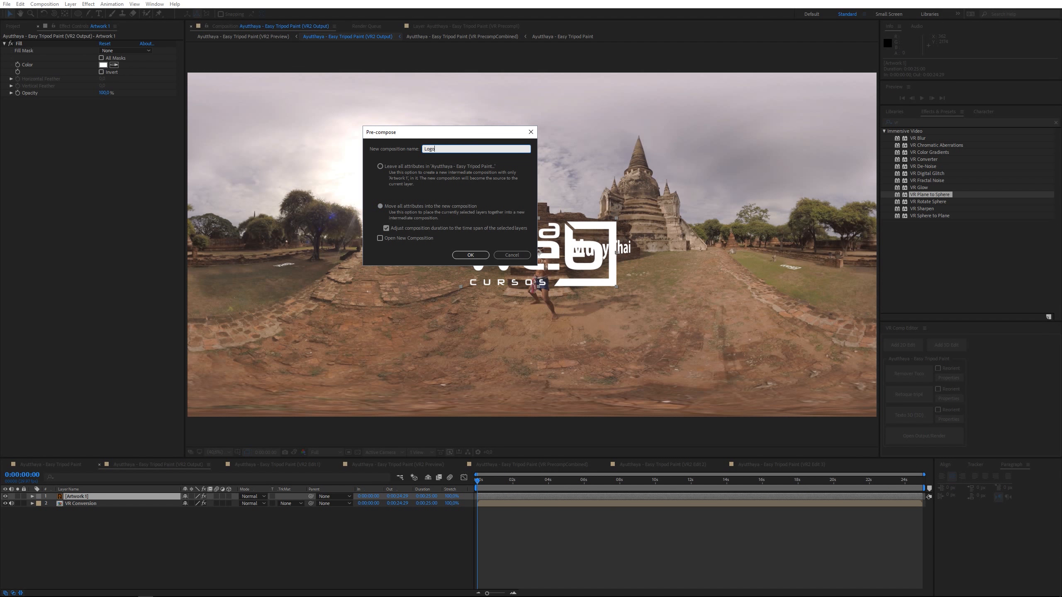
{"action": "type", "text": " pré"}
{"action": "key", "text": "Return"}
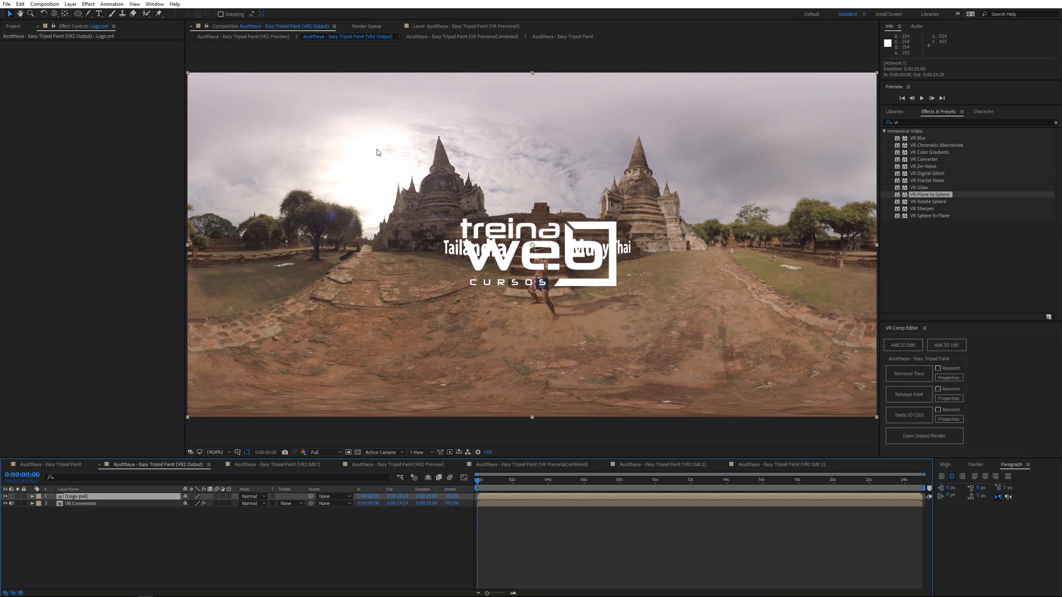
- Apply VR Plane to Sphere to the Logo pré layer, set its scale to 111 degrees and expand its rotation settings
{"action": "left_click_drag", "start_coordinate": [935, 195], "coordinate": [642, 212]}
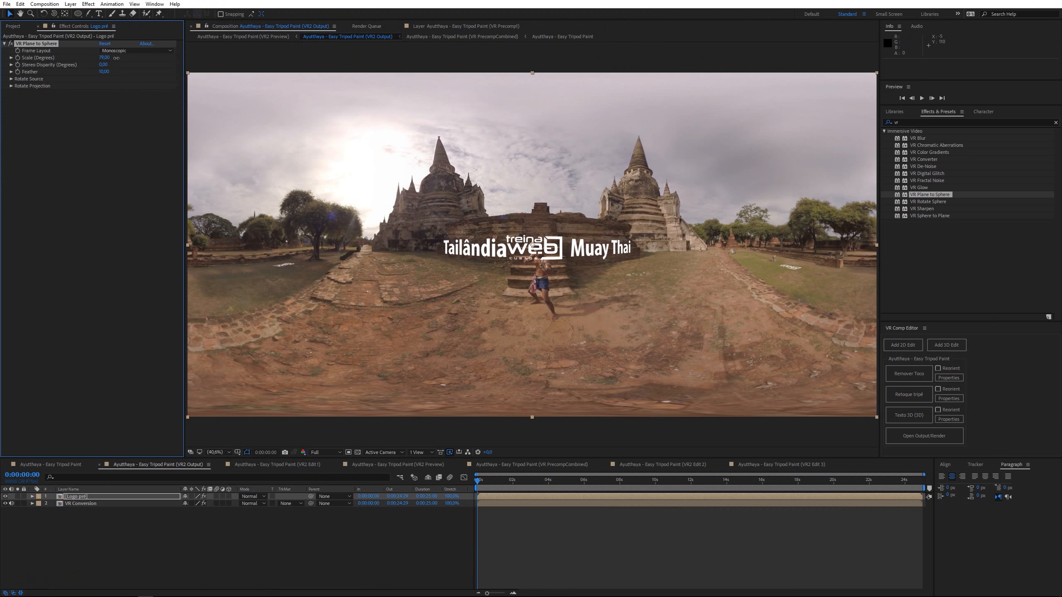
{"action": "left_click_drag", "start_coordinate": [314, 125], "coordinate": [450, 127]}
{"action": "left_click_drag", "start_coordinate": [150, 57], "coordinate": [110, 71]}
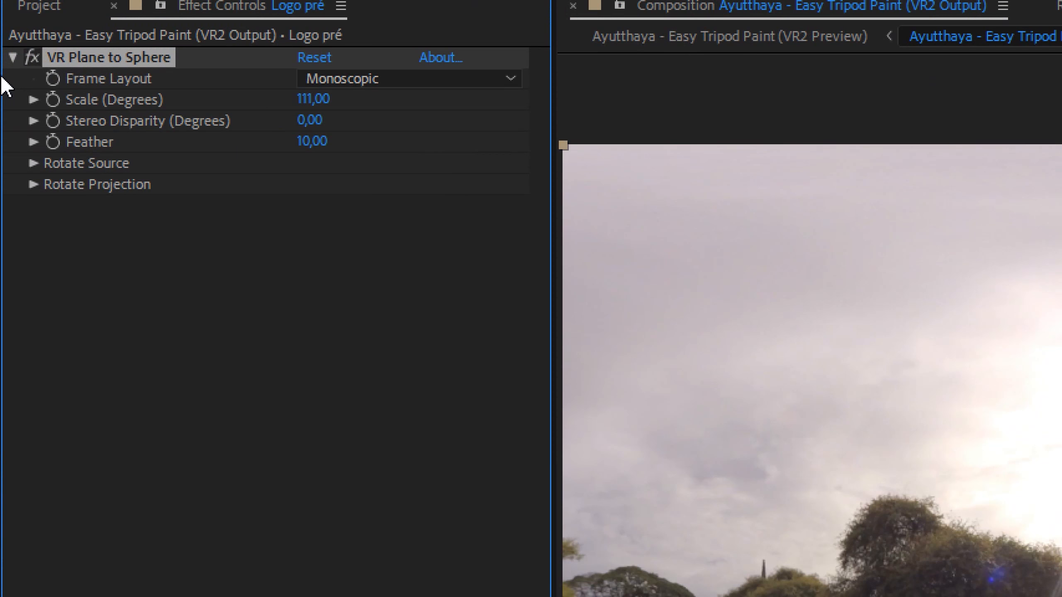
{"action": "left_click", "coordinate": [33, 163]}
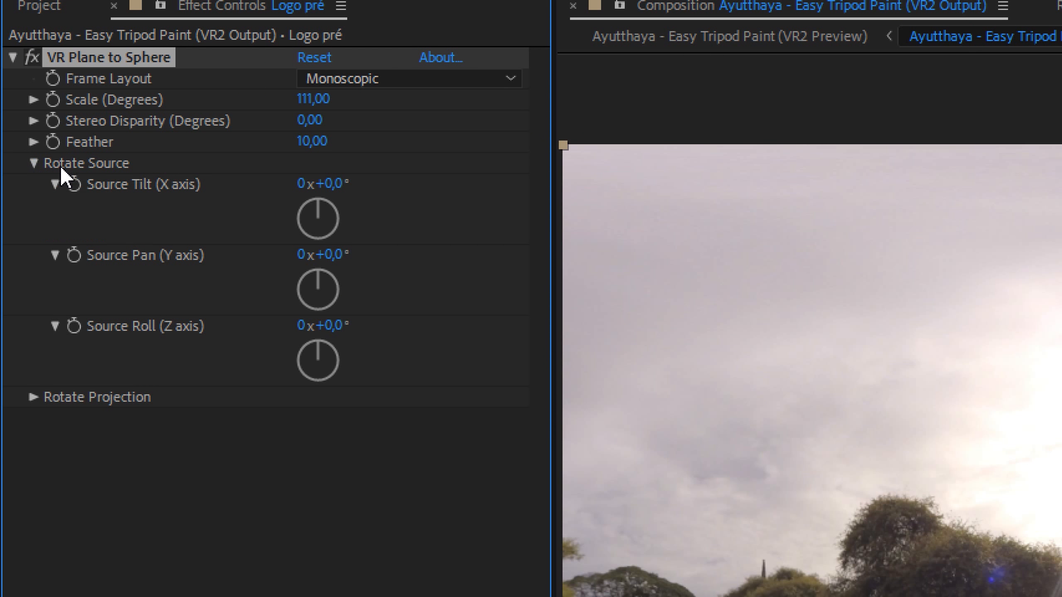
{"action": "left_click", "coordinate": [30, 397]}
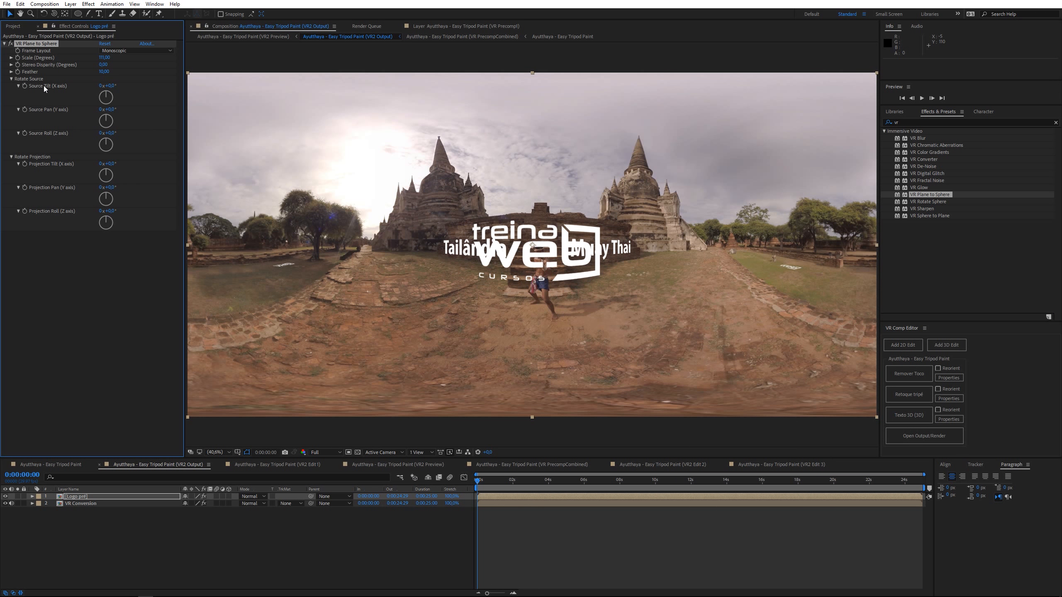
- Try tilting the logo through the effect's Source Tilt (X axis), and undo the change
{"action": "left_click_drag", "start_coordinate": [100, 99], "coordinate": [115, 97]}
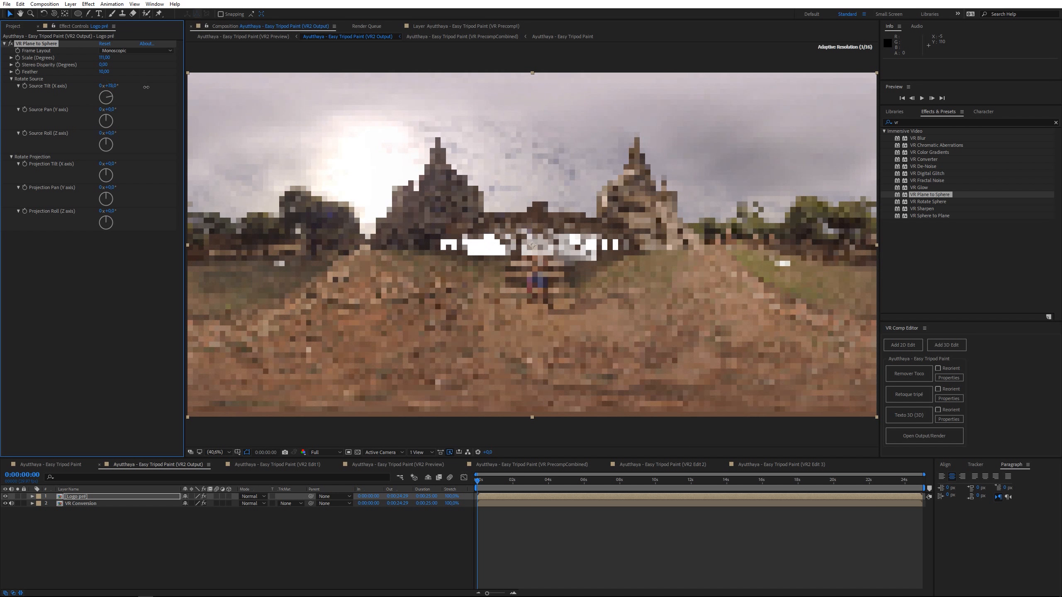
{"action": "key", "text": "ctrl+z"}
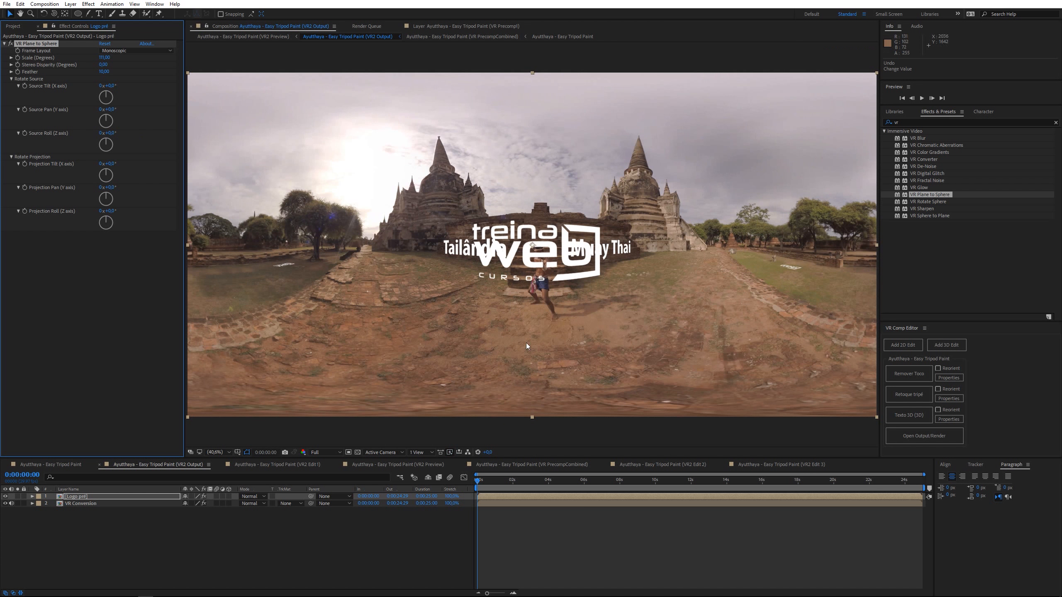
- Set the logo's Projection Tilt (X axis) to 90° to place it on the ground
{"action": "mouse_move", "coordinate": [109, 167]}
{"action": "left_mouse_down"}
{"action": "mouse_move", "coordinate": [138, 165]}
{"action": "mouse_move", "coordinate": [120, 165]}
{"action": "left_mouse_up"}
{"action": "left_click", "coordinate": [118, 164]}
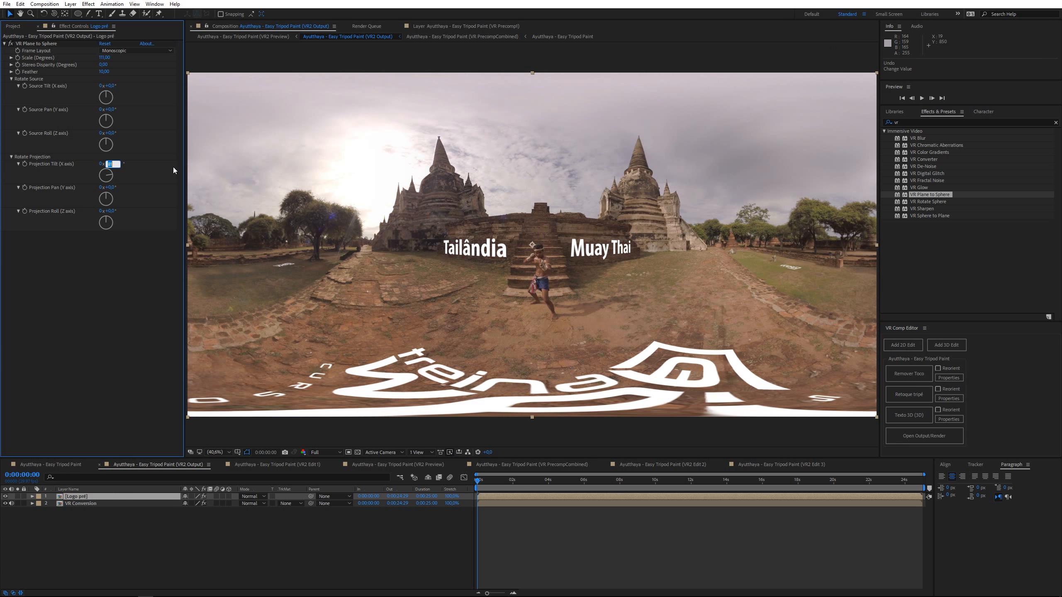
{"action": "type", "text": "90"}
{"action": "key", "text": "Return"}
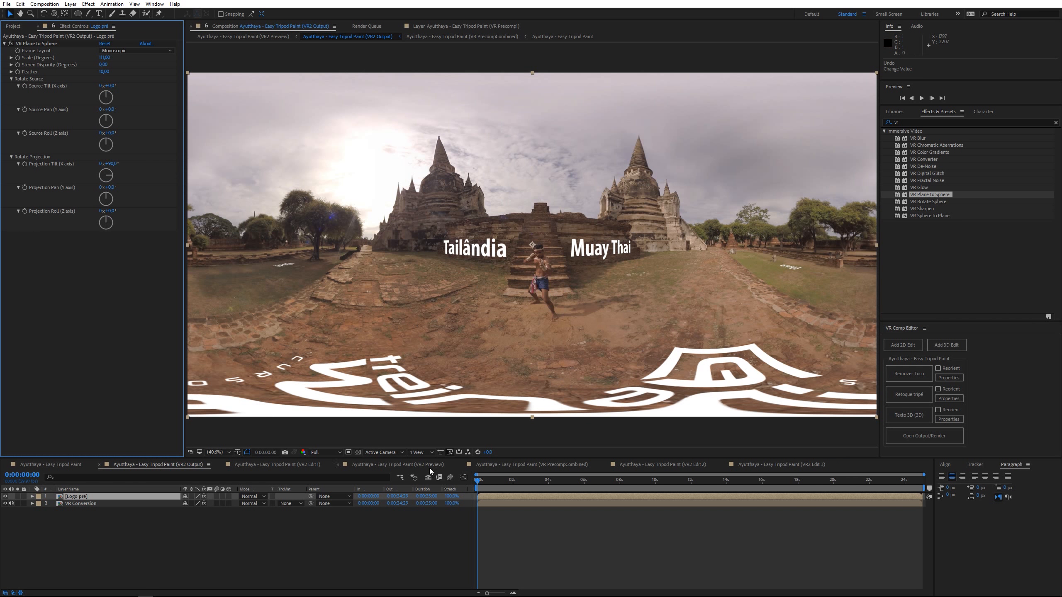
- Switch to the VR2 Preview composition and orbit the camera down to inspect the logo on the ground
{"action": "left_click", "coordinate": [335, 547]}
{"action": "key", "text": "Tab"}
{"action": "left_click", "coordinate": [566, 310]}
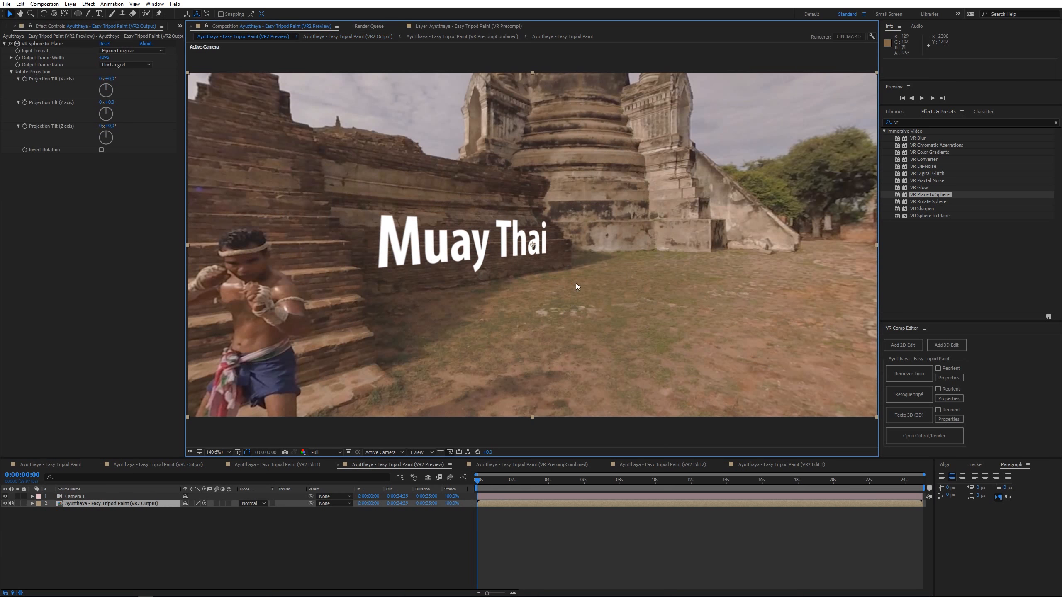
{"action": "key", "text": "c"}
{"action": "left_click_drag", "start_coordinate": [487, 299], "coordinate": [541, 381]}
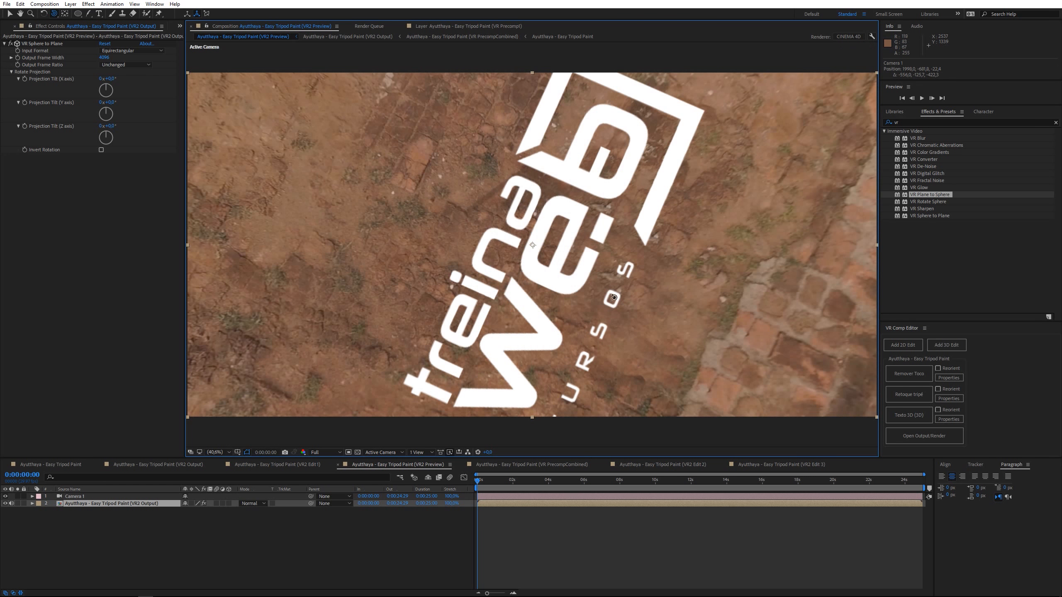
- Return to VR2 Output and set the VR Converter output on the VR Conversion layer to Cube-map 4:3
{"action": "double_click", "coordinate": [83, 503]}
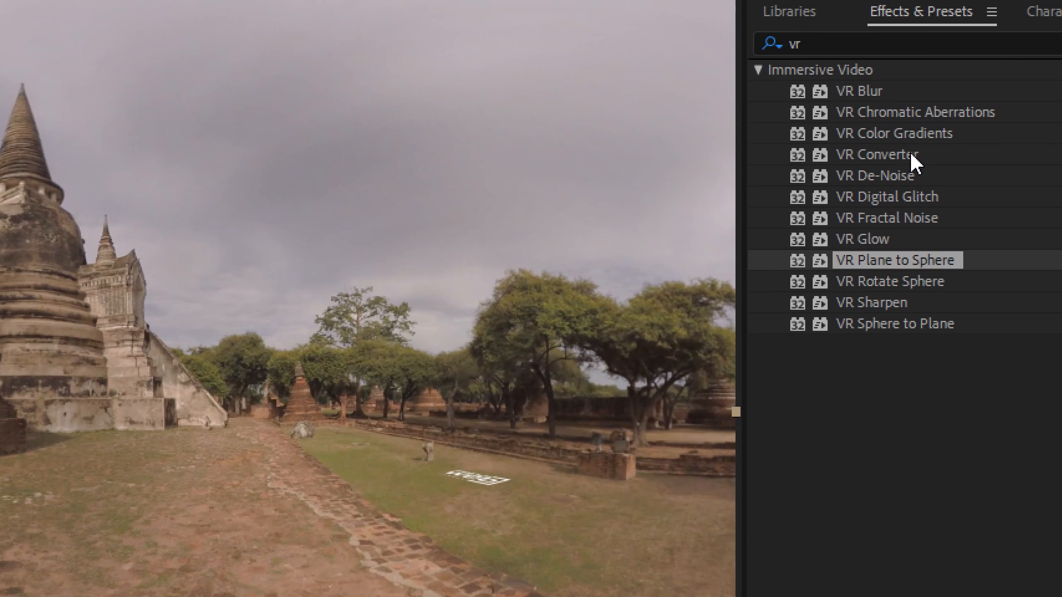
{"action": "left_click", "coordinate": [902, 157]}
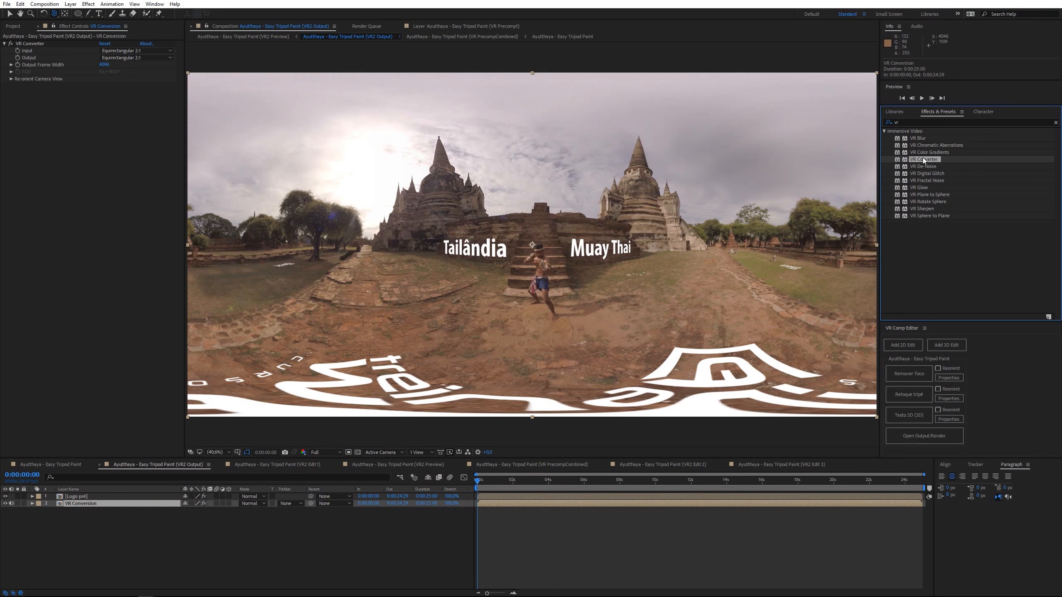
{"action": "left_click", "coordinate": [176, 554]}
{"action": "left_click", "coordinate": [120, 505]}
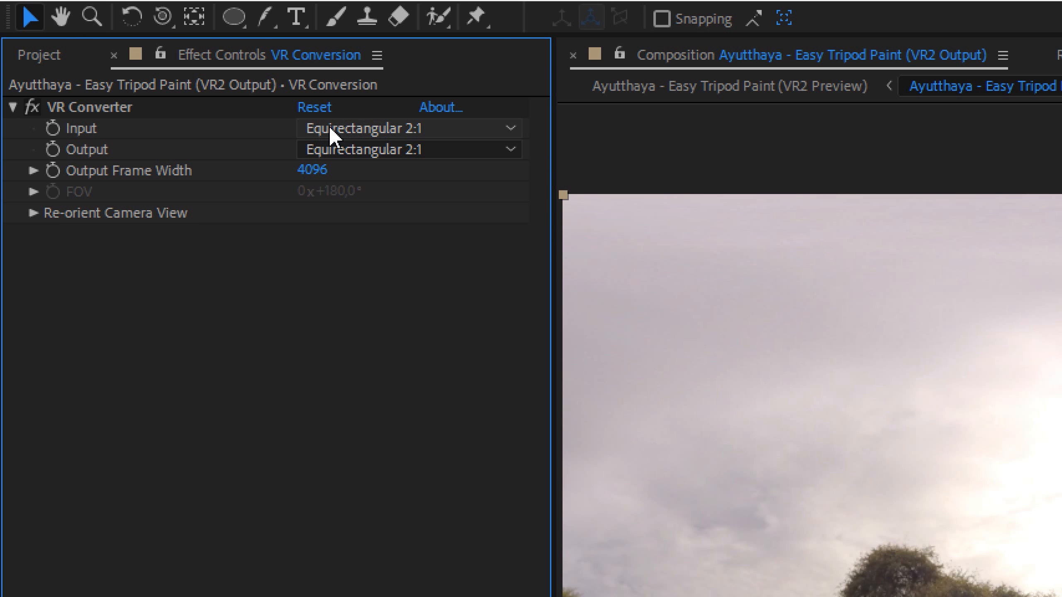
{"action": "left_click", "coordinate": [357, 149]}
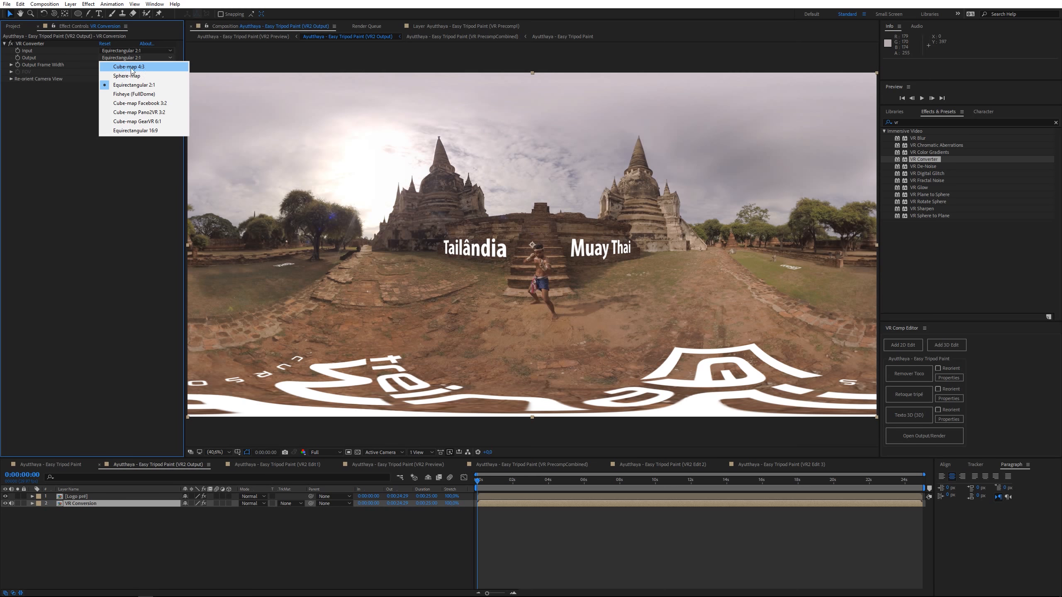
{"action": "left_click", "coordinate": [129, 67]}
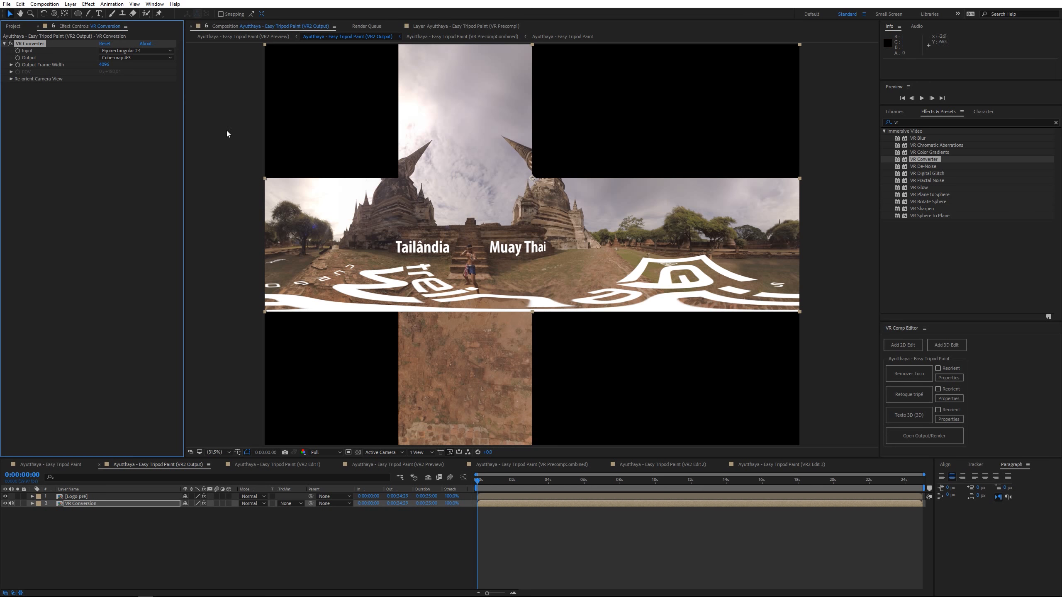
- Compare the image with VR Converter off and on, and check the composition settings without changing them
{"action": "left_click", "coordinate": [11, 44]}
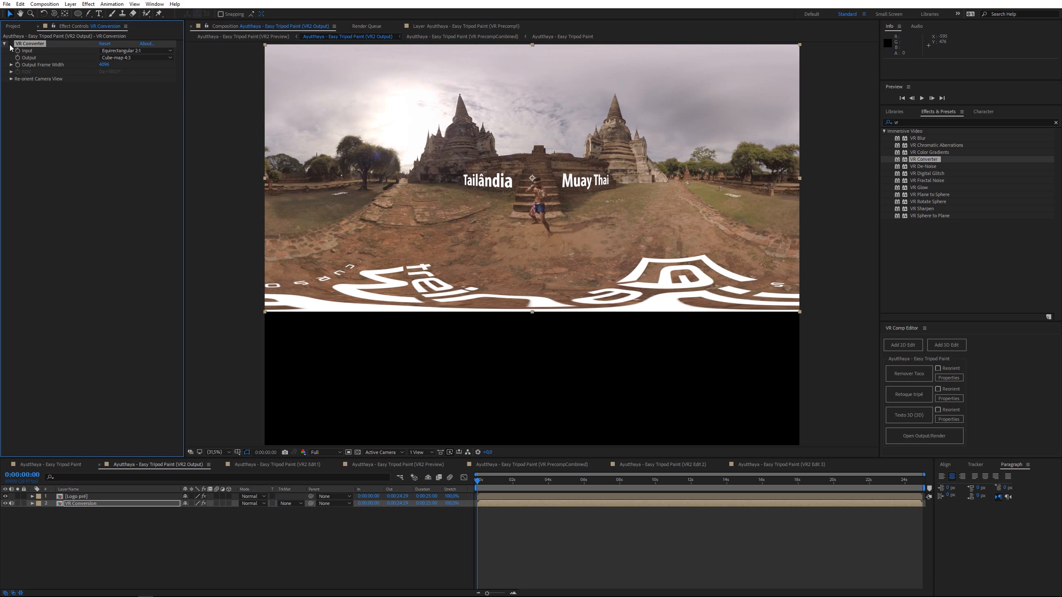
{"action": "left_click", "coordinate": [11, 44]}
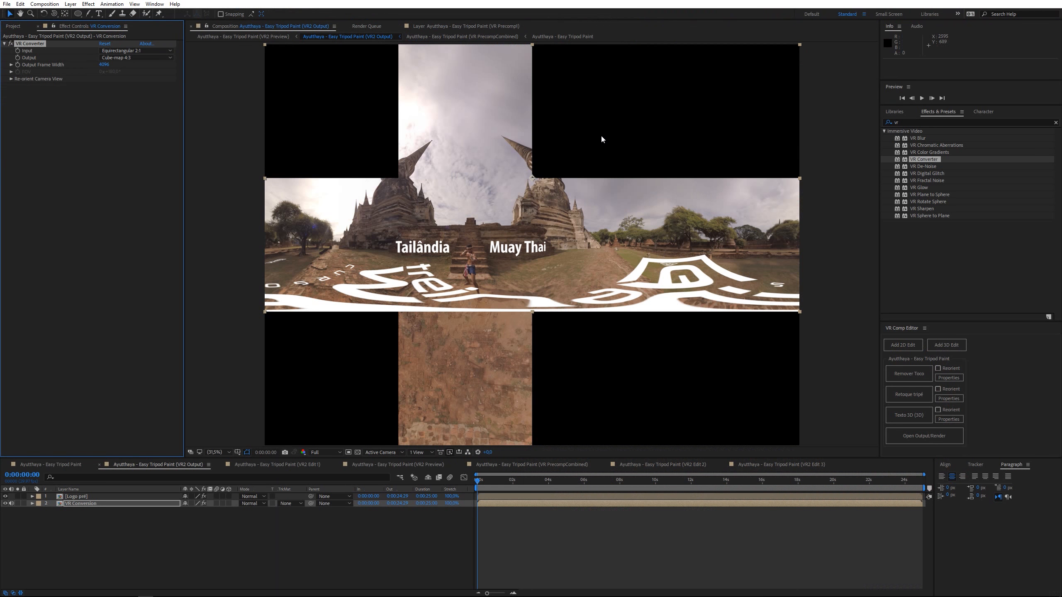
{"action": "key", "text": "ctrl+k"}
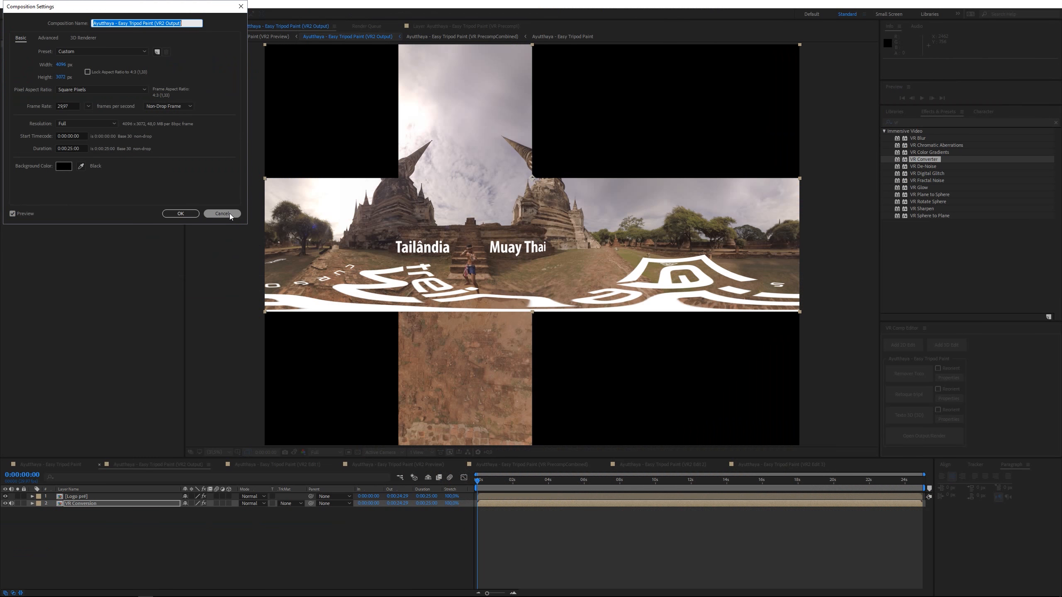
{"action": "left_click", "coordinate": [229, 213]}
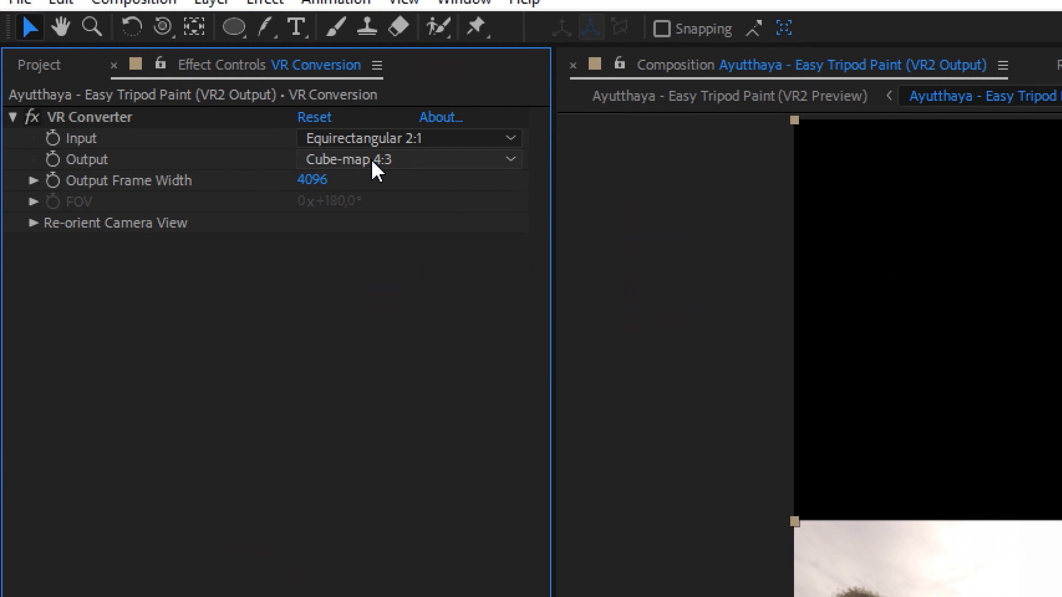
- Set the VR Converter output back to Equirectangular 2:1 and check the composition settings again
{"action": "left_click", "coordinate": [372, 160]}
{"action": "left_click", "coordinate": [412, 244]}
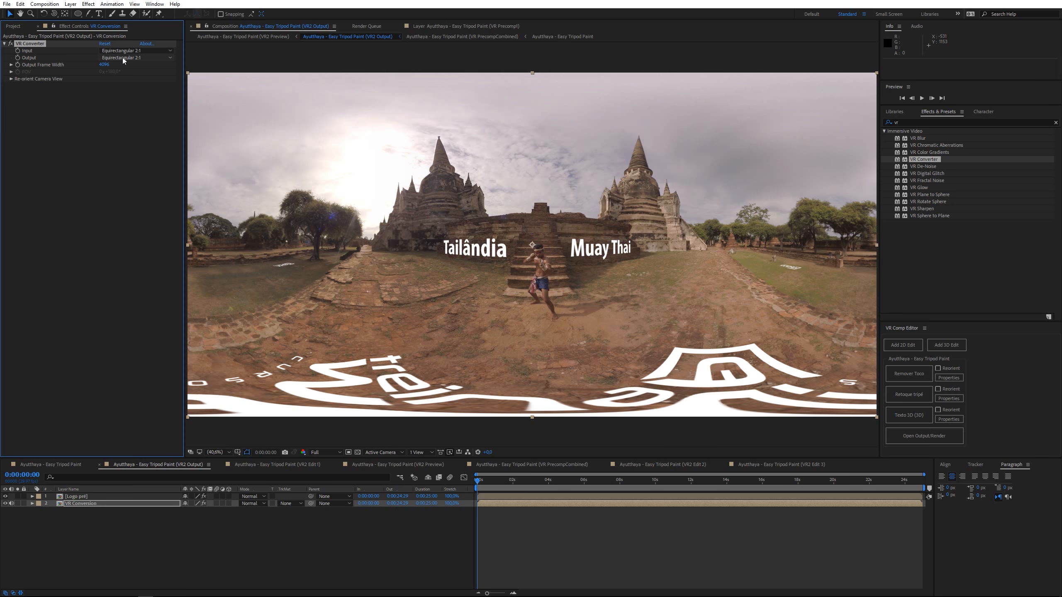
{"action": "key", "text": "ctrl+k"}
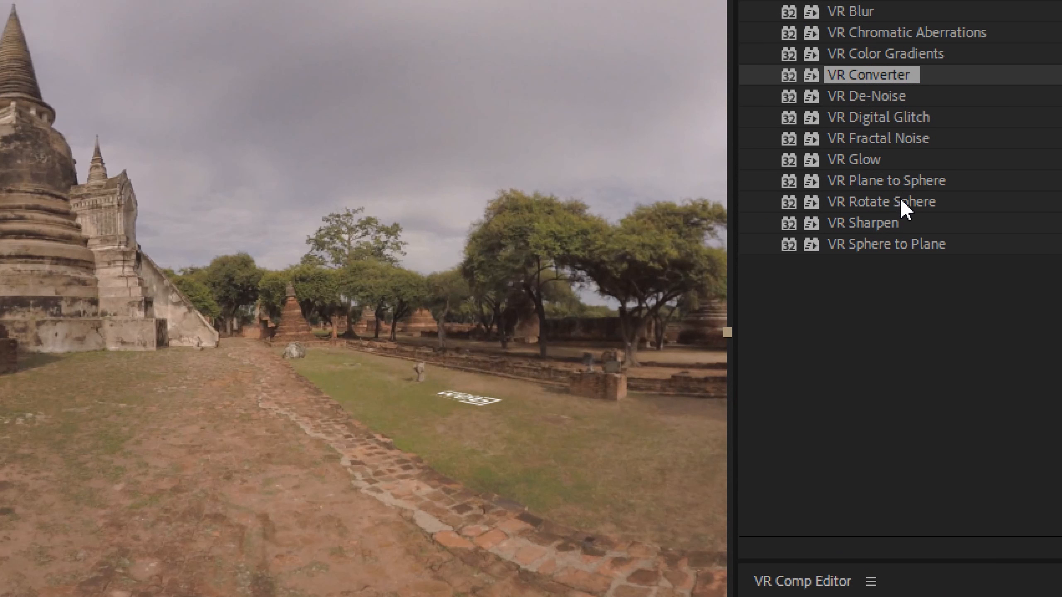
- Apply VR Rotate Sphere to the VR Conversion layer and try out tilt, pan and roll rotations
{"action": "left_click", "coordinate": [933, 201]}
{"action": "left_click_drag", "start_coordinate": [941, 202], "coordinate": [99, 504]}
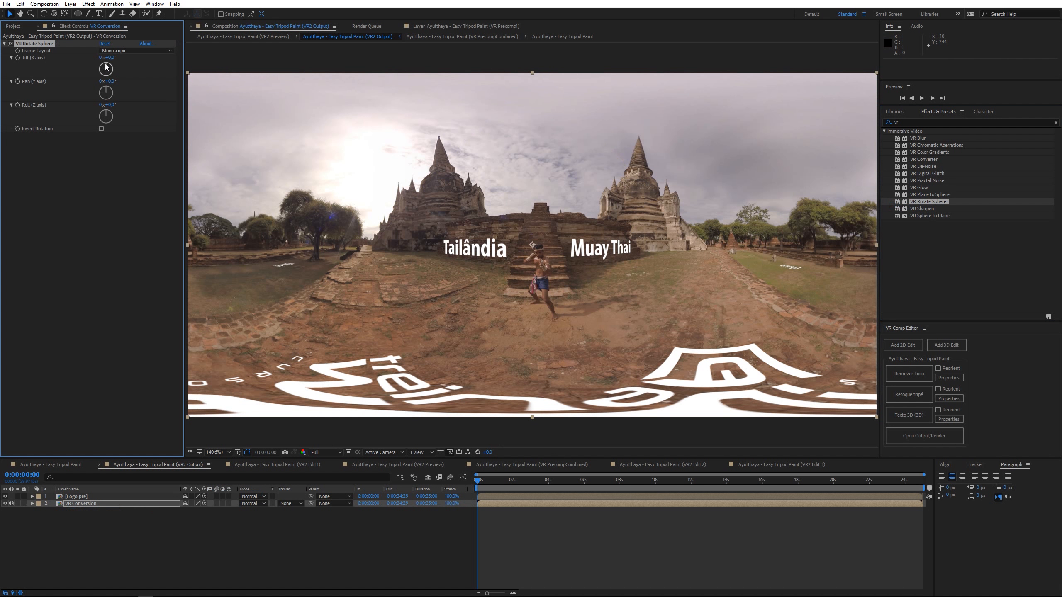
{"action": "left_click_drag", "start_coordinate": [110, 57], "coordinate": [142, 107]}
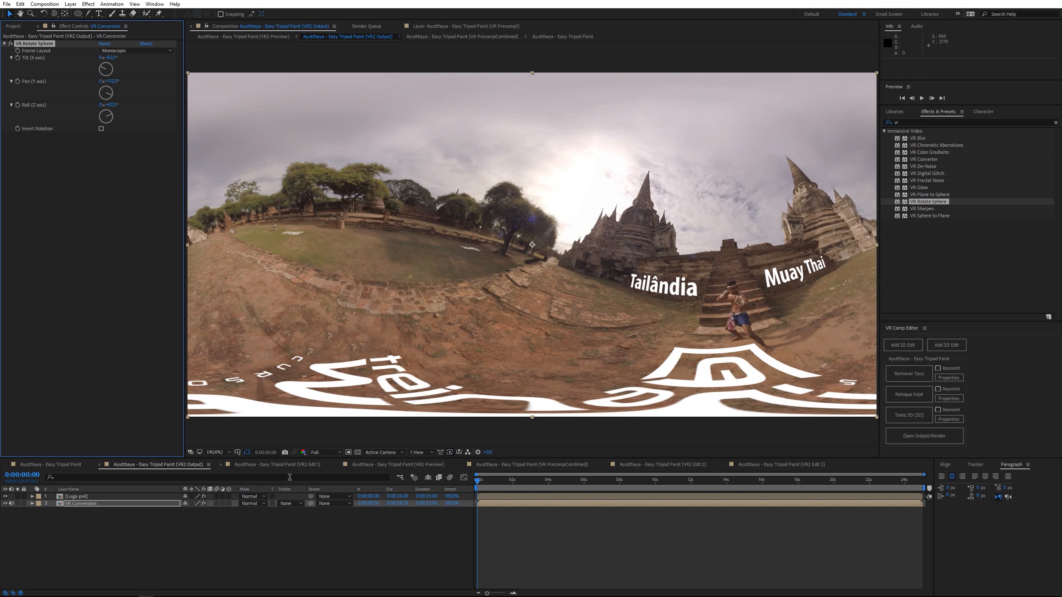
- Check the rotated sphere in the VR2 Preview composition, and go back to VR2 Output
{"action": "key", "text": "Tab"}
{"action": "left_click", "coordinate": [492, 303]}
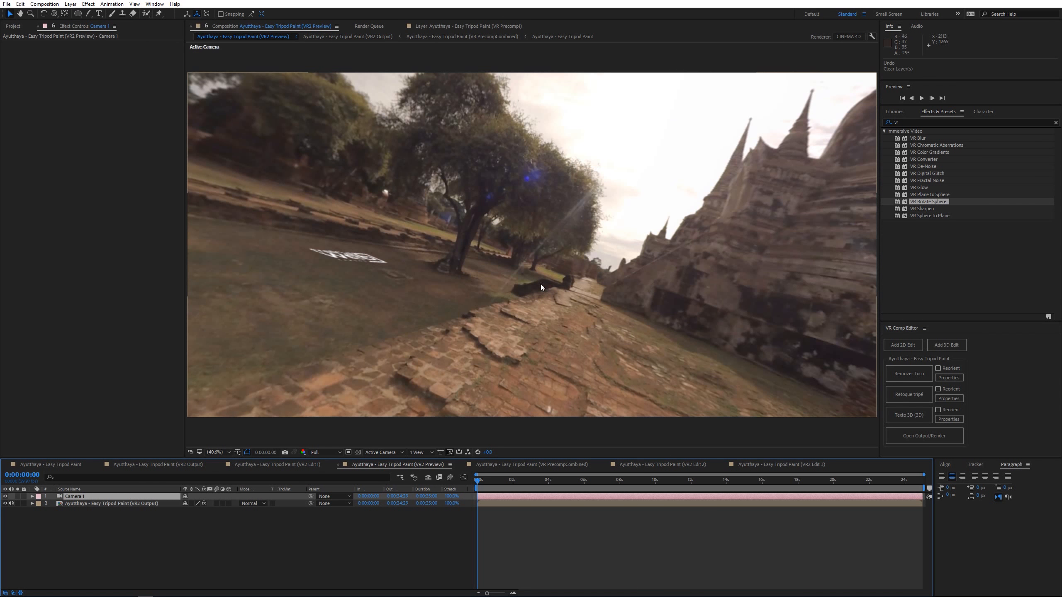
{"action": "key", "text": "Tab"}
{"action": "left_click", "coordinate": [674, 263]}
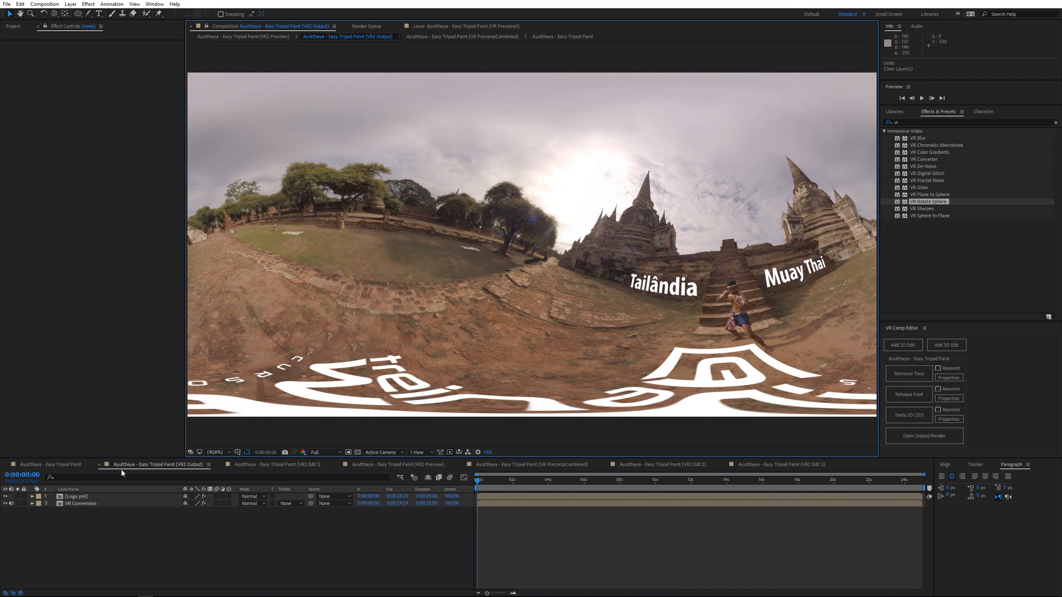
- Try further VR Rotate Sphere rotations on the VR Conversion layer, comparing the result in VR2 Preview
{"action": "left_click", "coordinate": [90, 504]}
{"action": "mouse_move", "coordinate": [115, 116]}
{"action": "left_mouse_down"}
{"action": "mouse_move", "coordinate": [97, 138]}
{"action": "mouse_move", "coordinate": [104, 107]}
{"action": "left_mouse_up"}
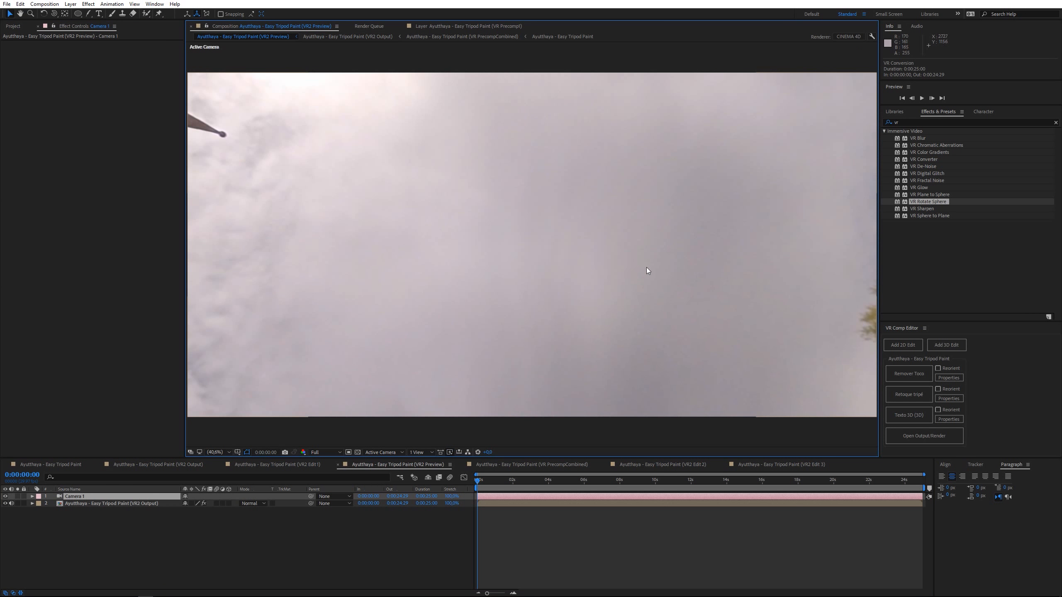
{"action": "key", "text": "Tab"}
{"action": "left_click", "coordinate": [528, 218]}
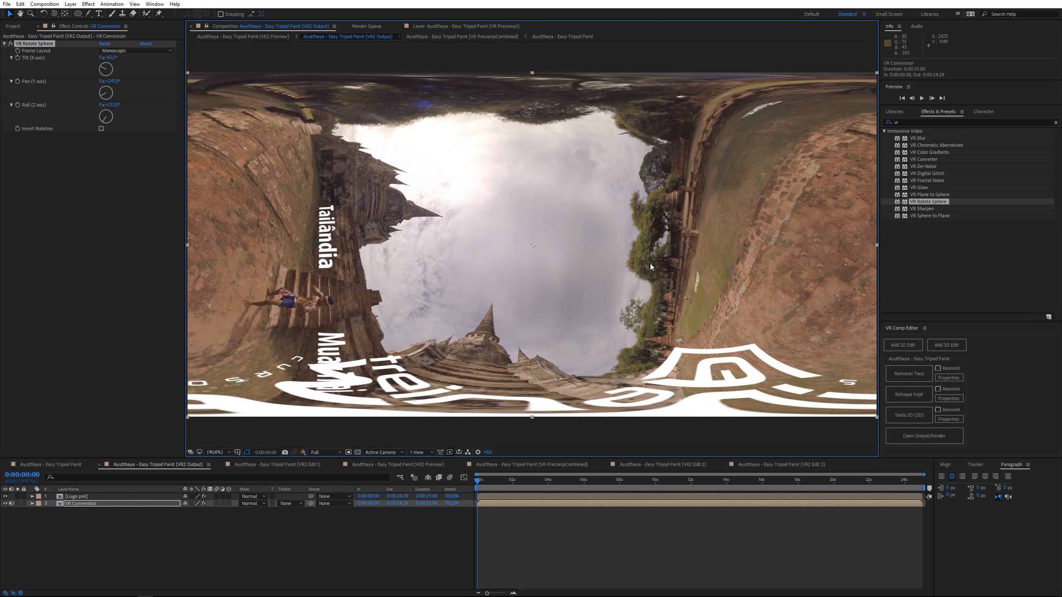
{"action": "left_click_drag", "start_coordinate": [103, 95], "coordinate": [113, 66]}
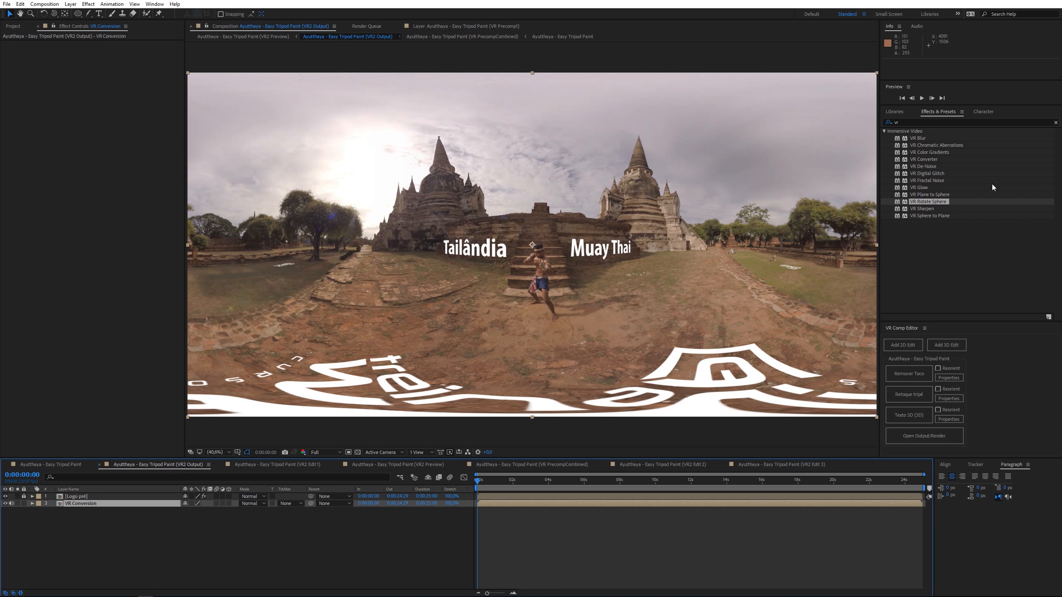
- Apply VR Blur to the VR Conversion layer, try a higher blurriness and undo that change
{"action": "left_click", "coordinate": [923, 138]}
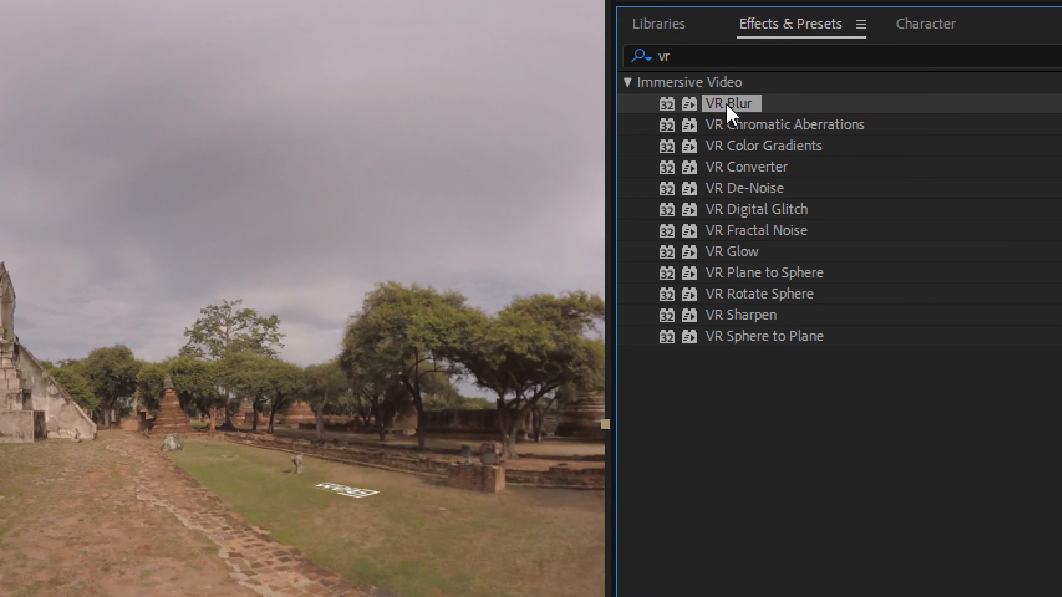
{"action": "left_click", "coordinate": [740, 318]}
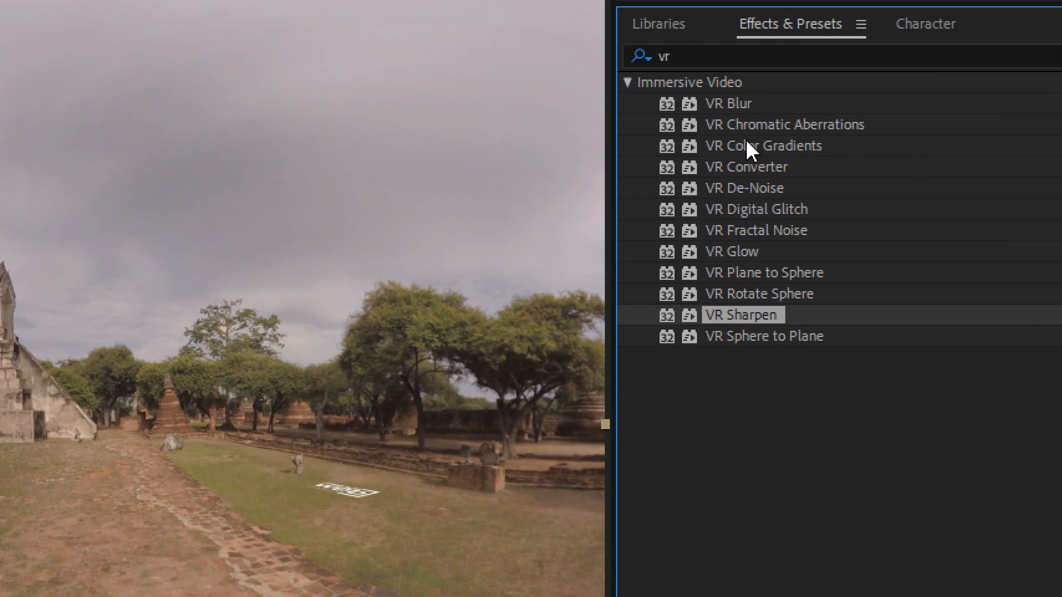
{"action": "left_click", "coordinate": [735, 105]}
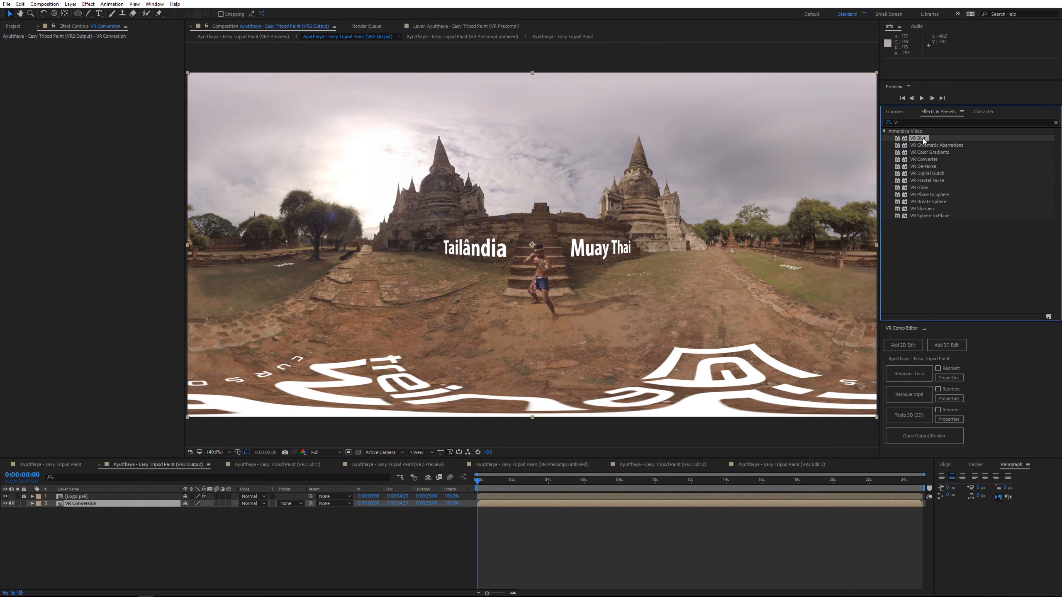
{"action": "left_click_drag", "start_coordinate": [922, 138], "coordinate": [572, 168]}
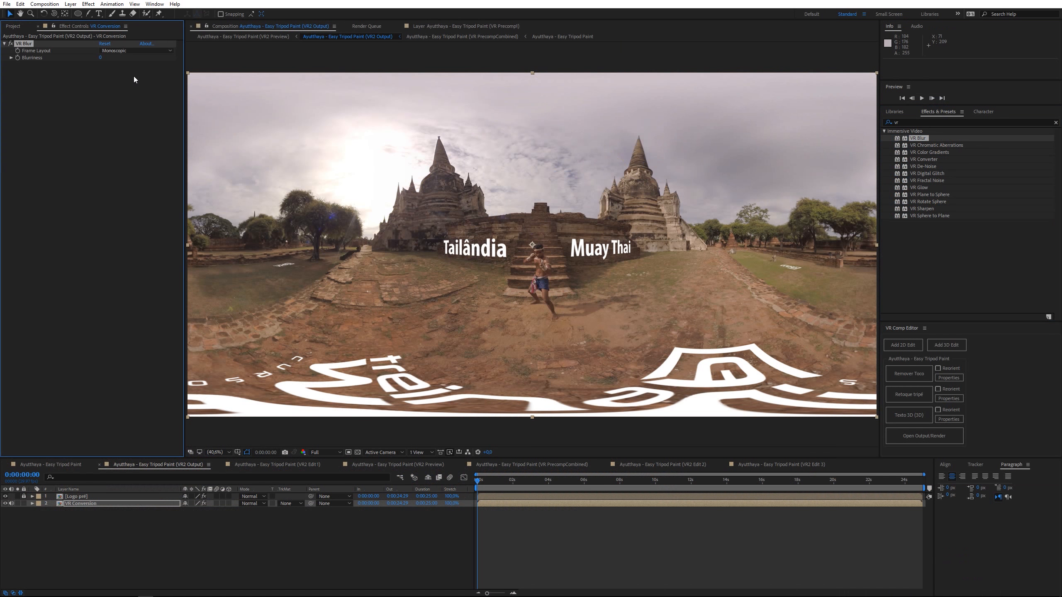
{"action": "left_click_drag", "start_coordinate": [101, 58], "coordinate": [128, 58]}
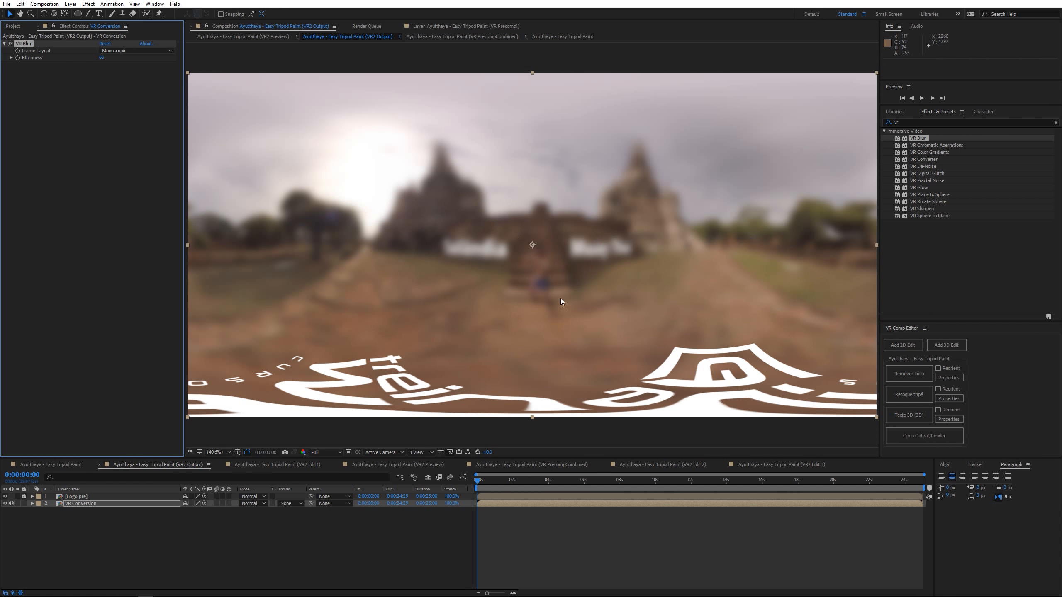
{"action": "key", "text": "ctrl+z"}
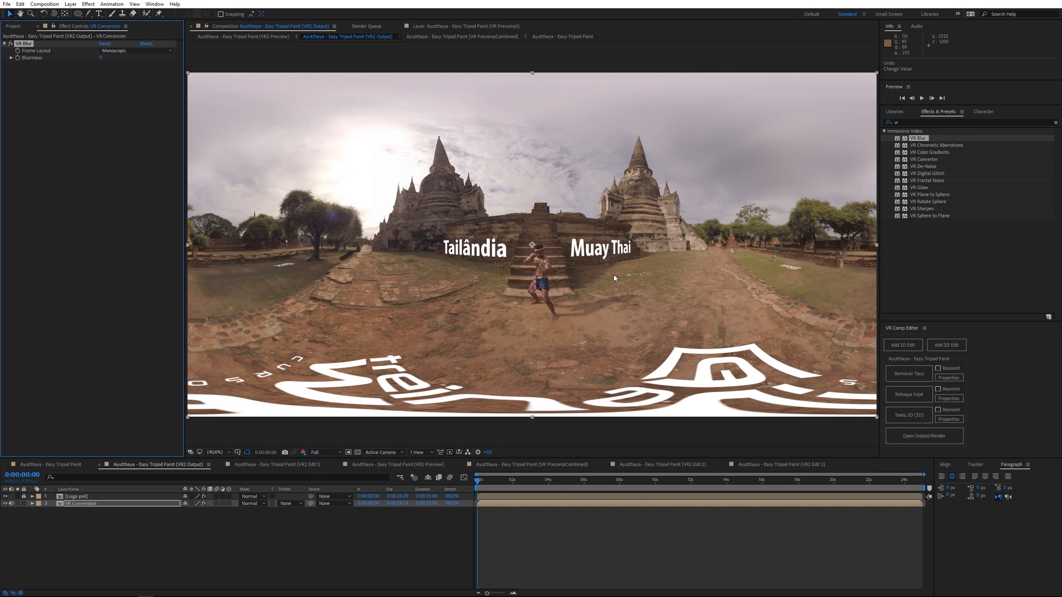
- Apply VR Chromatic Aberrations to the VR Conversion layer
{"action": "left_click_drag", "start_coordinate": [946, 143], "coordinate": [673, 205]}
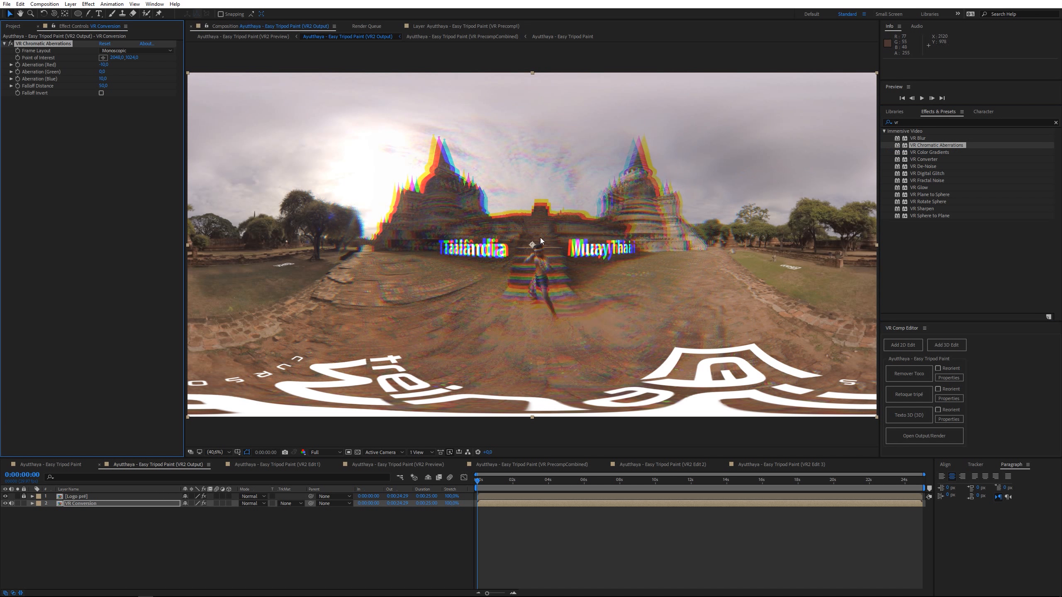
- Try different points of interest and a red aberration change for VR Chromatic Aberrations, and remove the effect from the VR Conversion layer
{"action": "left_click", "coordinate": [103, 57]}
{"action": "left_click", "coordinate": [447, 207]}
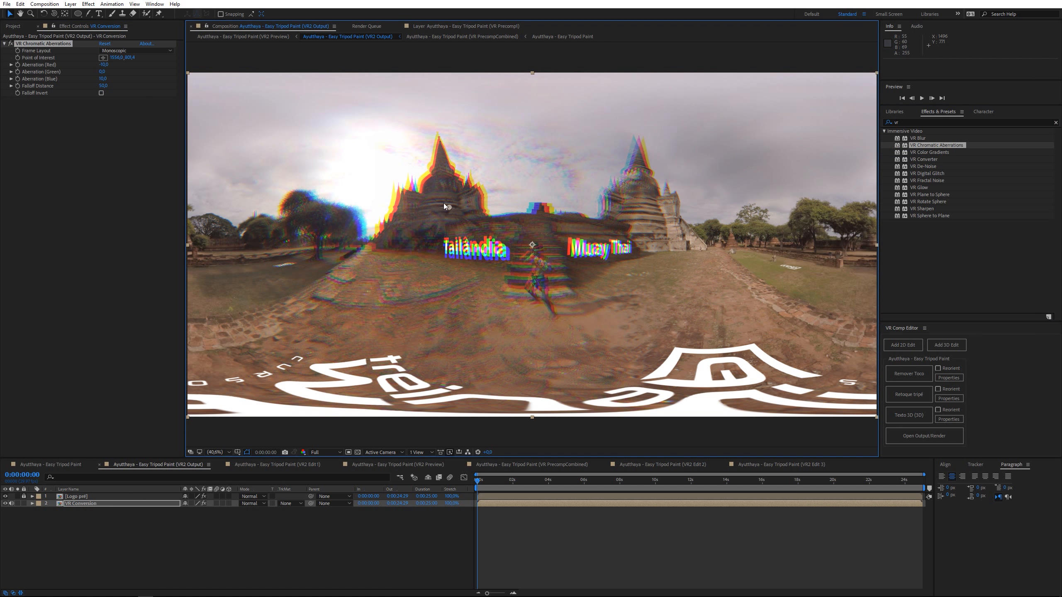
{"action": "left_click_drag", "start_coordinate": [444, 204], "coordinate": [398, 258]}
{"action": "key", "text": "ctrl+z"}
{"action": "left_click_drag", "start_coordinate": [449, 206], "coordinate": [534, 250]}
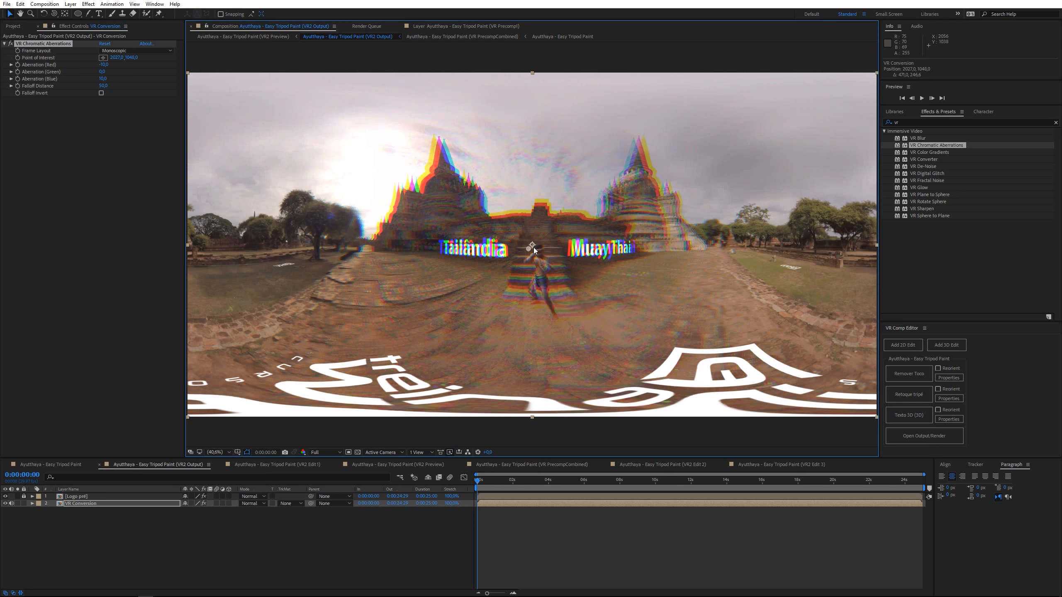
{"action": "left_click_drag", "start_coordinate": [103, 64], "coordinate": [117, 74]}
{"action": "key", "text": "ctrl+z"}
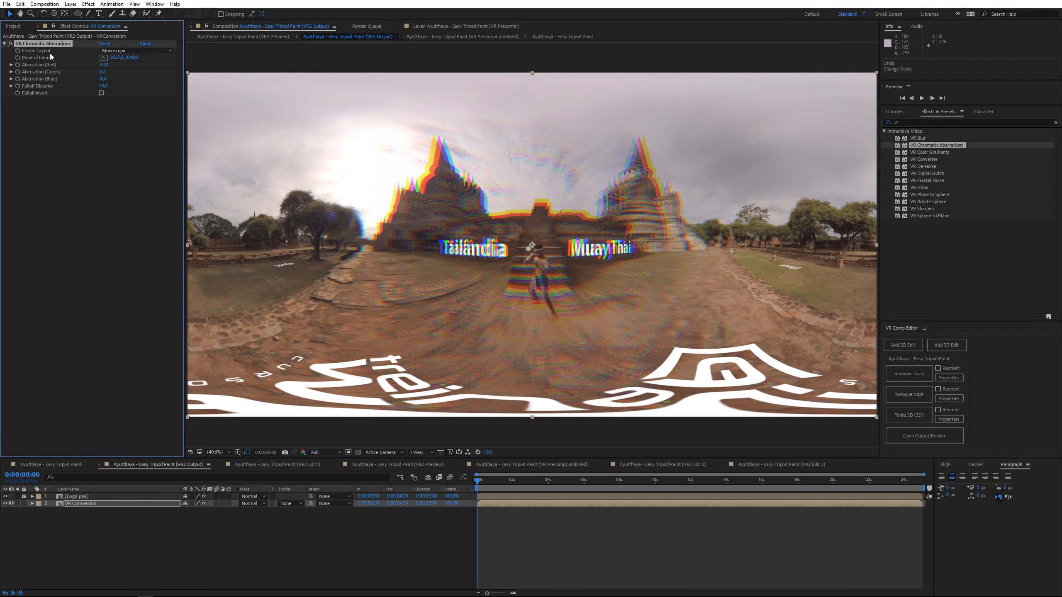
{"action": "key", "text": "Delete"}
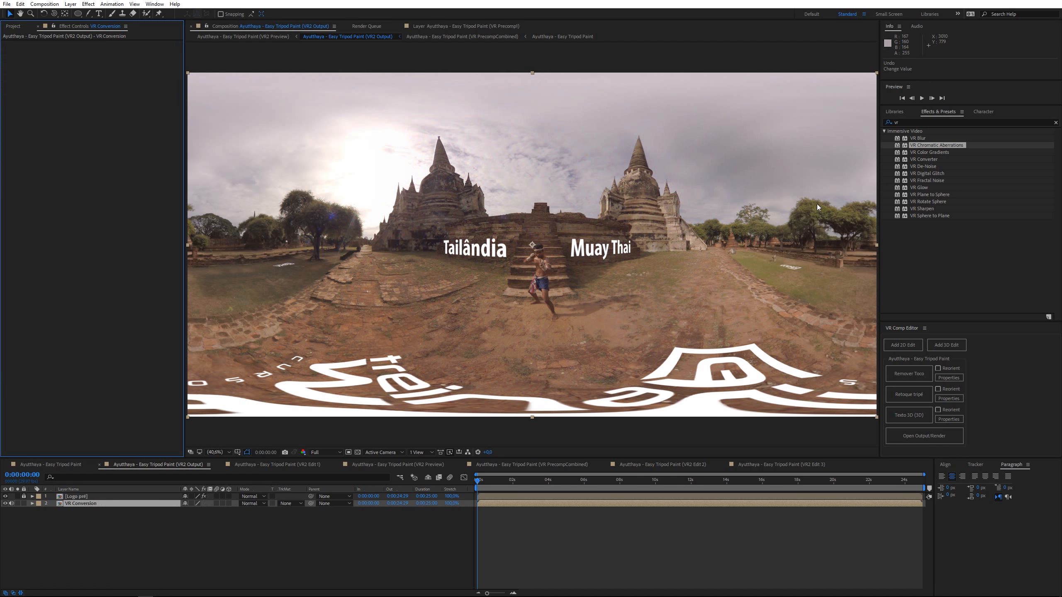
- Try VR Color Gradients on the VR Conversion layer, shifting the black colour point, and undo the whole effect
{"action": "left_click_drag", "start_coordinate": [935, 153], "coordinate": [595, 242]}
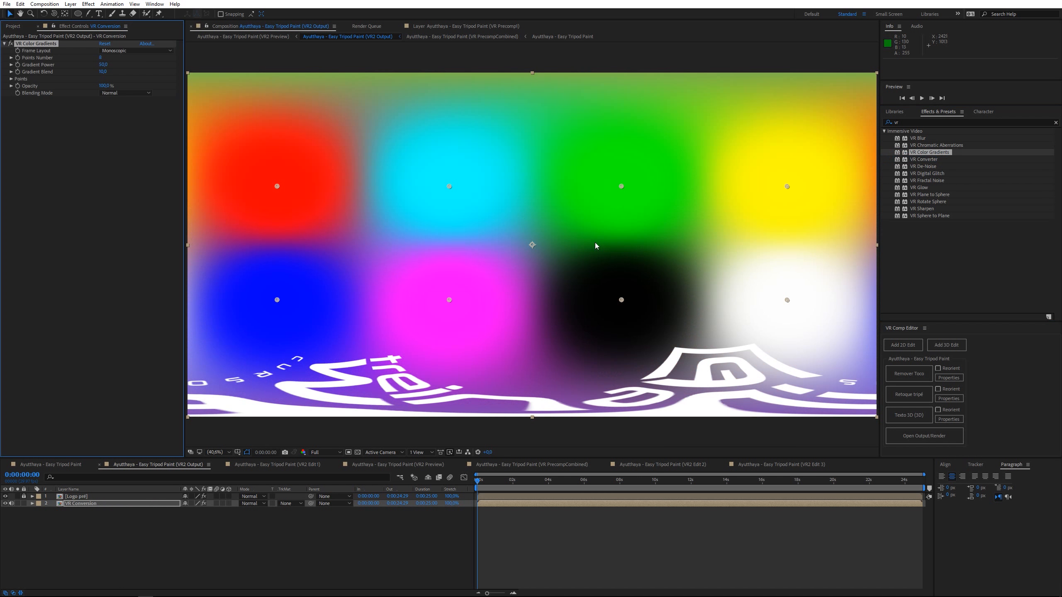
{"action": "left_click_drag", "start_coordinate": [622, 301], "coordinate": [444, 294]}
{"action": "key", "text": "ctrl+z"}
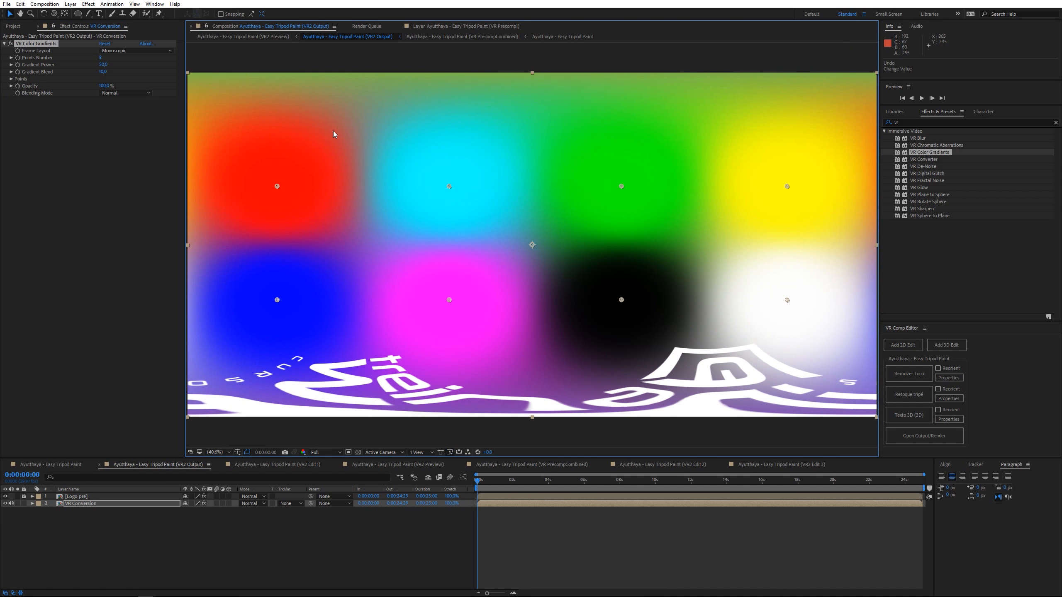
{"action": "left_click", "coordinate": [99, 88]}
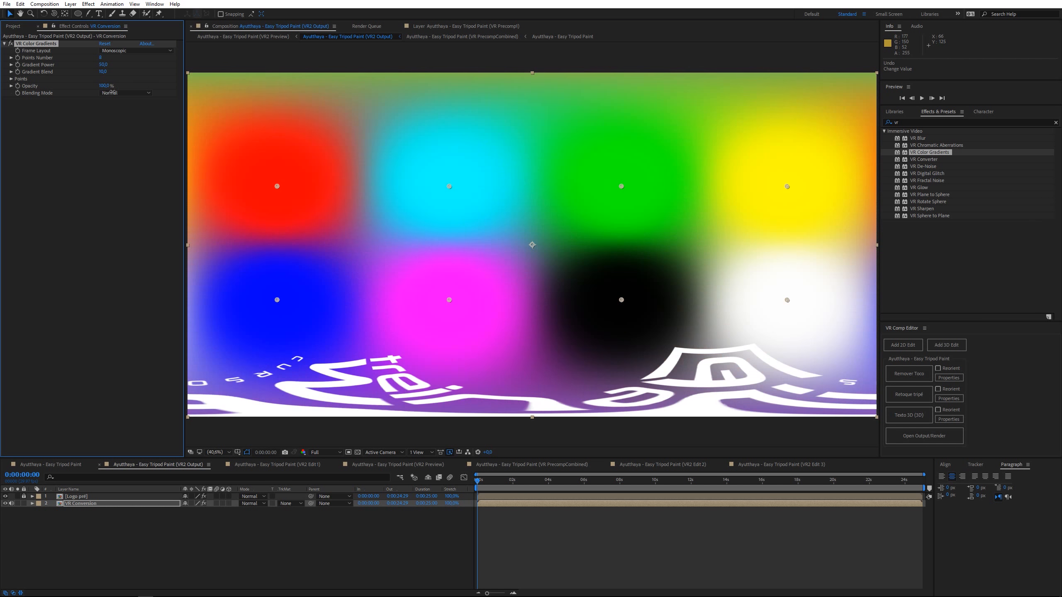
{"action": "left_click", "coordinate": [55, 83]}
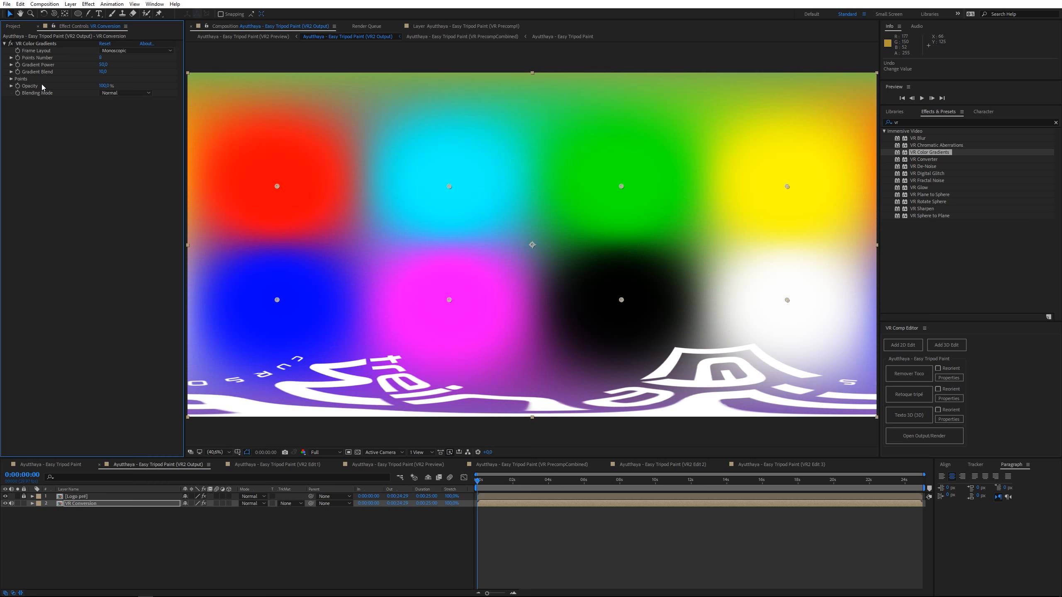
{"action": "key", "text": "ctrl+z"}
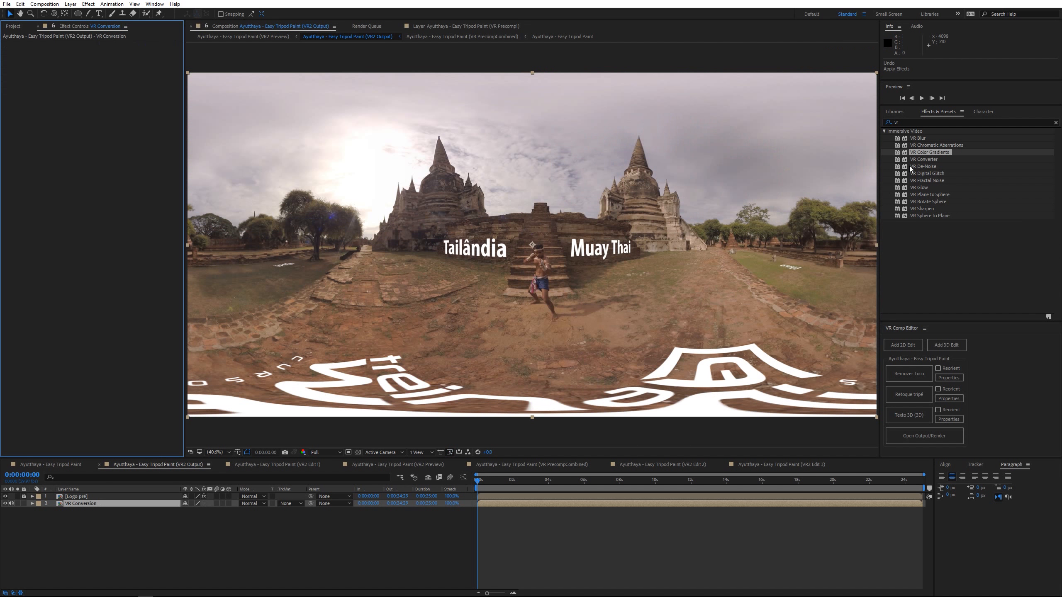
- Try VR De-Noise on the VR Conversion layer with a changed noise level, and delete the effect
{"action": "left_click", "coordinate": [933, 158]}
{"action": "double_click", "coordinate": [928, 166]}
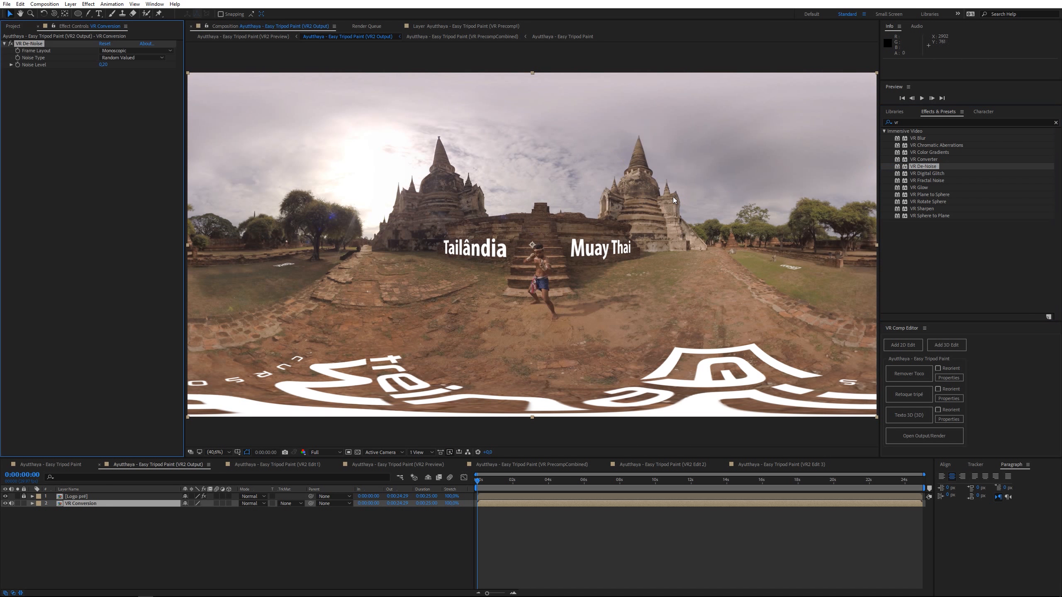
{"action": "left_click_drag", "start_coordinate": [103, 65], "coordinate": [362, 198]}
{"action": "key", "text": "Delete"}
- Try VR Digital Glitch on the VR Conversion layer, exploring its POI aspect and Distortion settings, and undo the effect
{"action": "left_click_drag", "start_coordinate": [927, 173], "coordinate": [727, 206]}
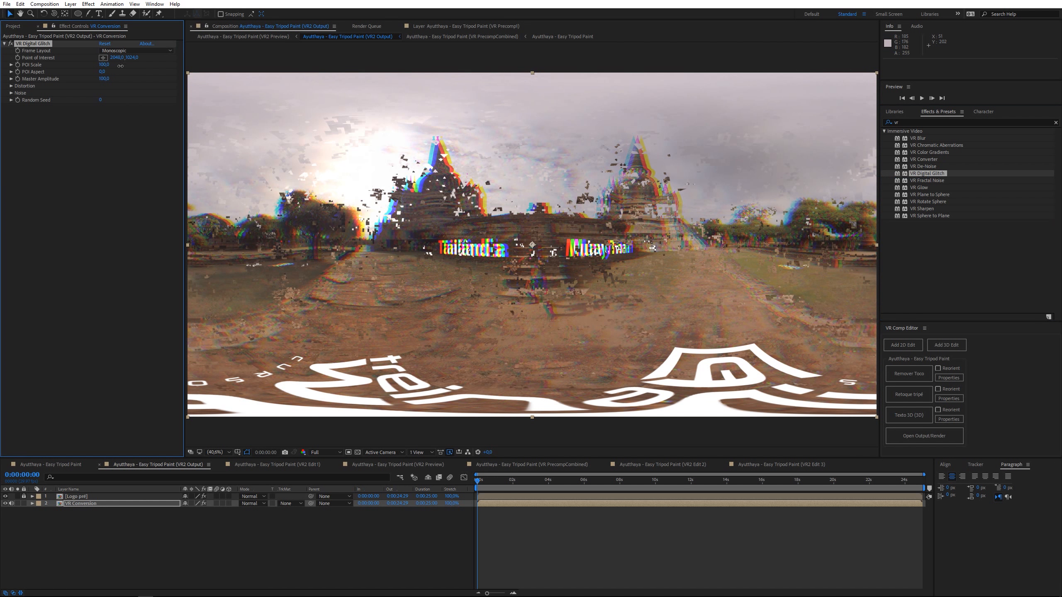
{"action": "left_click_drag", "start_coordinate": [103, 72], "coordinate": [125, 72]}
{"action": "left_click", "coordinate": [11, 86]}
{"action": "left_click", "coordinate": [103, 96]}
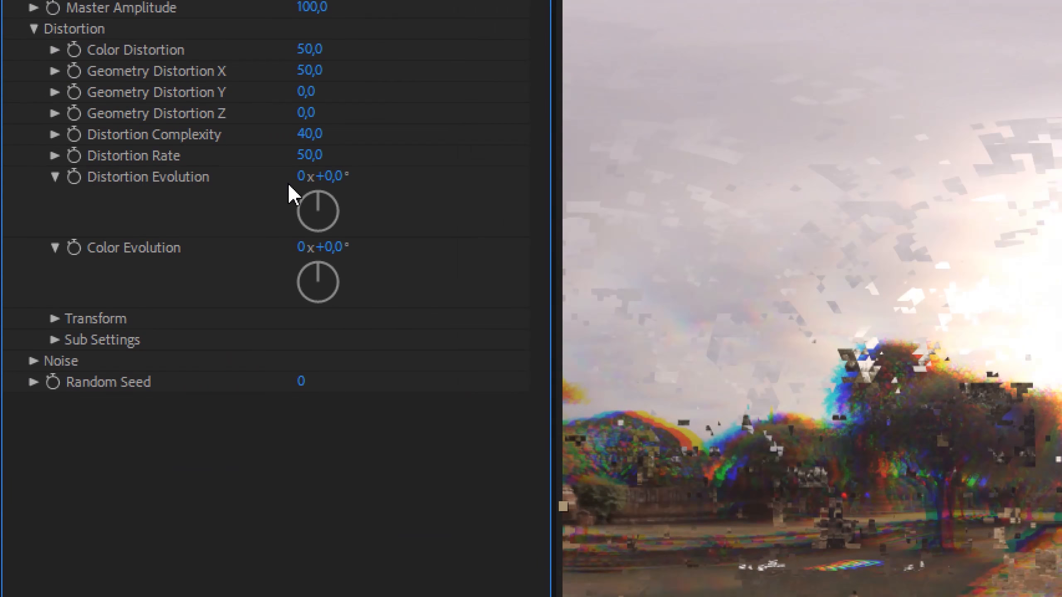
{"action": "key", "text": "ctrl+z"}
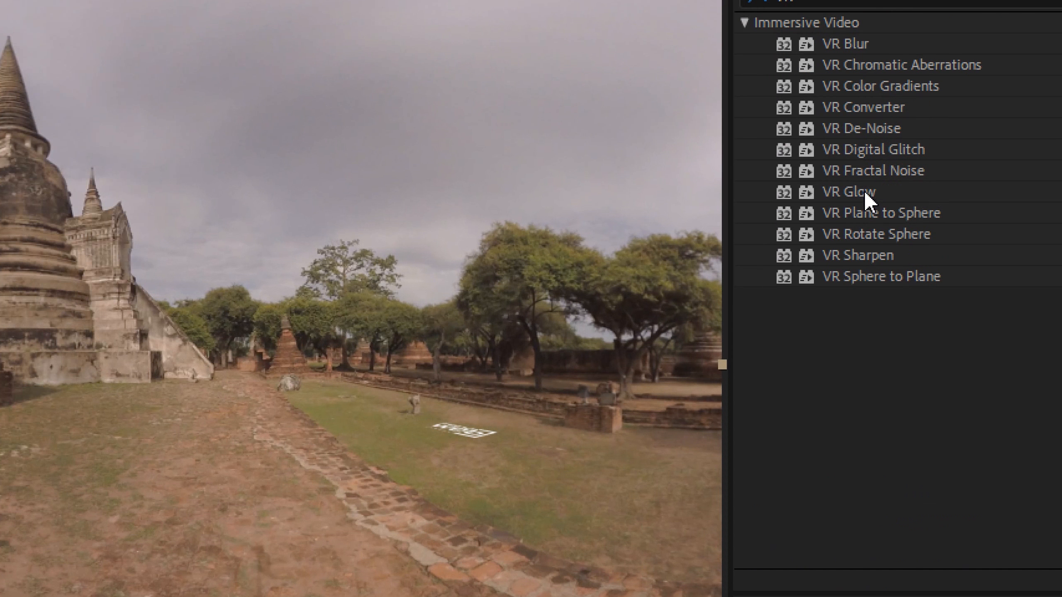
- Try VR Glow on the VR Conversion layer with different luma threshold, brightness and saturation values, and delete the effect
{"action": "left_click", "coordinate": [923, 188]}
{"action": "left_click_drag", "start_coordinate": [925, 187], "coordinate": [691, 197]}
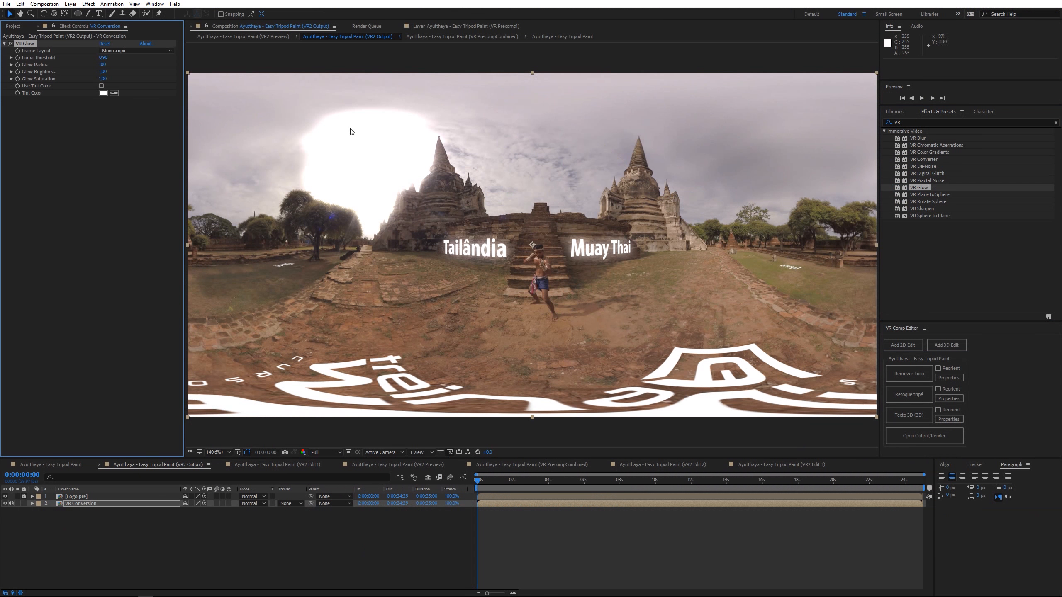
{"action": "left_click_drag", "start_coordinate": [105, 58], "coordinate": [121, 59]}
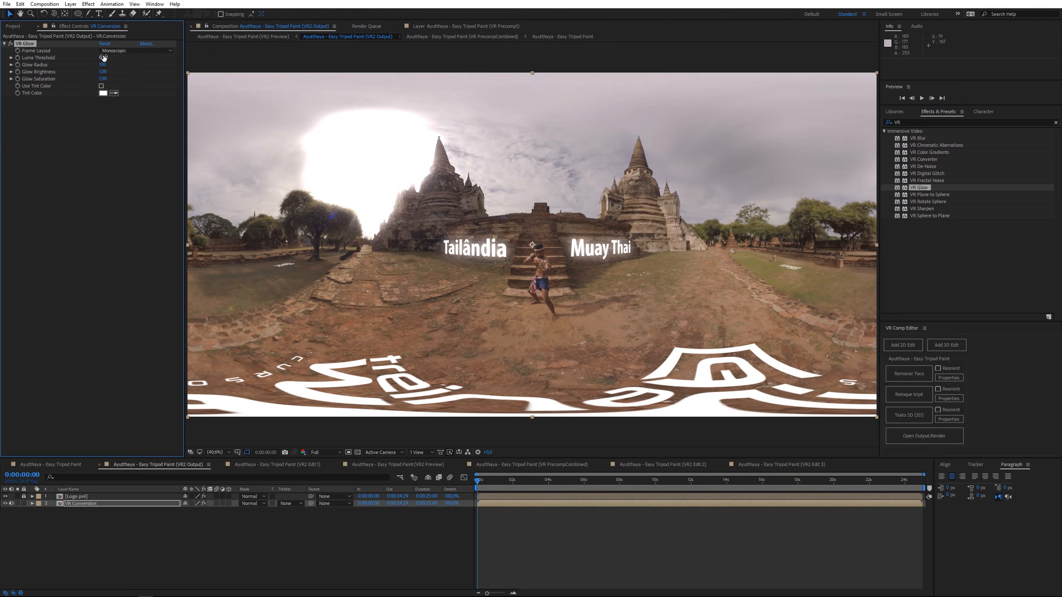
{"action": "left_click_drag", "start_coordinate": [104, 58], "coordinate": [51, 72]}
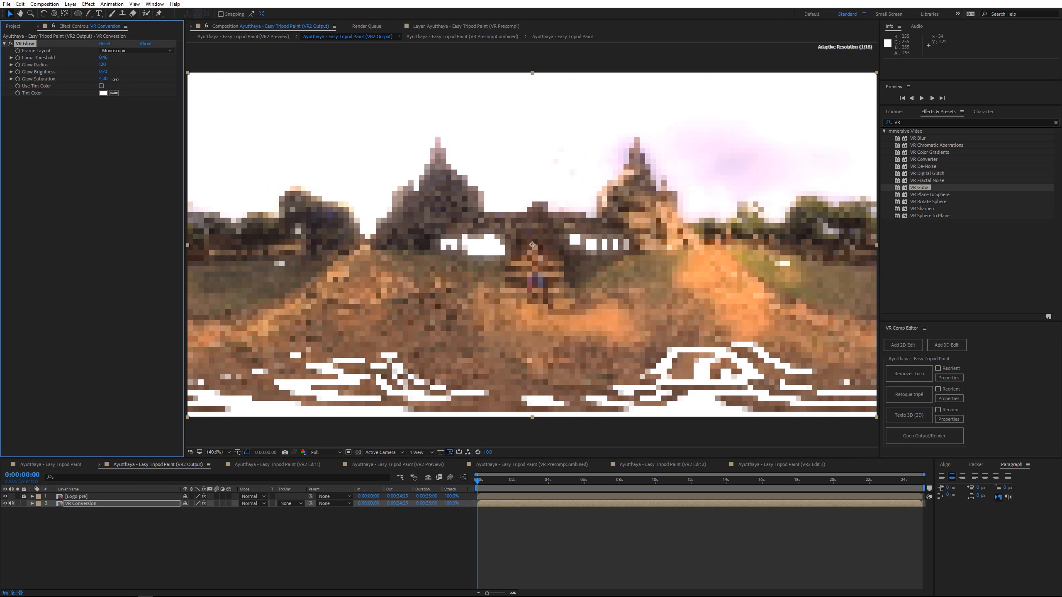
{"action": "key", "text": "Delete"}
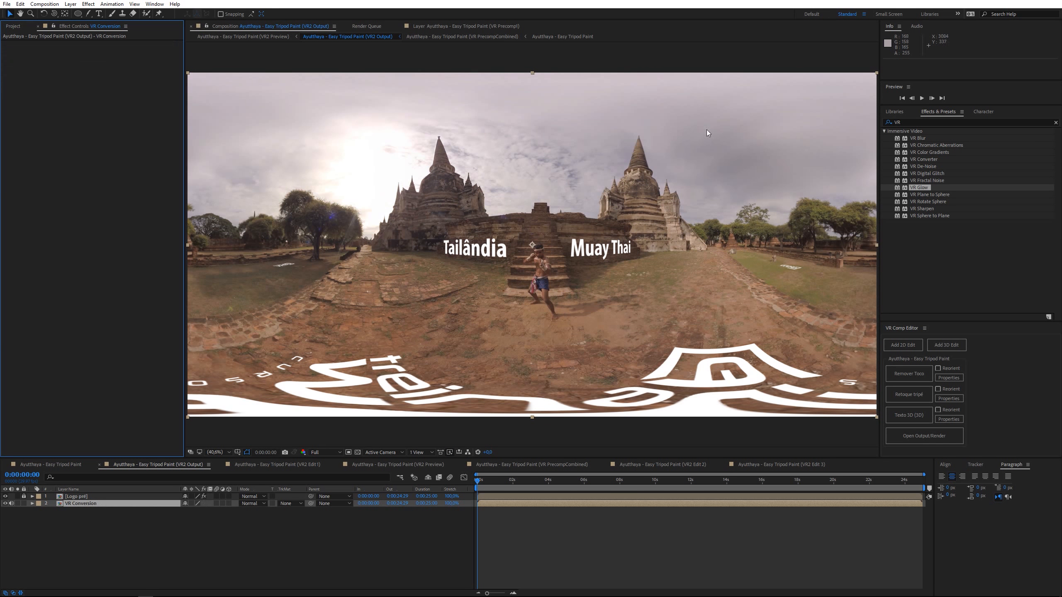
- Apply VR Sharpen to the VR Conversion layer and raise its sharpen amount
{"action": "left_click_drag", "start_coordinate": [922, 208], "coordinate": [570, 204]}
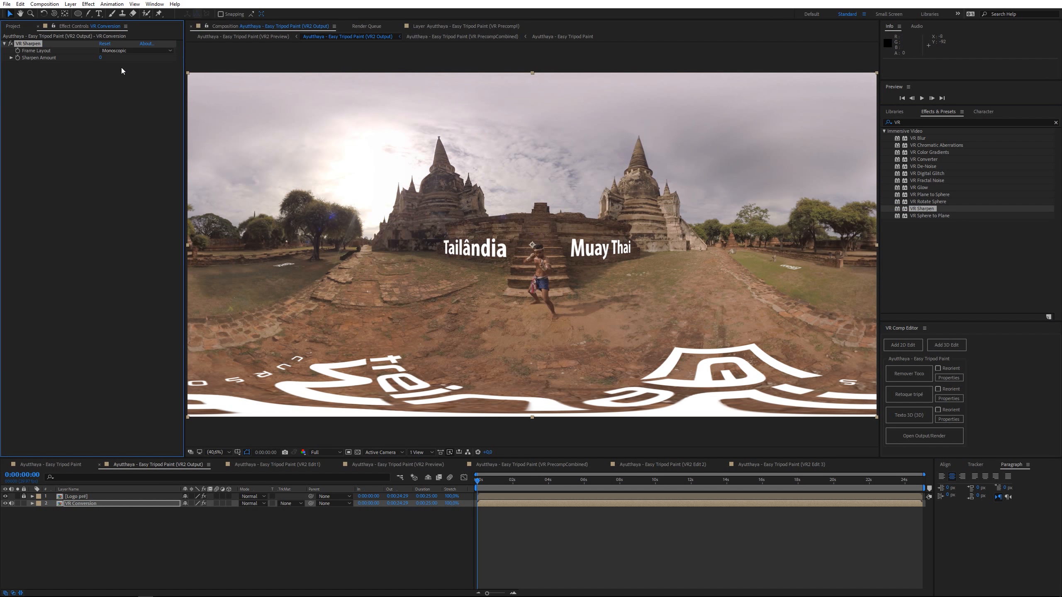
{"action": "left_click_drag", "start_coordinate": [102, 57], "coordinate": [119, 58]}
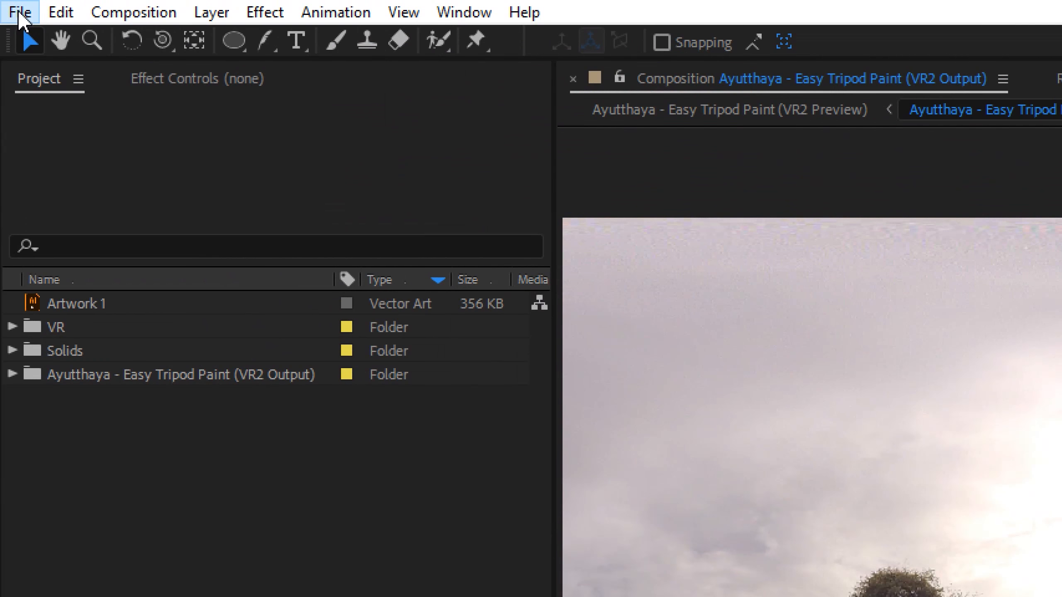
- Send the VR2 Output composition to the Adobe Media Encoder queue and open the export settings of its H.264 output
{"action": "left_click", "coordinate": [19, 13]}
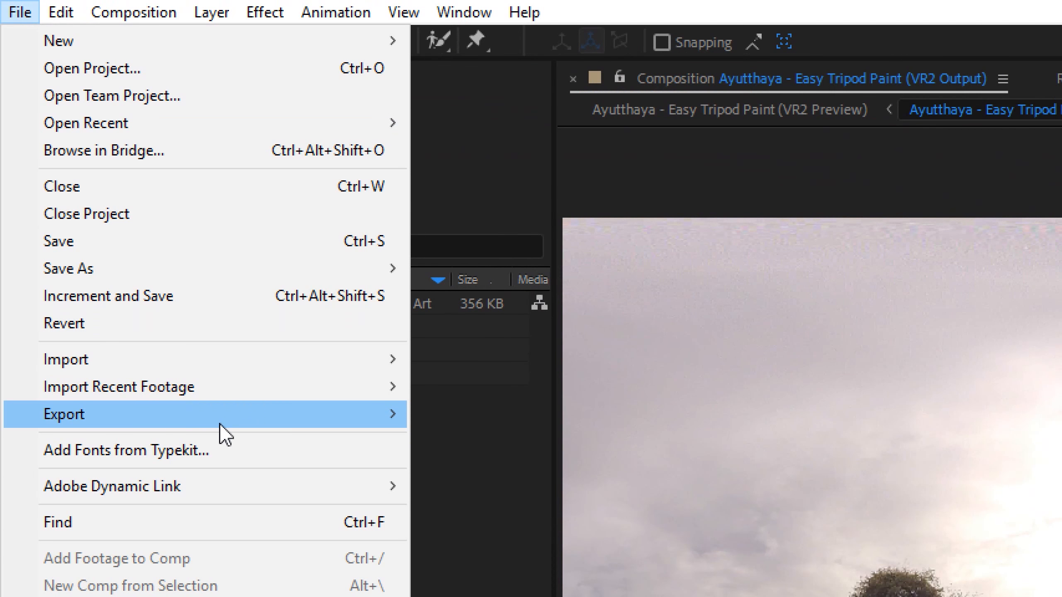
{"action": "mouse_move", "coordinate": [225, 430]}
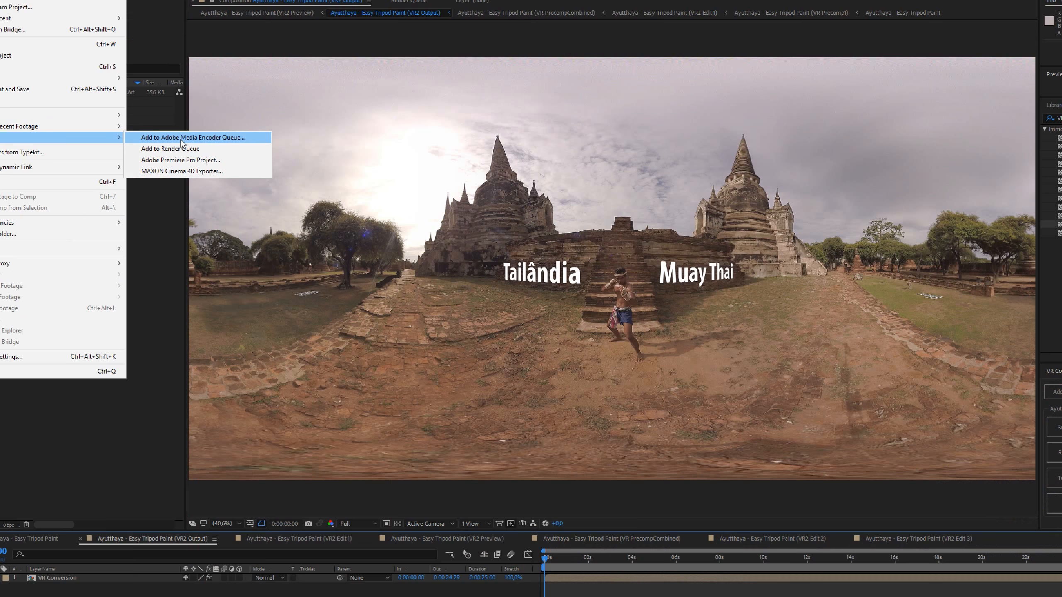
{"action": "left_click", "coordinate": [529, 418]}
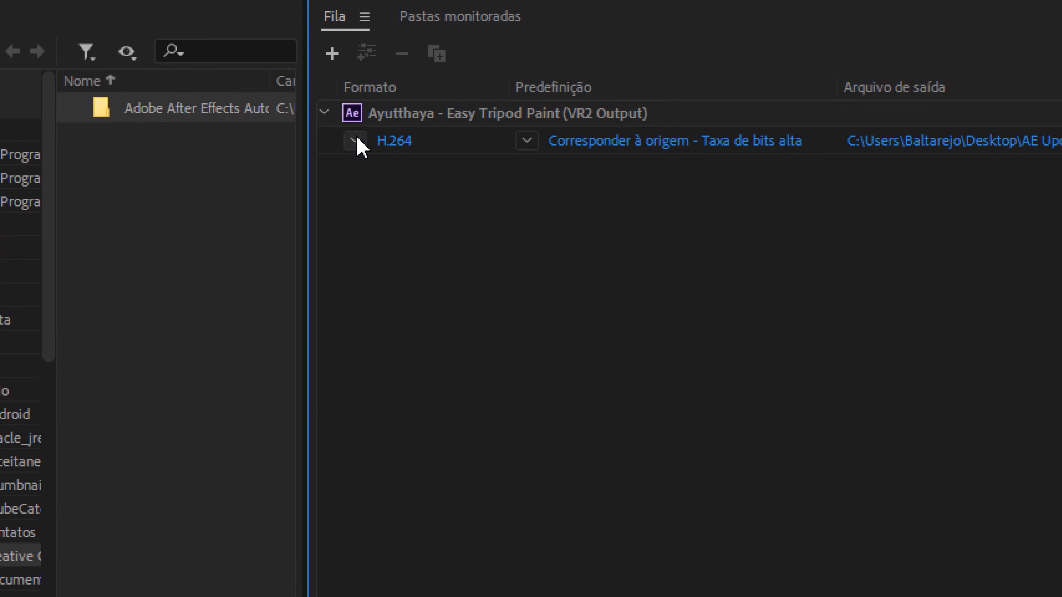
{"action": "left_click", "coordinate": [524, 142]}
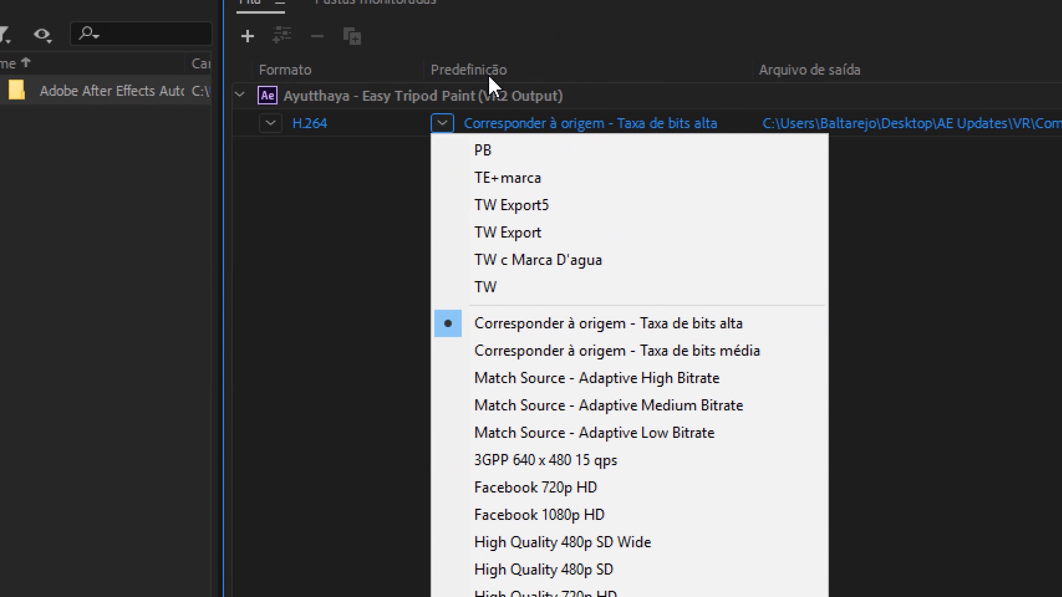
{"action": "left_click", "coordinate": [385, 183]}
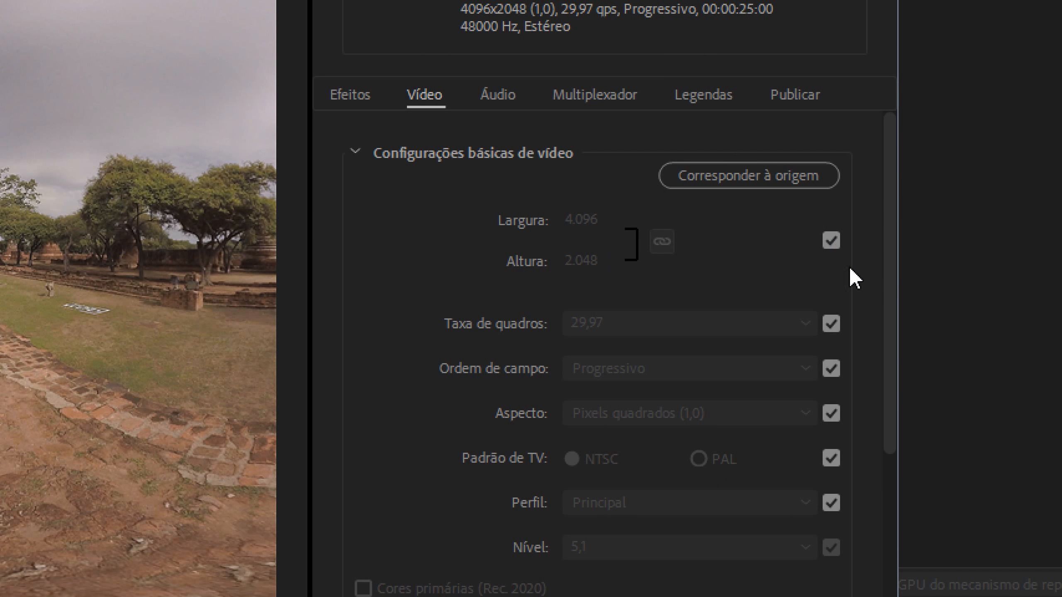
- Set the target and maximum bitrates to 30 Mbps, and enable maximum render quality for the export
{"action": "left_click_drag", "start_coordinate": [890, 229], "coordinate": [858, 578]}
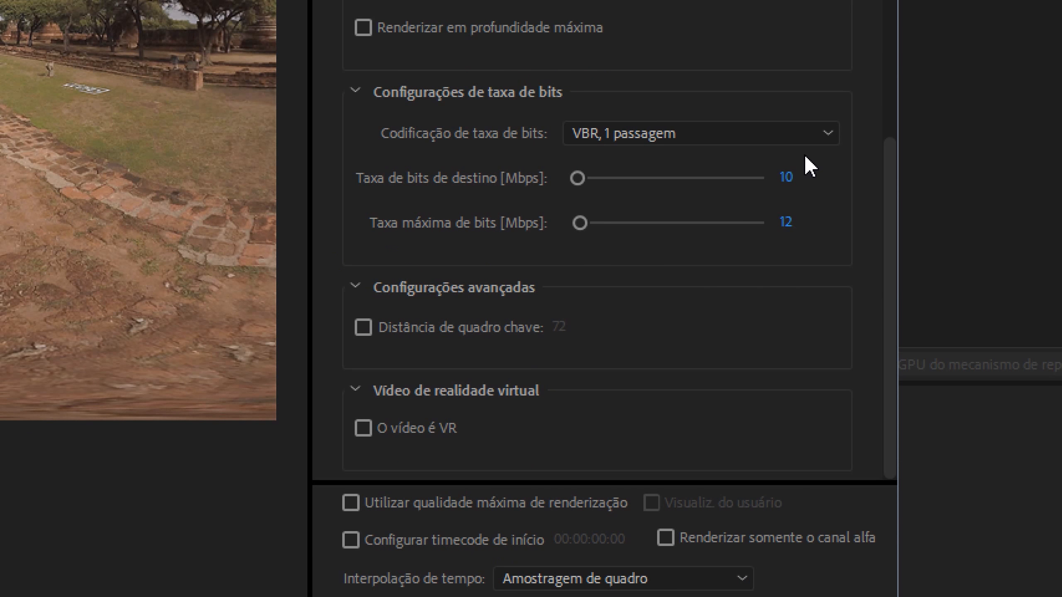
{"action": "left_click", "coordinate": [786, 178]}
{"action": "type", "text": "3"}
{"action": "left_click", "coordinate": [775, 290]}
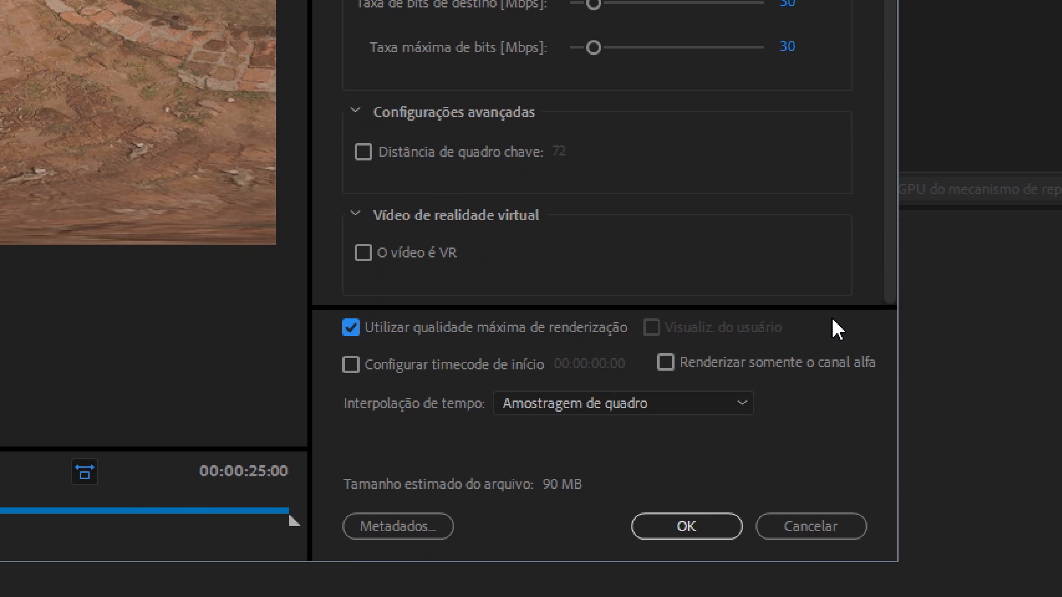
- Mark the export as VR video and keep its frame layout as Monoscópio after checking the stereoscopic options
{"action": "left_click", "coordinate": [408, 256]}
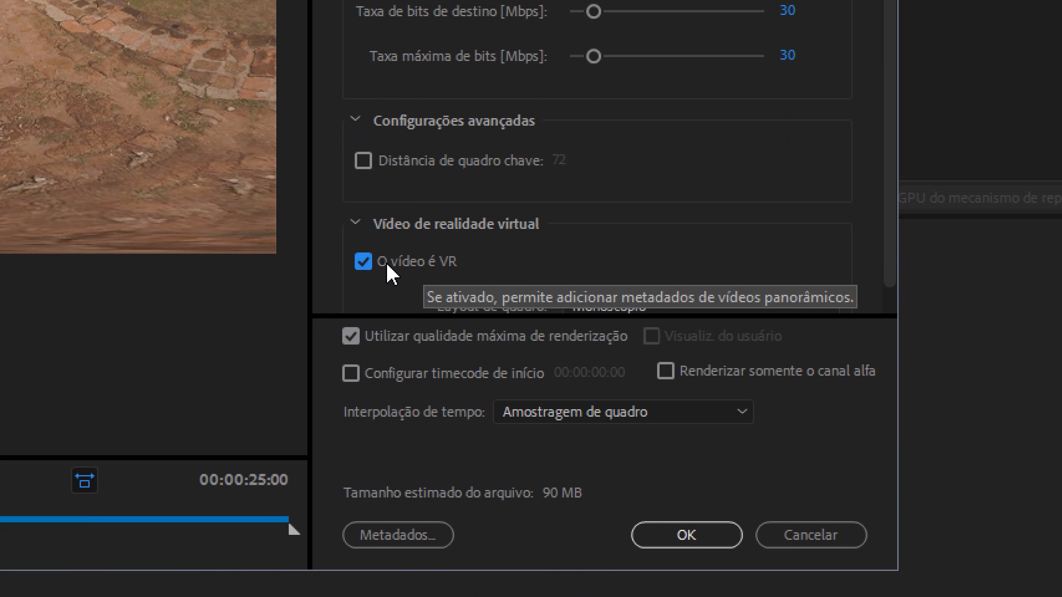
{"action": "scroll", "coordinate": [737, 213], "scroll_direction": "down", "scroll_amount": 2}
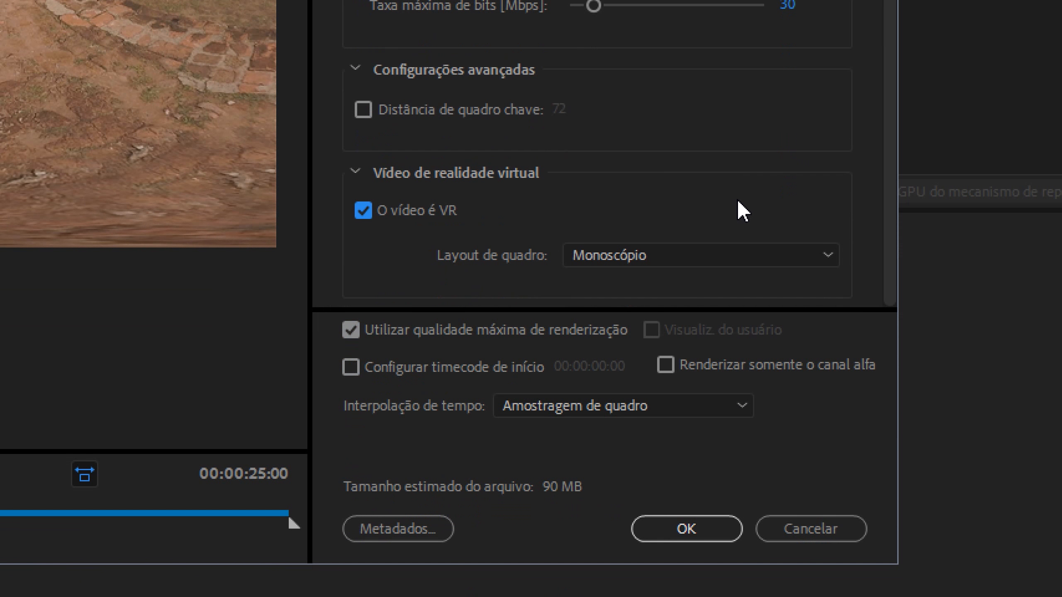
{"action": "left_click", "coordinate": [684, 261]}
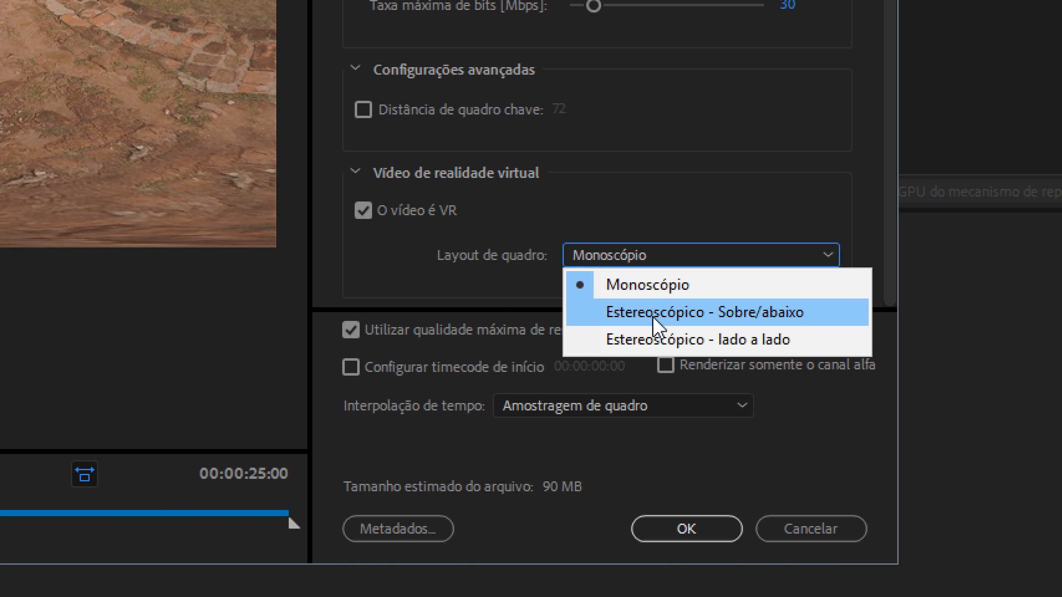
{"action": "left_click", "coordinate": [648, 229]}
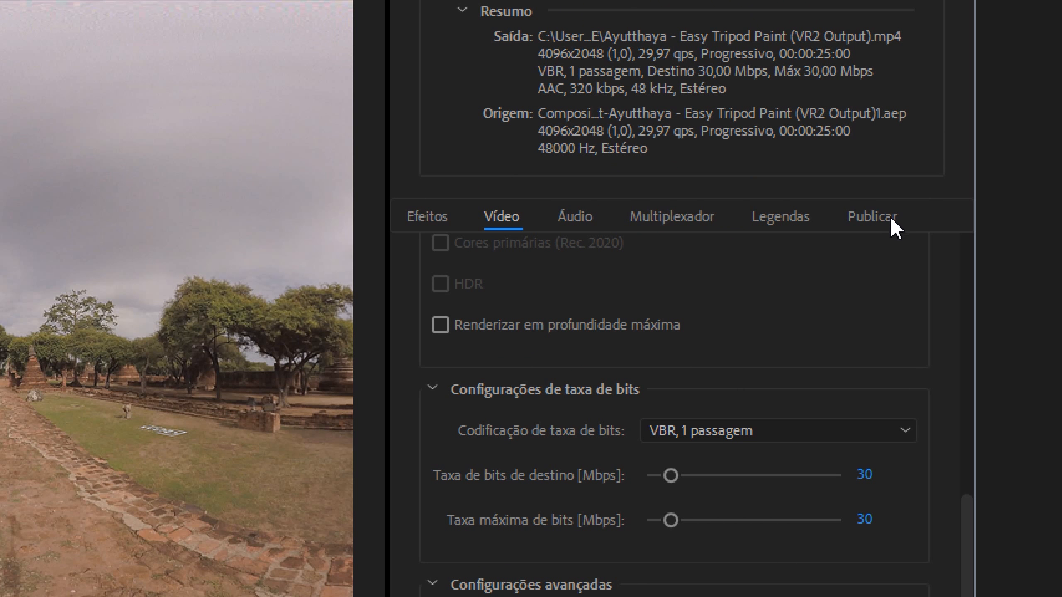
- Enable Facebook publishing for the export, then sign in to the account and authorize Adobe Media Encoder to manage its pages
{"action": "left_click", "coordinate": [861, 229]}
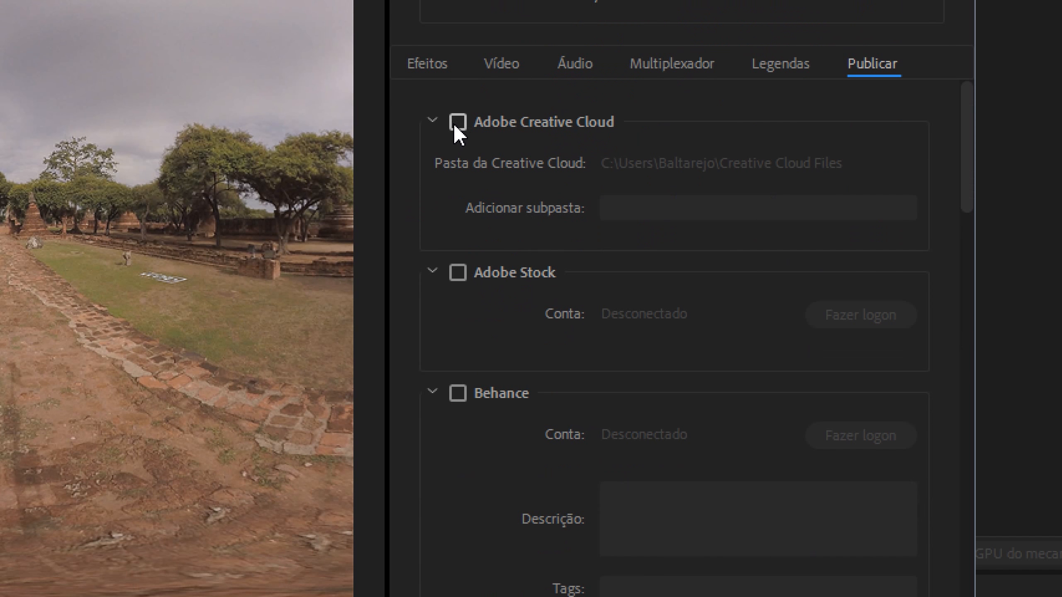
{"action": "left_click", "coordinate": [433, 122]}
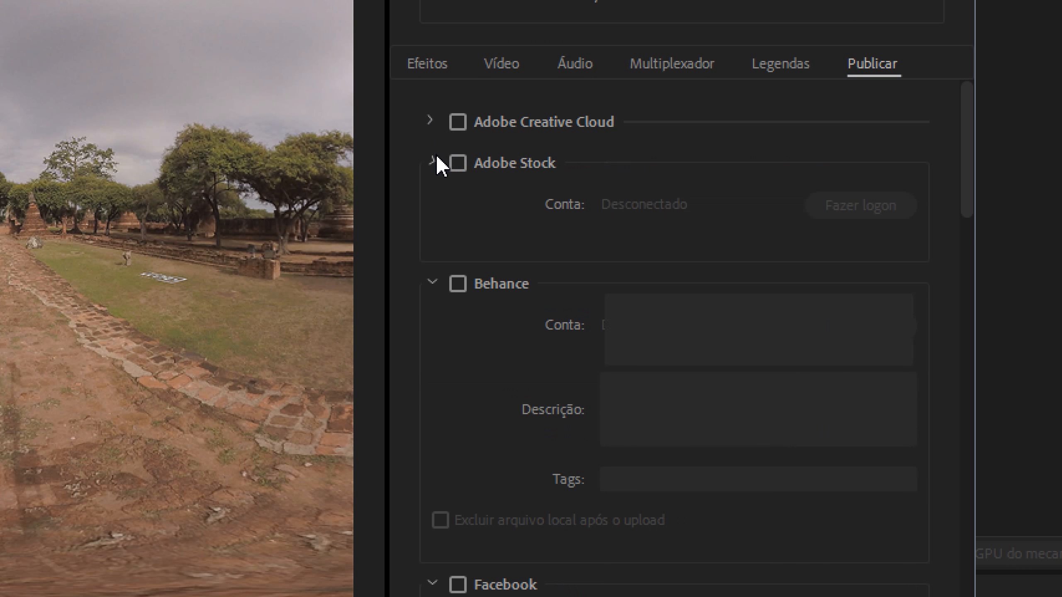
{"action": "left_click", "coordinate": [434, 163]}
{"action": "left_click", "coordinate": [435, 204]}
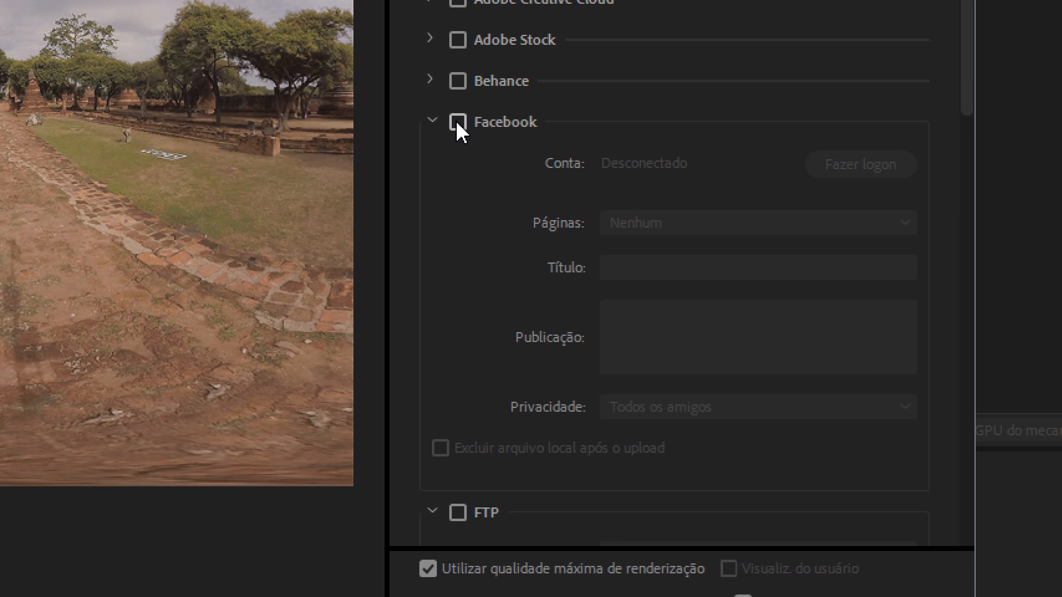
{"action": "left_click", "coordinate": [459, 126]}
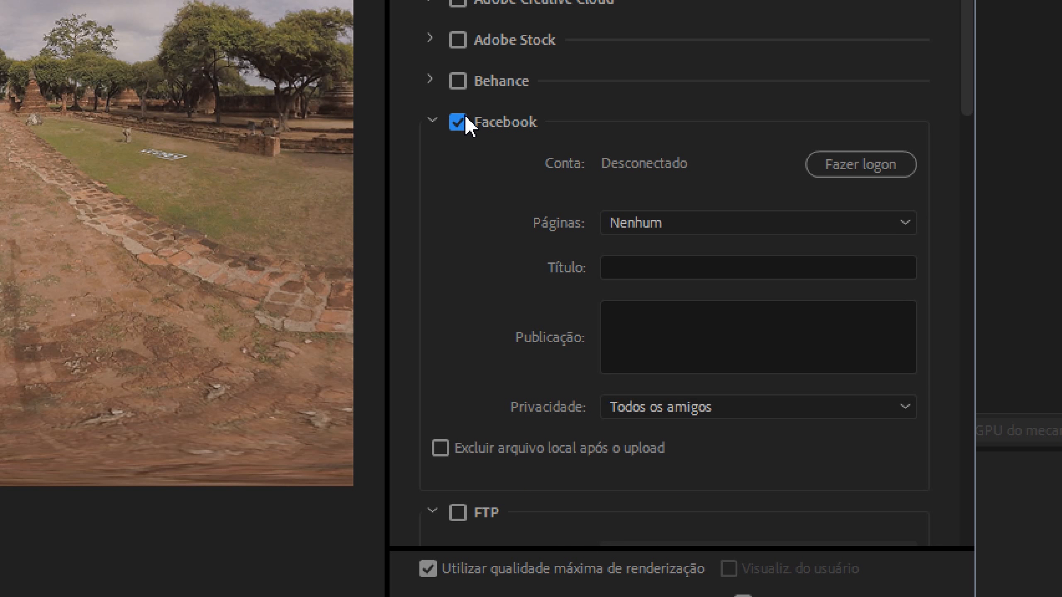
{"action": "left_click", "coordinate": [644, 226]}
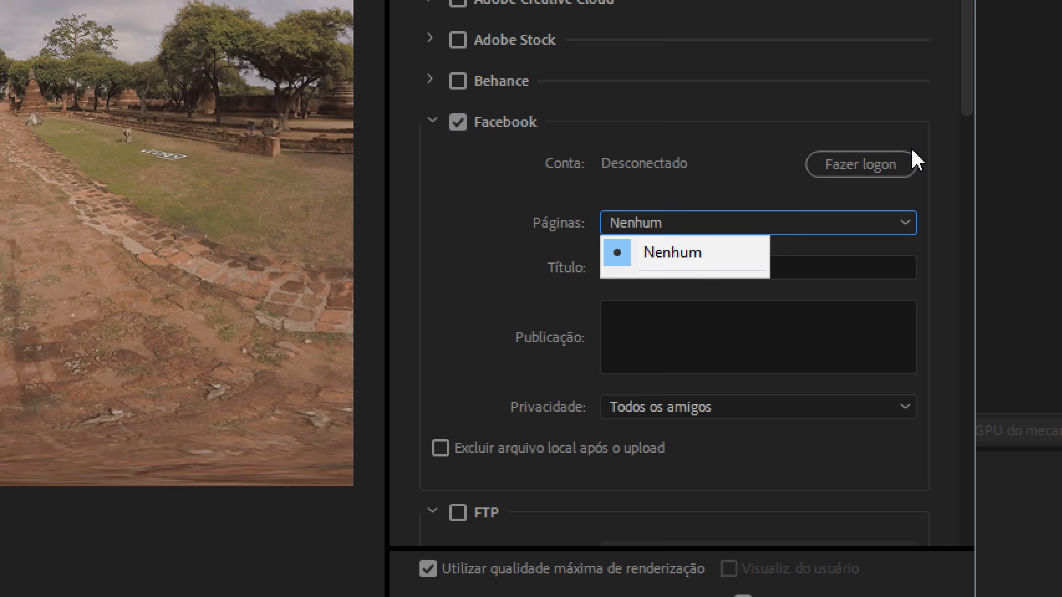
{"action": "left_click", "coordinate": [858, 167]}
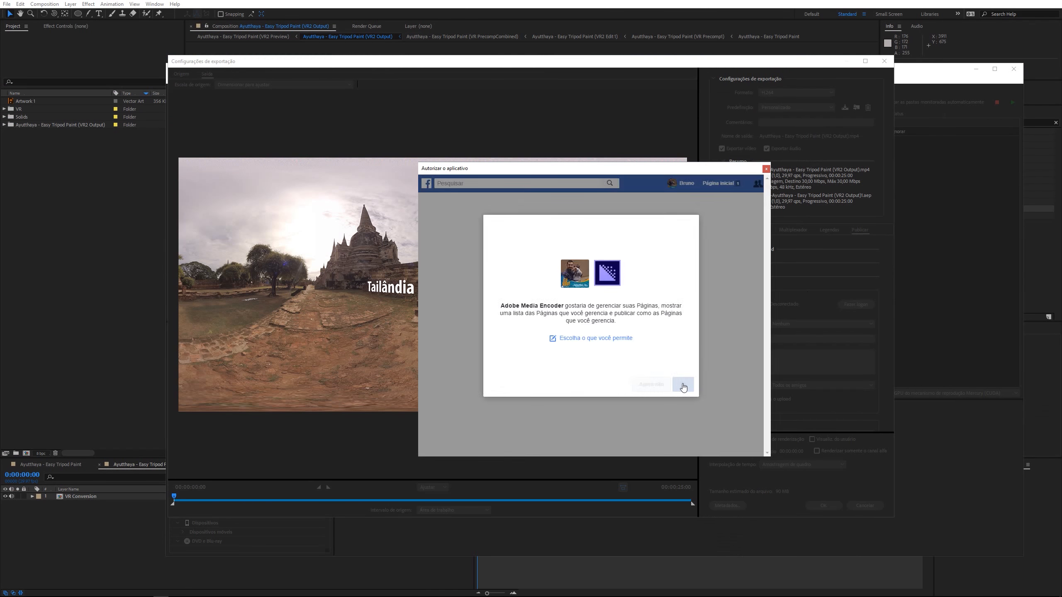
{"action": "left_click", "coordinate": [684, 385]}
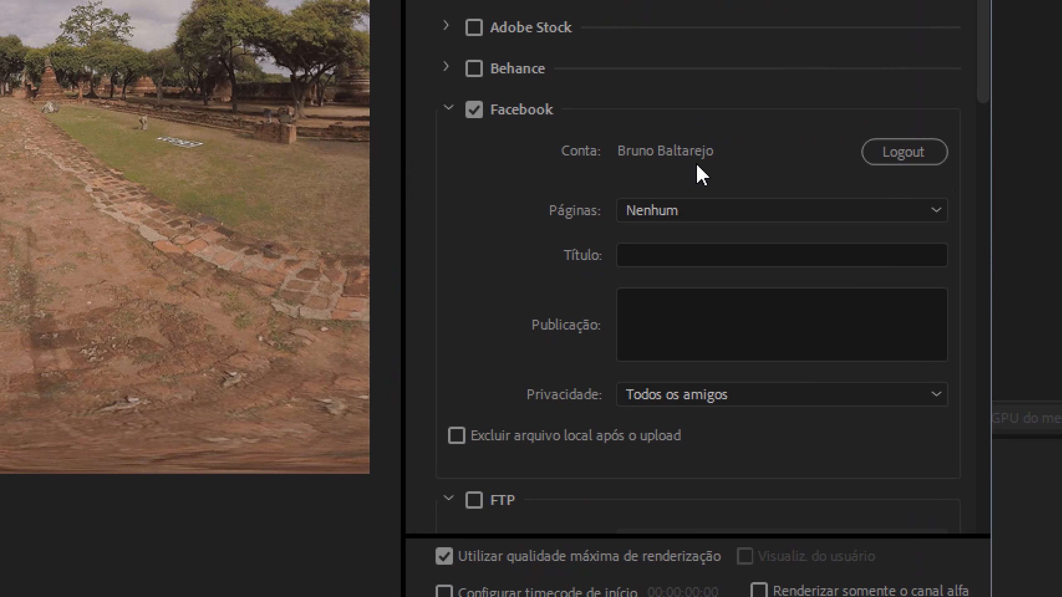
- Choose the Audiovisual e Fotografia page for the Facebook upload and title the video VR Teste
{"action": "left_click", "coordinate": [678, 206]}
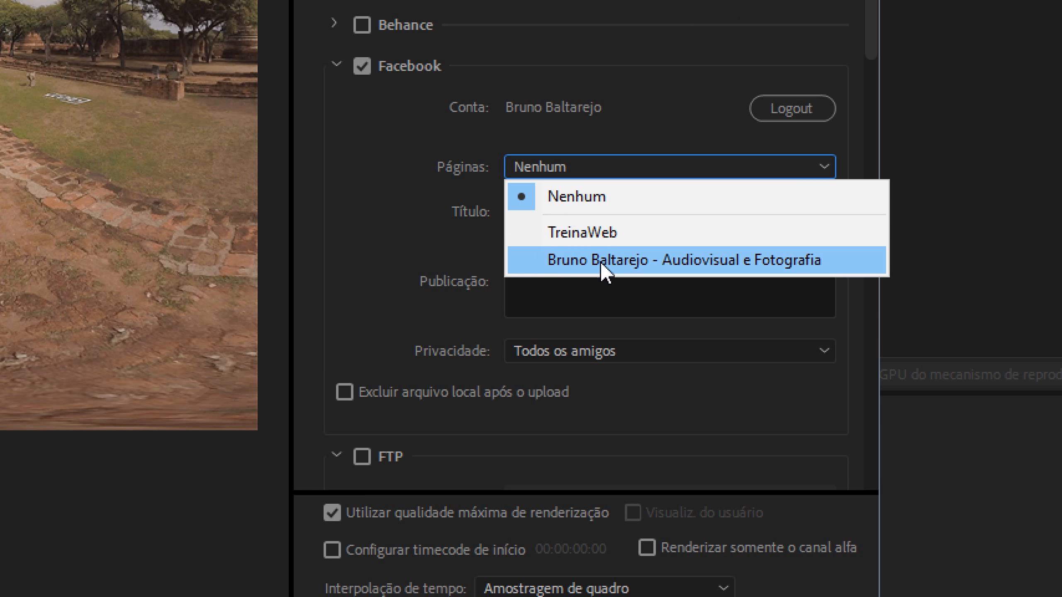
{"action": "left_click", "coordinate": [614, 260]}
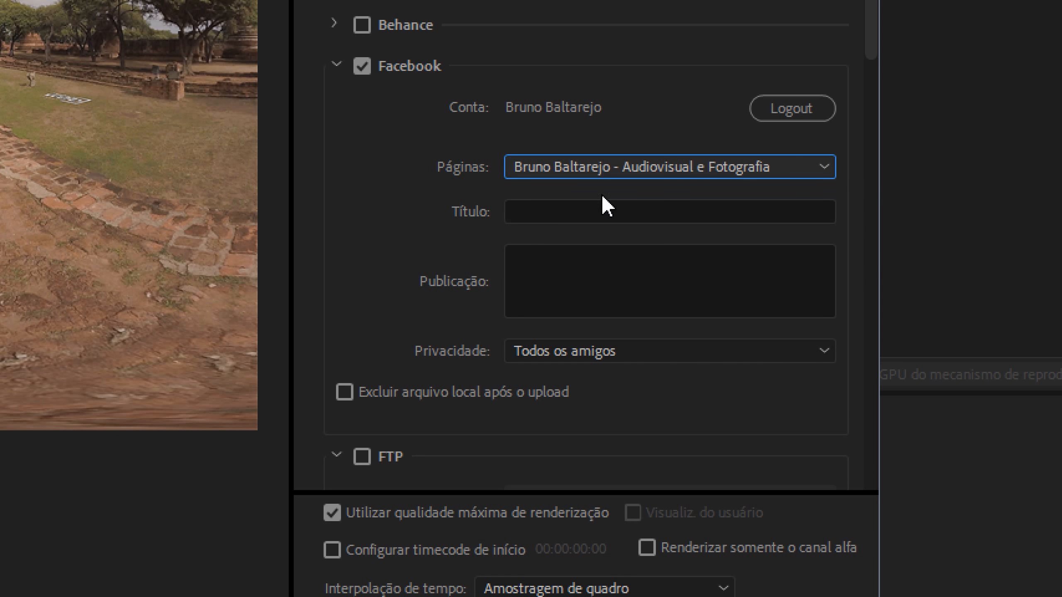
{"action": "left_click", "coordinate": [535, 212]}
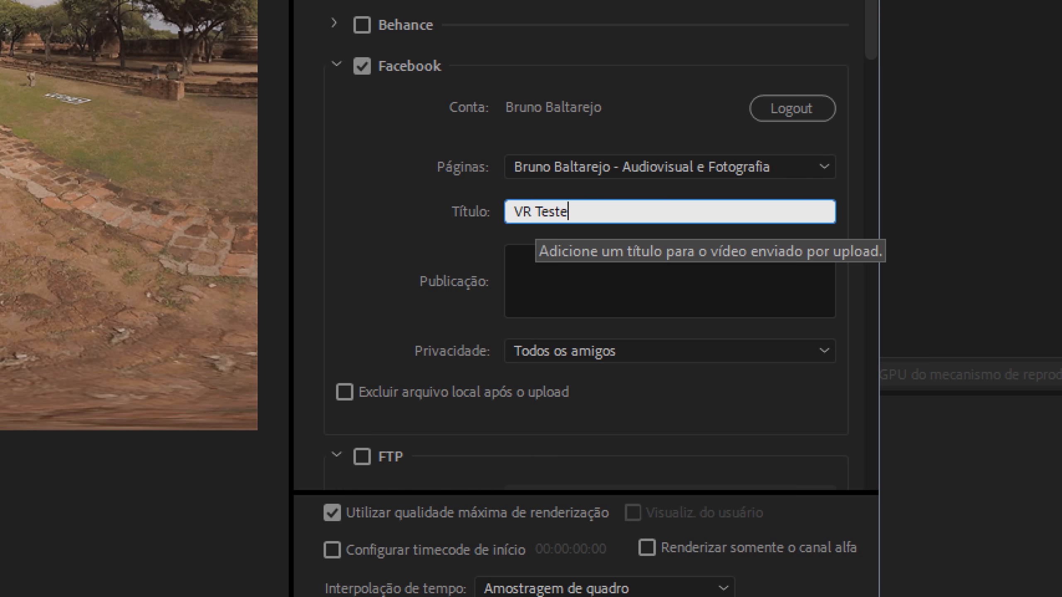
{"action": "left_click", "coordinate": [547, 274]}
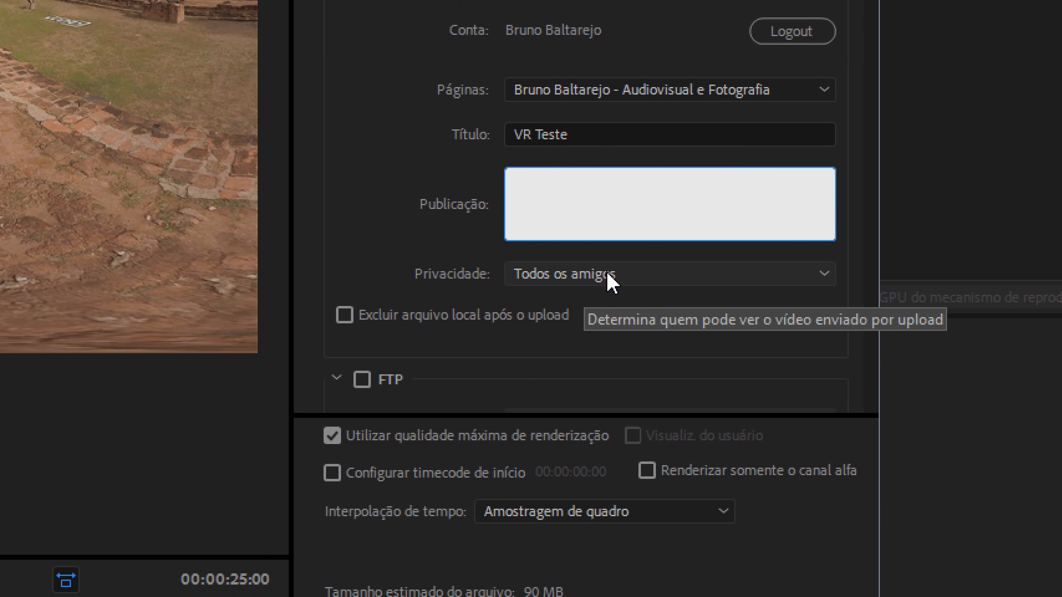
- Set the Facebook upload's privacy to Particular and enable deleting the local file after the upload
{"action": "left_click", "coordinate": [605, 351]}
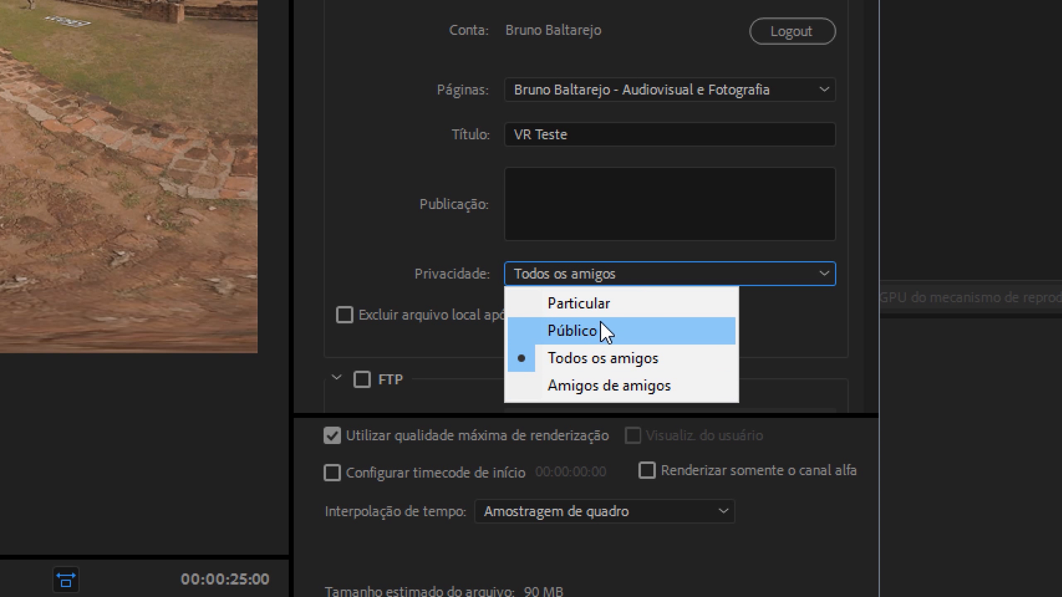
{"action": "left_click", "coordinate": [588, 289]}
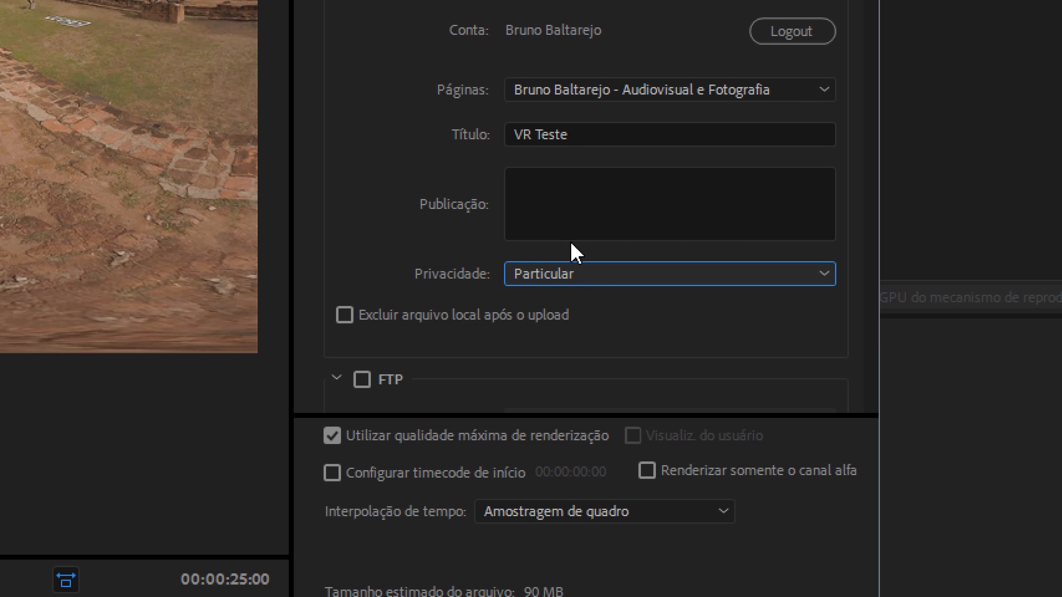
{"action": "left_click", "coordinate": [346, 316]}
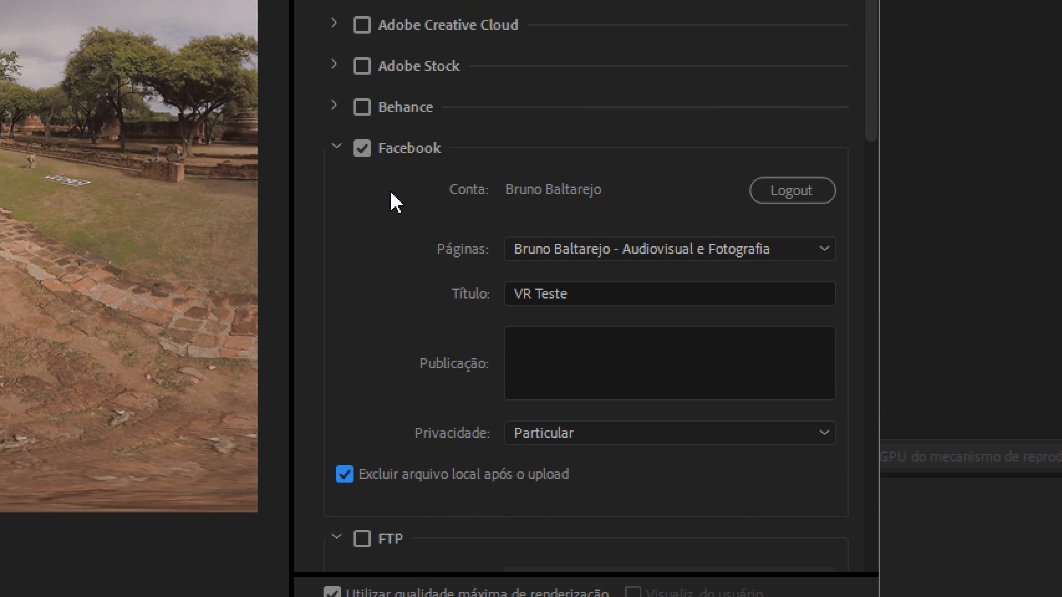
- Collapse the Facebook, FTP, Twitter and Vimeo publishing settings and enable publishing to YouTube
{"action": "left_click", "coordinate": [333, 147]}
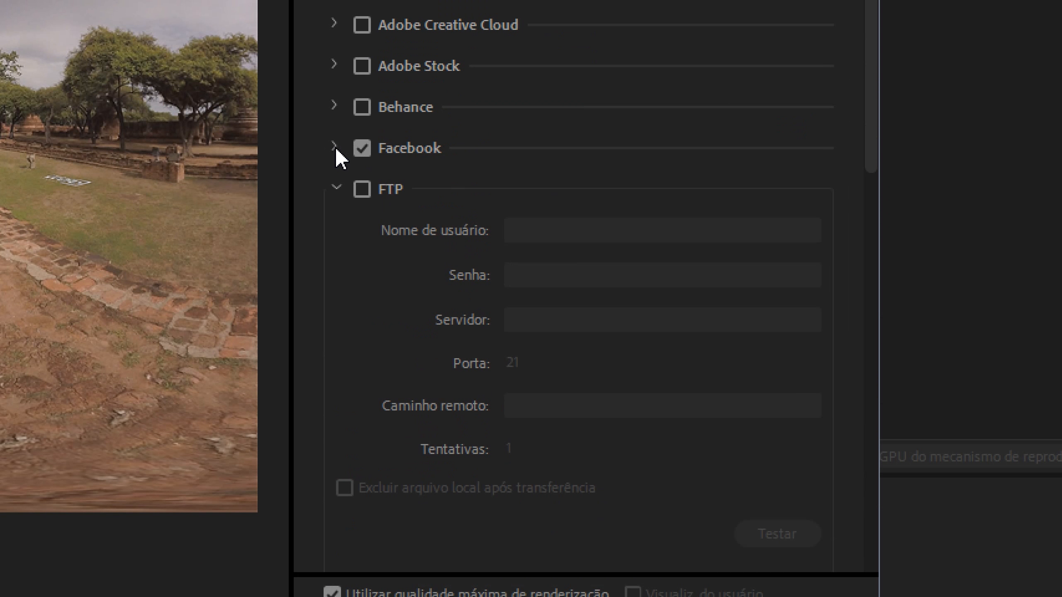
{"action": "left_click", "coordinate": [334, 189]}
{"action": "left_click", "coordinate": [337, 229]}
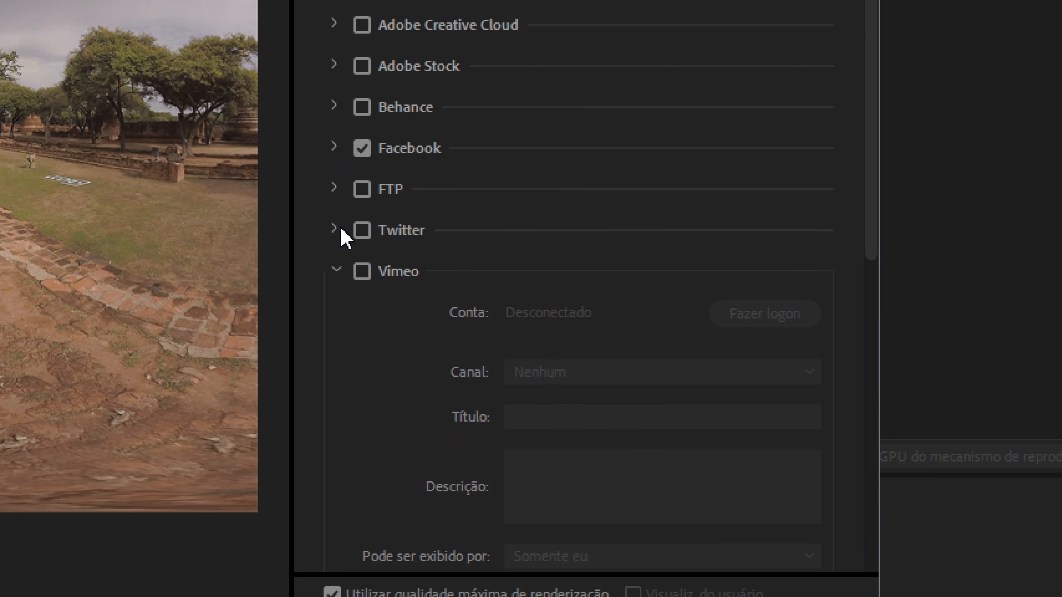
{"action": "left_click", "coordinate": [334, 270]}
{"action": "left_click", "coordinate": [362, 312]}
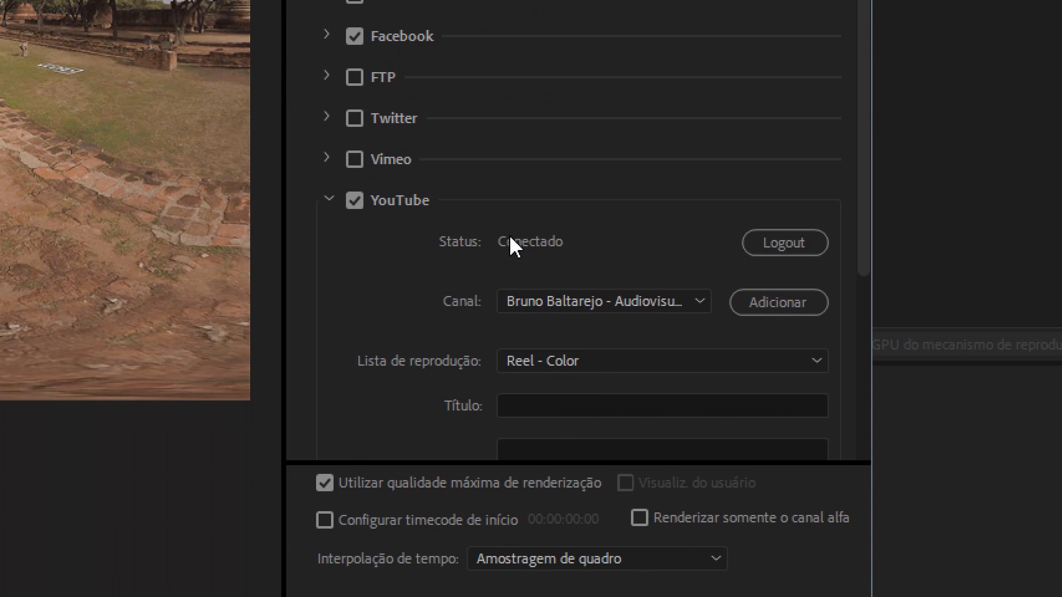
- Review the YouTube upload's channel, playlist, title, description, privacy and tags settings
{"action": "left_click", "coordinate": [686, 302]}
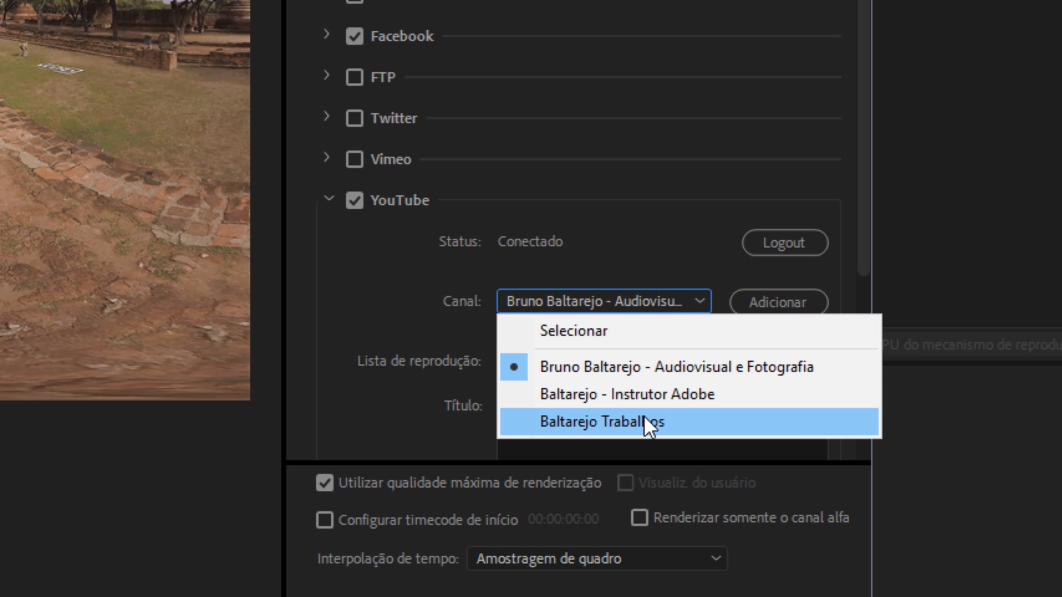
{"action": "left_click", "coordinate": [714, 269]}
{"action": "scroll", "coordinate": [862, 293], "scroll_direction": "down", "scroll_amount": 5}
{"action": "left_click", "coordinate": [565, 153]}
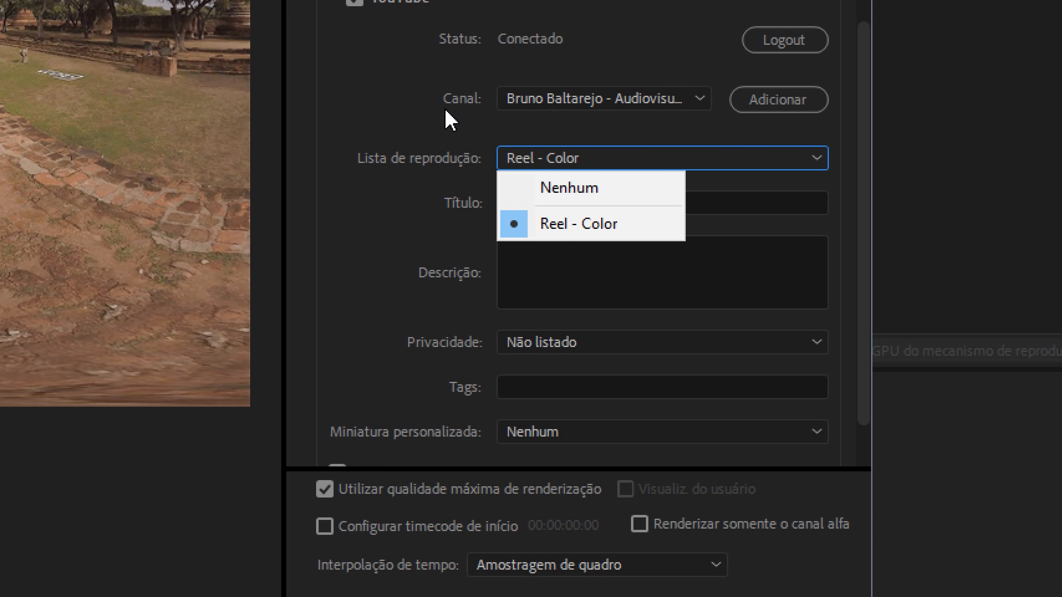
{"action": "left_click", "coordinate": [463, 115]}
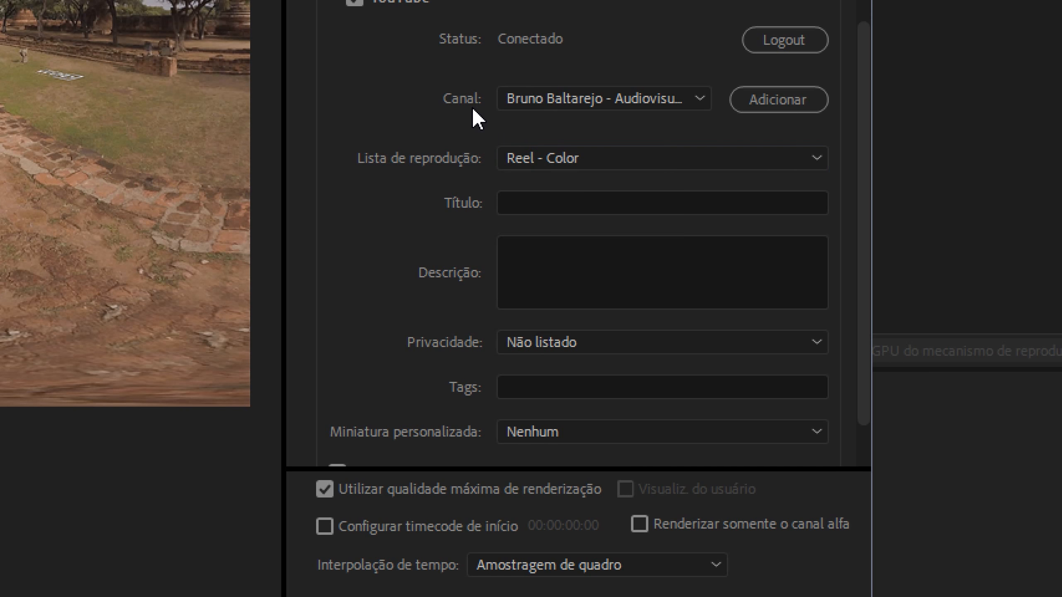
{"action": "left_click", "coordinate": [559, 201]}
{"action": "left_click", "coordinate": [561, 265]}
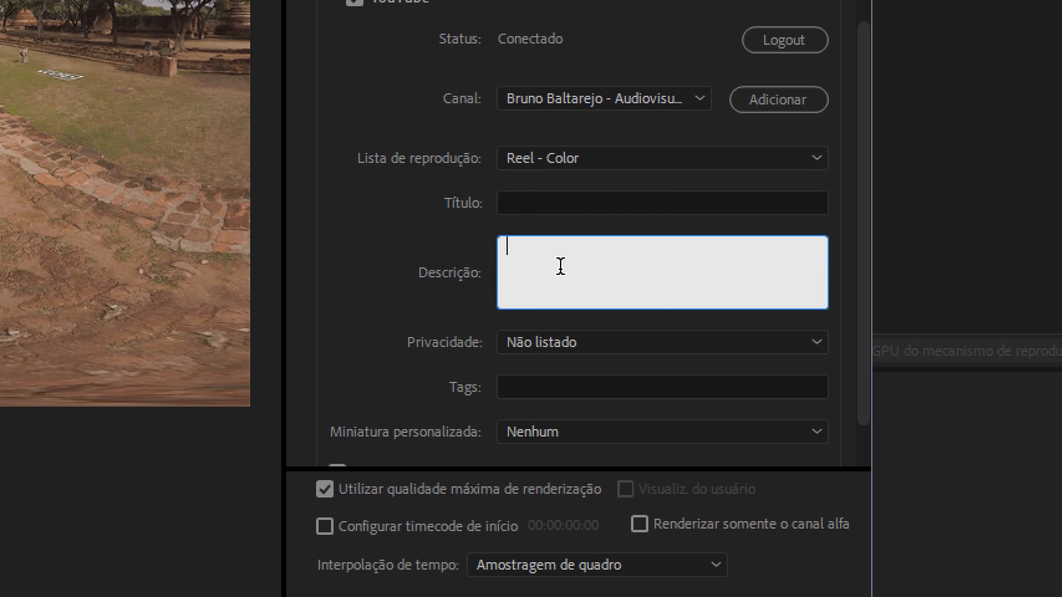
{"action": "scroll", "coordinate": [384, 256], "scroll_direction": "down", "scroll_amount": 2}
{"action": "left_click", "coordinate": [623, 284]}
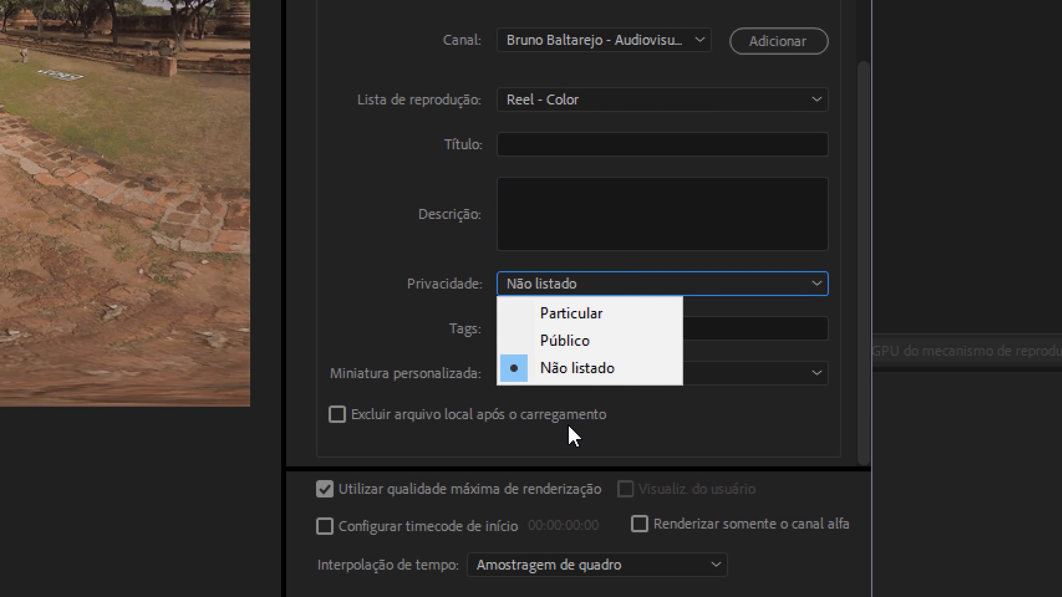
{"action": "left_click", "coordinate": [440, 322]}
{"action": "left_click", "coordinate": [545, 326]}
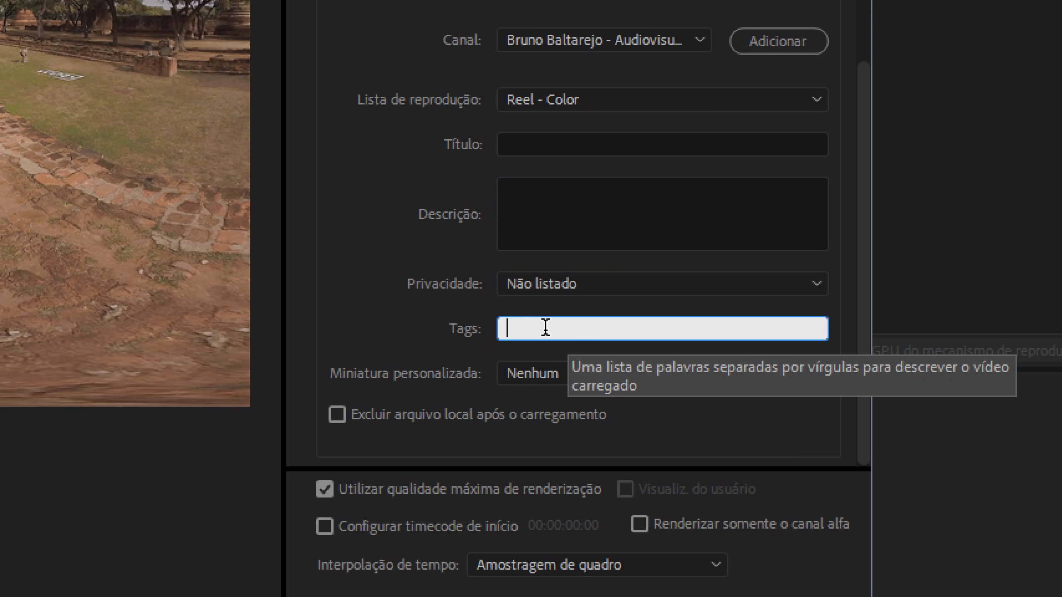
- Try setting the YouTube custom thumbnail to De um arquivo de imagem and choosing a thumbnail file
{"action": "left_click", "coordinate": [563, 373]}
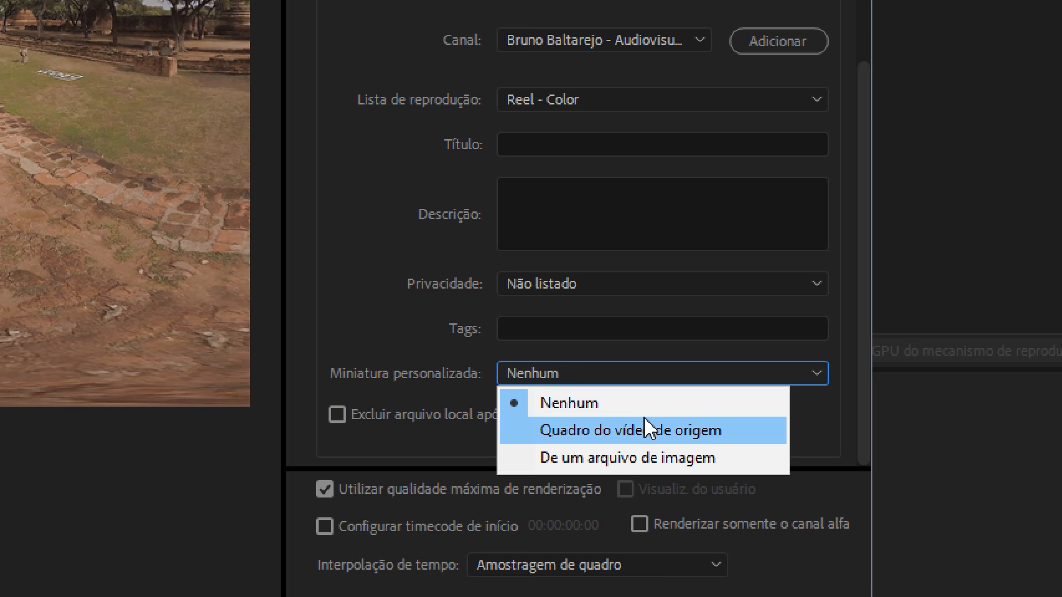
{"action": "left_click", "coordinate": [636, 453]}
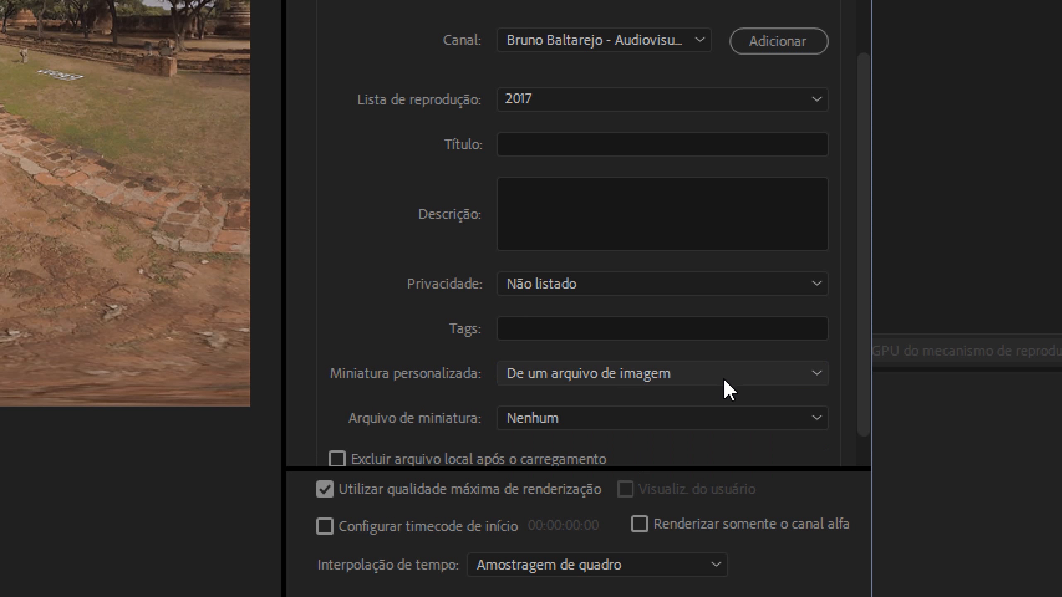
{"action": "left_click", "coordinate": [551, 425]}
{"action": "left_click", "coordinate": [440, 392]}
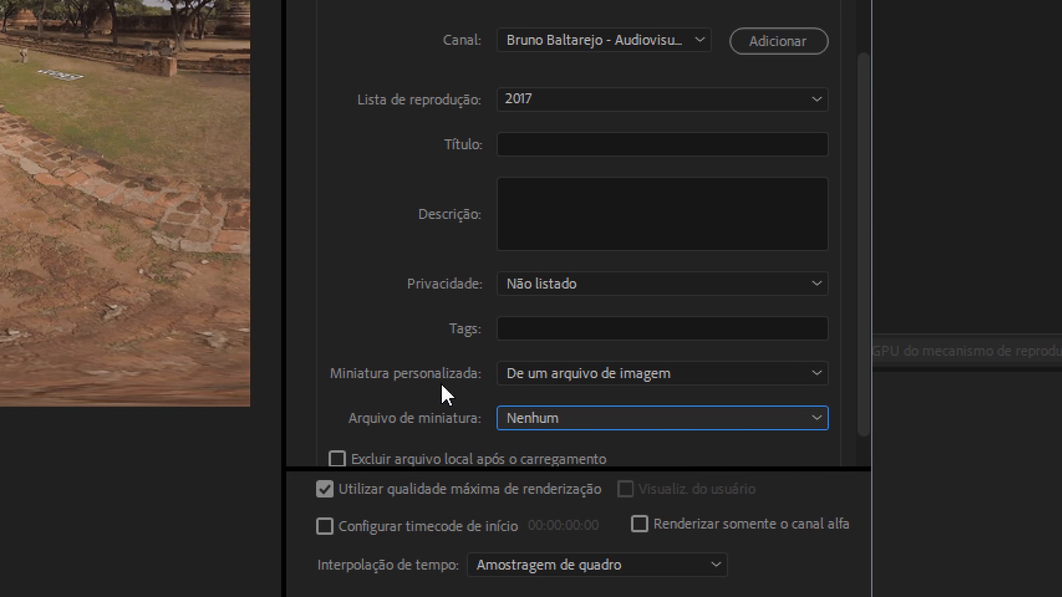
{"action": "left_click", "coordinate": [593, 381]}
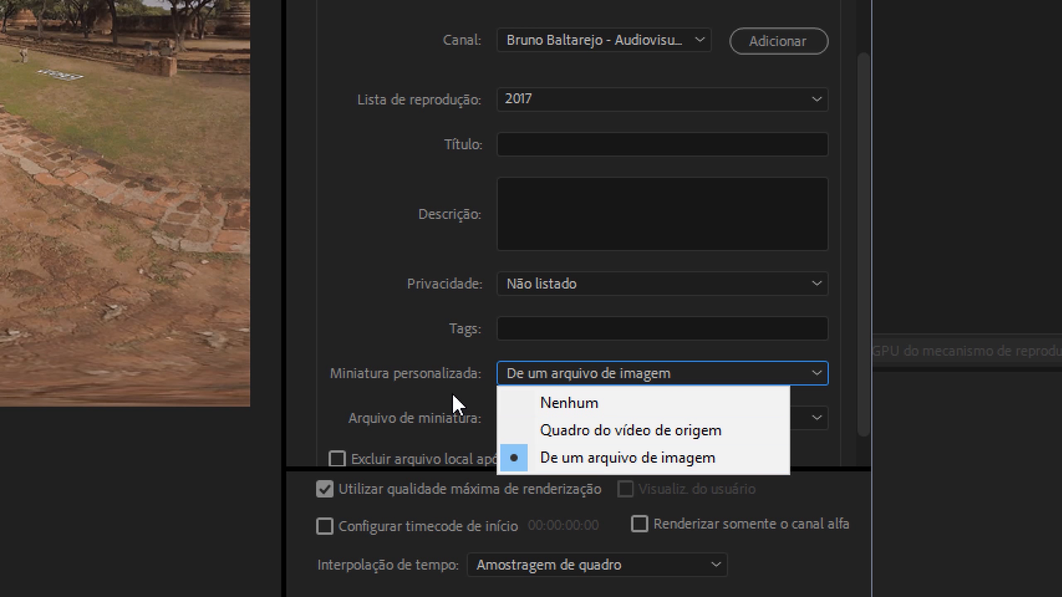
{"action": "left_click", "coordinate": [609, 453]}
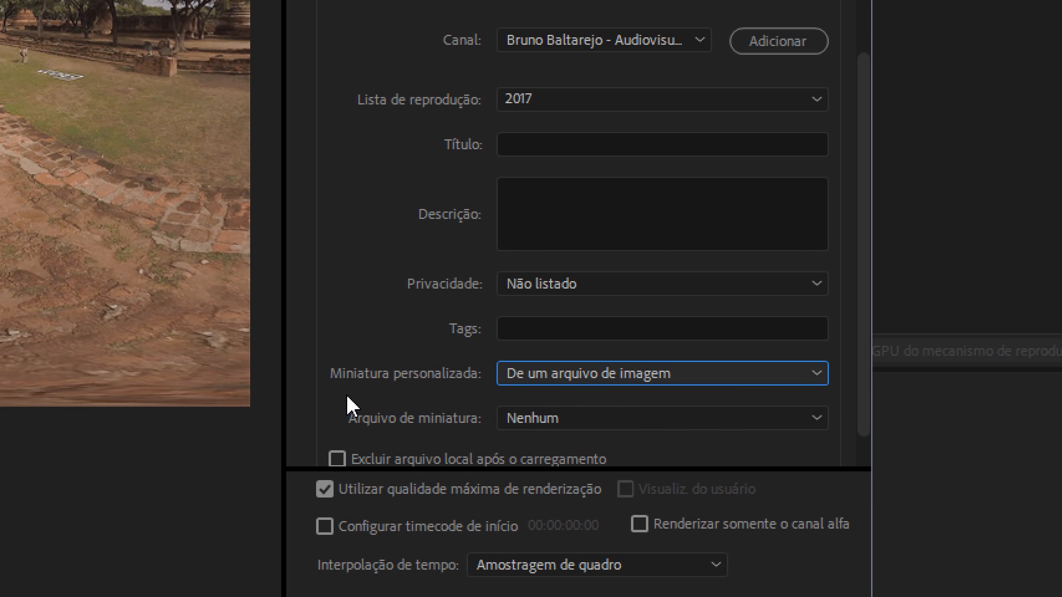
{"action": "scroll", "coordinate": [446, 411], "scroll_direction": "down", "scroll_amount": 1}
{"action": "left_click", "coordinate": [563, 375]}
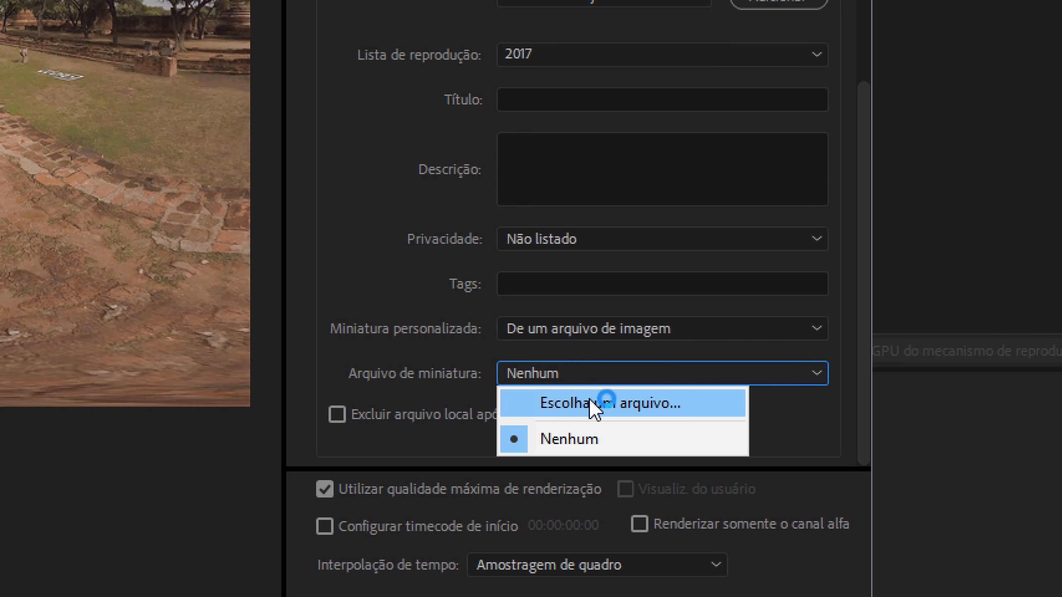
{"action": "left_click", "coordinate": [590, 403]}
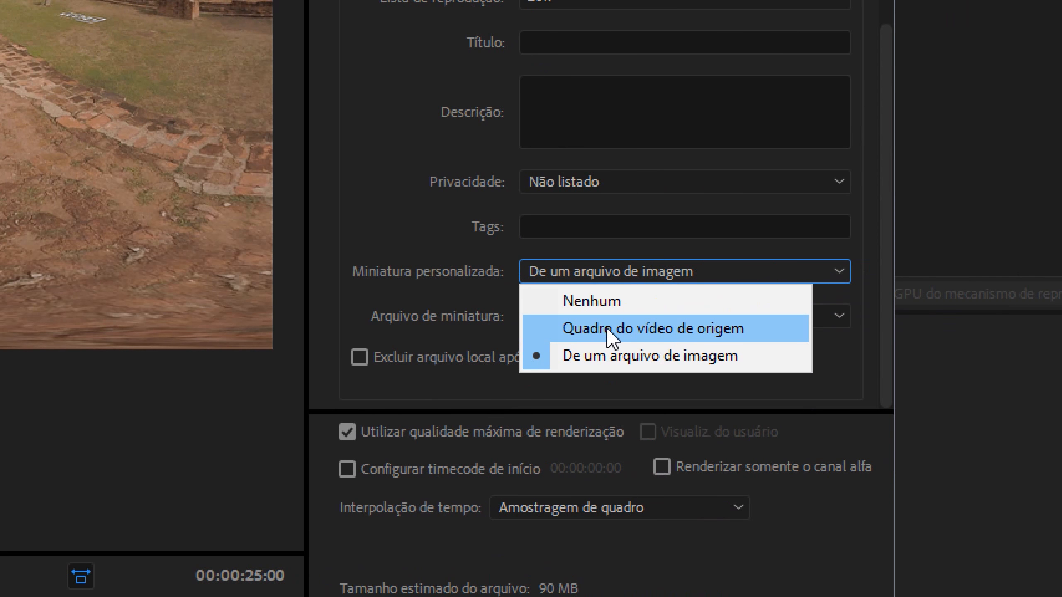
- Use the source video frame at 00:00:02:19 as the YouTube thumbnail and enable deleting the local file after the upload
{"action": "left_click", "coordinate": [638, 331]}
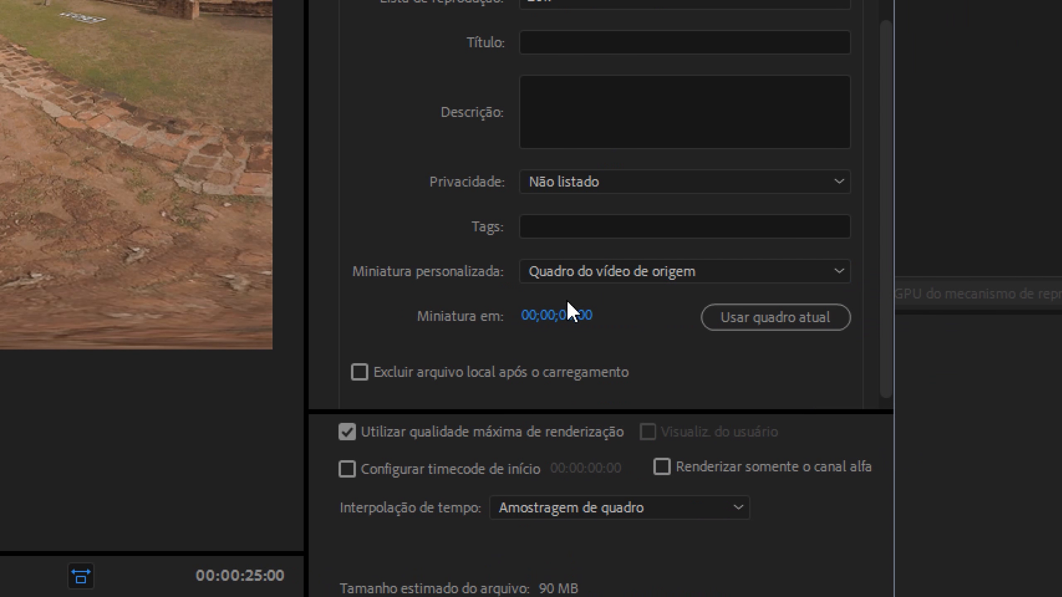
{"action": "left_click_drag", "start_coordinate": [576, 316], "coordinate": [656, 315]}
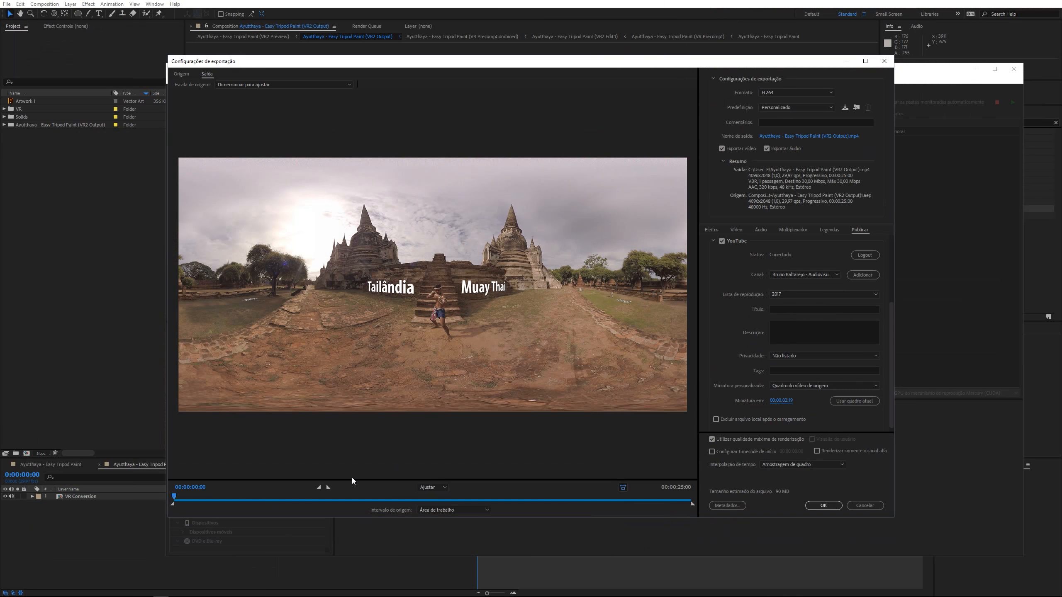
{"action": "left_click", "coordinate": [264, 499]}
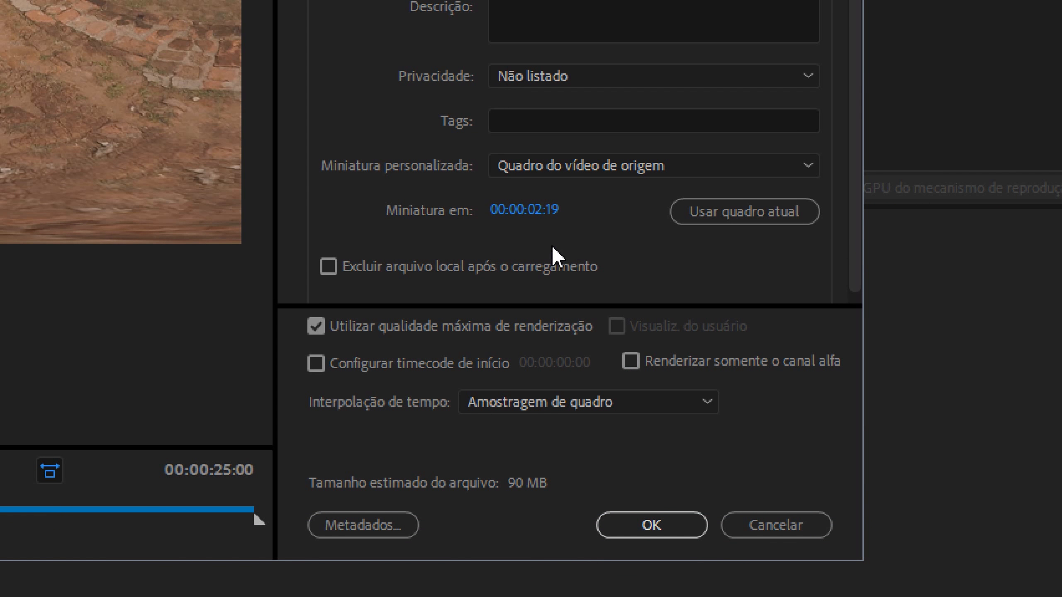
{"action": "left_click", "coordinate": [415, 266]}
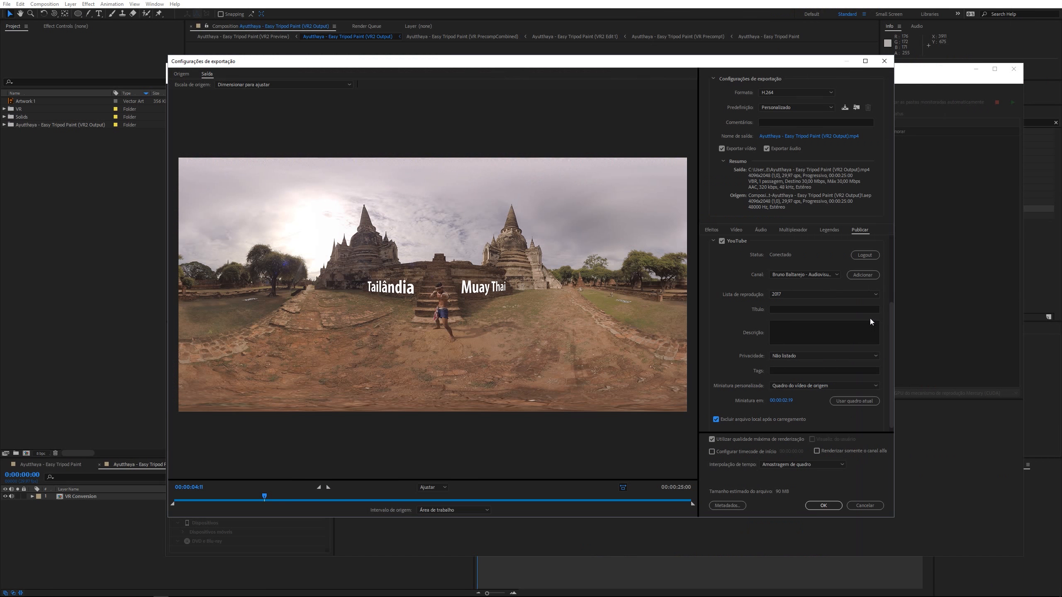
{"action": "left_click", "coordinate": [713, 242]}
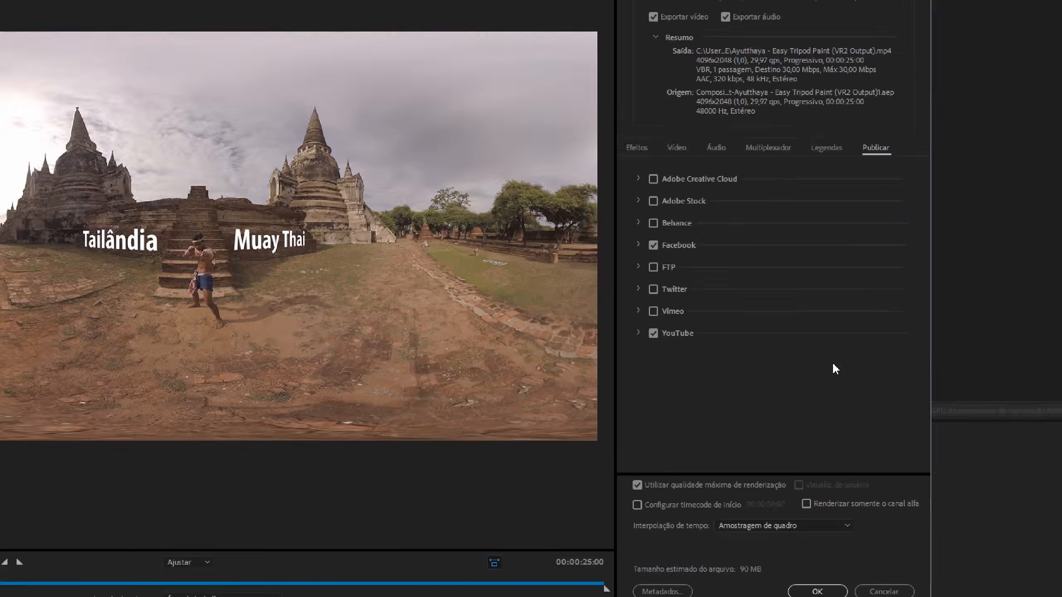